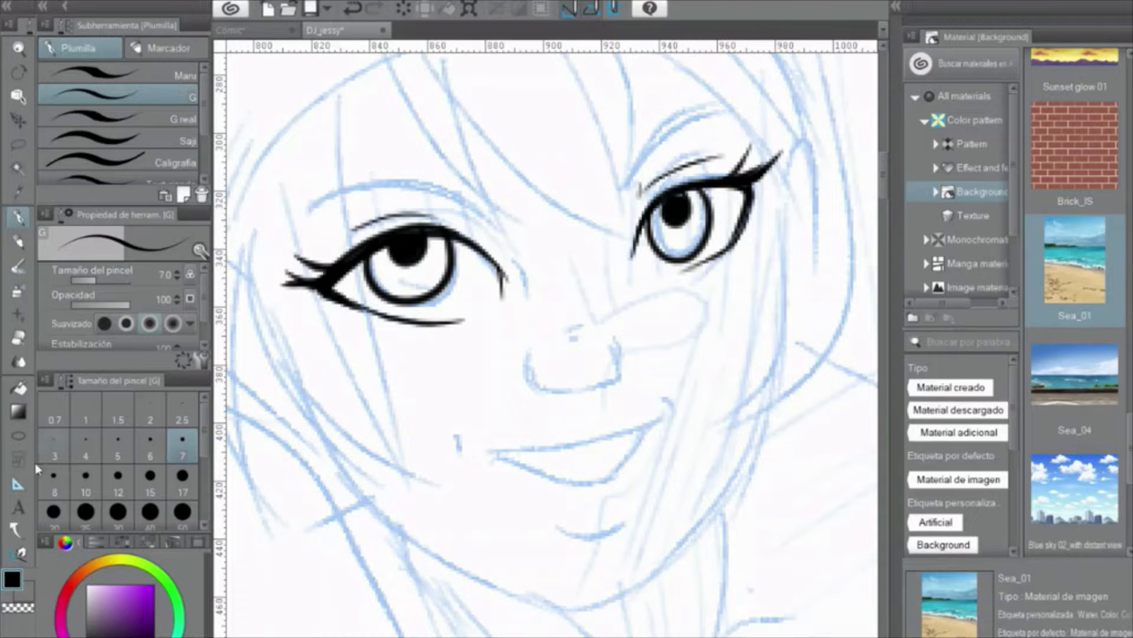
Carve the light reflections out of both irises and pupils with transparent colour, and return to black
key("x")
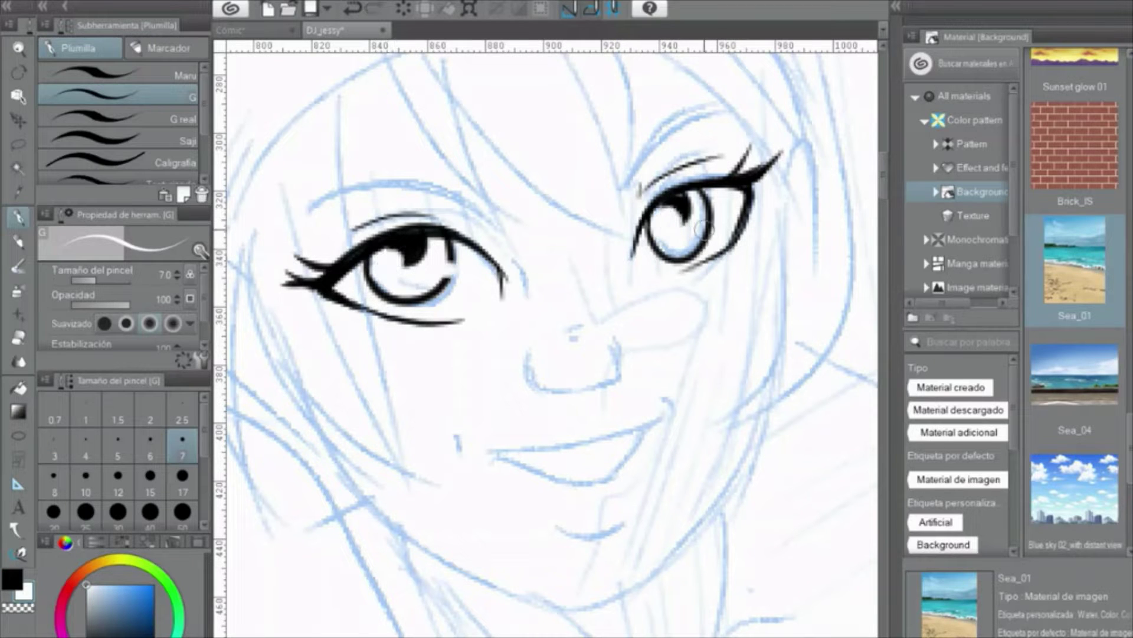
key("x")
Ink the curved contours of both eyebrows over the blue sketch with the 7.0 G pen
left_click_drag(307, 239, 501, 243)
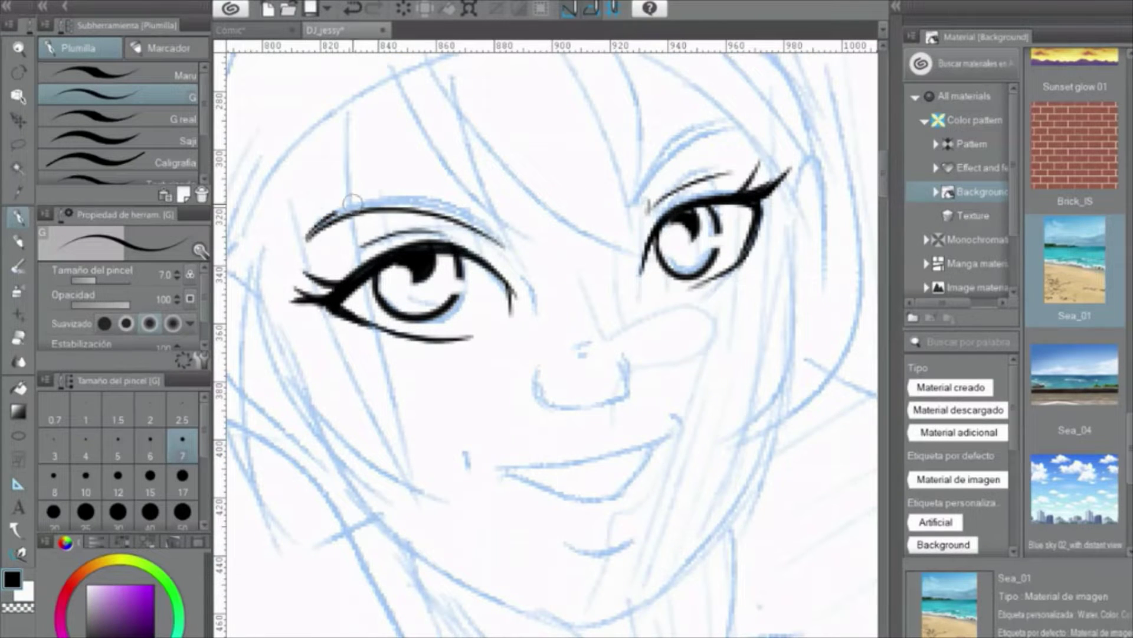
mouse_move(649, 178)
left_mouse_down()
mouse_move(611, 207)
mouse_move(722, 155)
left_mouse_up()
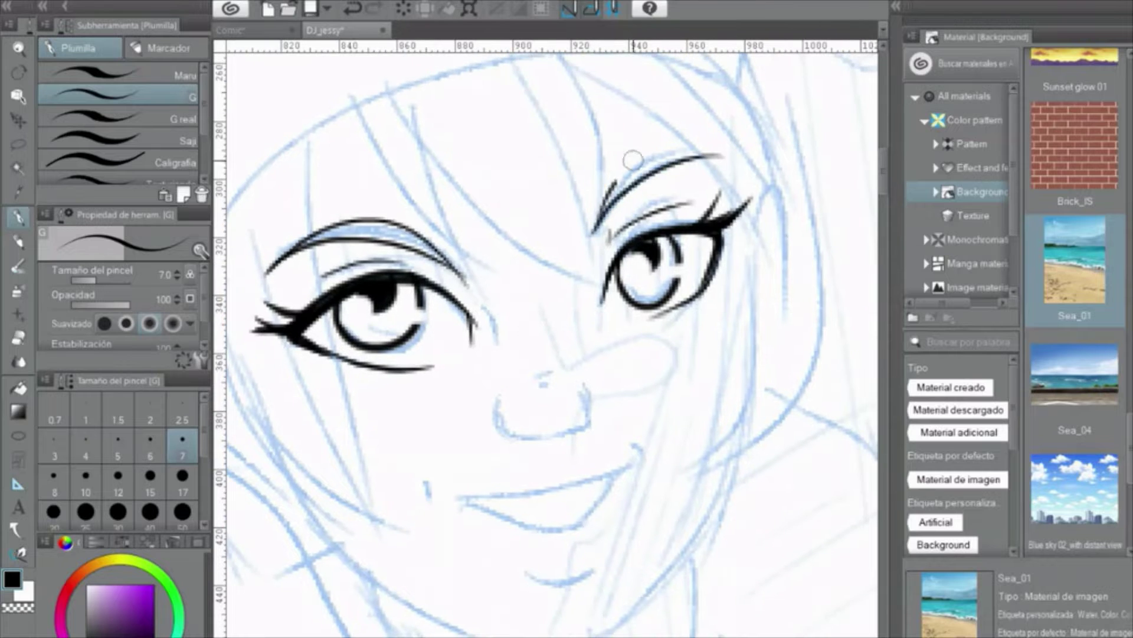
left_click_drag(633, 159, 649, 122)
key("ctrl+z")
left_click_drag(608, 204, 747, 131)
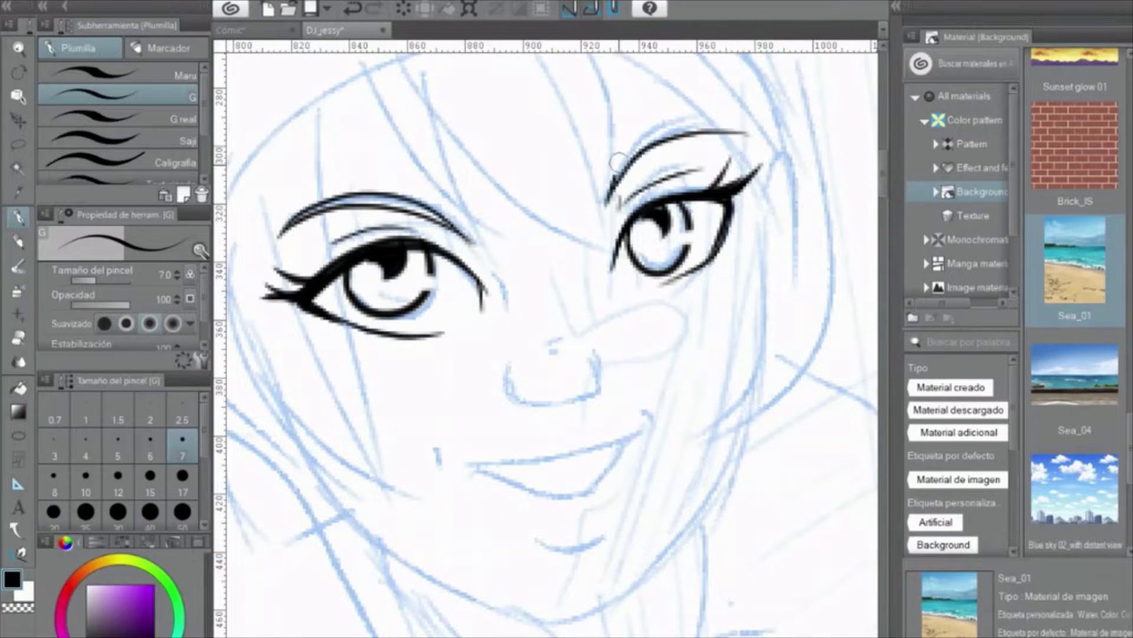
left_click_drag(617, 159, 635, 104)
Ink the bridge and tip of the nose, the lower eyelid line and the smiling mouth
left_click_drag(579, 215, 613, 339)
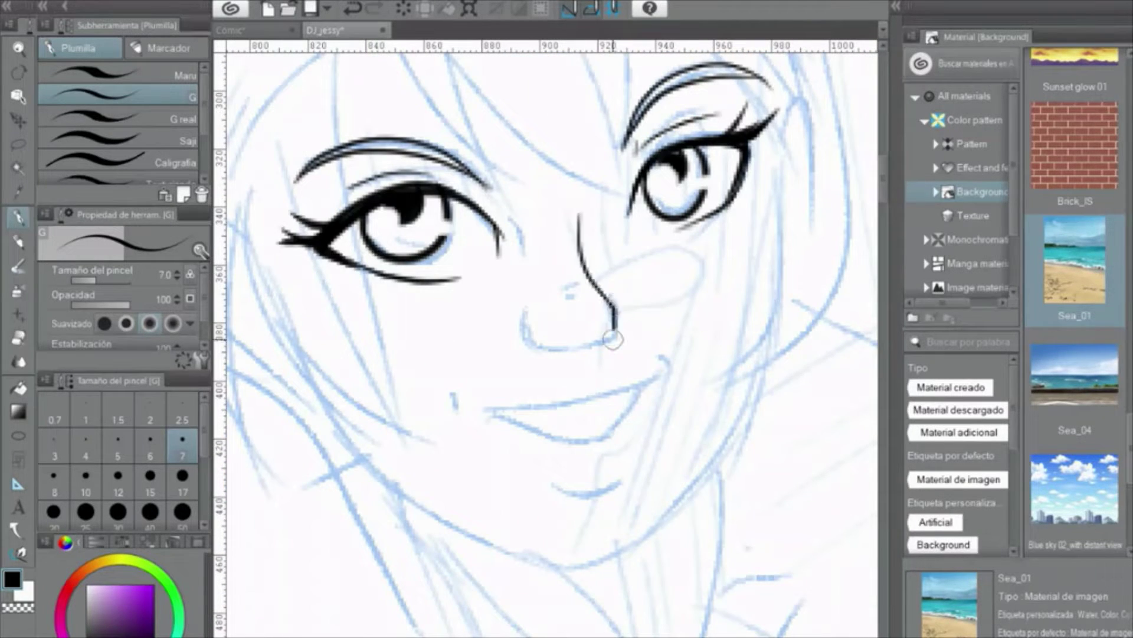
left_click_drag(567, 290, 583, 278)
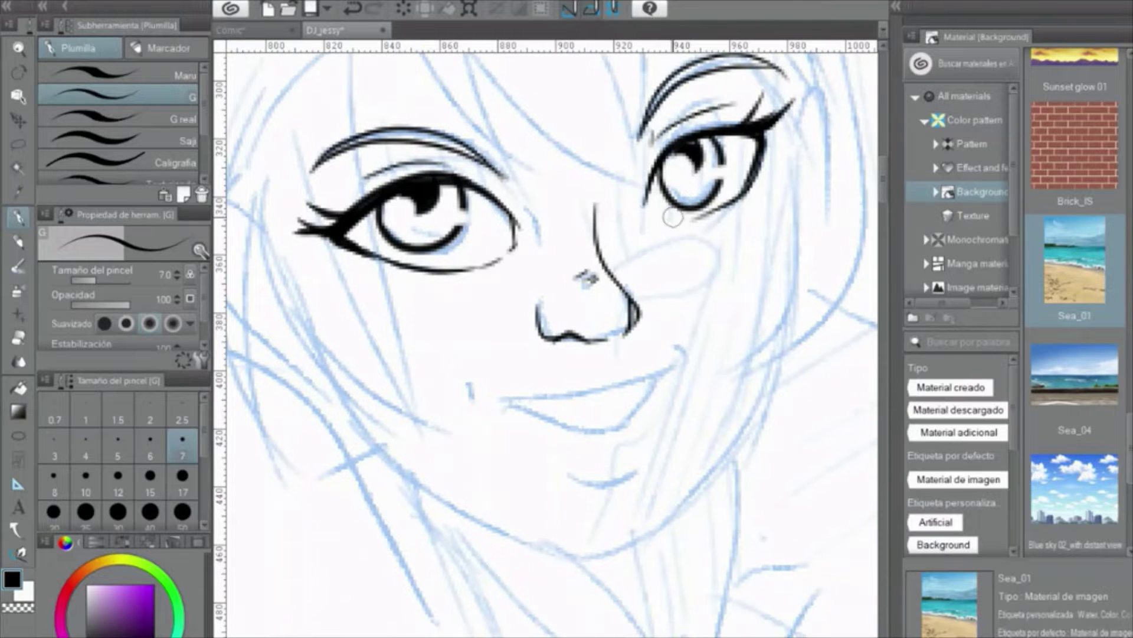
left_click_drag(692, 217, 719, 249)
left_click_drag(514, 346, 719, 316)
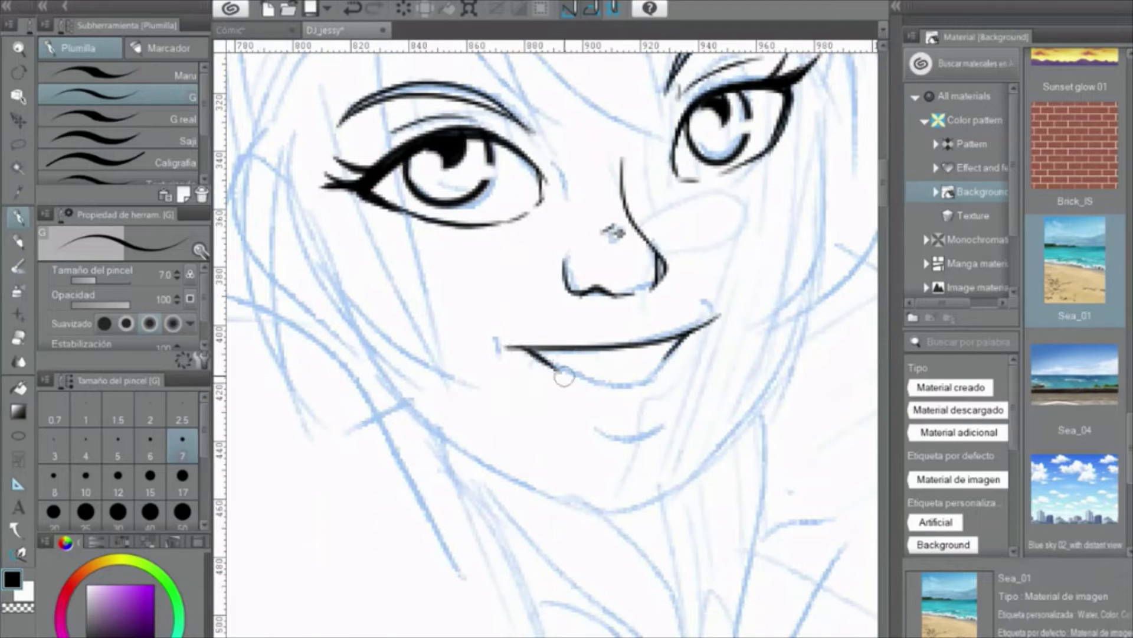
mouse_move(529, 357)
left_mouse_down()
mouse_move(539, 338)
mouse_move(523, 352)
left_mouse_up()
Ink the long hair strands falling beside the larger eye, down to the jaw
scroll(583, 310, "down", 2)
scroll(523, 353, "up", 2)
scroll(405, 266, "down", 2)
mouse_move(446, 185)
left_mouse_down()
mouse_move(455, 295)
mouse_move(493, 451)
left_mouse_up()
left_click_drag(412, 233, 516, 422)
key("ctrl+z")
mouse_move(411, 233)
left_mouse_down()
mouse_move(408, 275)
mouse_move(420, 467)
mouse_move(393, 444)
mouse_move(500, 443)
left_mouse_up()
key("e")
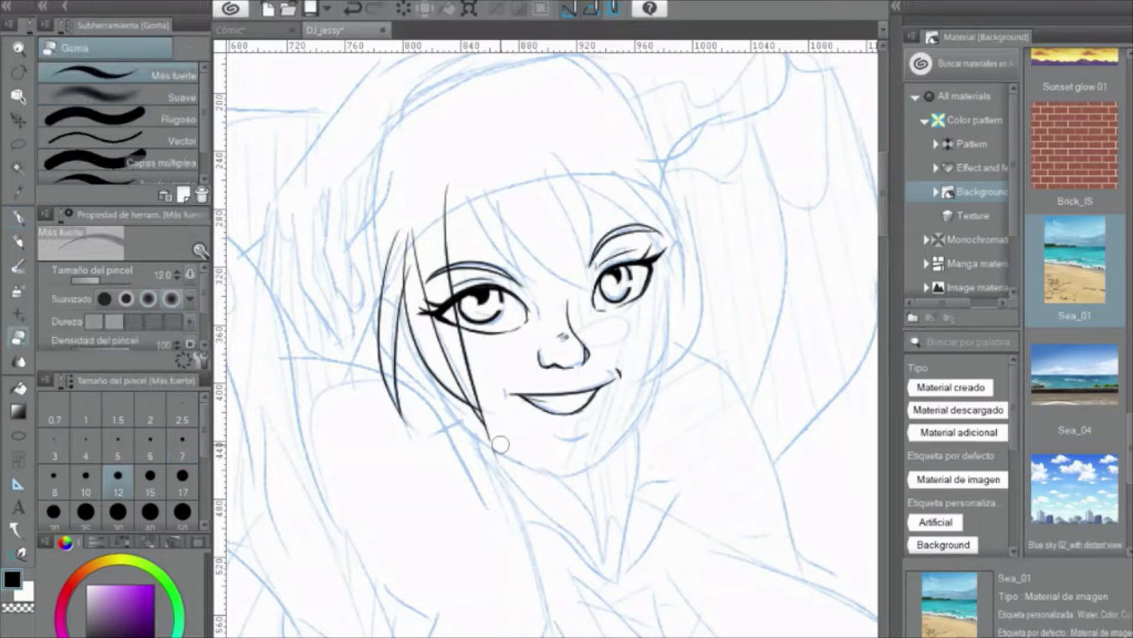
Ink the pointed fringe strands over the forehead and between the eyes, cleaning up stray line ends
key("p")
left_click_drag(468, 167, 518, 268)
left_click_drag(502, 172, 584, 295)
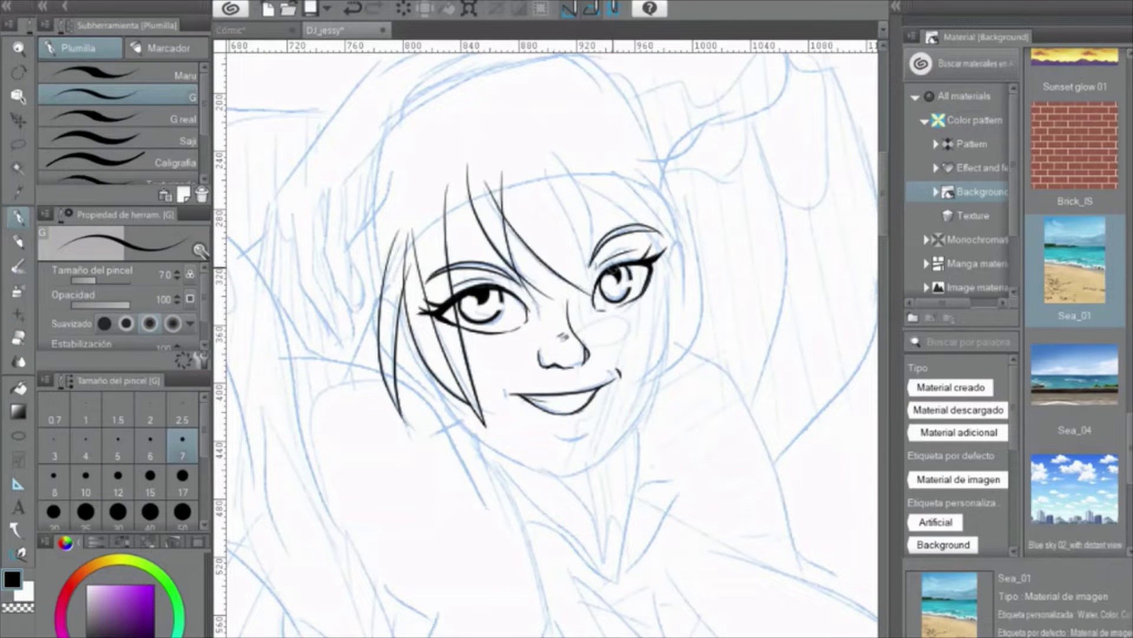
left_click_drag(540, 164, 587, 310)
left_click_drag(579, 170, 599, 283)
key("e")
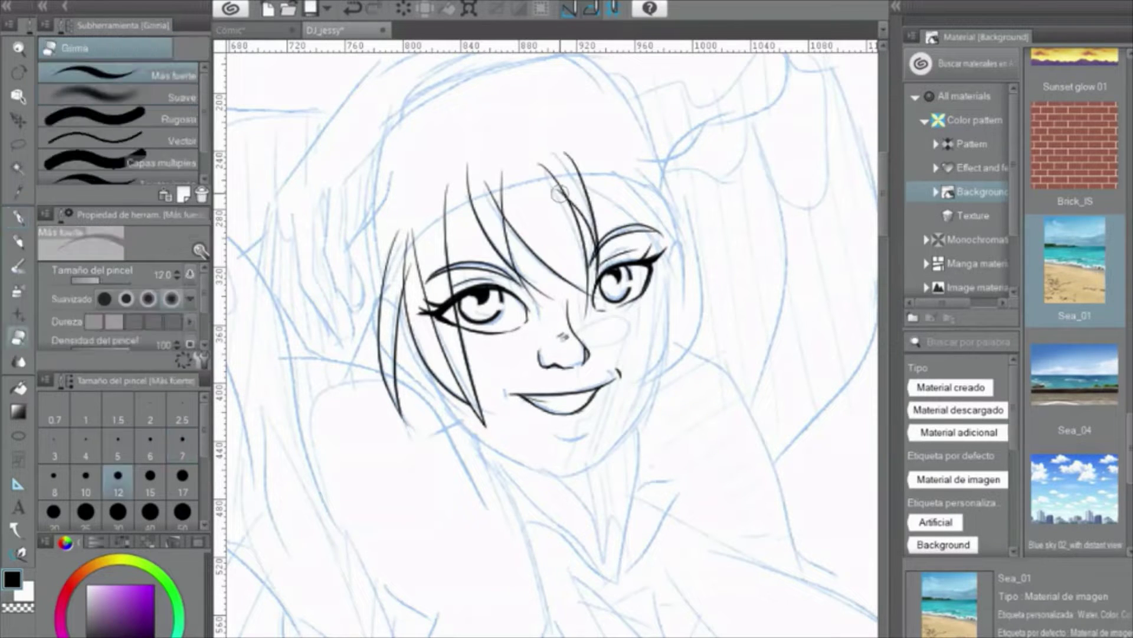
key("p")
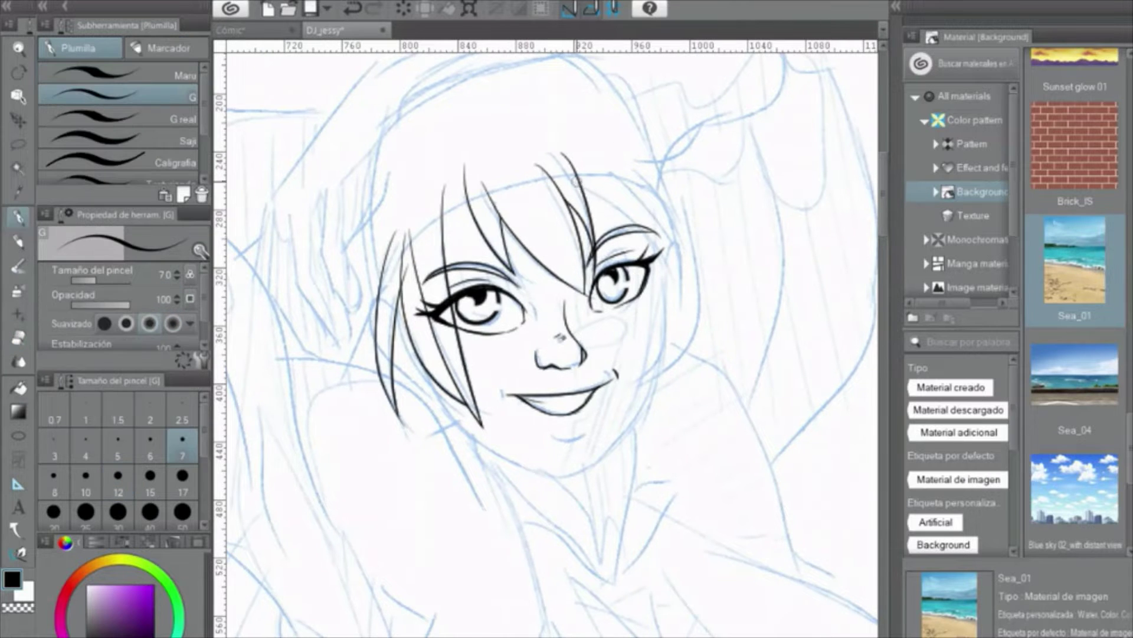
Ink the last fringe strands at the far side of the forehead and the beanie's curved lower edge
key("h")
left_click_drag(534, 177, 449, 283)
mouse_move(475, 185)
left_mouse_down()
mouse_move(408, 313)
mouse_move(484, 292)
left_mouse_up()
key("e")
scroll(438, 292, "up", 2)
key("p")
key("ctrl+z")
left_click_drag(502, 211, 732, 345)
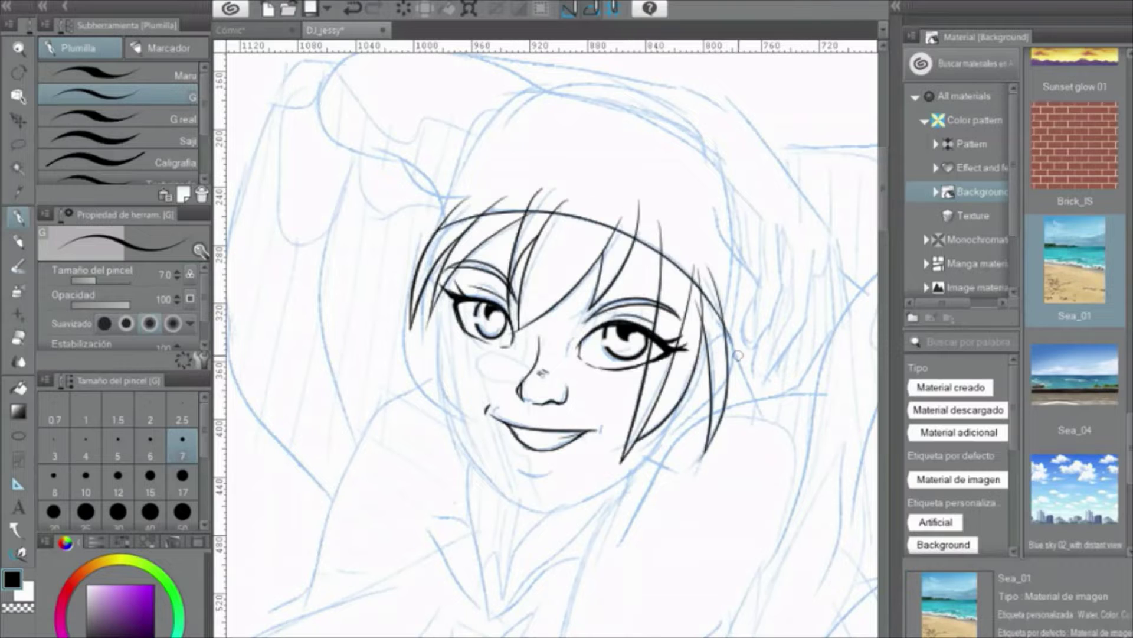
Erase the hair tips above the beanie's lower edge and ink a thin outline for the beanie
key("e")
left_click_drag(449, 206, 577, 200)
key("p")
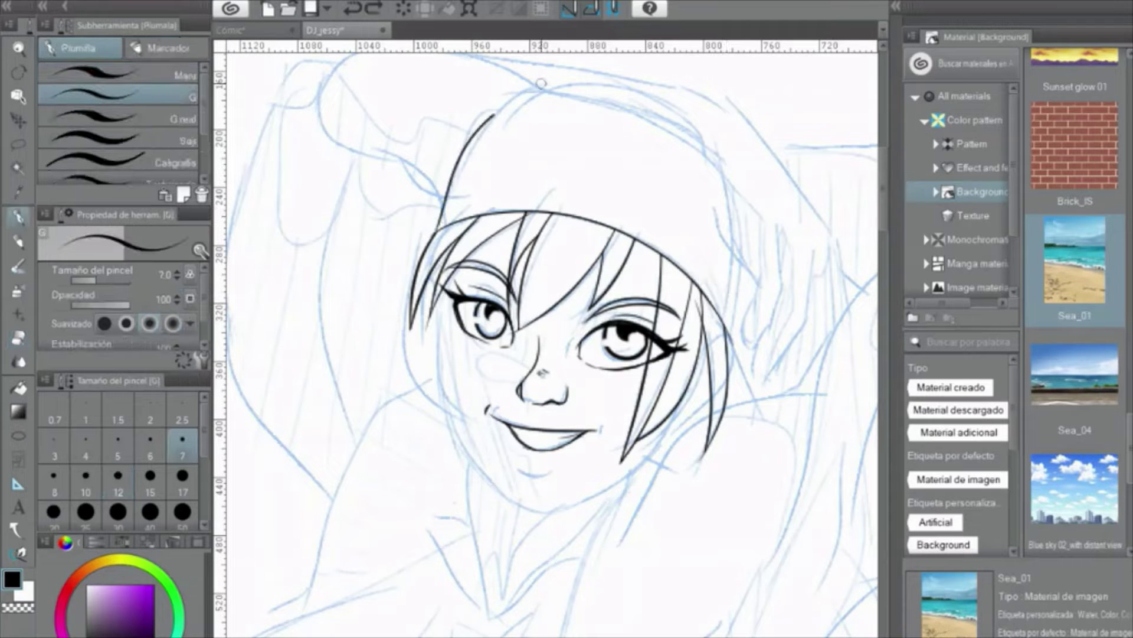
scroll(503, 262, "right", 1)
left_click_drag(706, 163, 699, 298)
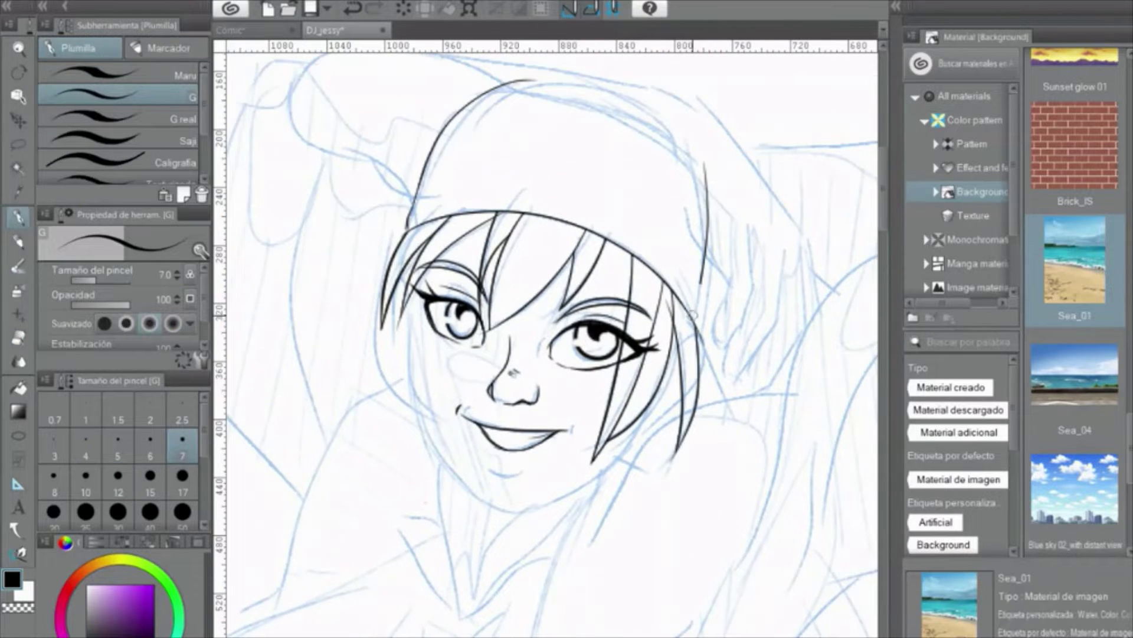
Redraw the beanie's outer outline as a thicker line with the G pen at size 12
left_click(118, 480)
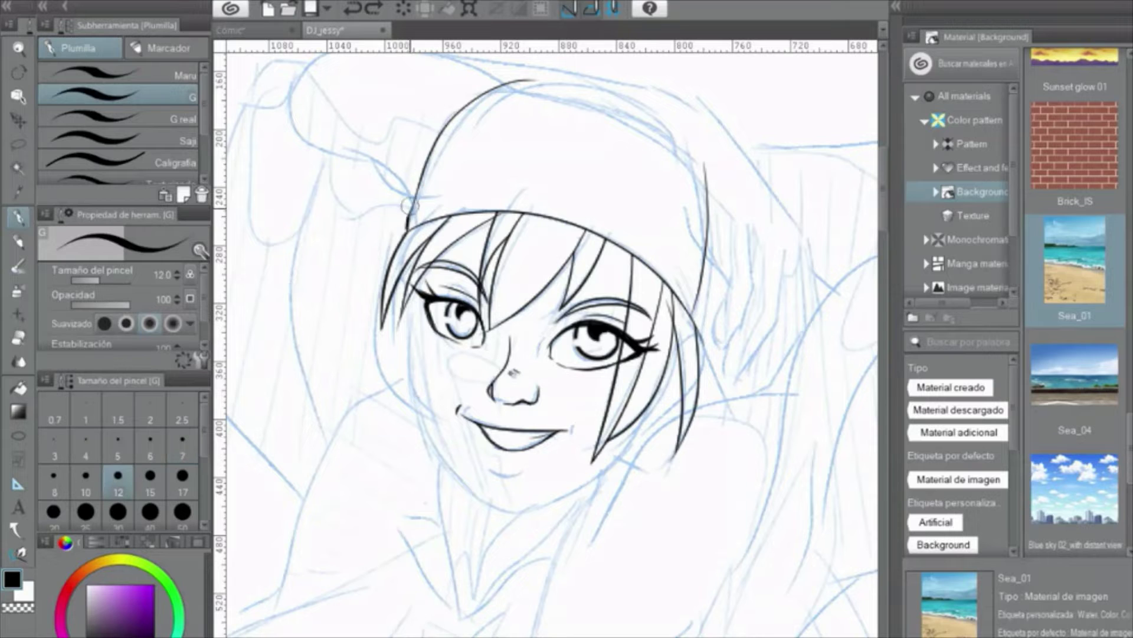
key("e")
mouse_move(408, 206)
left_mouse_down()
mouse_move(519, 72)
mouse_move(413, 207)
mouse_move(626, 85)
left_mouse_up()
key("p")
key("e")
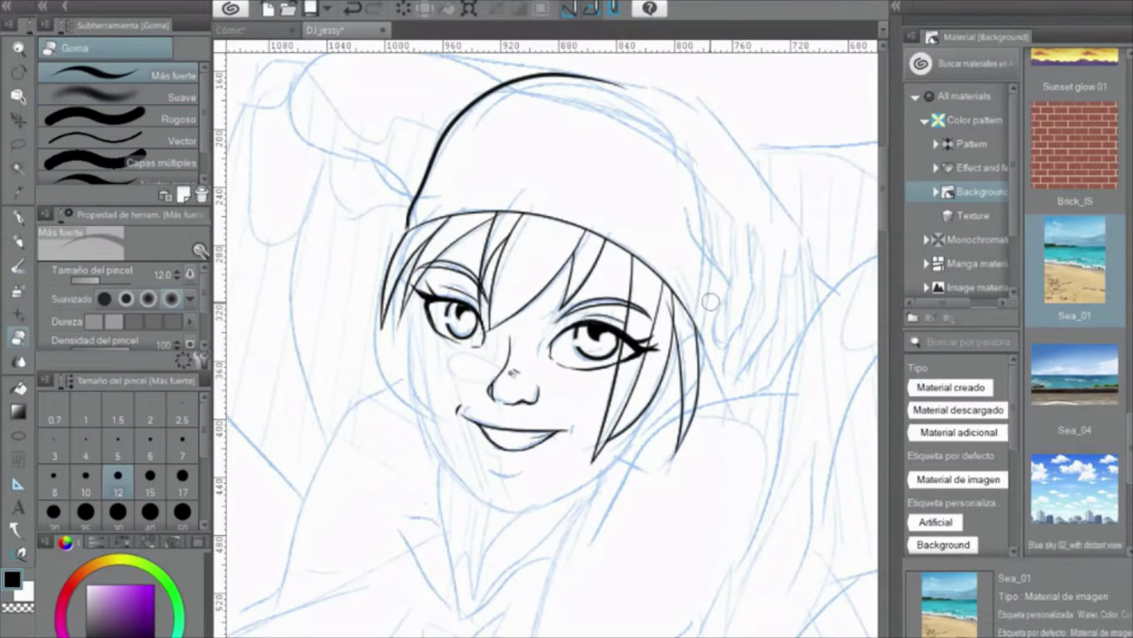
key("p")
key("h")
key("ctrl+z")
mouse_move(415, 133)
left_mouse_down()
mouse_move(407, 321)
mouse_move(390, 166)
mouse_move(502, 82)
left_mouse_up()
left_click_drag(354, 417, 333, 311)
Ink the remaining hair strands along both cheeks with the G pen at size 7
key("bracketleft")
key("bracketleft")
key("bracketleft")
key("ctrl+z")
left_click_drag(413, 242, 475, 353)
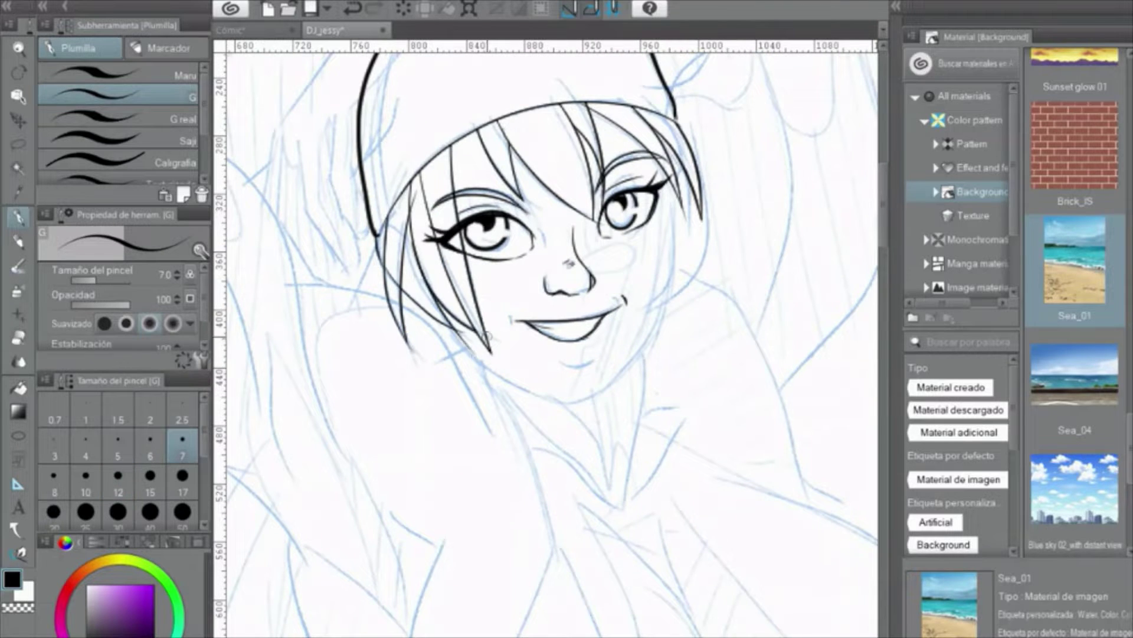
left_click_drag(673, 311, 648, 353)
mouse_move(677, 223)
left_mouse_down()
mouse_move(608, 345)
mouse_move(655, 328)
mouse_move(666, 284)
mouse_move(618, 352)
left_mouse_up()
key("ctrl+z")
Ink the jaw and chin contour with the G pen at size 12
left_click(118, 481)
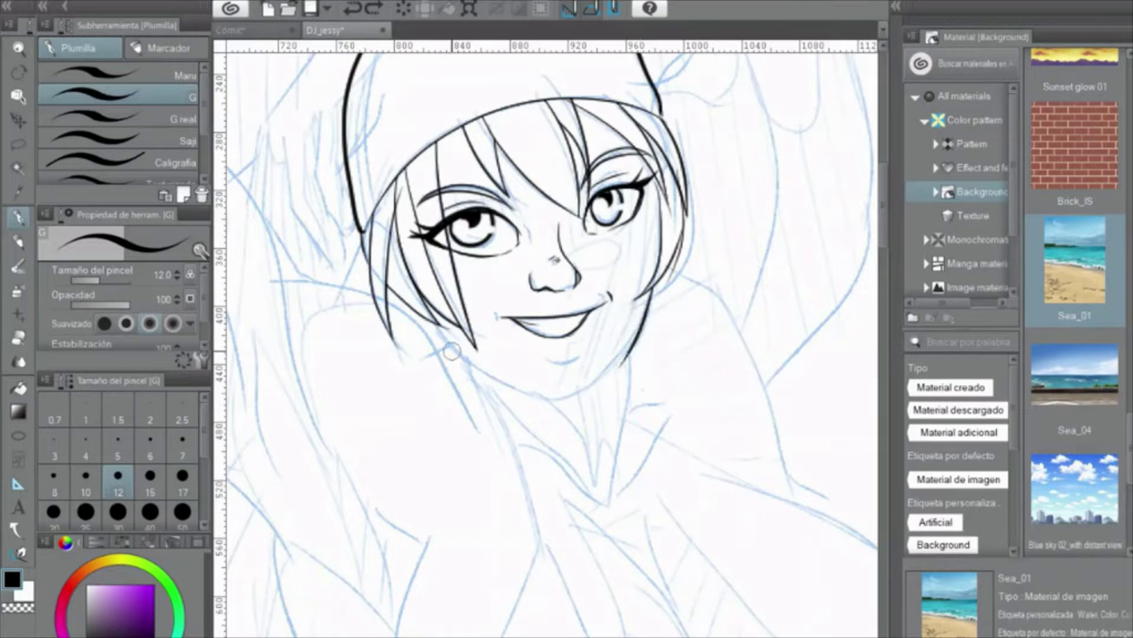
left_click_drag(452, 351, 593, 318)
key("ctrl+z")
scroll(451, 352, "up", 3)
key("ctrl+shift+h")
mouse_move(417, 402)
left_mouse_down()
mouse_move(632, 339)
mouse_move(732, 230)
left_mouse_up()
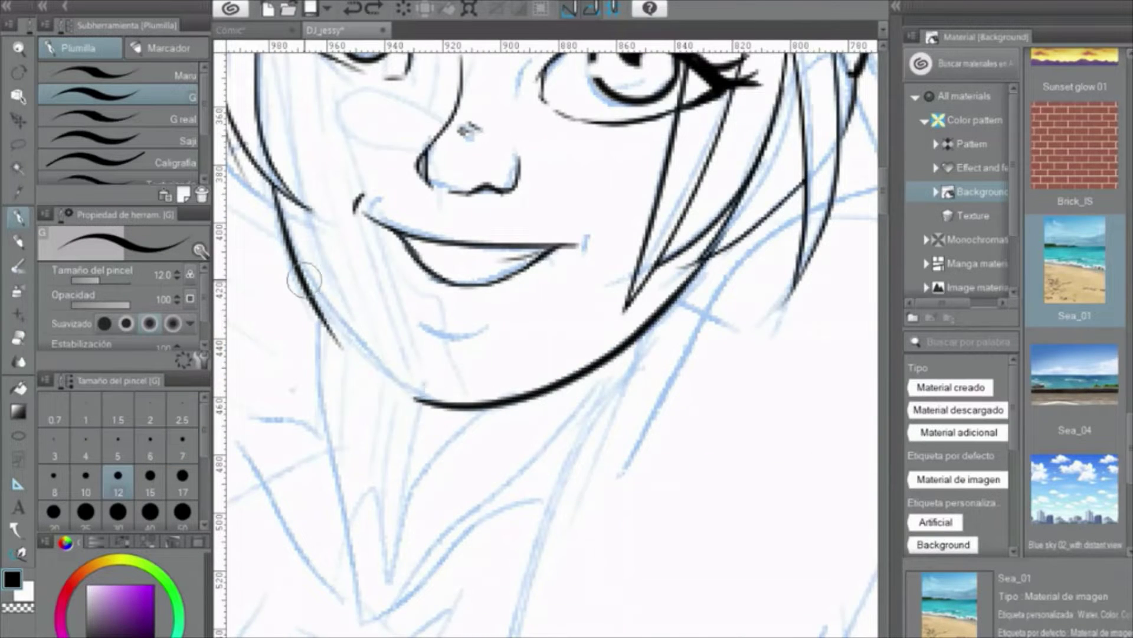
left_click_drag(304, 281, 425, 408)
Thicken the outer hair contour beside the face and add a fold line above the beanie's edge
mouse_move(224, 138)
left_mouse_down()
mouse_move(263, 77)
mouse_move(330, 458)
mouse_move(366, 369)
left_mouse_up()
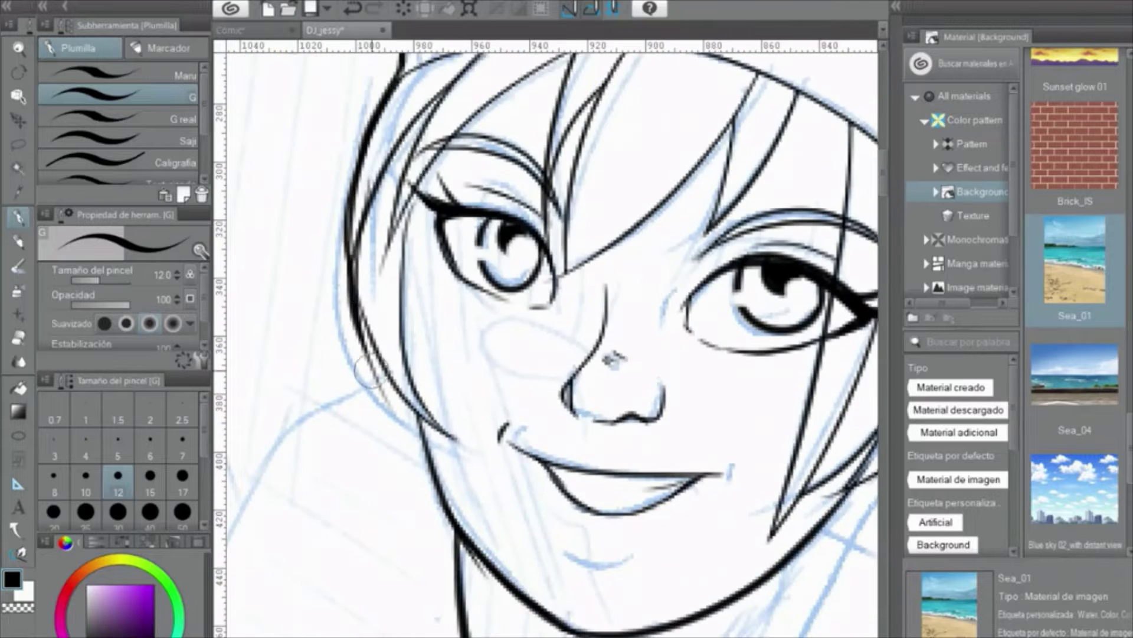
left_click_drag(408, 56, 328, 310)
scroll(461, 293, "down", 5)
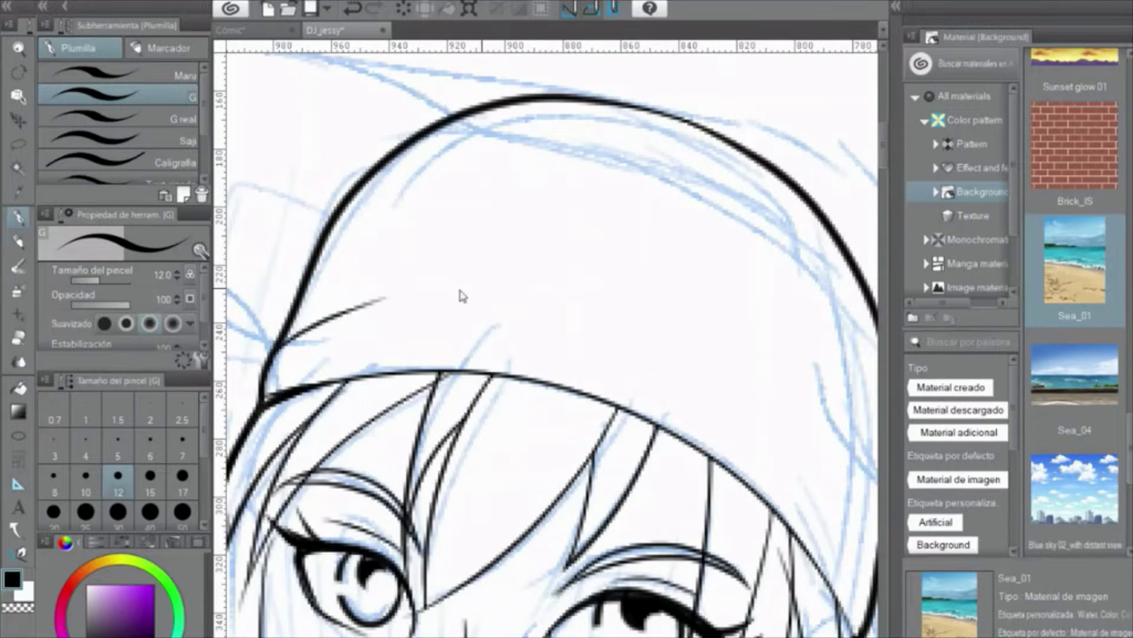
left_click_drag(407, 264, 432, 287)
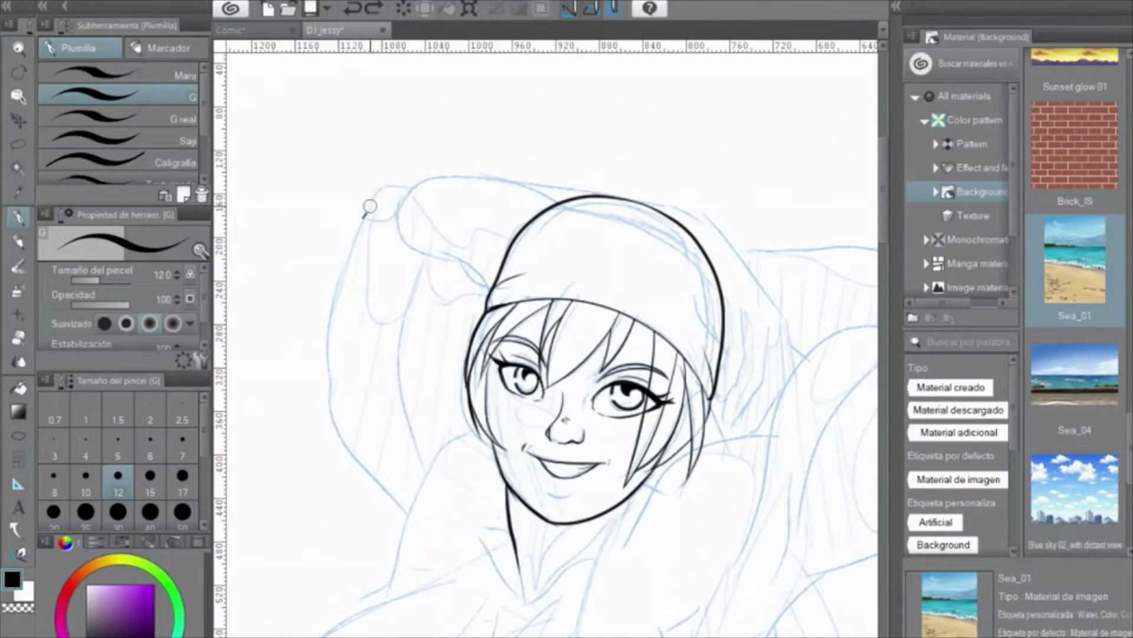
Ink the outline of the first raised arm and the forearm line passing behind the beanie
mouse_move(372, 186)
left_mouse_down()
mouse_move(328, 408)
mouse_move(322, 289)
mouse_move(414, 435)
mouse_move(319, 200)
left_mouse_up()
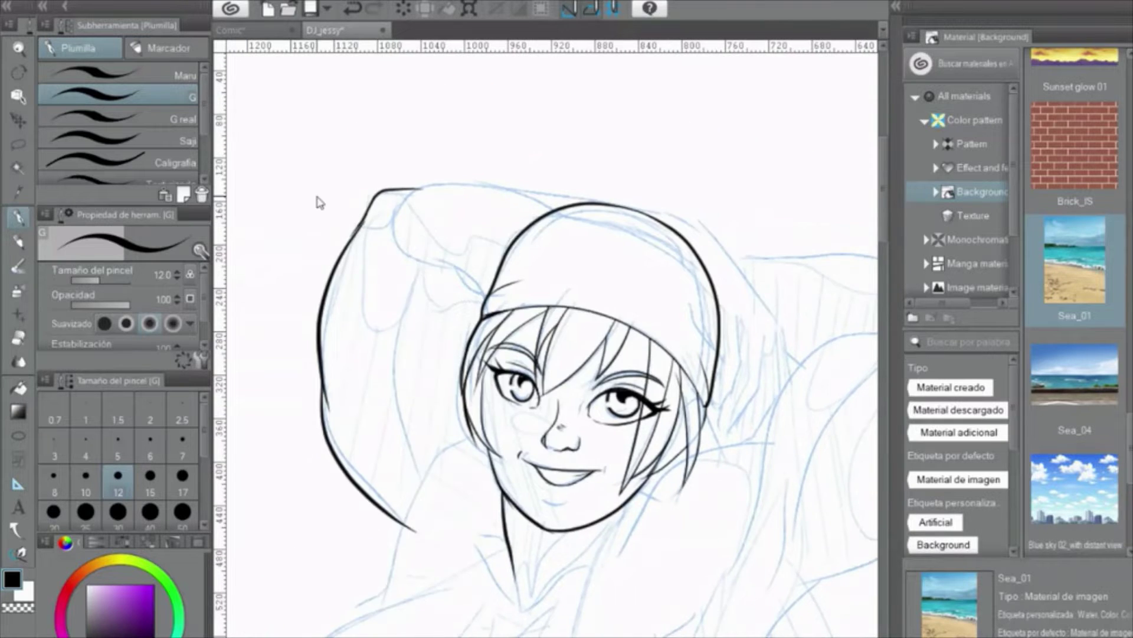
scroll(318, 200, "up", 3)
scroll(392, 215, "down", 2)
mouse_move(380, 248)
left_mouse_down()
mouse_move(416, 218)
mouse_move(628, 248)
mouse_move(466, 182)
mouse_move(653, 223)
mouse_move(683, 263)
left_mouse_up()
mouse_move(683, 263)
left_mouse_down()
mouse_move(679, 195)
mouse_move(738, 329)
mouse_move(736, 228)
mouse_move(685, 346)
left_mouse_up()
Add thin fabric fold lines across the beanie with the G pen at size 7
key("bracketleft")
key("bracketleft")
key("bracketleft")
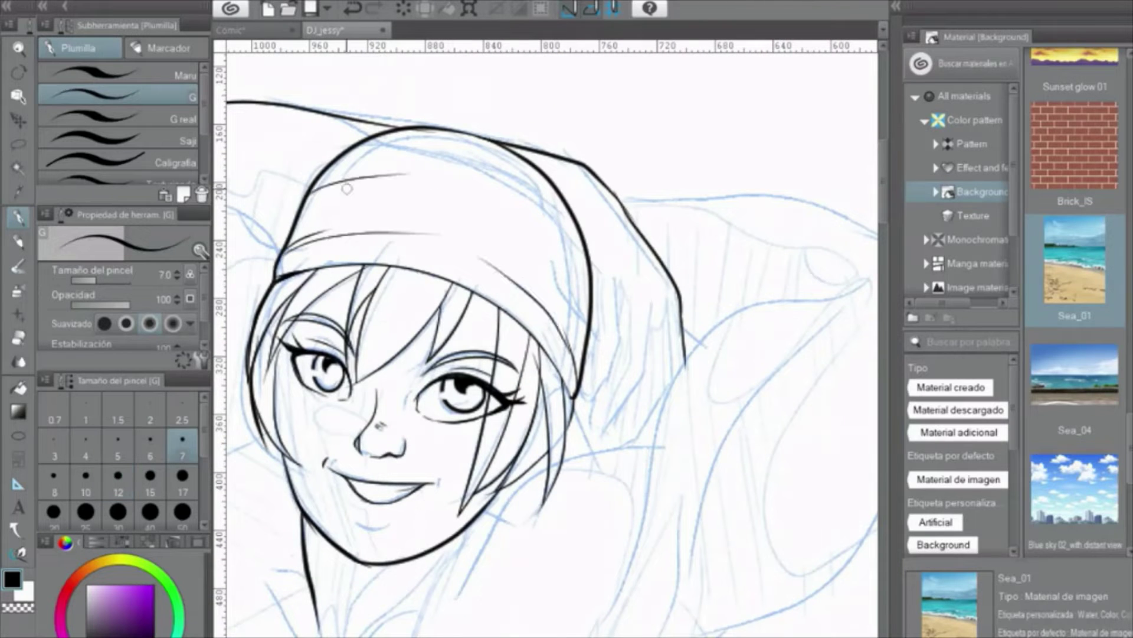
left_click_drag(492, 220, 496, 137)
left_click_drag(366, 378, 395, 213)
left_click_drag(248, 272, 449, 271)
Try to ink the shoulder contour below the first raised arm
mouse_move(307, 56)
left_mouse_down()
mouse_move(433, 319)
mouse_move(362, 422)
left_mouse_up()
key("e")
scroll(514, 316, "down", 3)
scroll(542, 309, "up", 1)
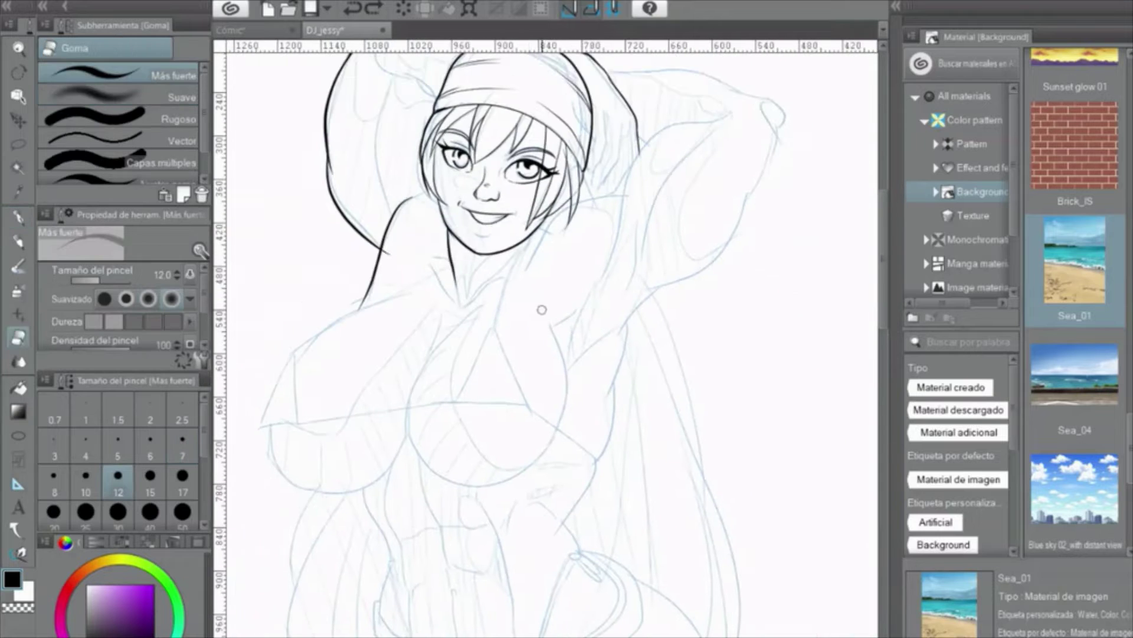
Undo the lower stroke of the first raised arm and redraw it with the G pen at size 7
scroll(558, 358, "up", 3)
key("bracketleft")
key("bracketleft")
key("bracketleft")
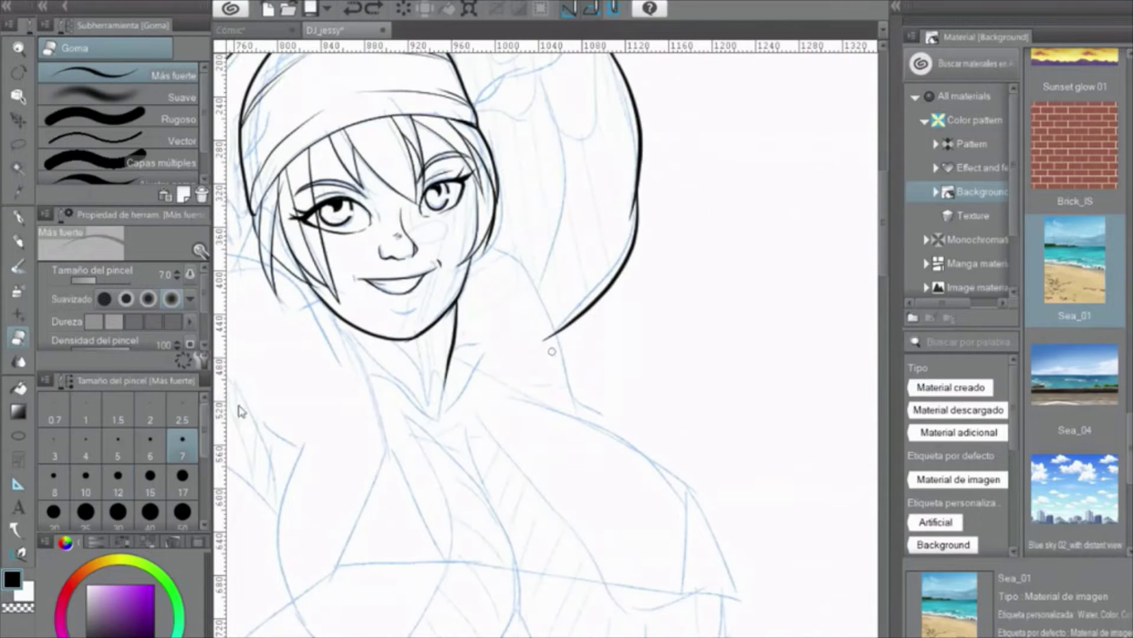
key("p")
key("ctrl+z")
scroll(571, 366, "up", 1)
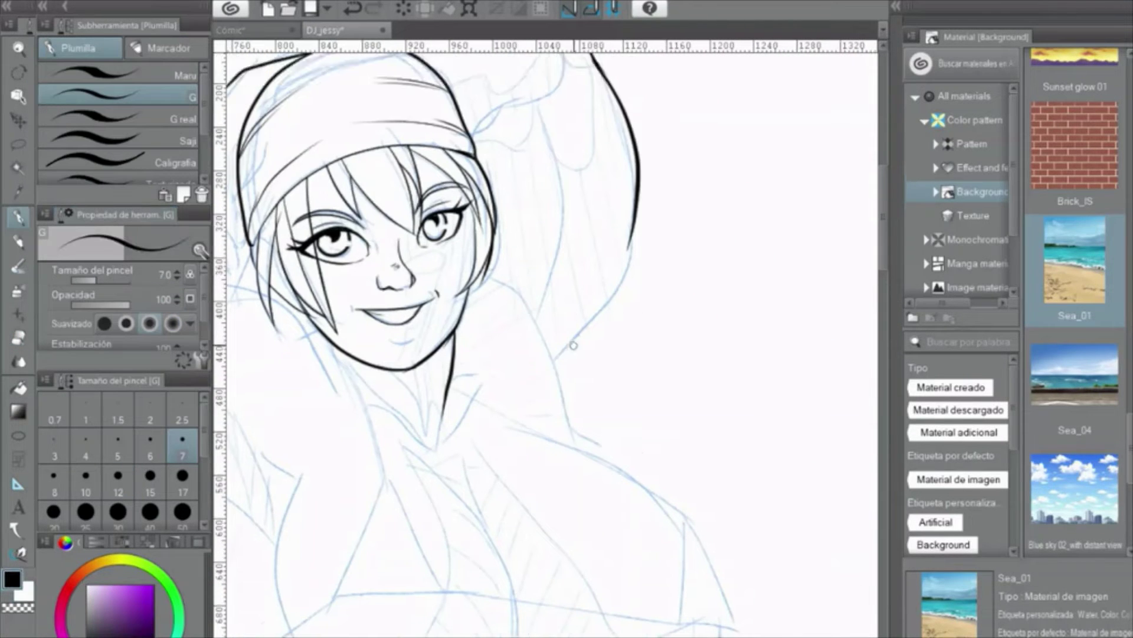
left_click_drag(630, 251, 542, 364)
Ink the other raised arm's elbow and the upper edge of its forearm up to the head
scroll(302, 241, "left", 5)
scroll(301, 241, "up", 2)
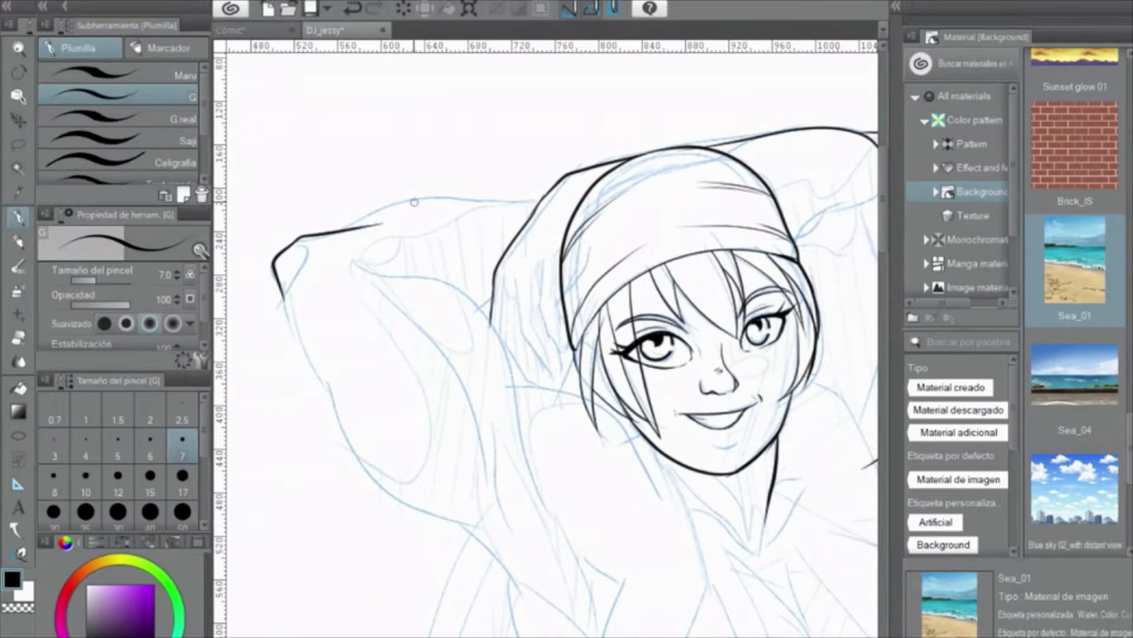
left_click_drag(414, 202, 568, 205)
scroll(568, 206, "down", 4)
scroll(568, 205, "left", 2)
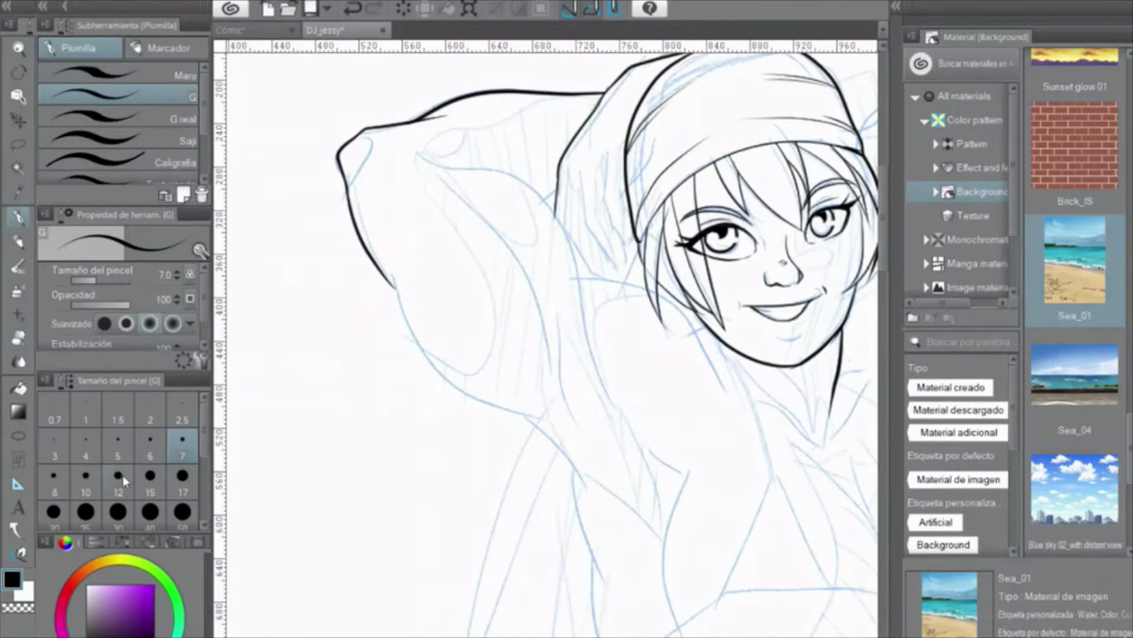
Ink the underside of the second raised arm down to the armpit with the G pen at size 12
left_click(124, 481)
left_click_drag(391, 280, 547, 424)
scroll(548, 424, "right", 2)
scroll(547, 424, "down", 3)
left_click_drag(469, 320, 533, 414)
Ink the side contour of the torso from the armpit down towards the waist
scroll(533, 414, "down", 2)
left_click_drag(506, 307, 542, 446)
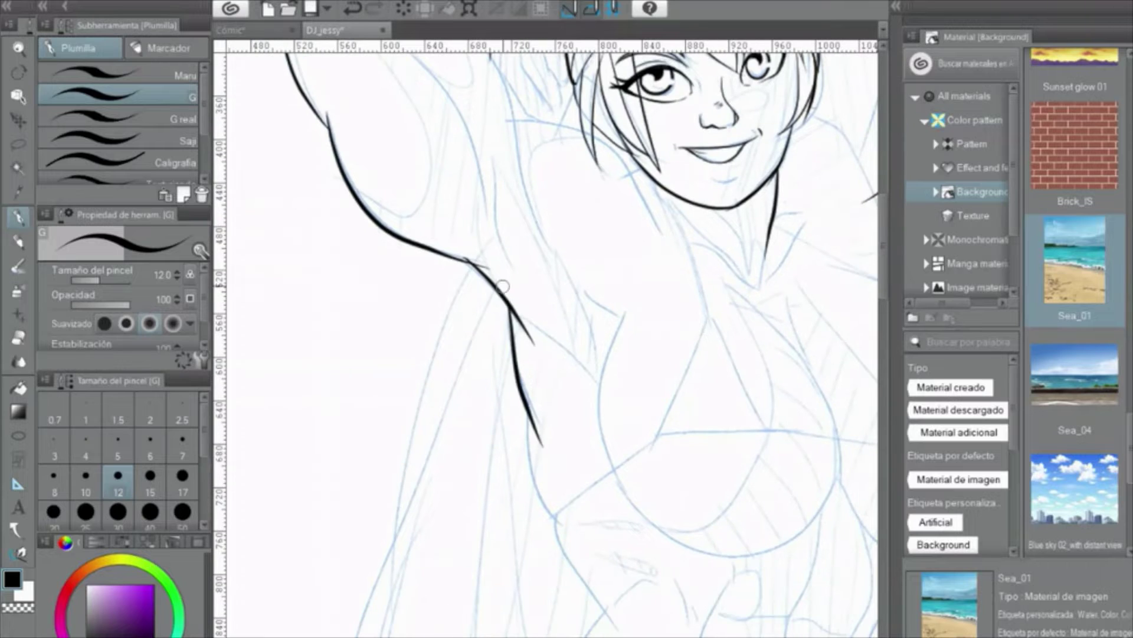
scroll(503, 286, "right", 2)
scroll(503, 286, "down", 3)
mouse_move(437, 300)
left_mouse_down()
mouse_move(478, 445)
mouse_move(515, 477)
left_mouse_up()
Ink a short crease line between the armpit and chest, using the G pen at size 7
scroll(495, 444, "down", 1)
scroll(515, 477, "up", 4)
scroll(515, 477, "right", 1)
left_click_drag(460, 289, 489, 306)
key("ctrl+z")
left_click(182, 440)
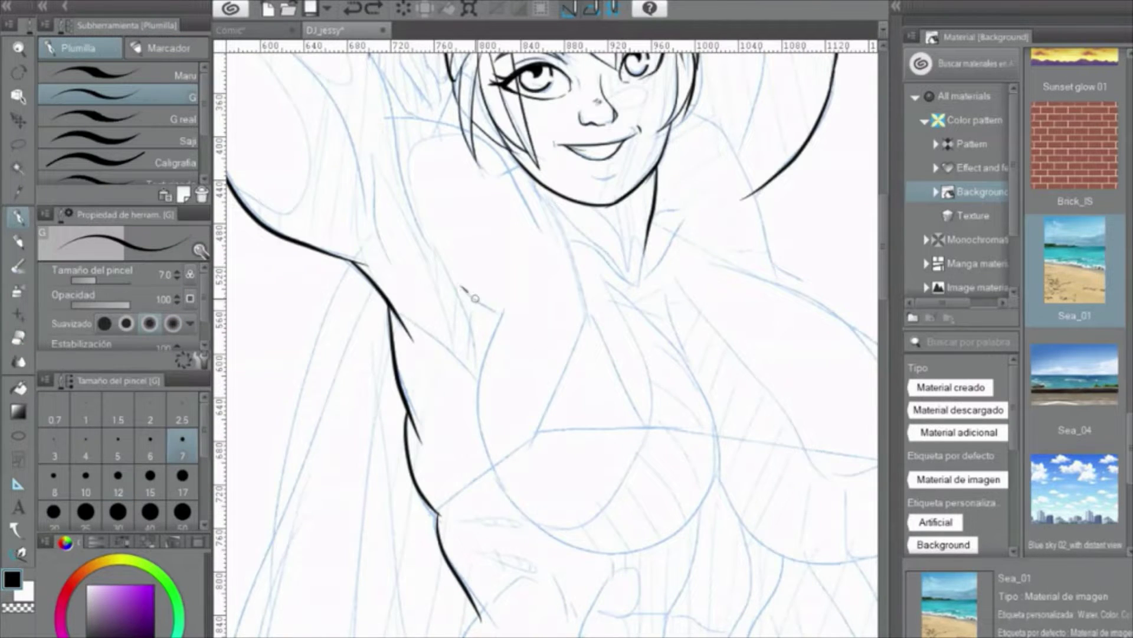
Try to ink the rounded chest contour freehand with the G pen
scroll(475, 298, "down", 2)
left_click_drag(466, 266, 507, 443)
key("ctrl+z")
mouse_move(475, 354)
left_mouse_down()
mouse_move(622, 525)
mouse_move(700, 419)
left_mouse_up()
scroll(700, 420, "right", 4)
scroll(700, 419, "down", 1)
key("ctrl+z")
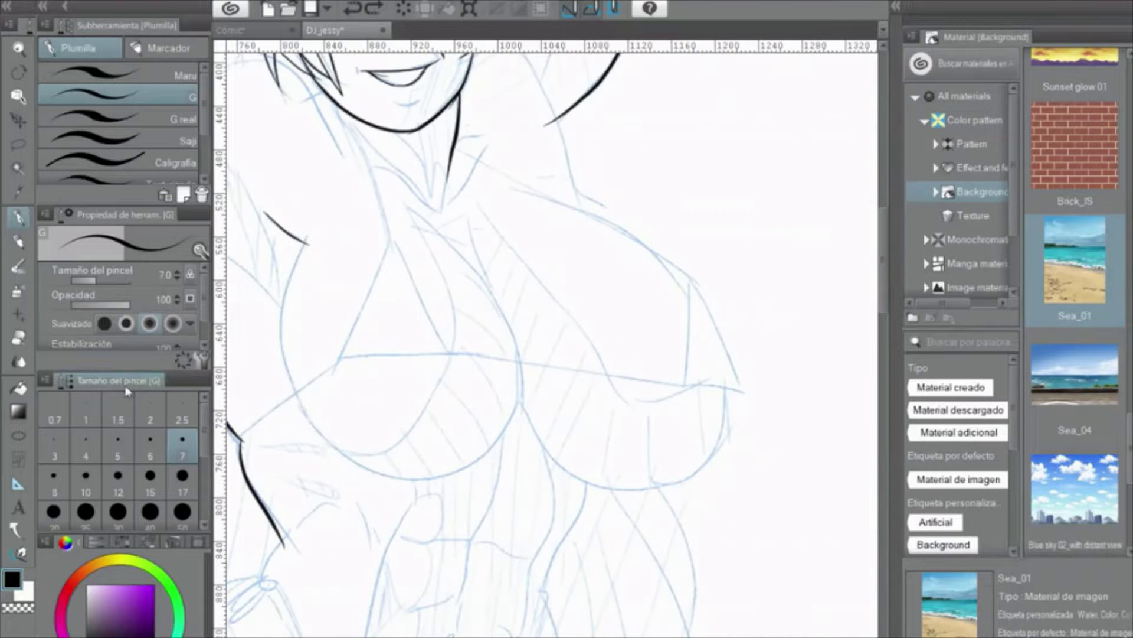
Try to draw the rounded chest contour with the Continuous curve figure tool at brush size 6
key("u")
scroll(532, 295, "up", 2)
scroll(531, 295, "left", 2)
left_click(118, 118)
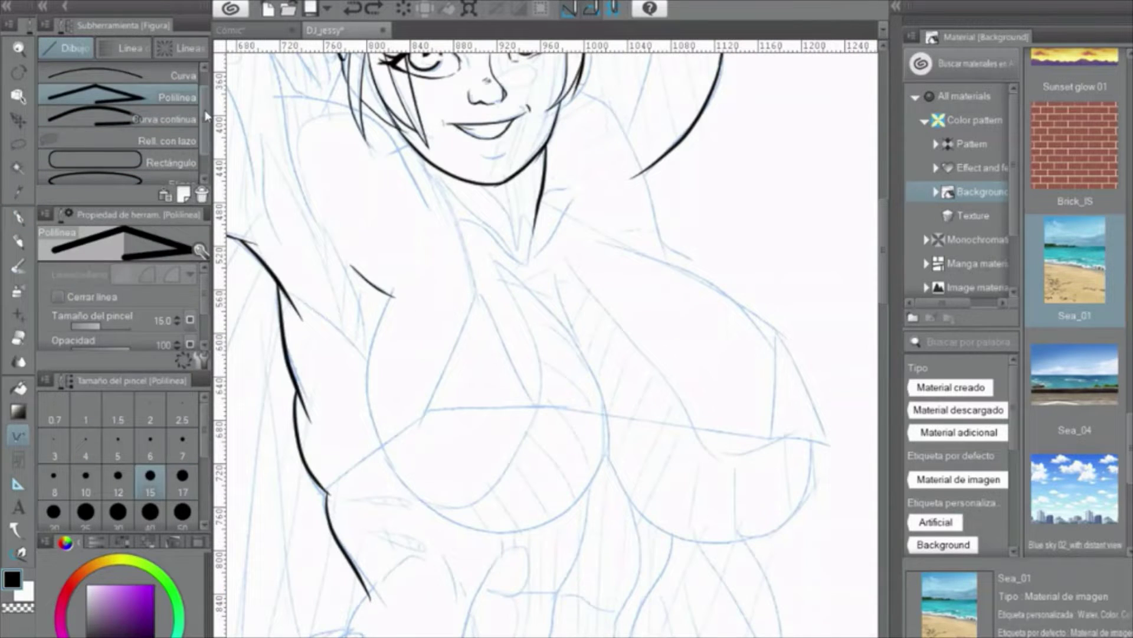
left_click(150, 443)
mouse_move(393, 286)
left_mouse_down()
mouse_move(367, 380)
mouse_move(466, 525)
mouse_move(608, 448)
mouse_move(513, 273)
left_mouse_up()
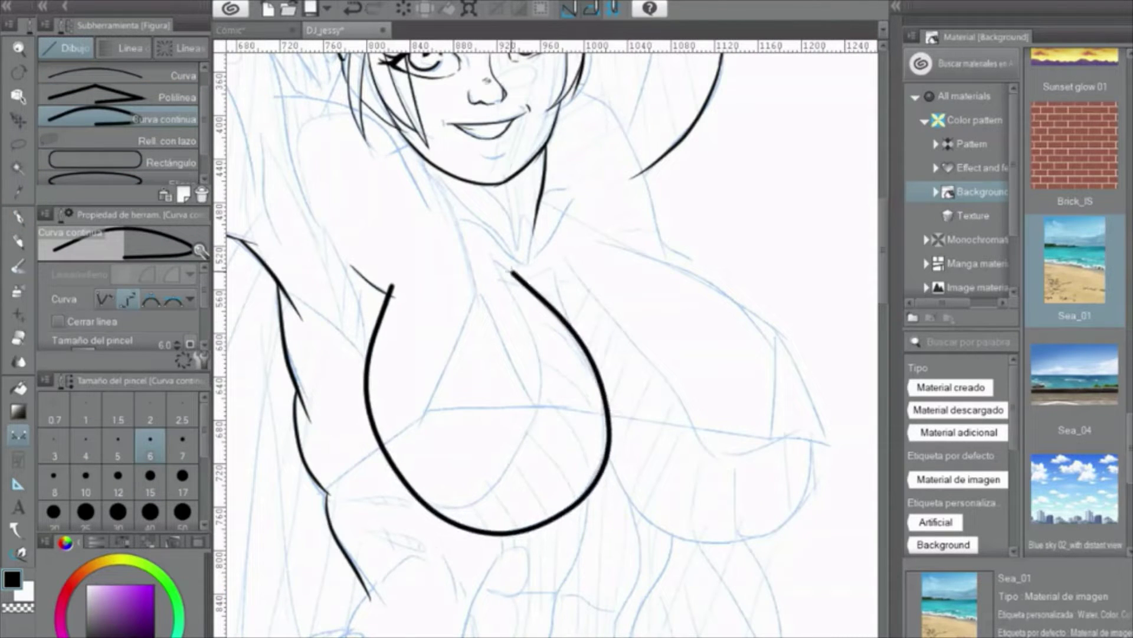
key("ctrl+z")
Try to lay a curve ruler along the sketch's first rounded chest contour
key("u")
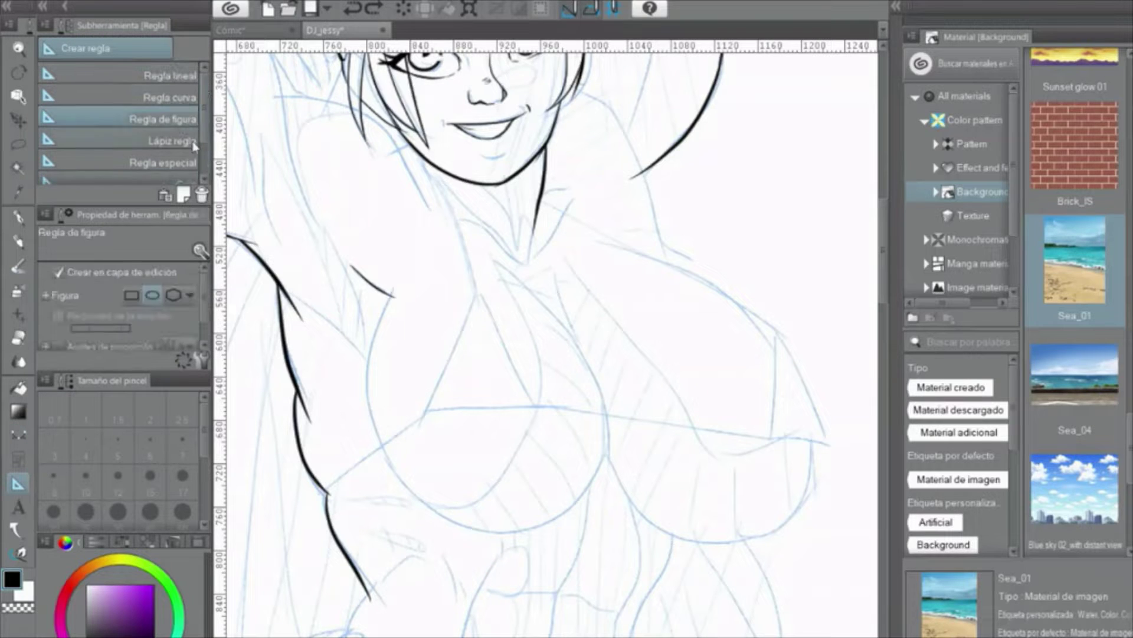
left_click(169, 97)
left_click(368, 405)
left_click(401, 481)
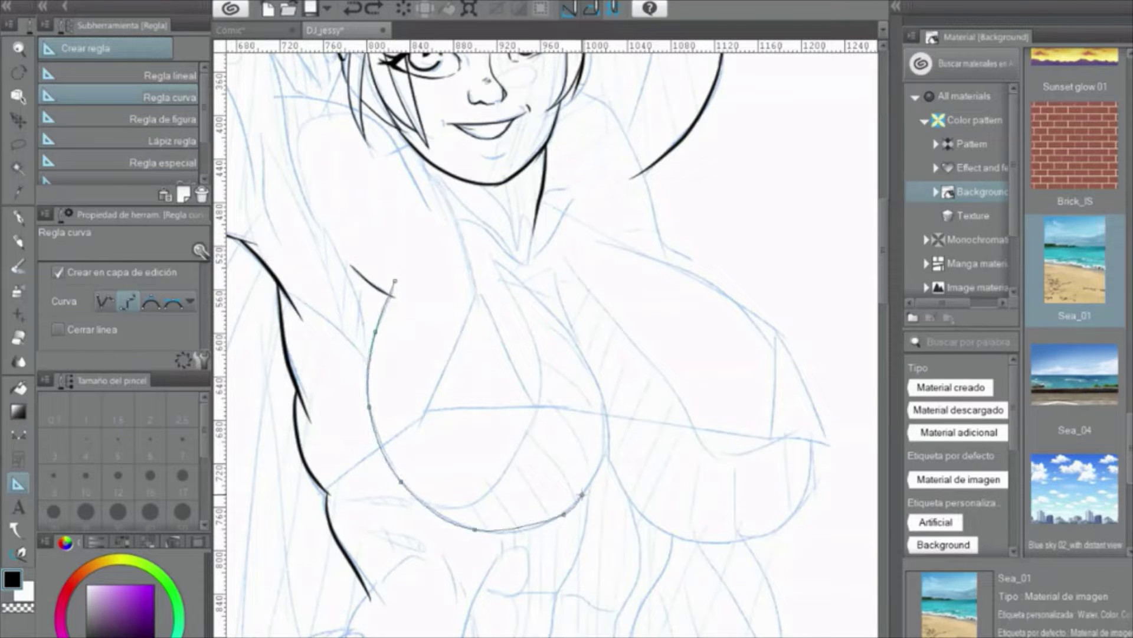
Try to ink the first rounded chest contour along the curve ruler with the G pen at size 12
key("p")
mouse_move(390, 292)
left_mouse_down()
mouse_move(373, 454)
mouse_move(590, 502)
left_mouse_up()
key("ctrl+z")
left_click_drag(378, 461, 599, 357)
key("ctrl+z")
mouse_move(390, 295)
left_mouse_down()
mouse_move(408, 524)
mouse_move(529, 285)
left_mouse_up()
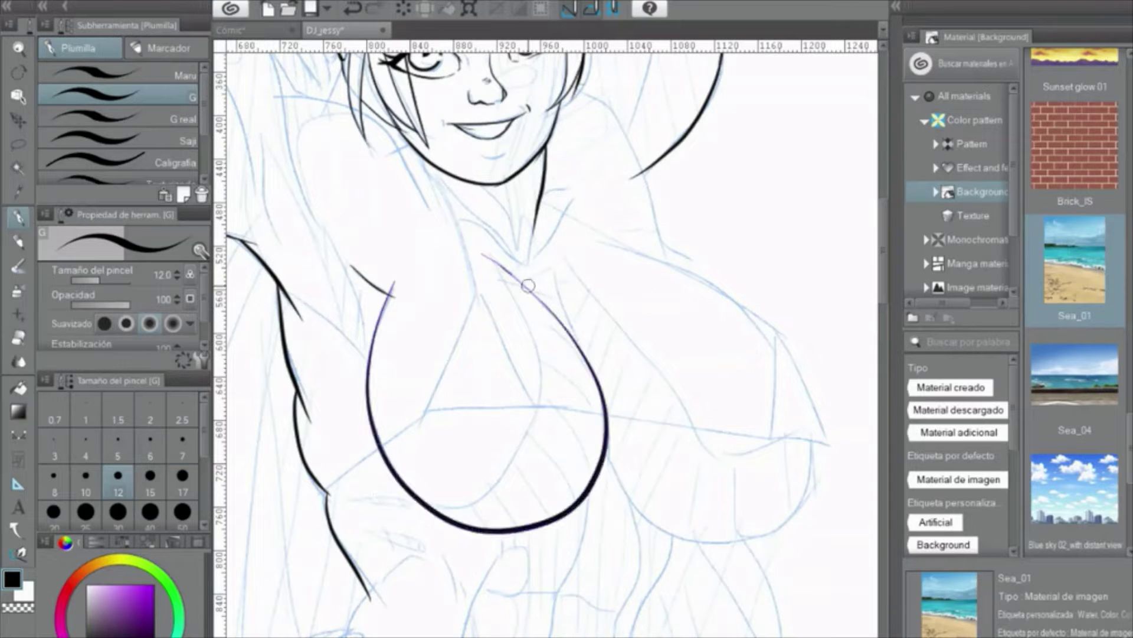
Try to lay a second curve ruler along the sketch's other chest contour
scroll(648, 366, "down", 3)
scroll(531, 266, "up", 5)
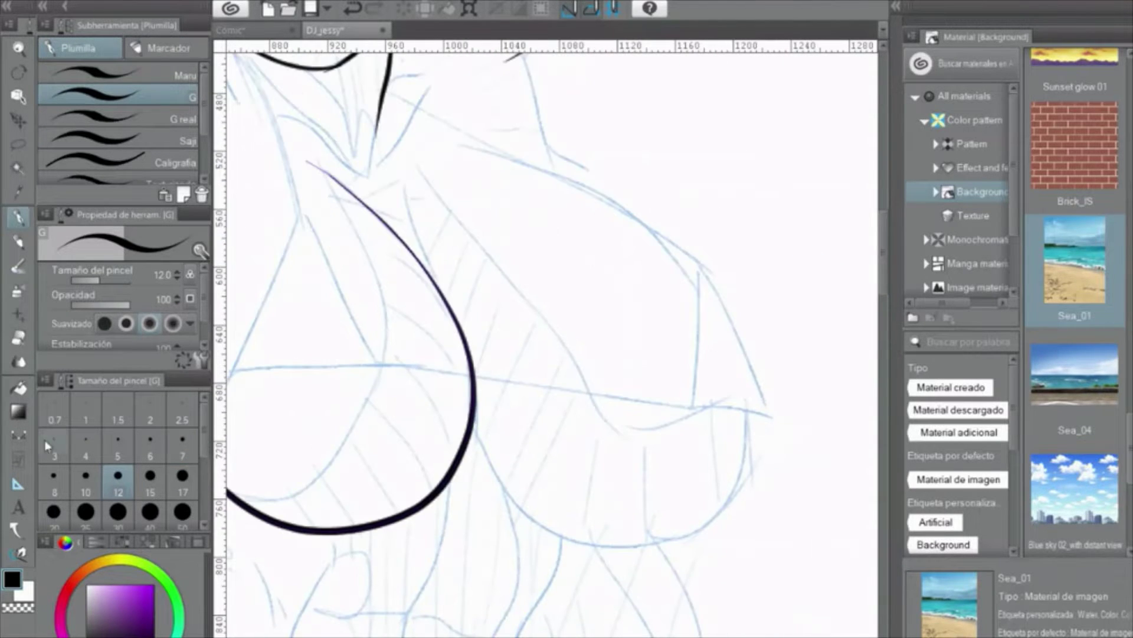
key("u")
left_click_drag(458, 144, 587, 182)
key("ctrl+z")
left_click(461, 145)
left_click(598, 191)
left_click(705, 270)
left_click(749, 360)
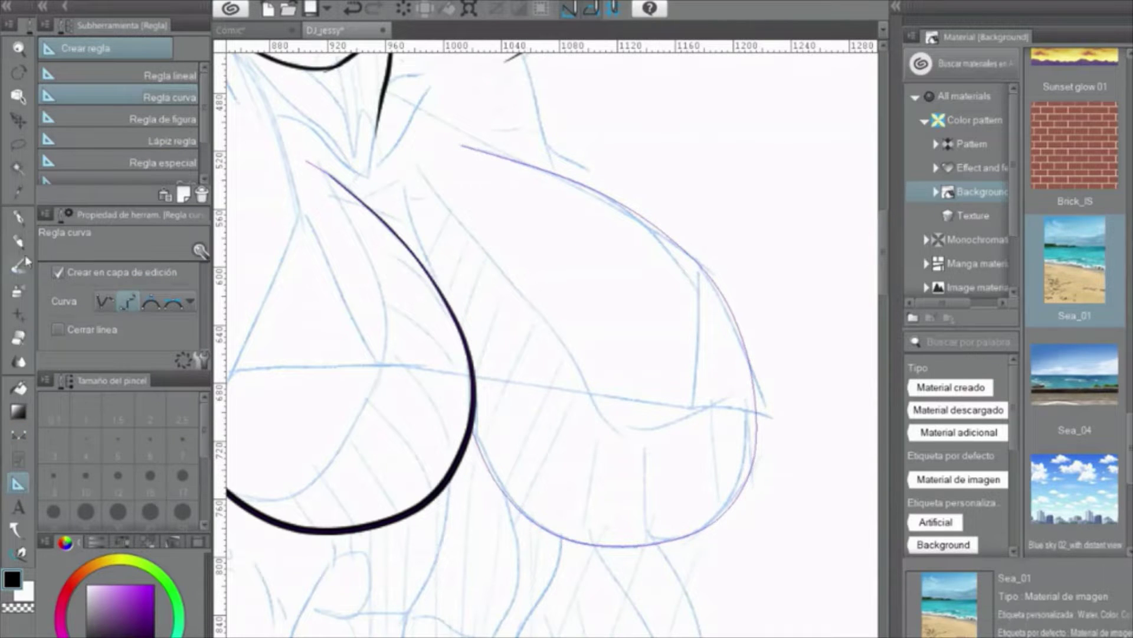
Try to ink the other chest contour along its curve ruler with the G pen at size 12
key("p")
left_click_drag(464, 443, 377, 141)
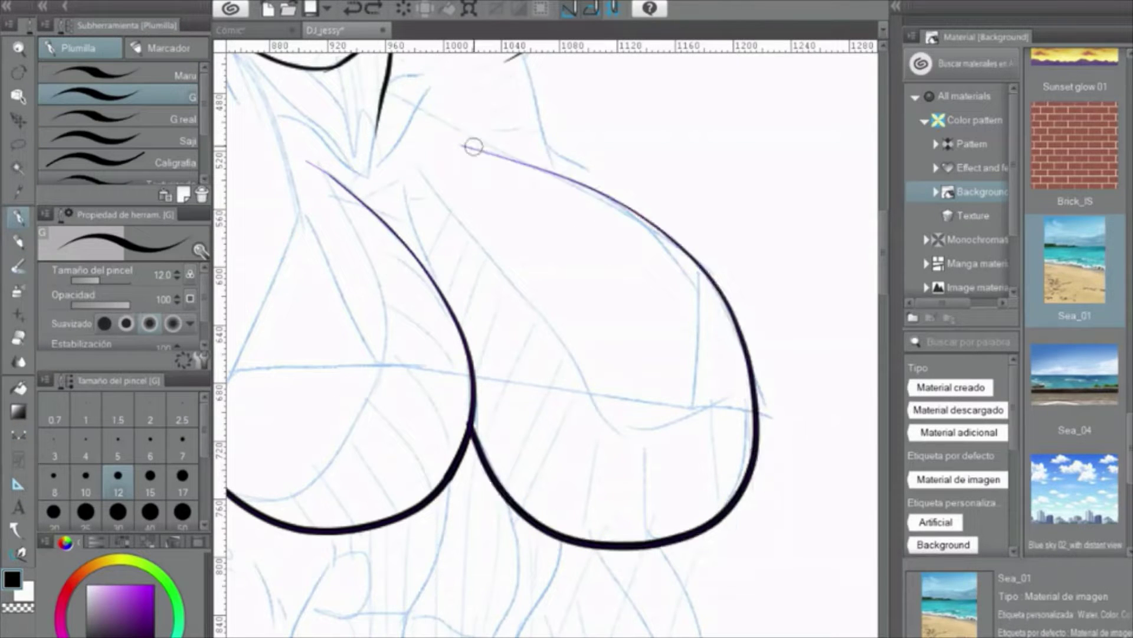
scroll(474, 147, "down", 3)
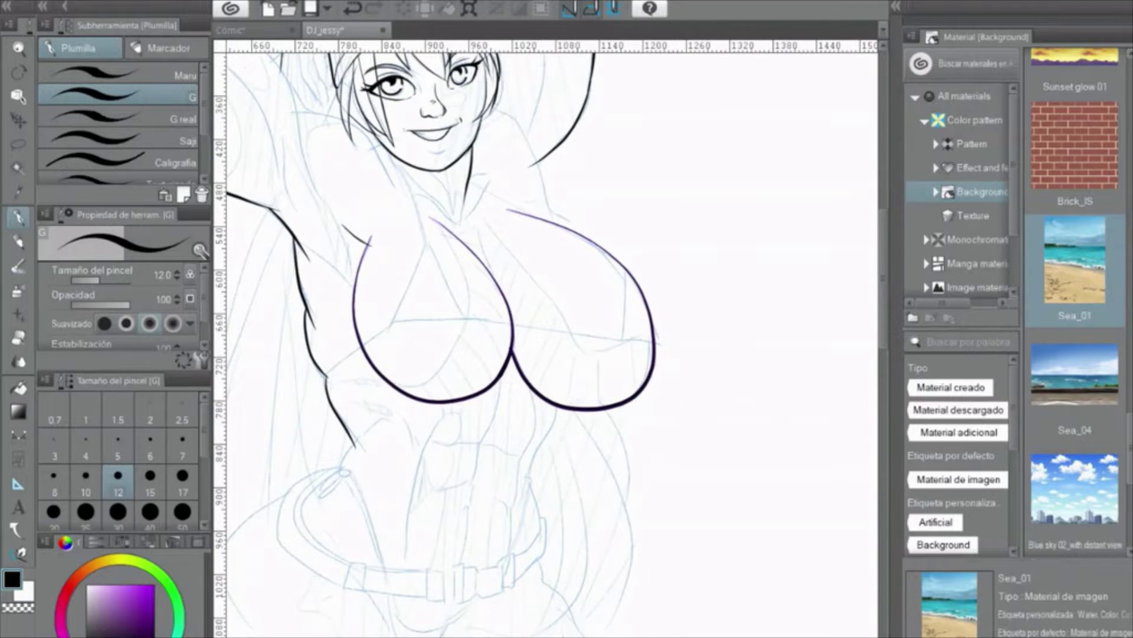
Mirror the canvas view and erase both inked chest contours
scroll(448, 343, "down", 2)
key("h")
scroll(447, 343, "up", 4)
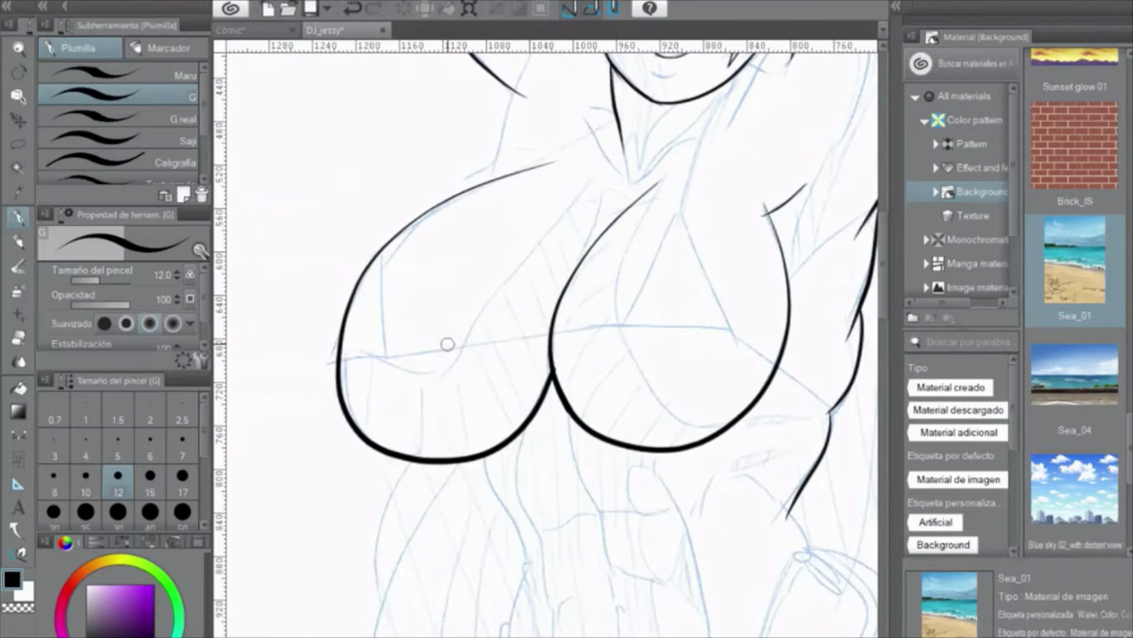
key("e")
left_click_drag(447, 343, 448, 413)
left_click_drag(566, 266, 749, 368)
left_click_drag(655, 189, 607, 202)
scroll(384, 304, "down", 2)
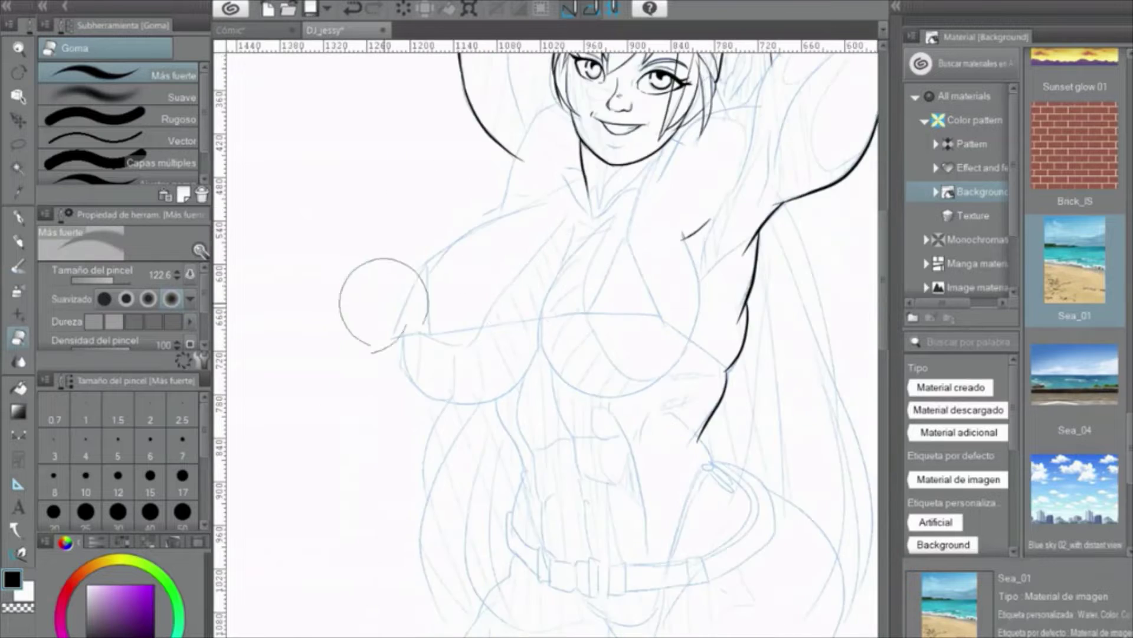
left_click_drag(384, 304, 306, 287)
Lasso each chest shape of the blue sketch, adjust it with a scale/rotate transform, and deselect it
key("m")
left_click_drag(374, 195, 416, 190)
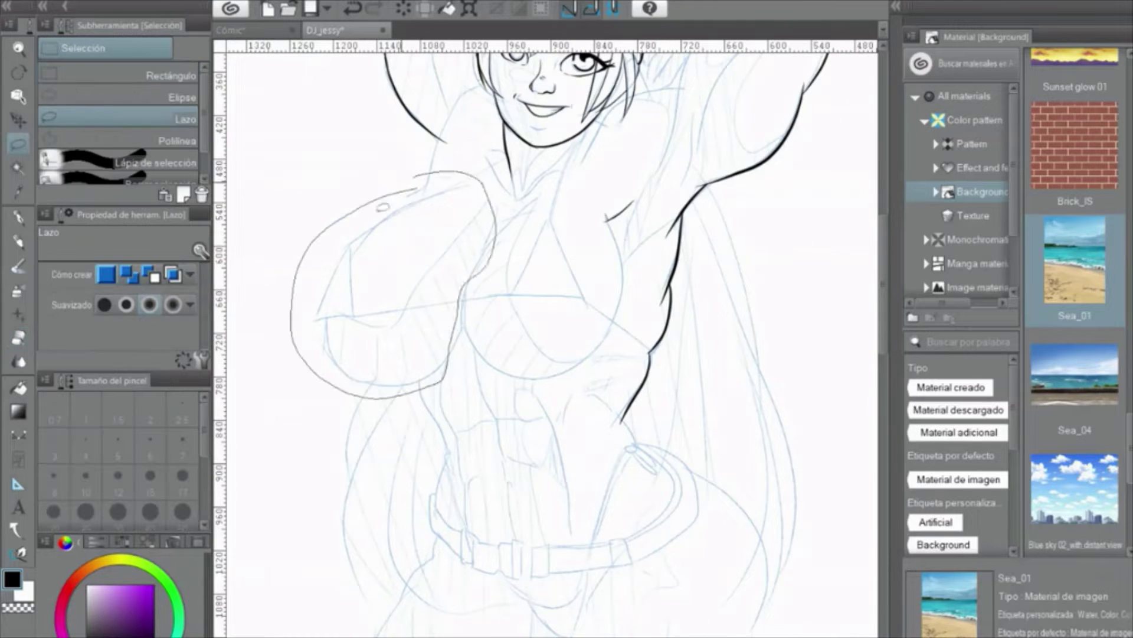
key("ctrl+t")
mouse_move(304, 182)
left_mouse_down()
mouse_move(366, 258)
mouse_move(413, 283)
mouse_move(549, 289)
mouse_move(581, 316)
mouse_move(647, 230)
left_mouse_up()
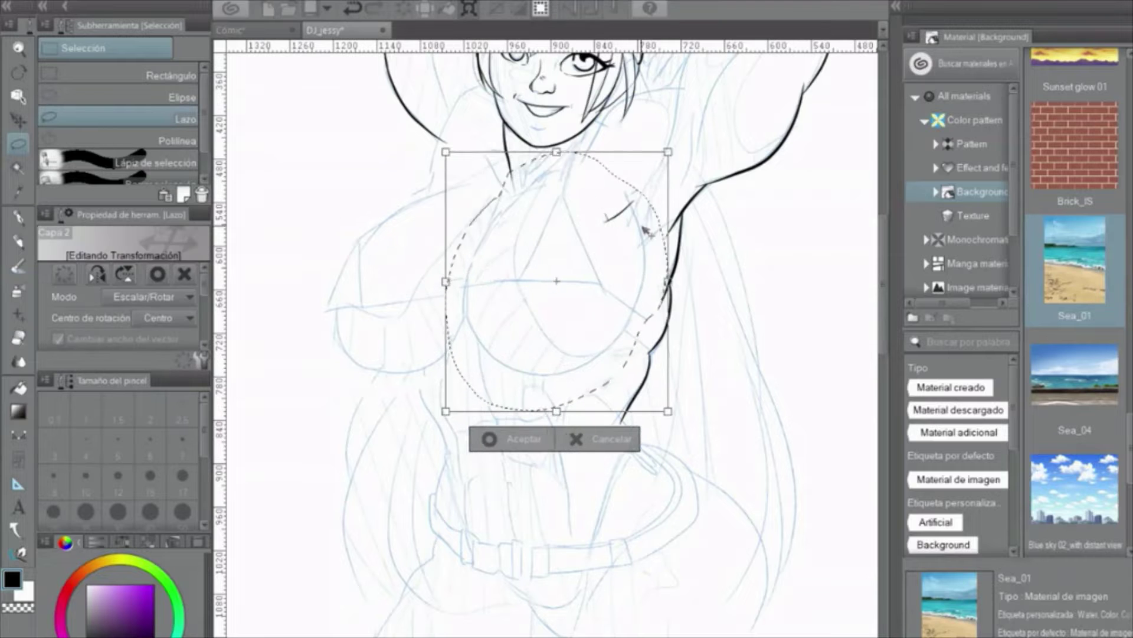
scroll(779, 319, "down", 2)
key("Return")
key("ctrl+d")
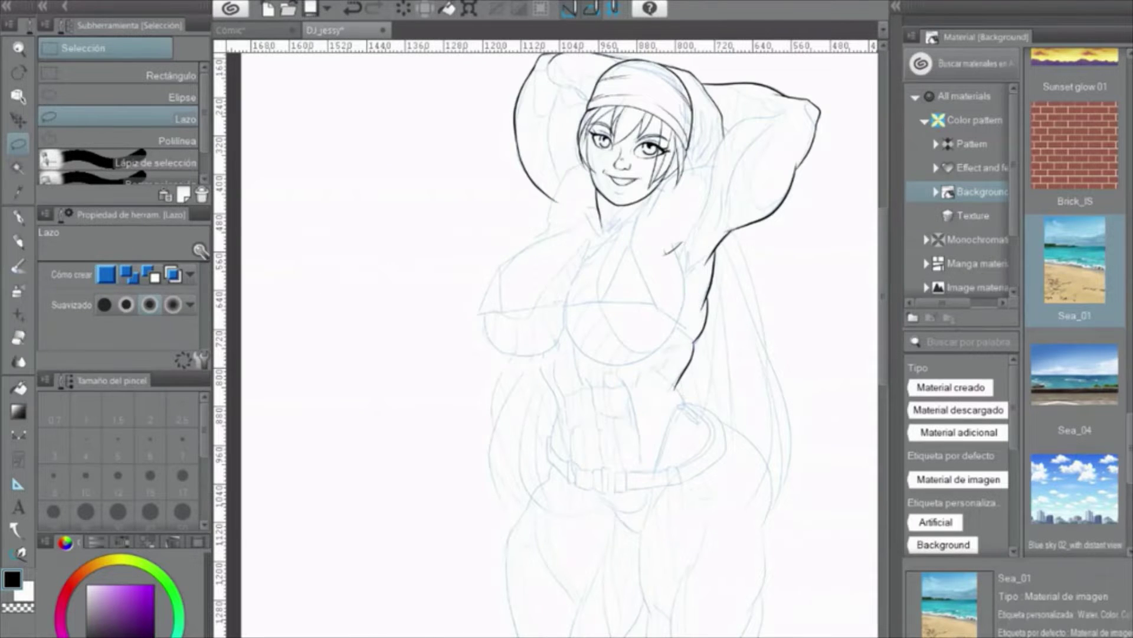
Ink the shoulder line below the bent arm and the adjoining chest contour freehand with the G pen at size 12
key("p")
scroll(642, 240, "up", 3)
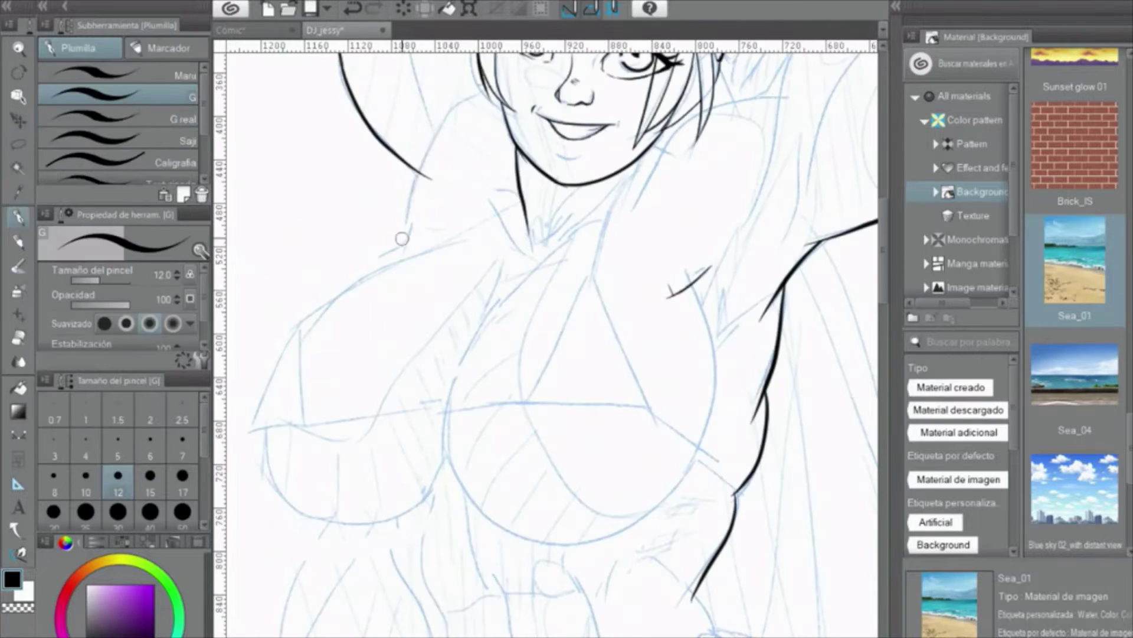
scroll(679, 404, "down", 2)
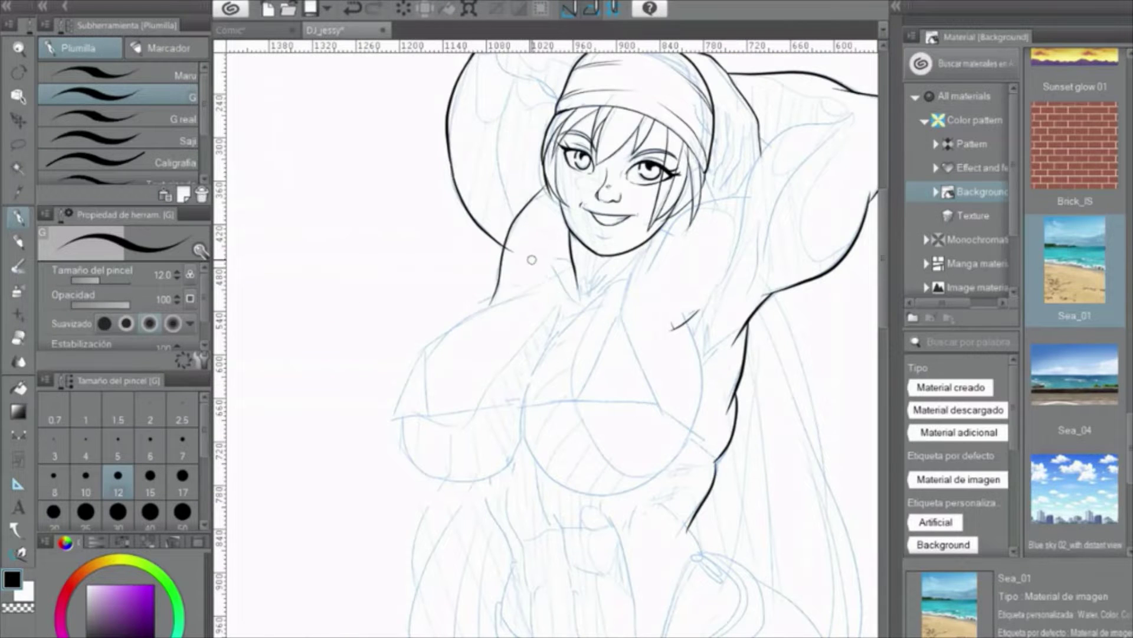
left_click_drag(499, 288, 555, 237)
left_click_drag(590, 384, 581, 350)
left_click_drag(600, 257, 579, 303)
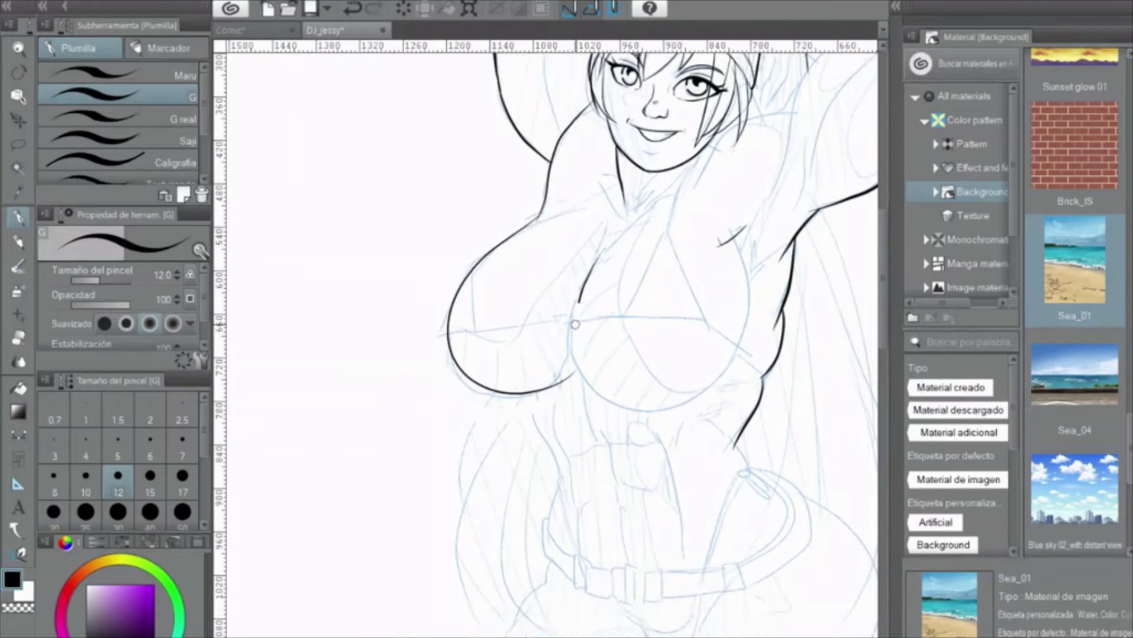
Ink the second chest contour, the inner lines of the raised arm and both sides of the waist with the G pen
key("e")
mouse_move(709, 139)
left_mouse_down()
mouse_move(734, 227)
mouse_move(703, 317)
left_mouse_up()
key("p")
mouse_move(731, 222)
left_mouse_down()
mouse_move(719, 250)
mouse_move(785, 53)
left_mouse_up()
mouse_move(495, 314)
left_mouse_down()
mouse_move(524, 396)
mouse_move(516, 372)
mouse_move(512, 383)
left_mouse_up()
left_click_drag(683, 210, 643, 349)
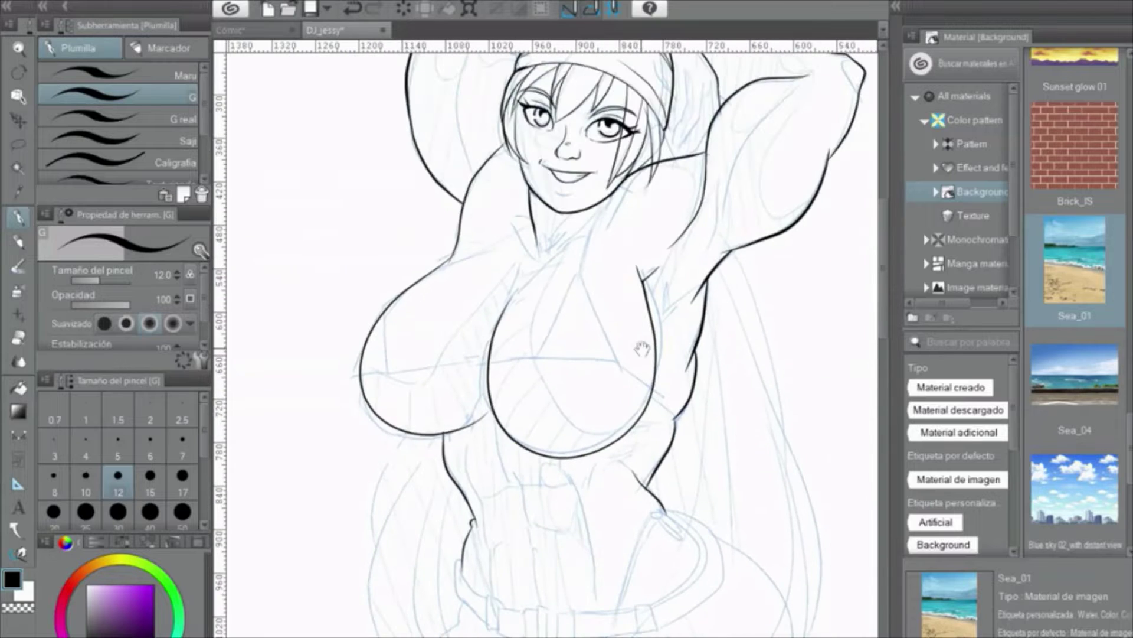
Ink the bikini top's triangular straps and lower band across the chest with the G pen at size 7
key("bracketleft")
key("bracketleft")
key("bracketleft")
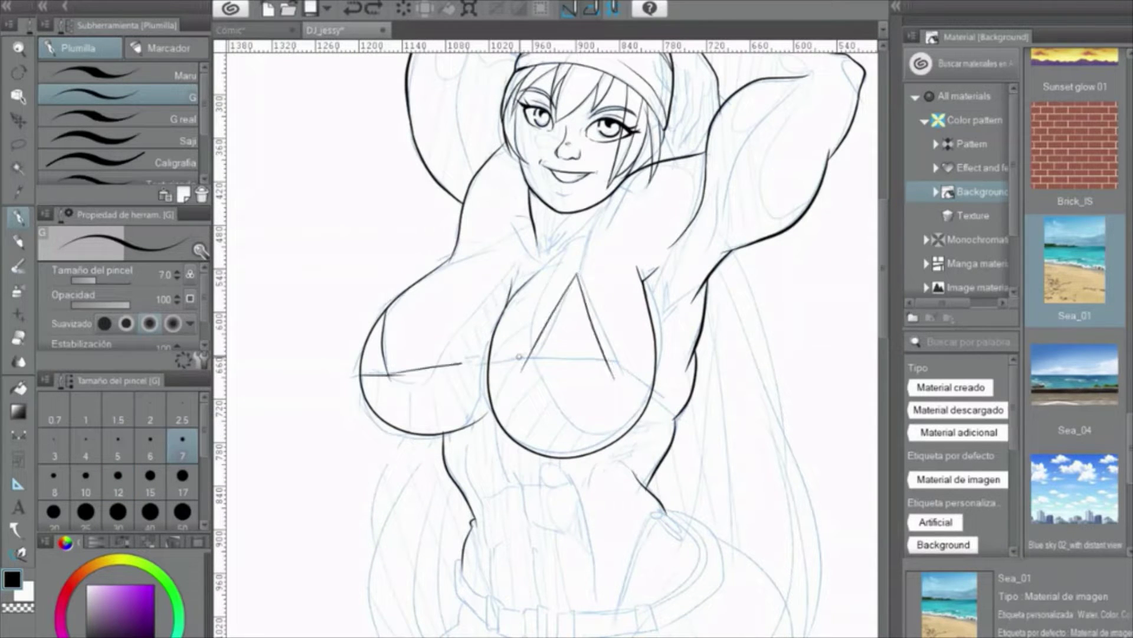
mouse_move(362, 375)
left_mouse_down()
mouse_move(618, 371)
mouse_move(625, 390)
mouse_move(603, 386)
left_mouse_up()
Clean up the bikini band line, then ink the upper chest line and the strap towards the neck
key("e")
key("bracketleft")
key("bracketleft")
key("bracketleft")
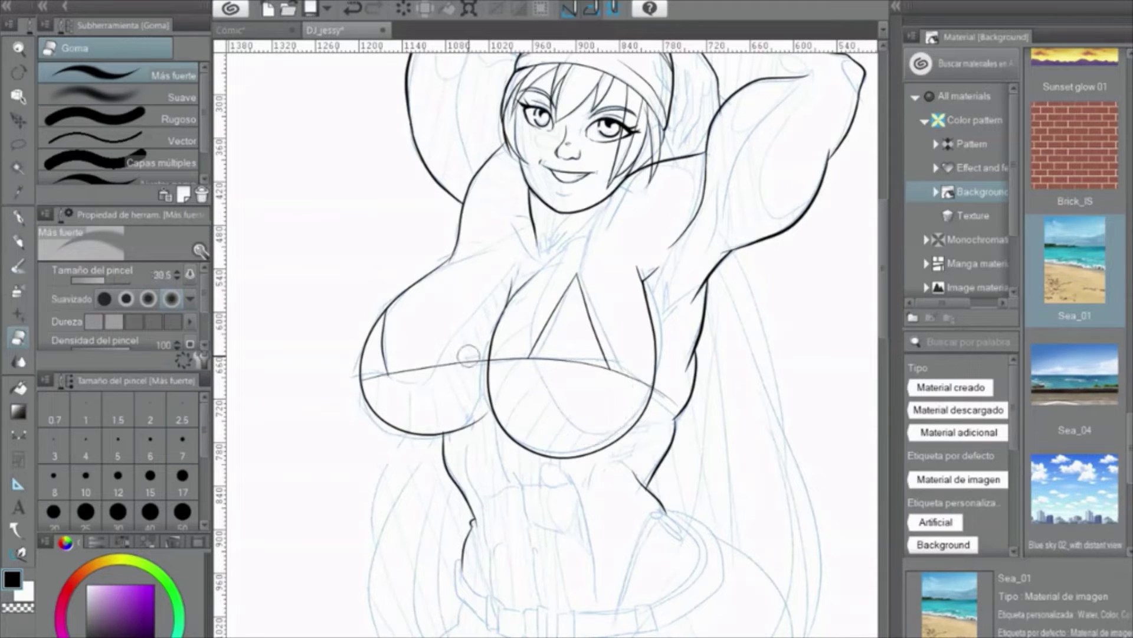
key("p")
left_click_drag(440, 263, 483, 238)
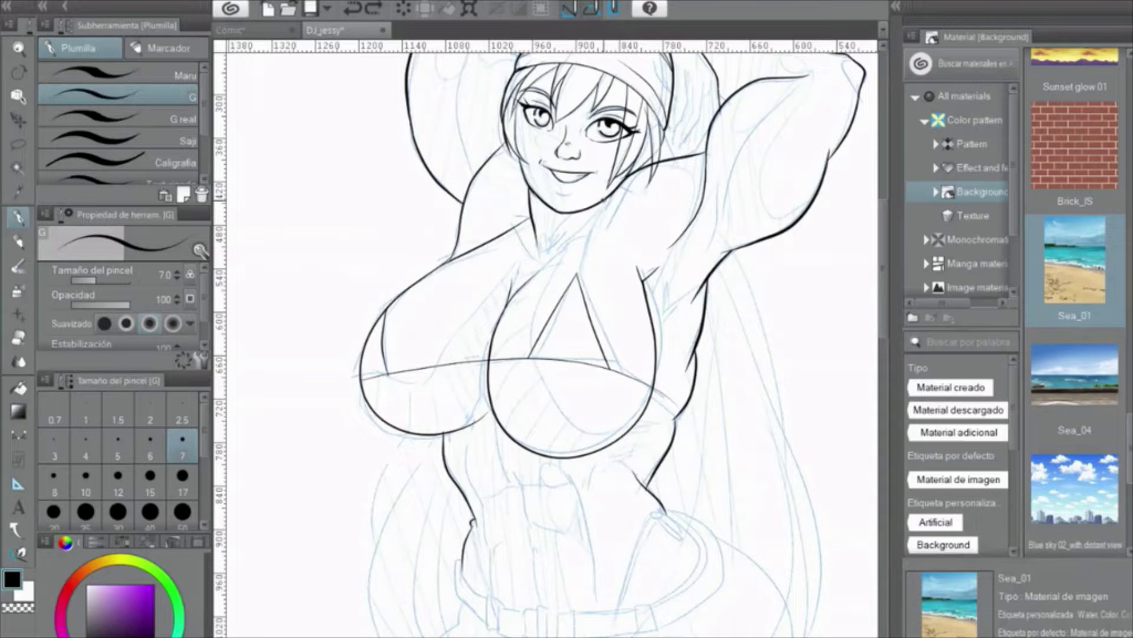
scroll(588, 277, "up", 2)
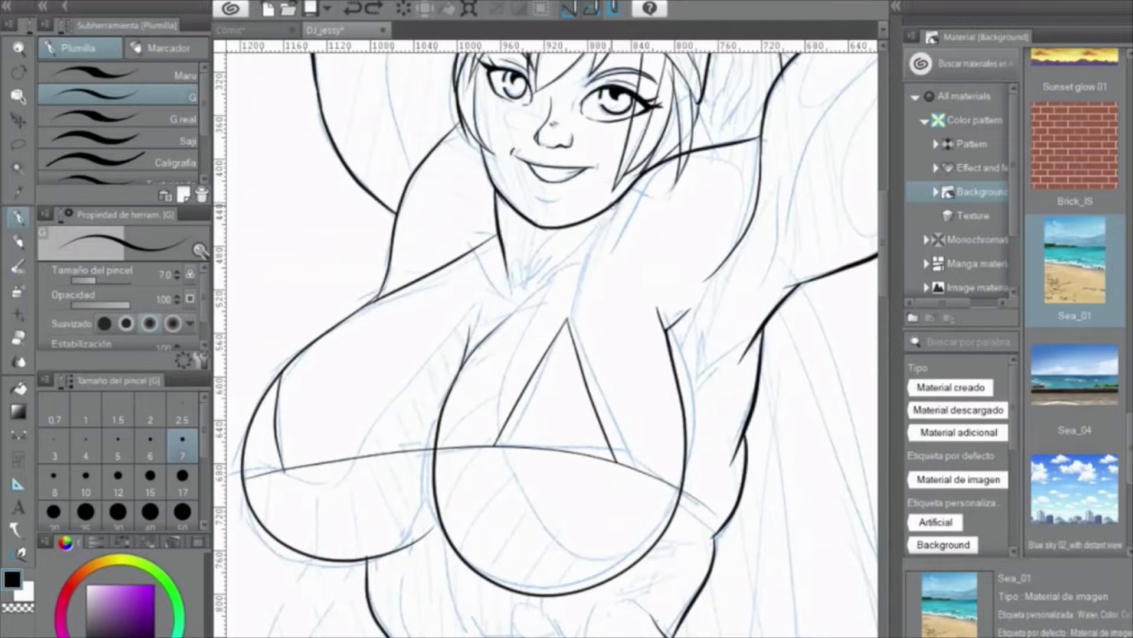
scroll(555, 354, "down", 3)
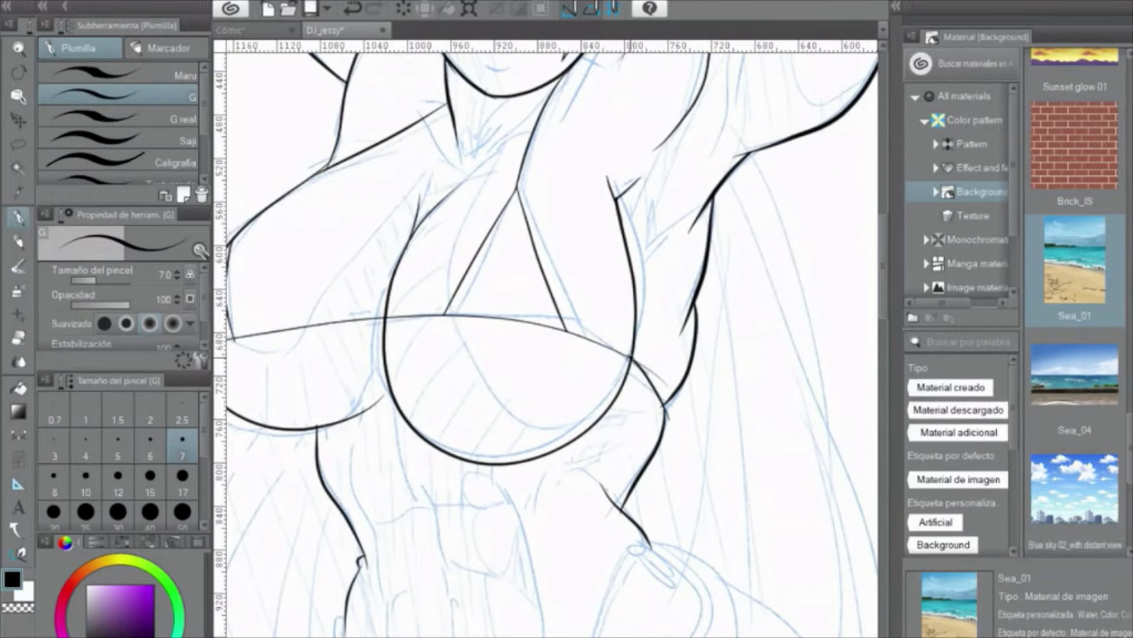
scroll(657, 379, "up", 6)
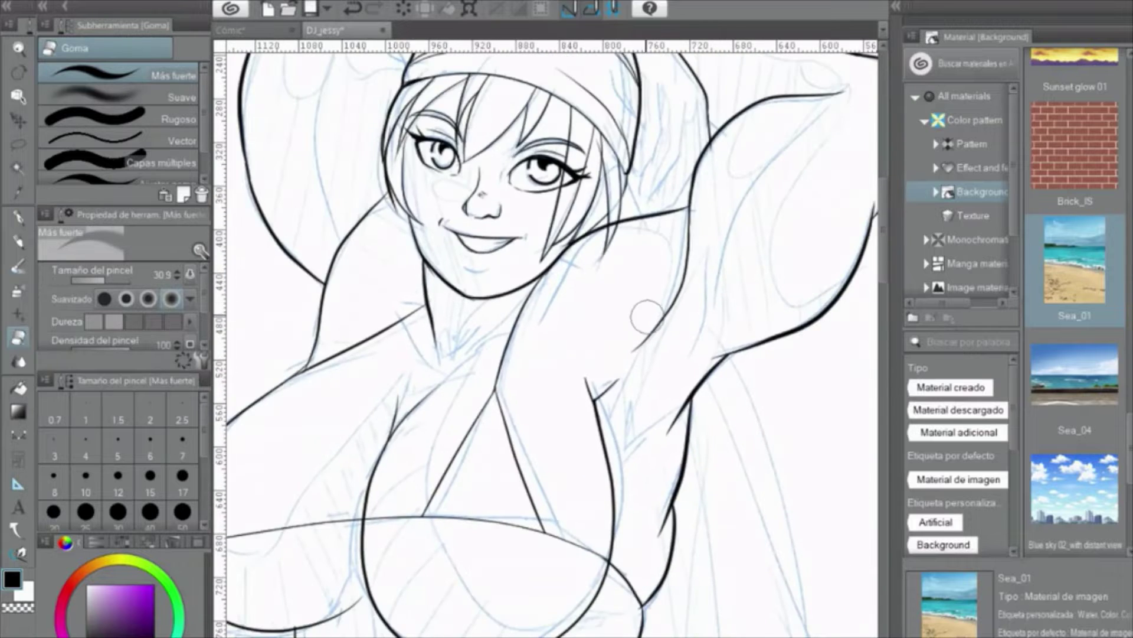
Erase overshooting armpit lines and ink the inner muscle lines of both raised arms with the G pen at size 7
left_click_drag(638, 366, 654, 409)
left_click_drag(796, 212, 929, 295)
left_click_drag(374, 254, 368, 153)
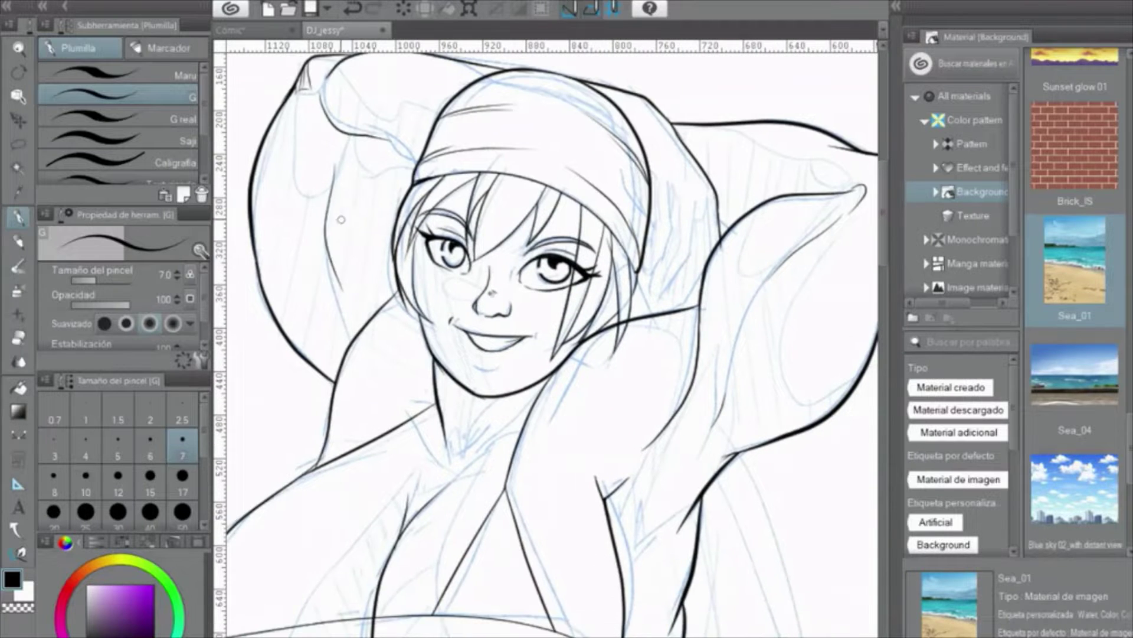
left_click_drag(385, 246, 380, 211)
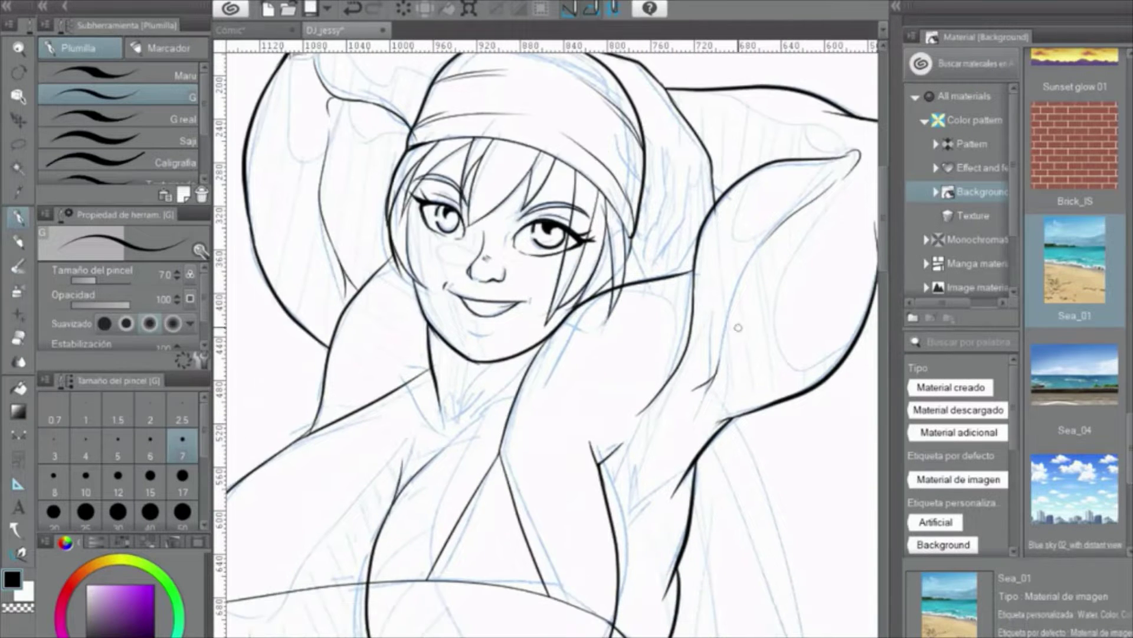
left_click_drag(738, 327, 699, 330)
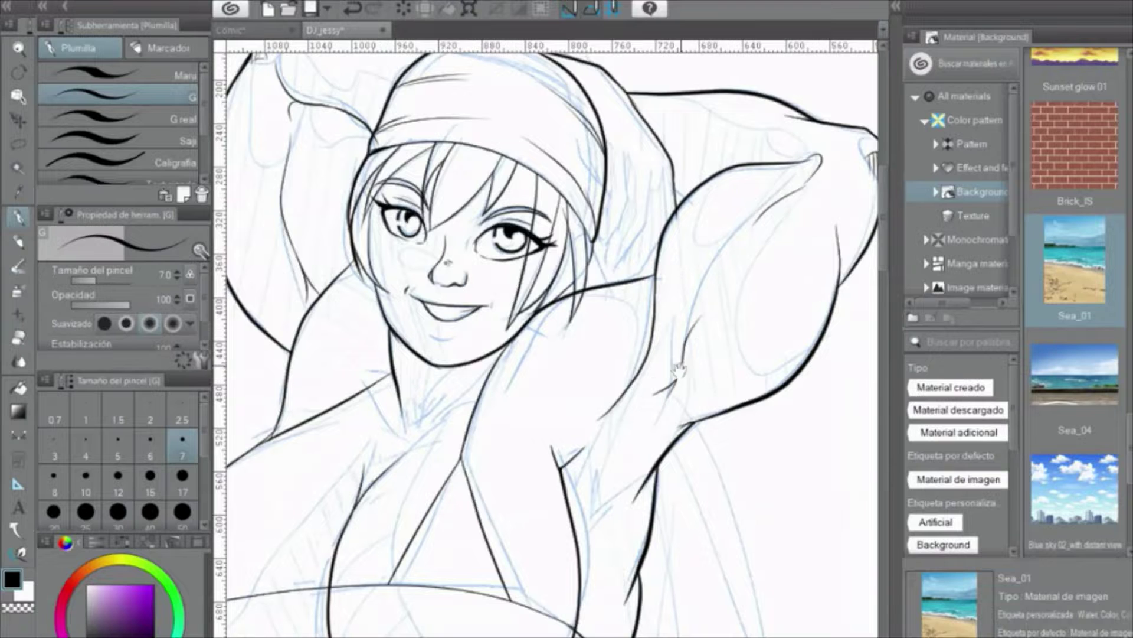
left_click_drag(678, 369, 679, 348)
Erase stray overlaps and ink the neck tendons and collarbones with the G pen at size 7
key("e")
scroll(618, 285, "down", 5)
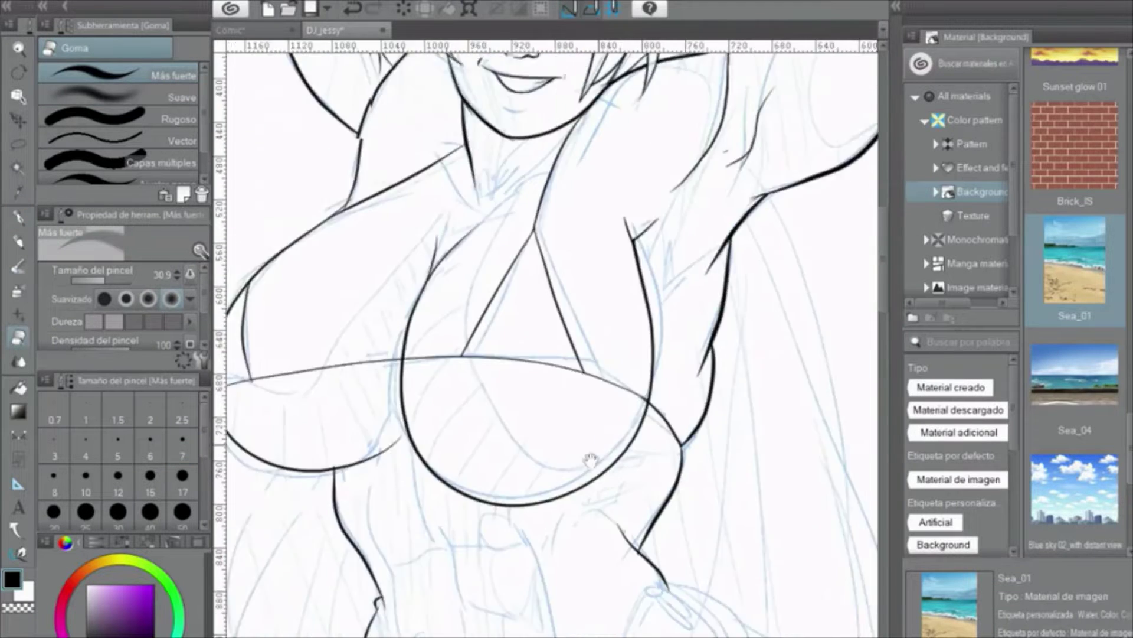
left_click_drag(590, 459, 612, 503)
key("p")
left_click_drag(579, 219, 563, 235)
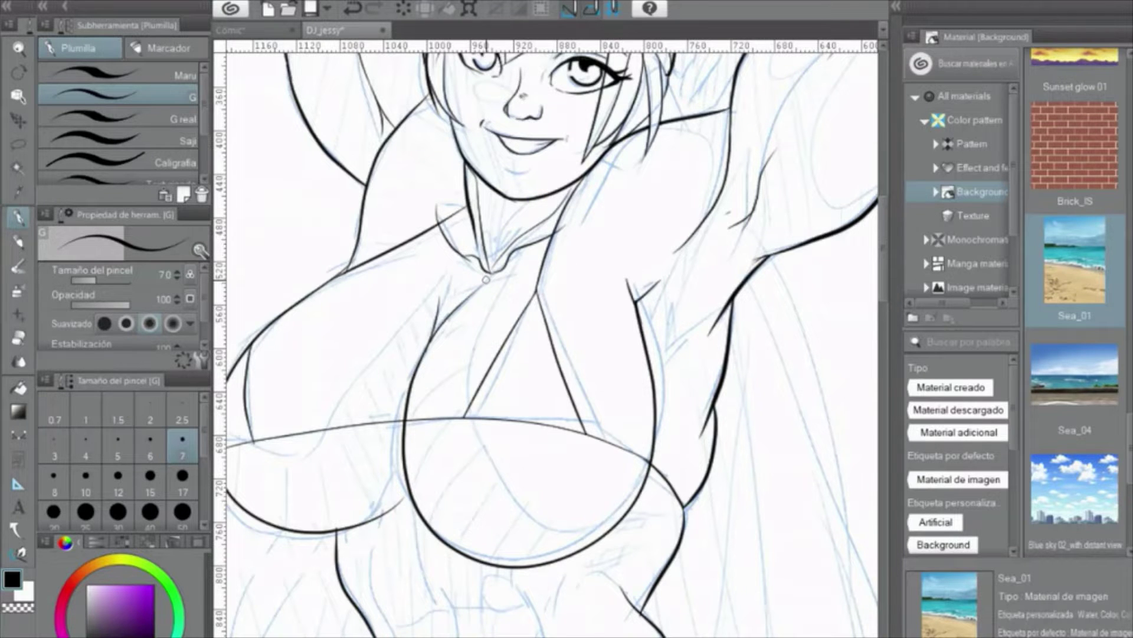
Ink the abdominal muscles and the rib creases beside them with the G pen at size 7
left_click_drag(539, 531, 518, 260)
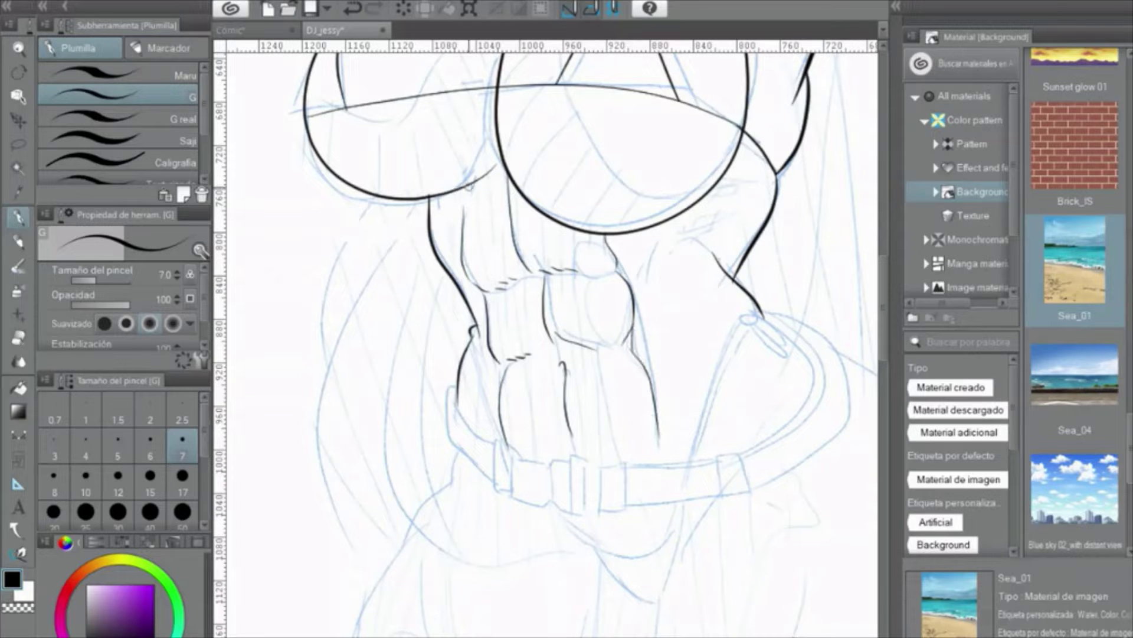
mouse_move(516, 165)
left_mouse_down()
mouse_move(633, 179)
mouse_move(625, 204)
mouse_move(635, 222)
left_mouse_up()
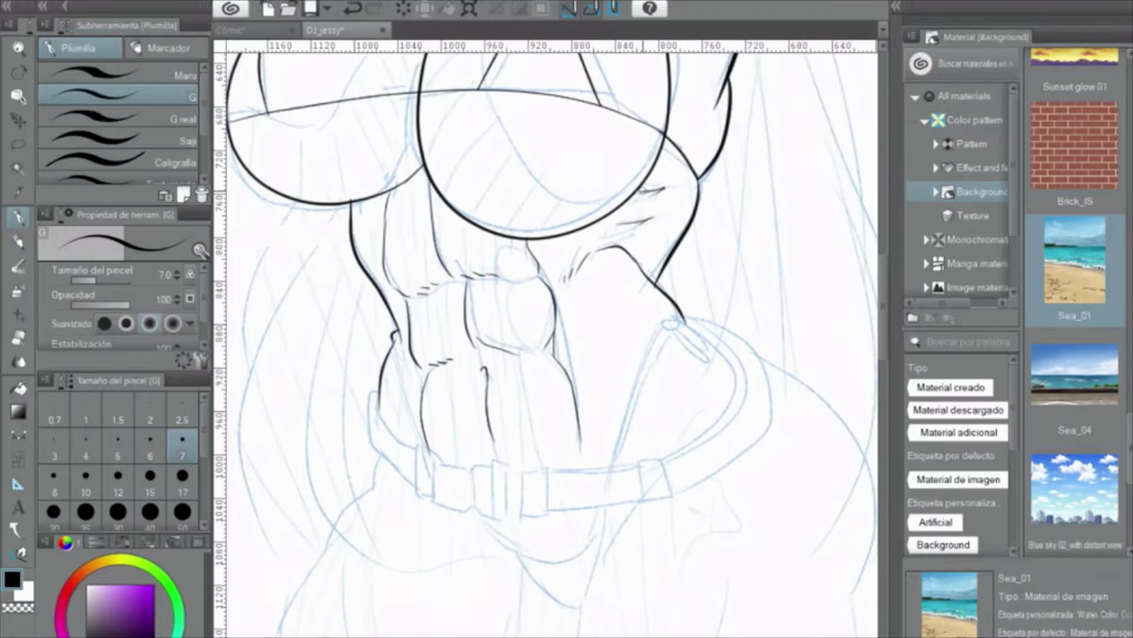
Ink the outer edge of the belt at the hip with the G pen at size 12
mouse_move(590, 413)
left_mouse_down()
mouse_move(608, 236)
mouse_move(644, 201)
left_mouse_up()
left_click(118, 491)
left_click_drag(452, 206, 460, 292)
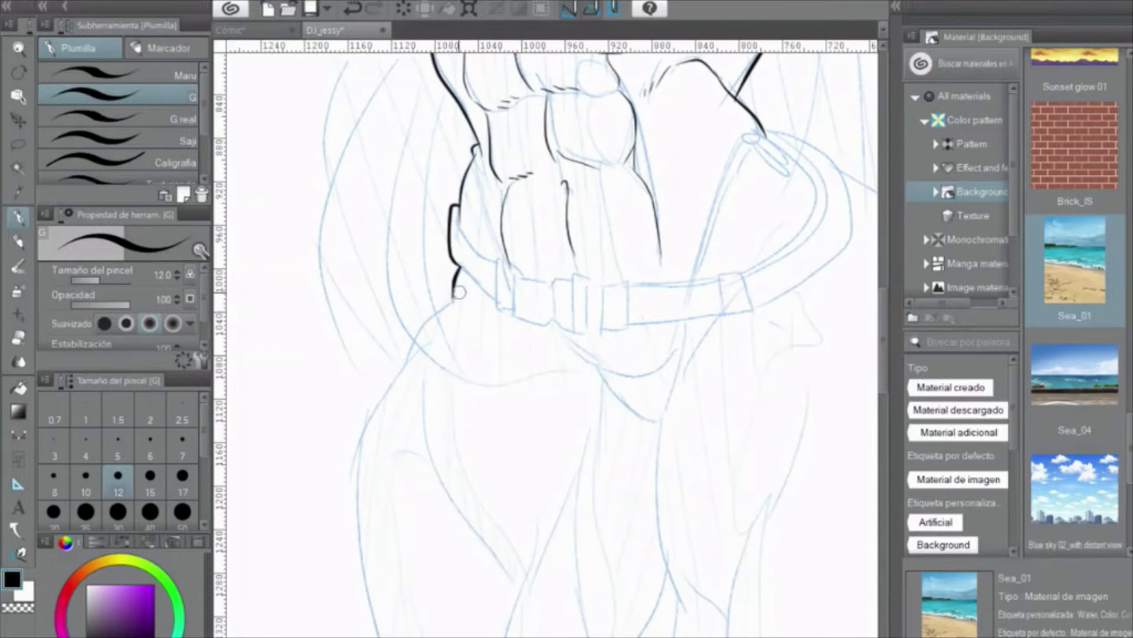
Ink the hip, thigh and knee contours of both legs with the G pen at size 12
scroll(461, 292, "down", 3)
mouse_move(510, 204)
left_mouse_down()
mouse_move(435, 435)
mouse_move(438, 585)
left_mouse_up()
mouse_move(670, 177)
left_mouse_down()
mouse_move(423, 372)
mouse_move(439, 402)
left_mouse_up()
mouse_move(519, 168)
left_mouse_down()
mouse_move(586, 183)
mouse_move(617, 298)
mouse_move(608, 215)
left_mouse_up()
key("ctrl+z")
mouse_move(608, 216)
left_mouse_down()
mouse_move(587, 233)
mouse_move(679, 307)
left_mouse_up()
mouse_move(679, 319)
left_mouse_down()
mouse_move(660, 419)
mouse_move(645, 295)
mouse_move(649, 147)
left_mouse_up()
mouse_move(745, 212)
left_mouse_down()
mouse_move(745, 300)
mouse_move(702, 422)
left_mouse_up()
mouse_move(729, 275)
left_mouse_down()
mouse_move(699, 413)
mouse_move(726, 185)
mouse_move(463, 327)
left_mouse_up()
left_click_drag(397, 244, 383, 425)
left_click_drag(653, 168, 601, 235)
mouse_move(549, 231)
left_mouse_down()
mouse_move(478, 384)
mouse_move(490, 331)
left_mouse_up()
left_click_drag(525, 254, 472, 413)
left_click_drag(519, 329, 519, 472)
mouse_move(493, 195)
left_mouse_down()
mouse_move(513, 336)
mouse_move(514, 248)
left_mouse_up()
mouse_move(485, 277)
left_mouse_down()
mouse_move(511, 403)
mouse_move(496, 303)
mouse_move(549, 421)
left_mouse_up()
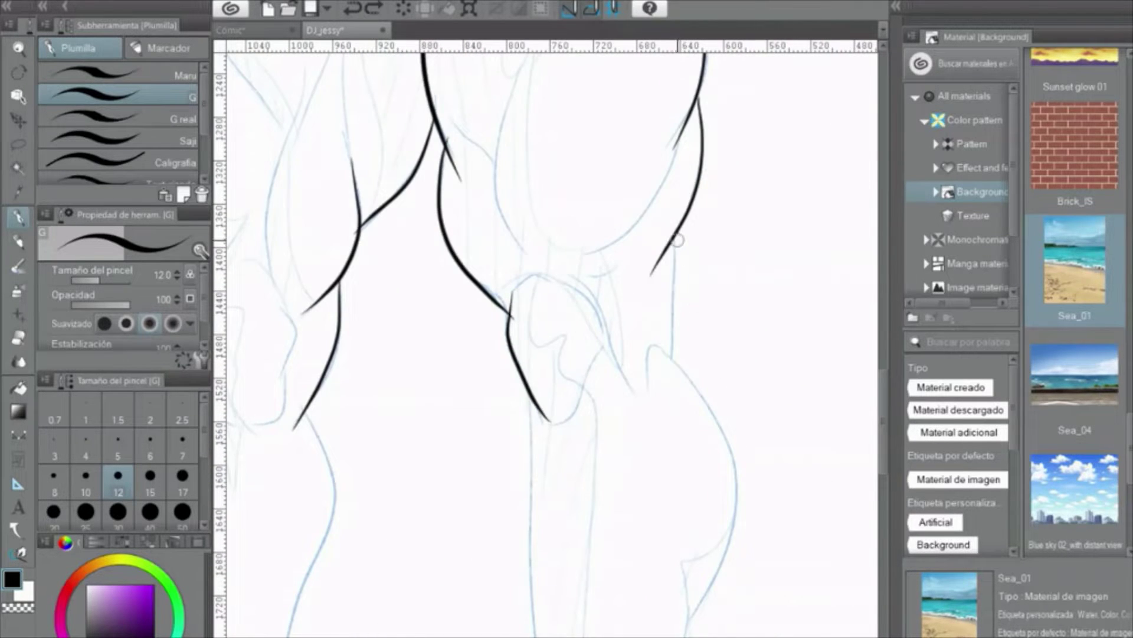
Ink the long flowing curves behind the torso from the armpit to the thighs with the G pen at size 7
scroll(549, 336, "down", 3)
scroll(549, 336, "up", 3)
left_click(183, 439)
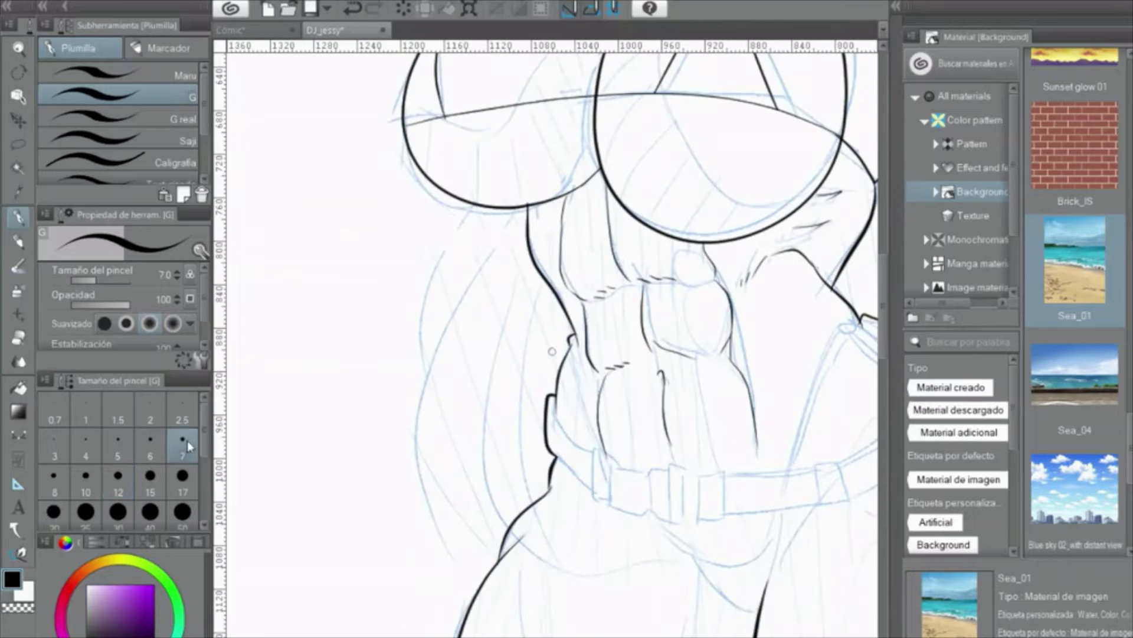
left_click_drag(449, 242, 528, 614)
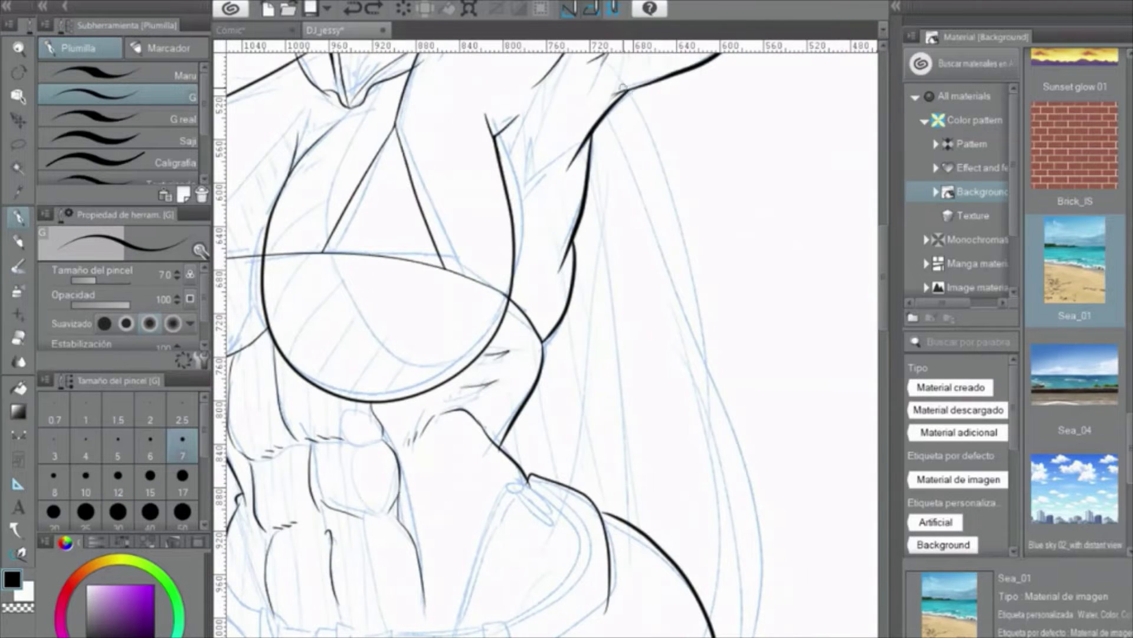
left_click_drag(623, 88, 679, 455)
key("ctrl+0")
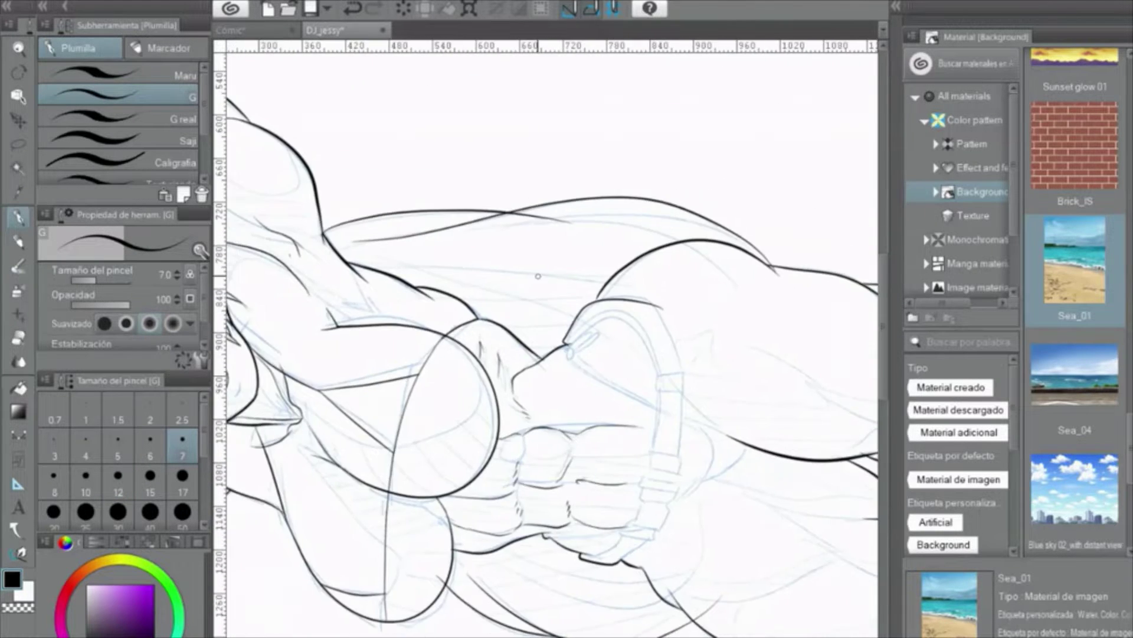
key("e")
key("ctrl+0")
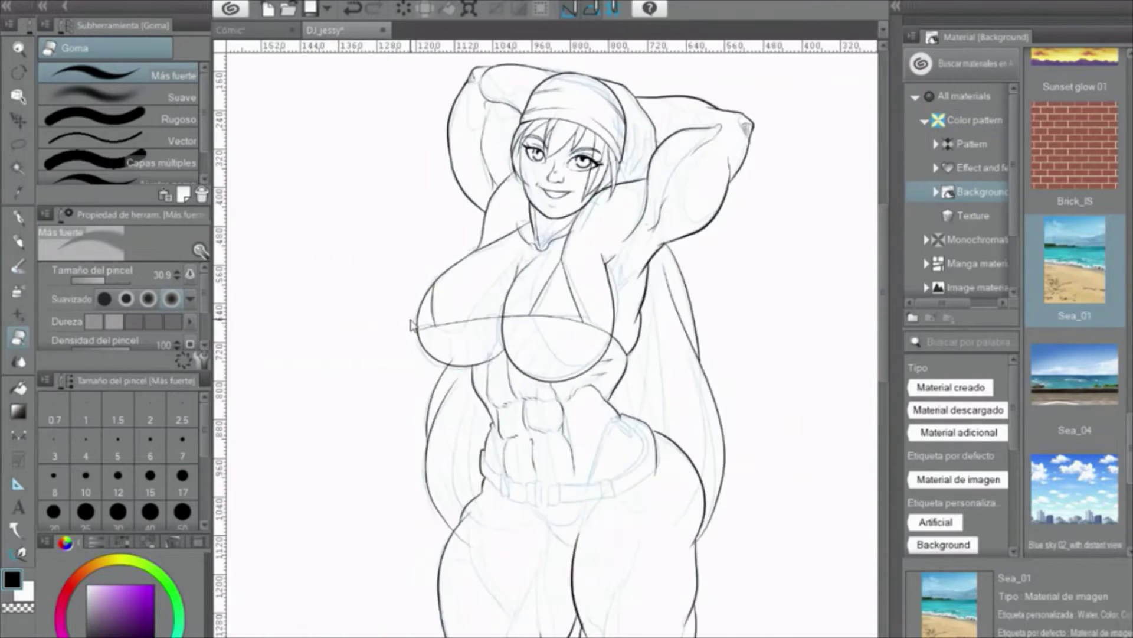
Ink the fingers of the raised hand beside the beanie with the G pen at size 7
scroll(416, 384, "up", 8)
key("p")
left_click_drag(552, 239, 448, 460)
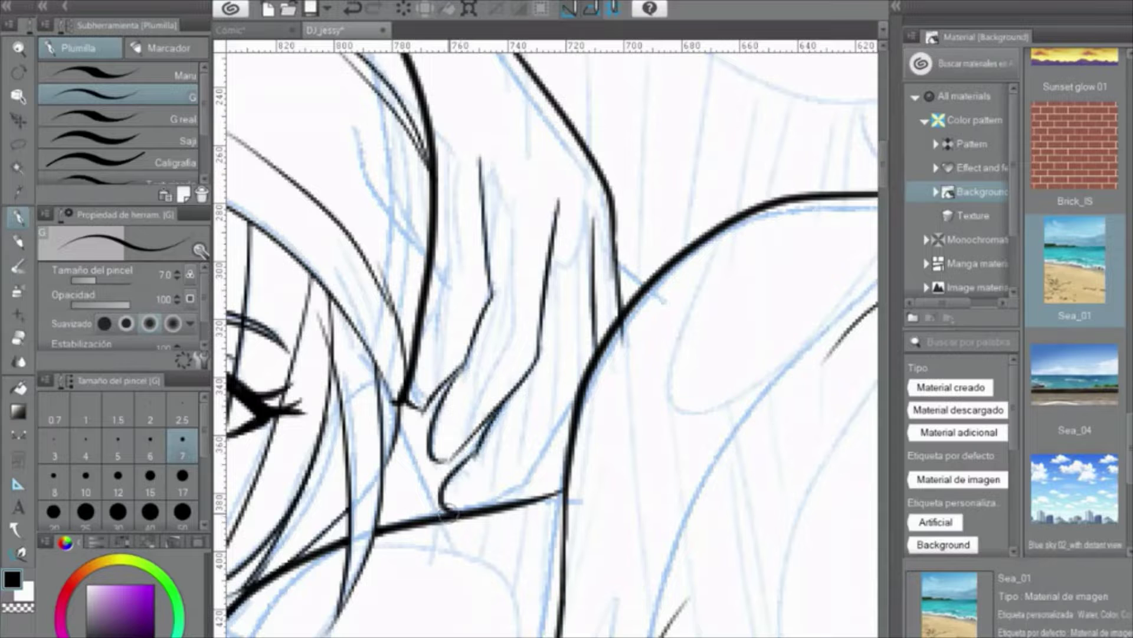
left_click_drag(434, 386, 177, 118)
left_click_drag(531, 413, 266, 148)
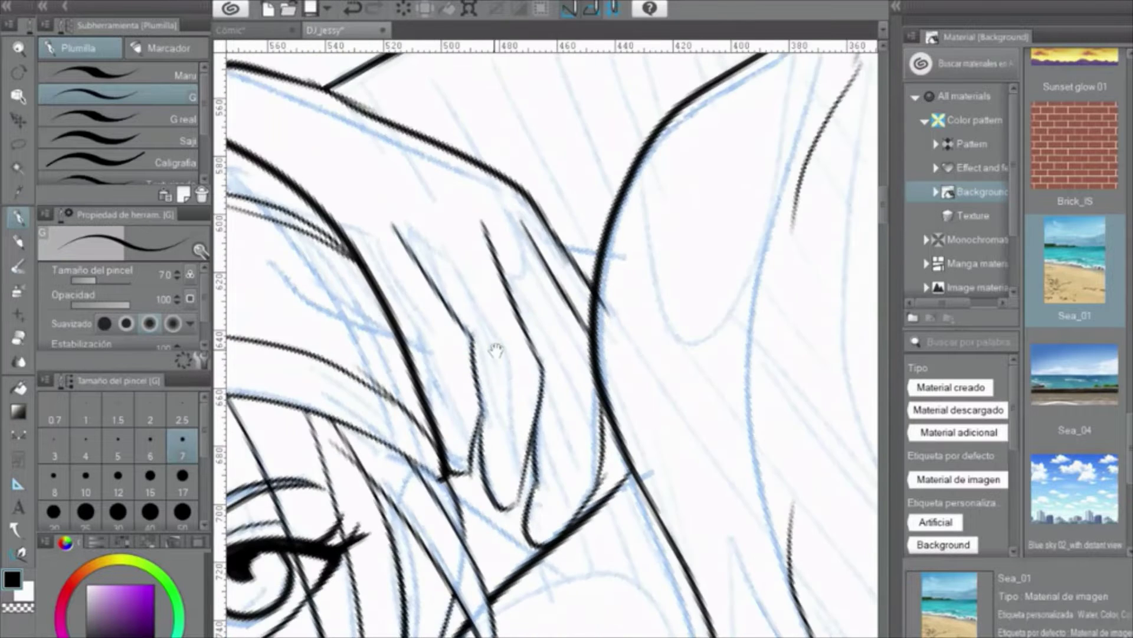
left_click_drag(844, 608, 577, 399)
Erase overlapping line ends around the raised arm and the fingertips of the hand beside the face
key("e")
scroll(582, 342, "down", 5)
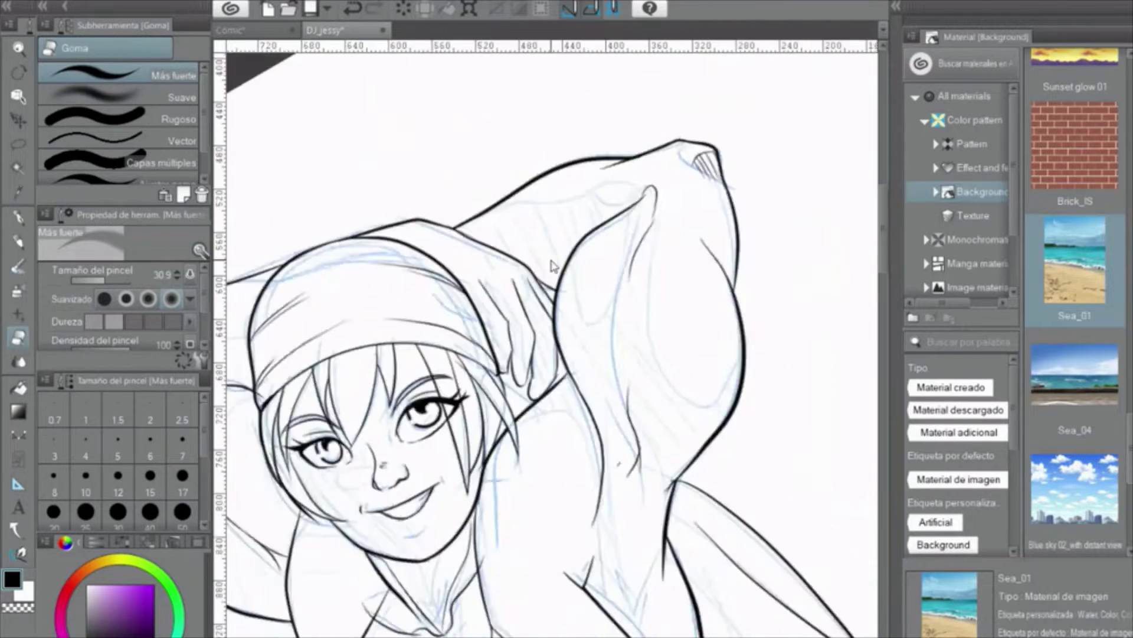
left_click_drag(619, 495, 725, 337)
scroll(546, 337, "down", 5)
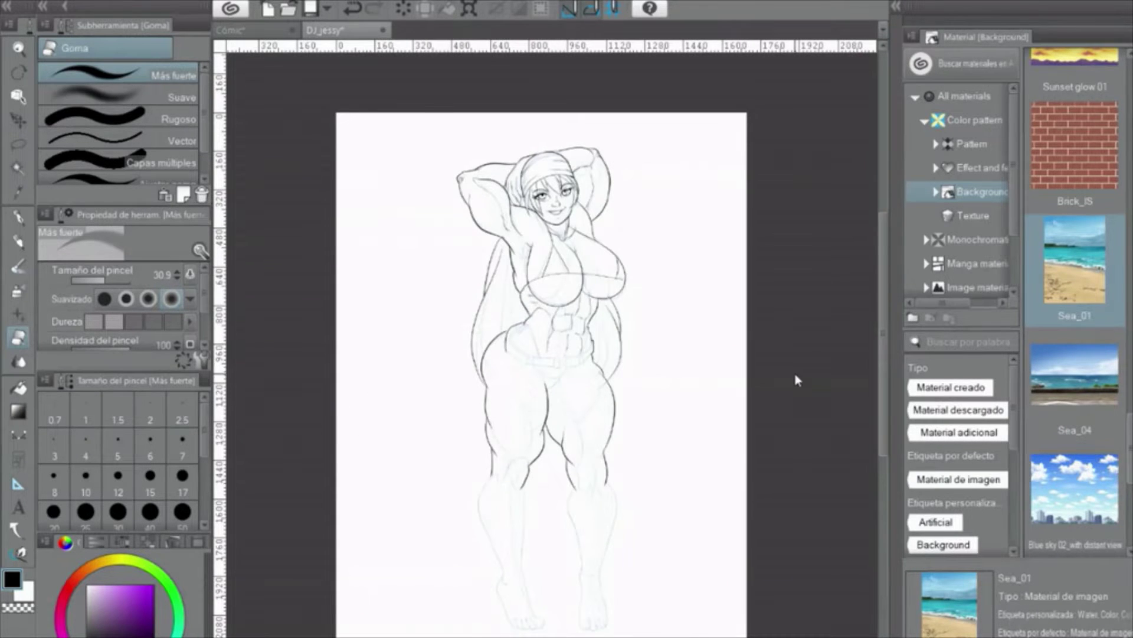
scroll(797, 377, "up", 5)
left_click_drag(366, 207, 576, 561)
scroll(576, 560, "up", 4)
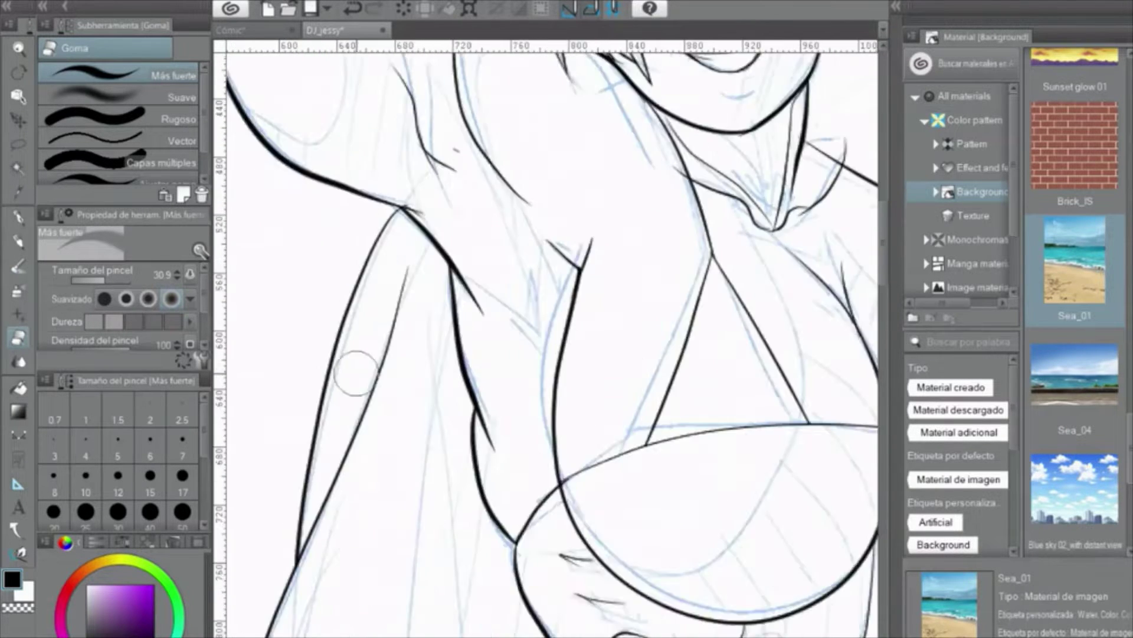
left_click_drag(347, 369, 402, 316)
scroll(402, 313, "up", 2)
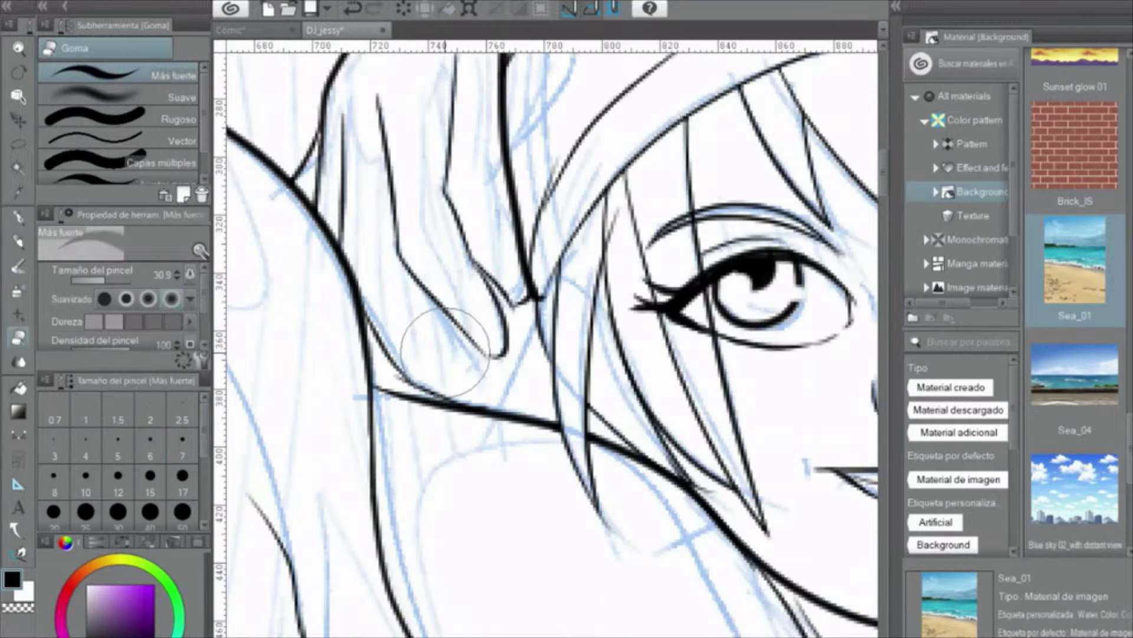
Redraw the fingertips of the hand beside the face with the G pen at size 7
key("p")
scroll(466, 405, "up", 2)
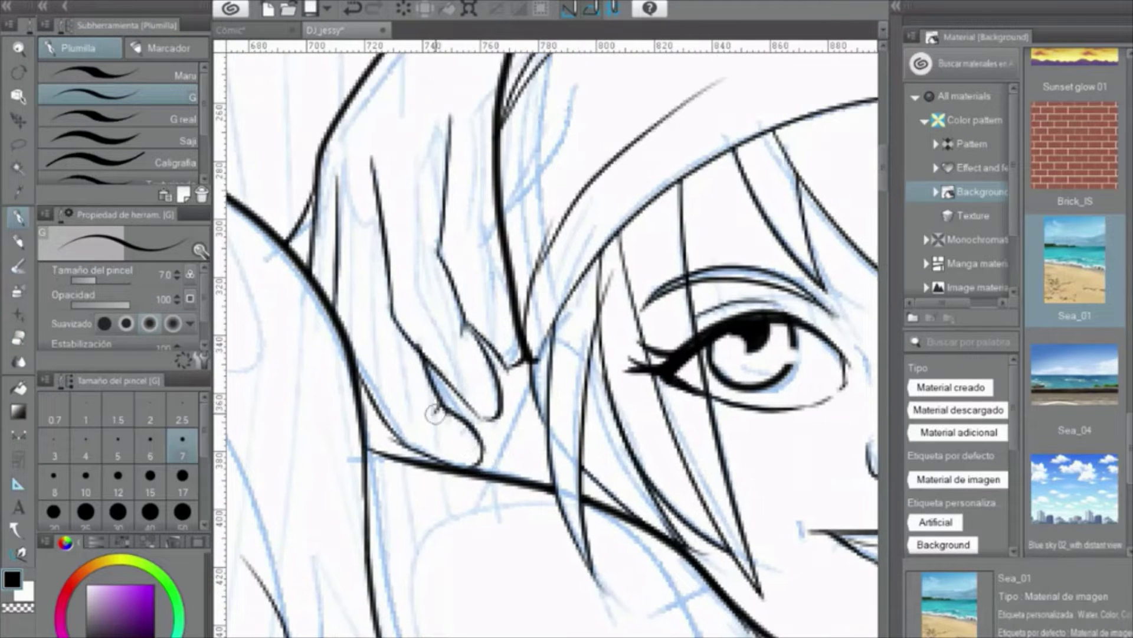
scroll(434, 413, "up", 2)
scroll(454, 174, "up", 2)
scroll(349, 297, "down", 10)
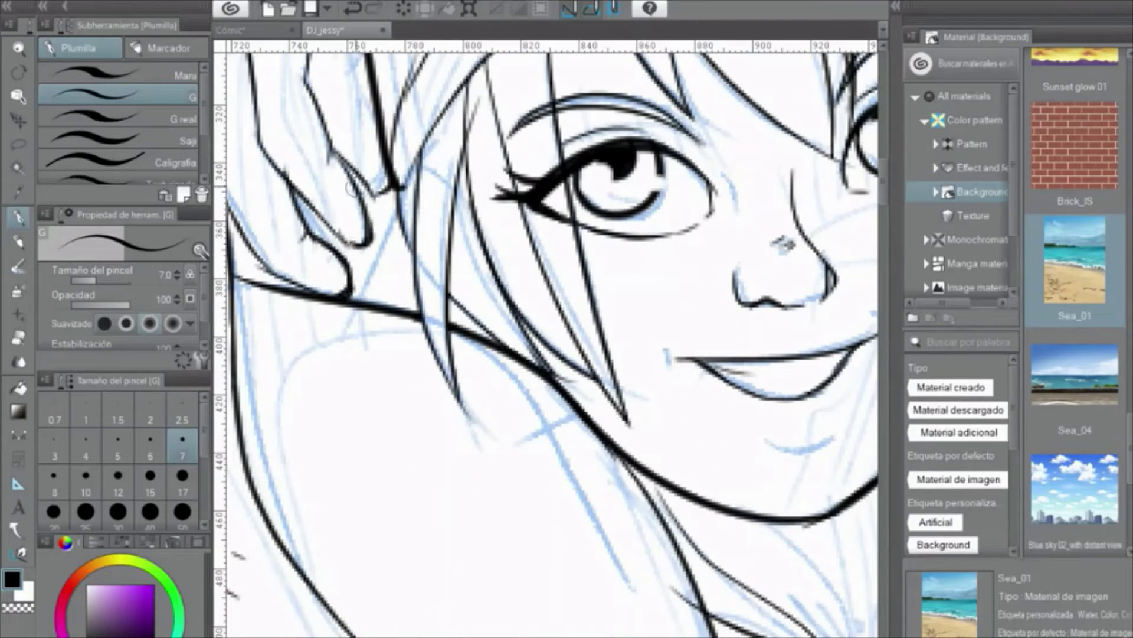
Ink the inner thigh muscle lines and short creases above the knee with the G pen at size 7
scroll(381, 253, "down", 2)
scroll(381, 253, "down", 3)
scroll(356, 223, "up", 3)
scroll(447, 253, "down", 5)
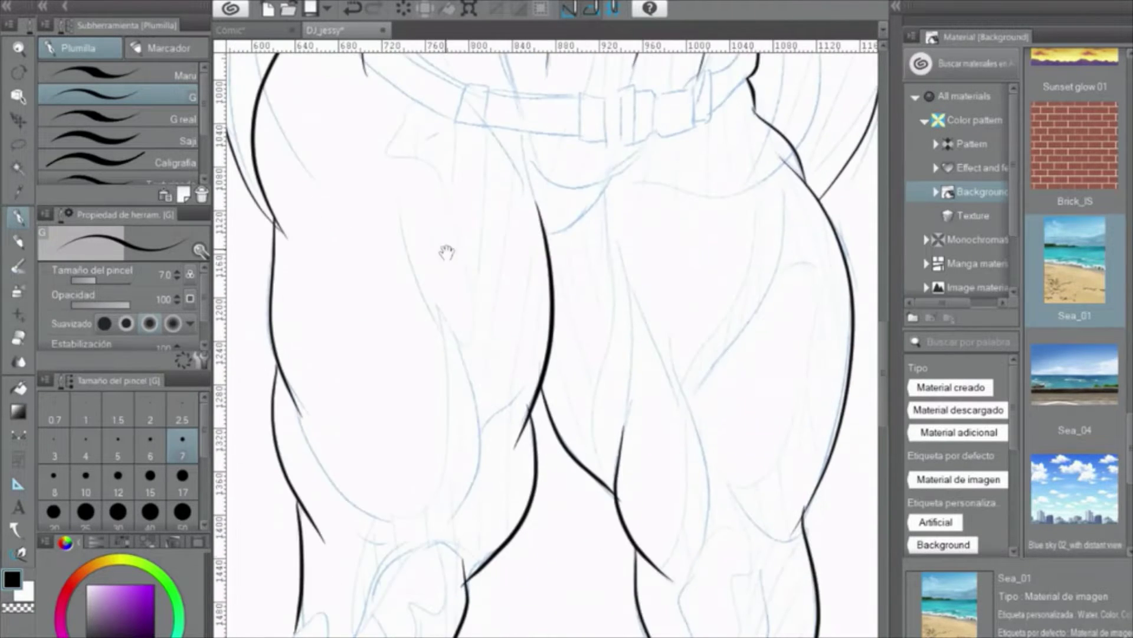
scroll(494, 426, "down", 1)
mouse_move(519, 426)
left_mouse_down()
mouse_move(510, 396)
mouse_move(537, 366)
left_mouse_up()
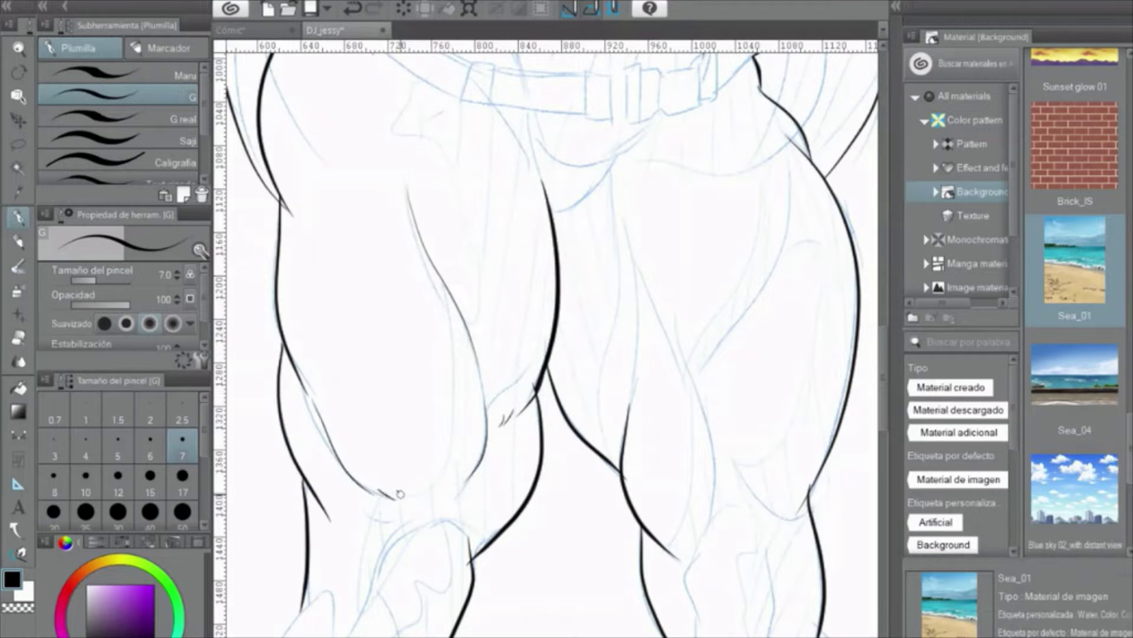
scroll(457, 493, "up", 4)
scroll(451, 417, "down", 20)
Ink the calf and ankle contours of the first lower leg down to the foot with the G pen at size 12
left_click(118, 481)
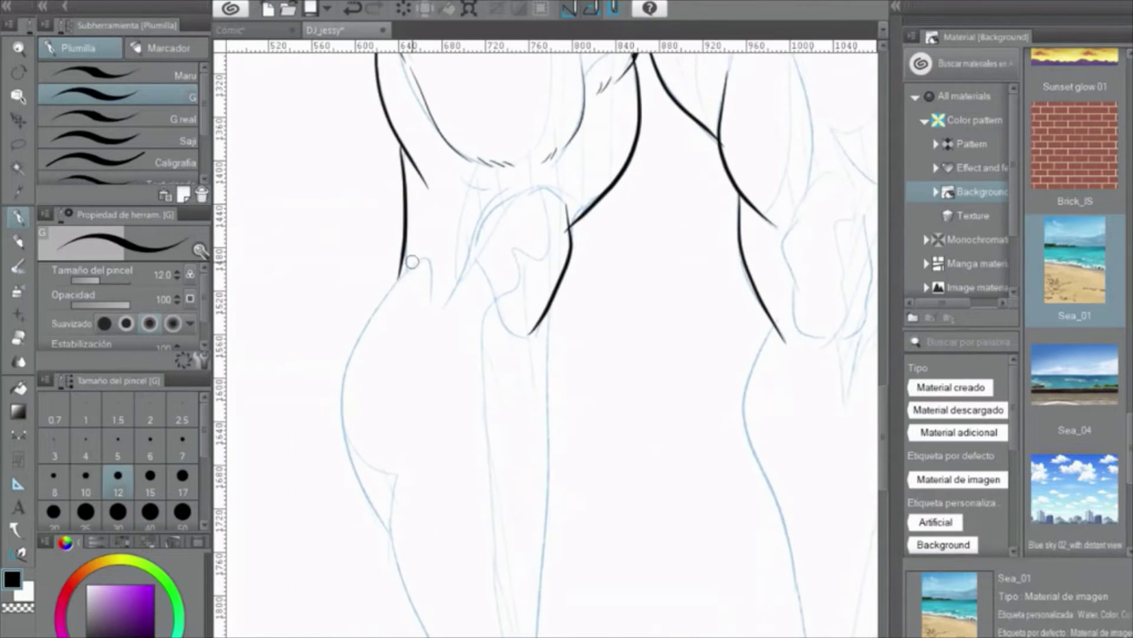
scroll(433, 314, "down", 4)
scroll(434, 314, "right", 5)
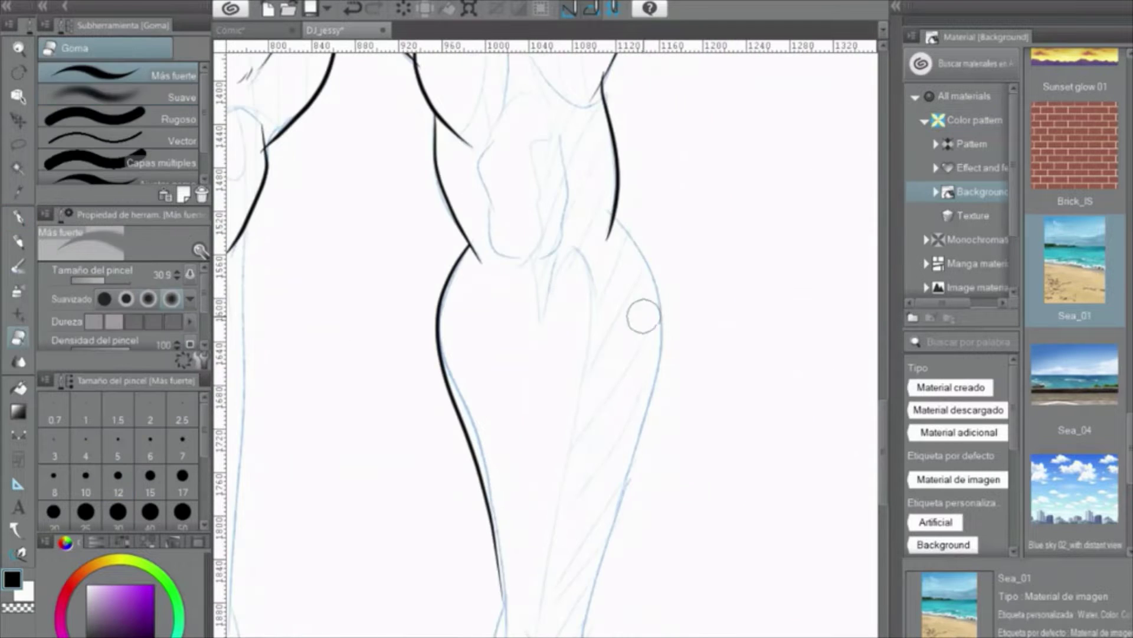
mouse_move(617, 218)
left_mouse_down()
mouse_move(624, 477)
mouse_move(602, 294)
mouse_move(617, 382)
mouse_move(647, 372)
left_mouse_up()
scroll(725, 388, "right", 3)
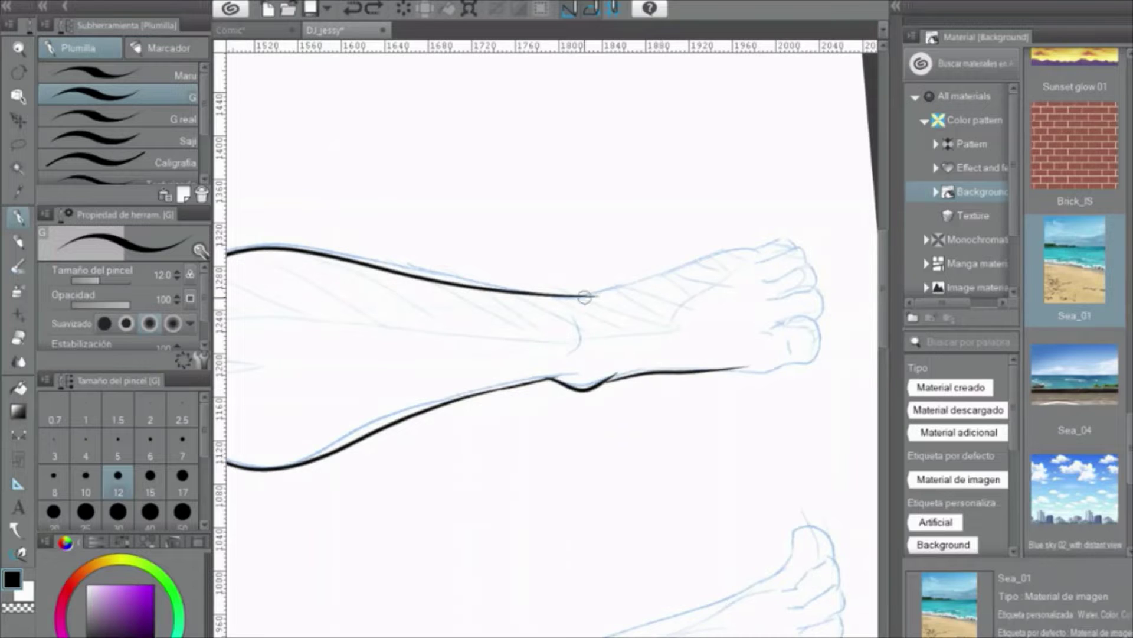
scroll(434, 378, "right", 3)
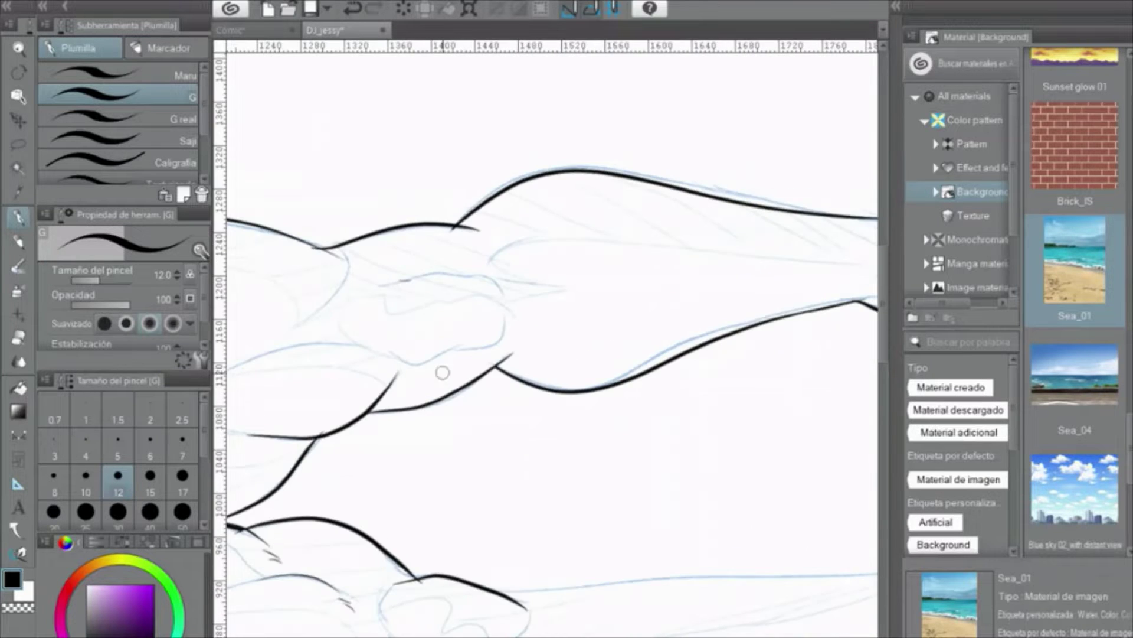
Ink the calf and shin contours of the other lower leg down to the ankle with the G pen at size 12
scroll(434, 378, "down", 2)
mouse_move(651, 304)
left_mouse_down()
mouse_move(694, 258)
mouse_move(399, 283)
mouse_move(531, 378)
mouse_move(508, 443)
left_mouse_up()
mouse_move(535, 384)
left_mouse_down()
mouse_move(566, 467)
mouse_move(430, 460)
mouse_move(468, 461)
mouse_move(591, 377)
mouse_move(436, 384)
left_mouse_up()
scroll(759, 358, "down", 3)
mouse_move(274, 407)
left_mouse_down()
mouse_move(423, 370)
mouse_move(814, 229)
left_mouse_up()
left_click_drag(741, 280, 507, 312)
left_click_drag(438, 354, 618, 235)
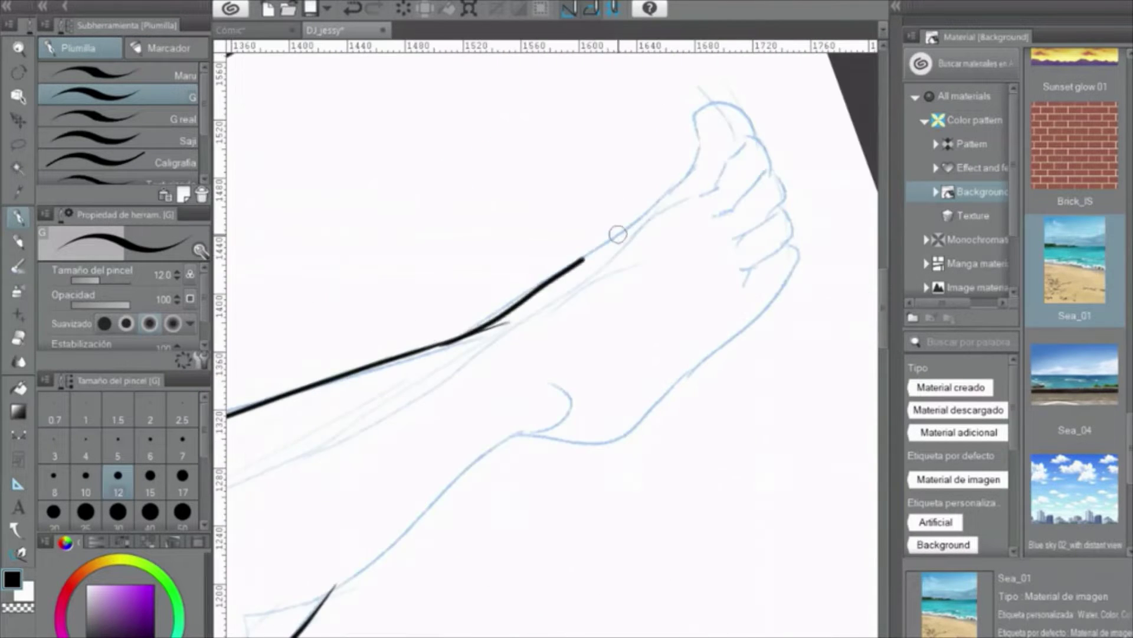
Clean up the ankle line and ink the ankle and foot sides of the second leg with the G pen at size 12
key("e")
scroll(530, 280, "down", 1)
scroll(540, 347, "down", 1)
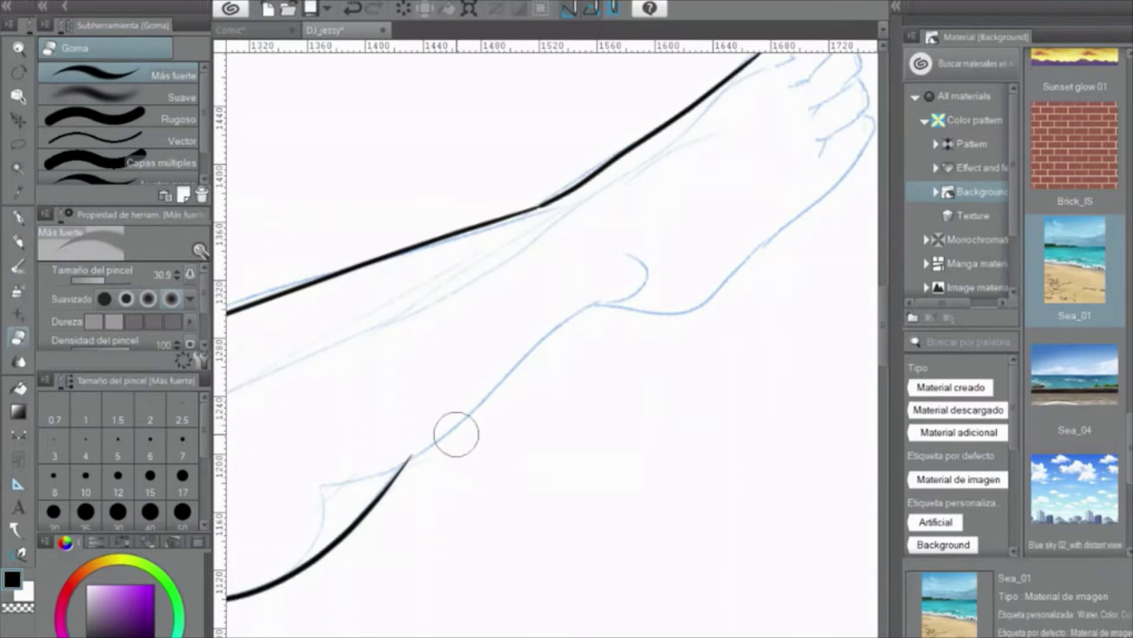
key("p")
mouse_move(405, 463)
left_mouse_down()
mouse_move(596, 313)
mouse_move(714, 308)
left_mouse_up()
key("ctrl+z")
mouse_move(535, 352)
left_mouse_down()
mouse_move(748, 260)
mouse_move(741, 228)
mouse_move(582, 394)
mouse_move(564, 295)
left_mouse_up()
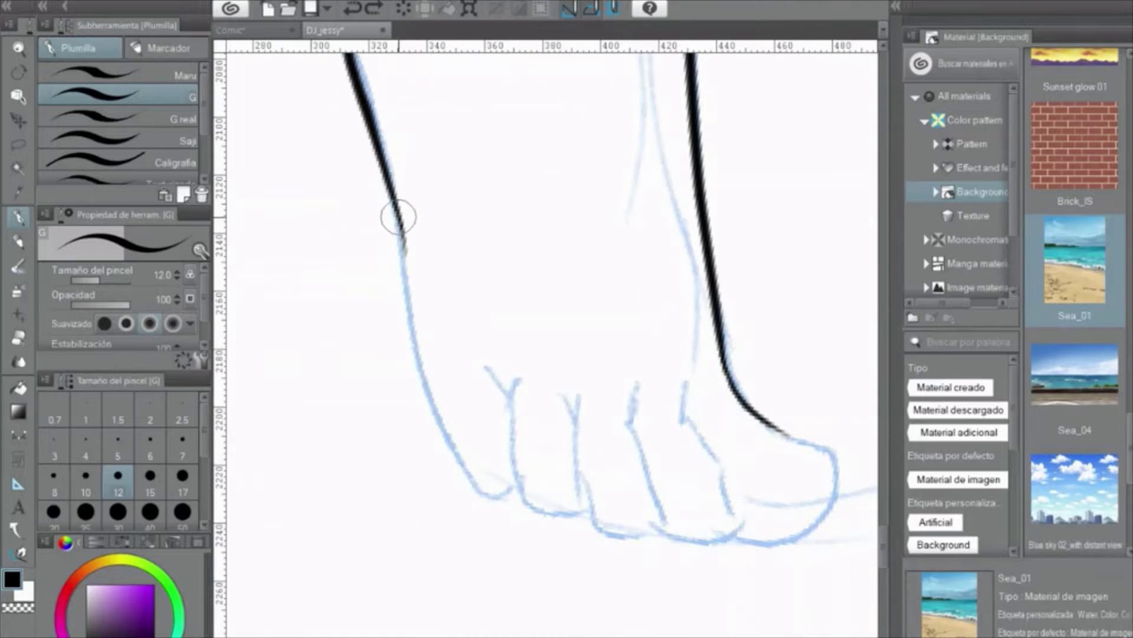
Ink the outer edge of the second foot and its toe outlines with the G pen at size 12
left_click_drag(392, 215, 472, 520)
left_click_drag(472, 520, 456, 413)
mouse_move(728, 348)
left_mouse_down()
mouse_move(809, 413)
mouse_move(694, 464)
left_mouse_up()
left_click_drag(690, 413, 664, 467)
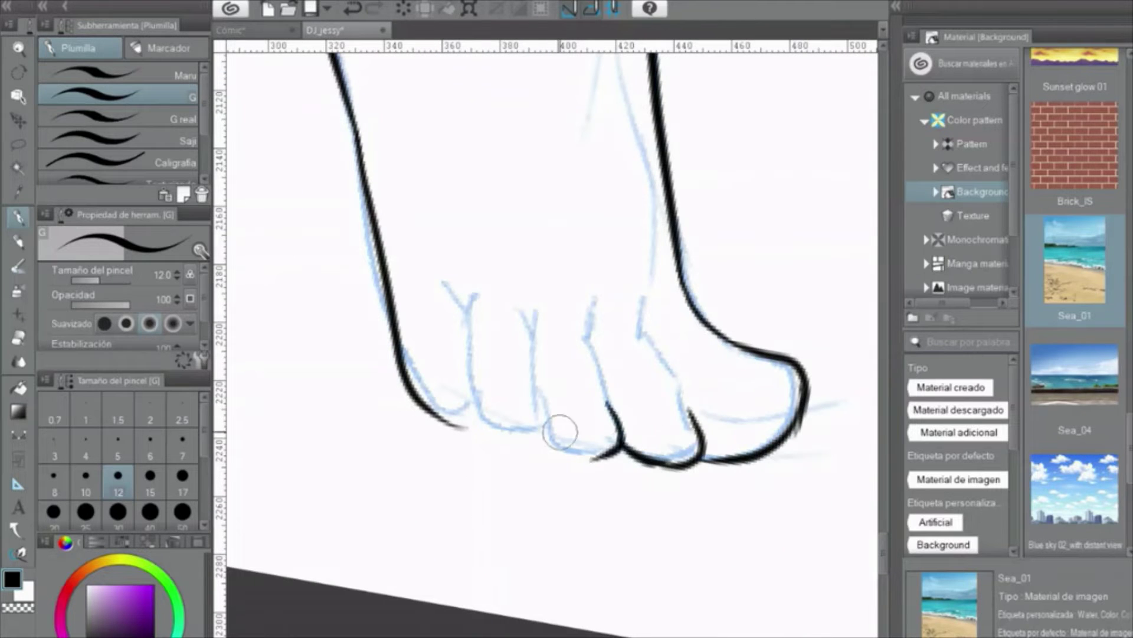
left_click_drag(549, 428, 449, 384)
Ink the square loop and the first bars of the belt buckle with the G pen at size 12
scroll(531, 384, "down", 5)
left_click_drag(566, 177, 572, 294)
scroll(573, 325, "up", 5)
mouse_move(448, 207)
left_mouse_down()
mouse_move(506, 223)
mouse_move(538, 282)
left_mouse_up()
left_click_drag(591, 216, 588, 372)
key("ctrl+z")
left_click_drag(540, 231, 558, 376)
left_click_drag(512, 347, 516, 367)
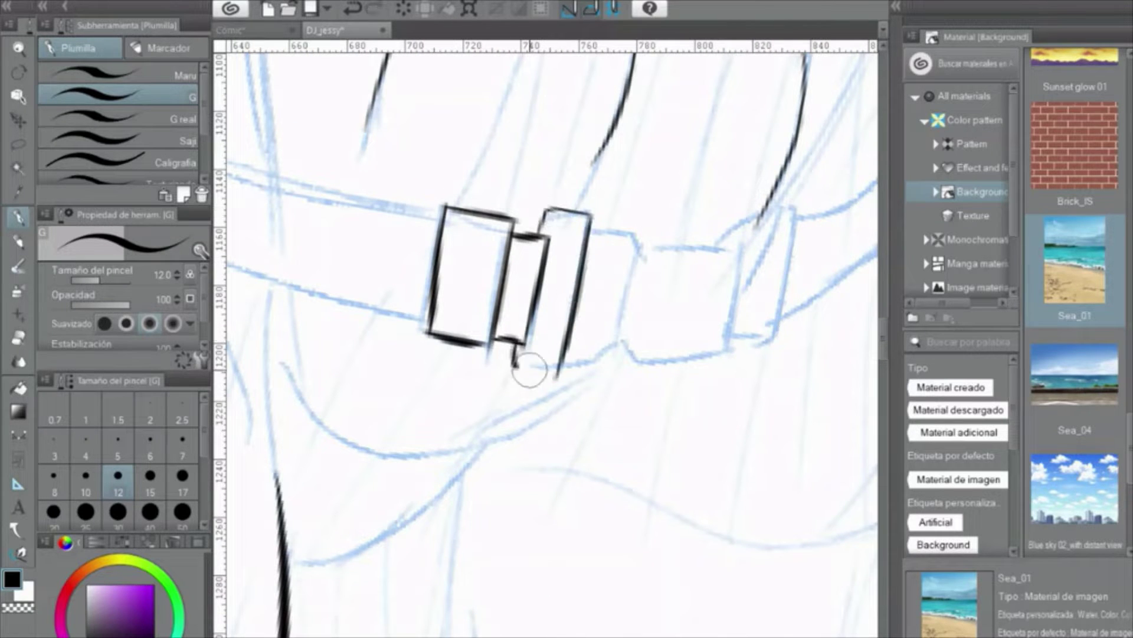
Ink the remaining buckle plates and the belt loop next to them with the G pen at size 12
left_click_drag(590, 231, 633, 349)
left_click_drag(649, 307, 608, 328)
left_click_drag(582, 259, 690, 248)
left_click_drag(585, 372, 688, 348)
left_click_drag(649, 307, 608, 328)
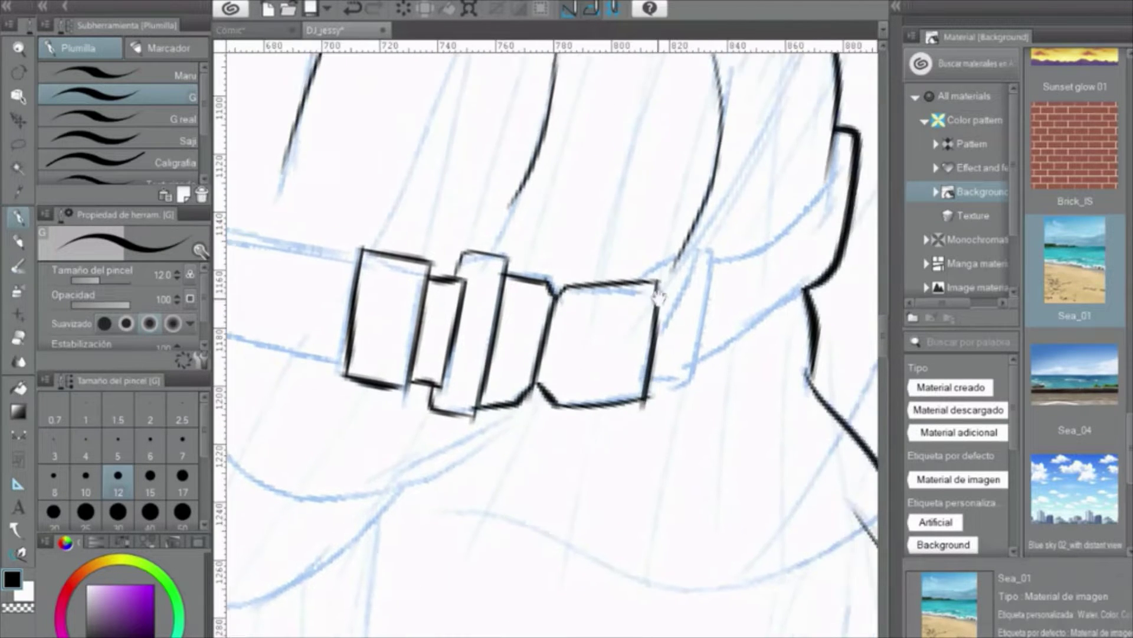
left_click_drag(641, 275, 714, 248)
left_click_drag(714, 248, 697, 363)
scroll(643, 402, "down", 2)
Ink the belt loop at the front of the hip and the belt's upper and lower edges around it
left_click_drag(685, 236, 561, 331)
mouse_move(557, 435)
left_mouse_down()
mouse_move(705, 304)
mouse_move(491, 344)
mouse_move(494, 355)
left_mouse_up()
left_click_drag(495, 270, 446, 398)
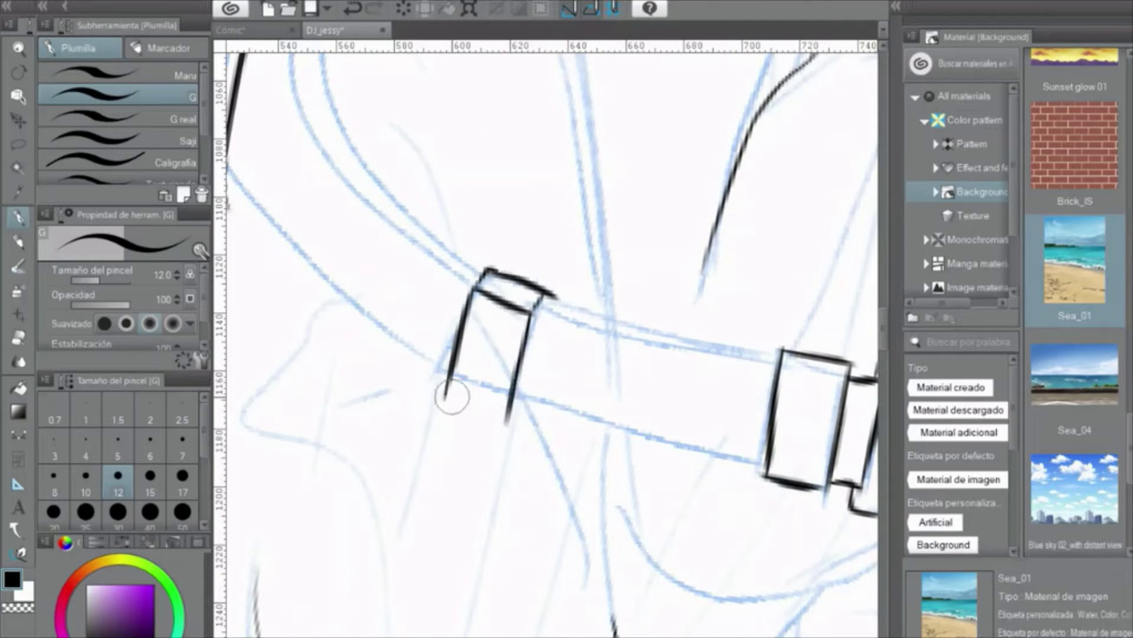
scroll(452, 396, "down", 3)
left_click_drag(493, 363, 586, 349)
left_click_drag(483, 329, 595, 304)
left_click_drag(595, 307, 647, 307)
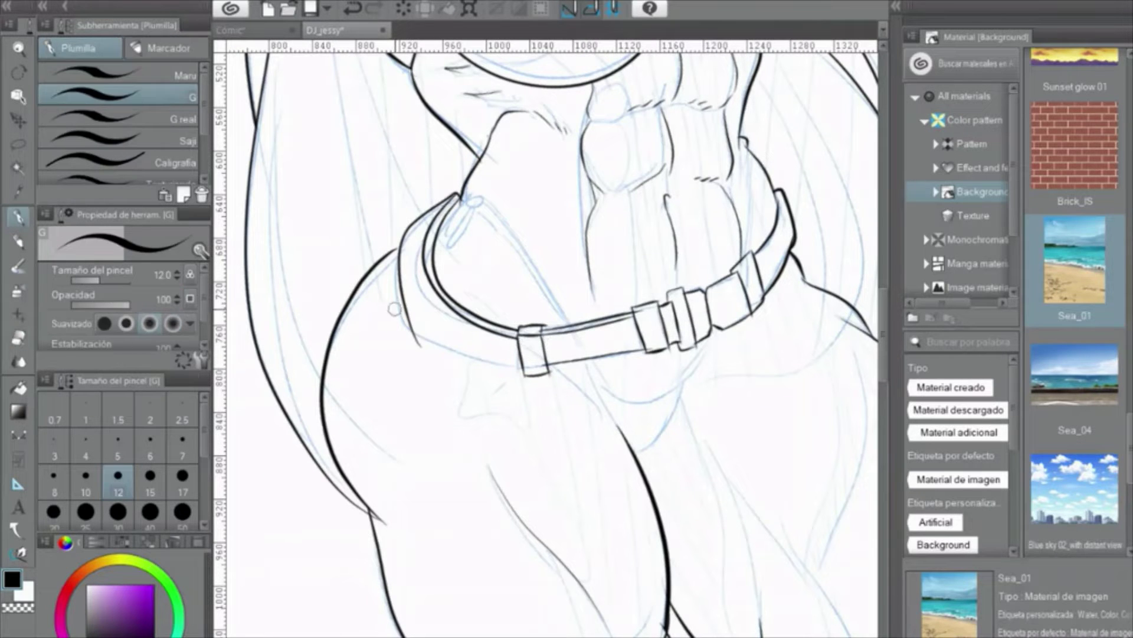
Erase and redraw the belt's outer curve at the hip, then clean up the overlapping line ends
key("e")
scroll(363, 282, "up", 2)
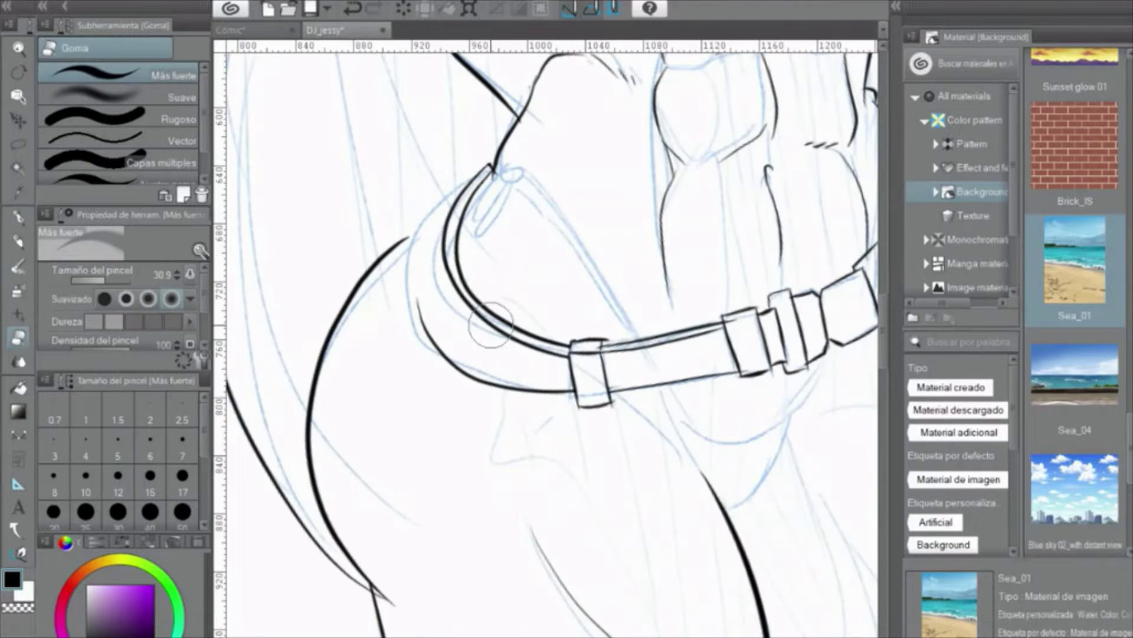
key("p")
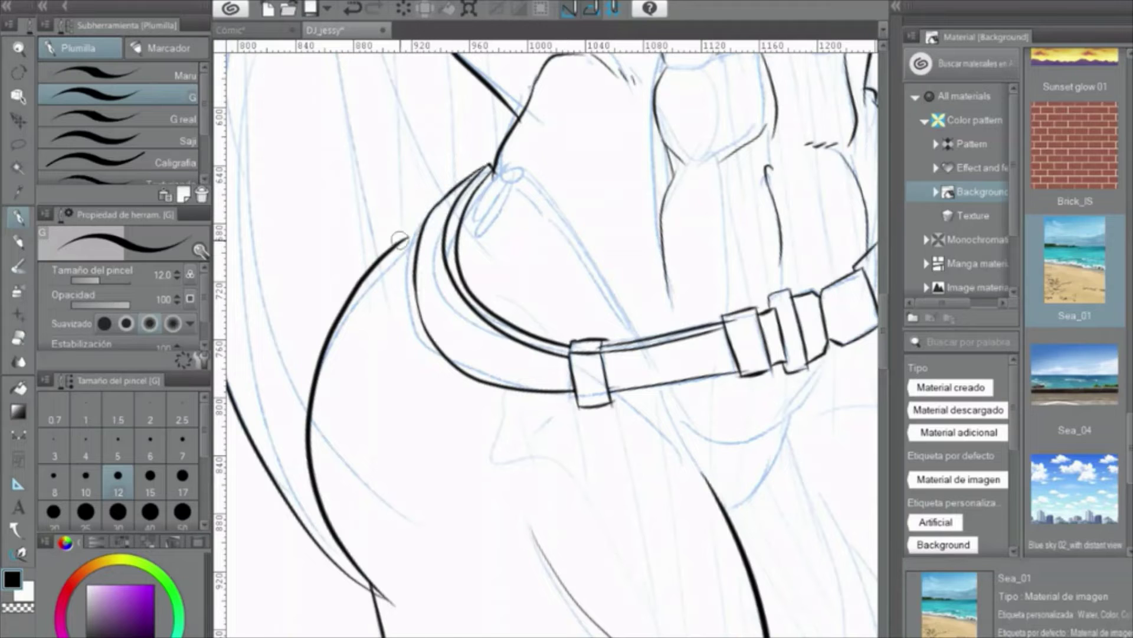
key("e")
scroll(426, 246, "down", 6)
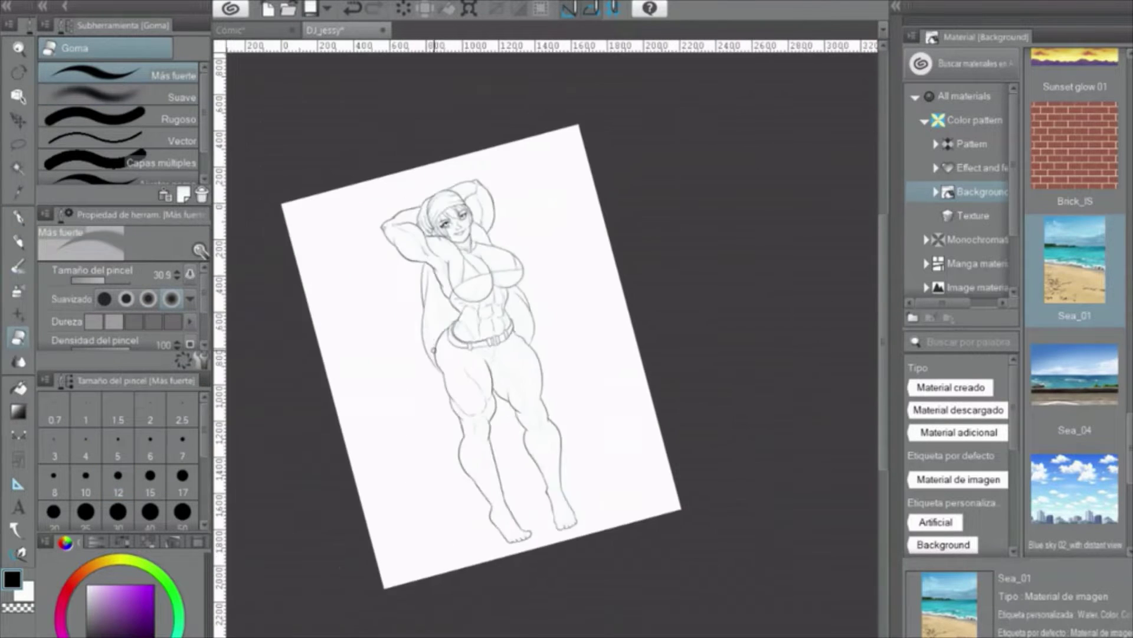
Ink the shoulder, armpit and upper chest crease lines with the G pen at size 7
key("ctrl+at")
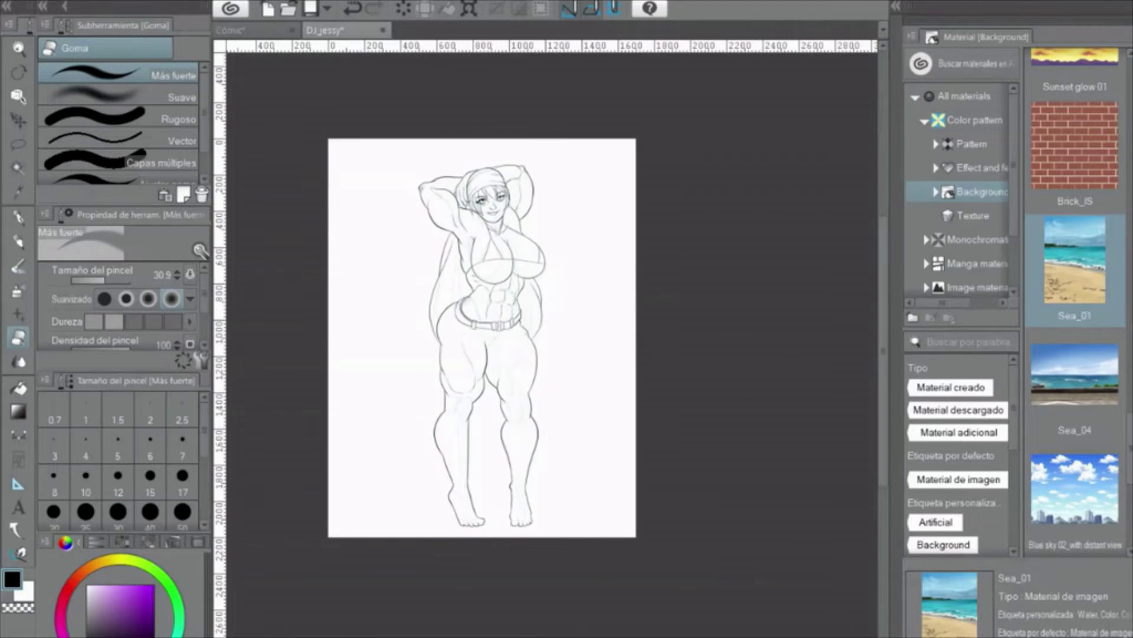
scroll(528, 251, "up", 4)
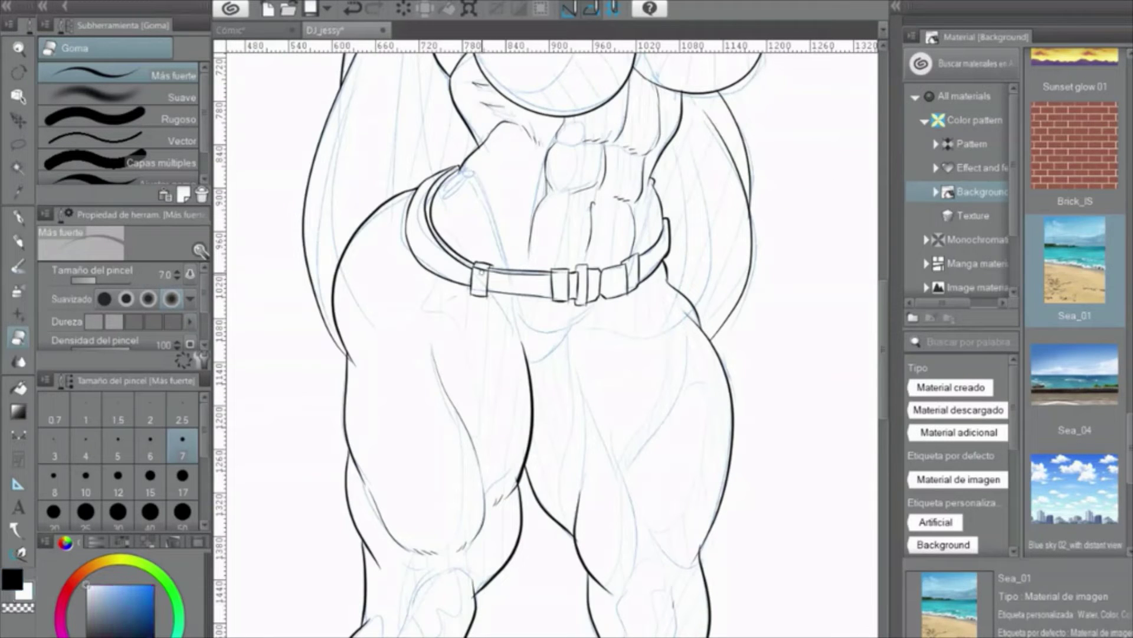
key("p")
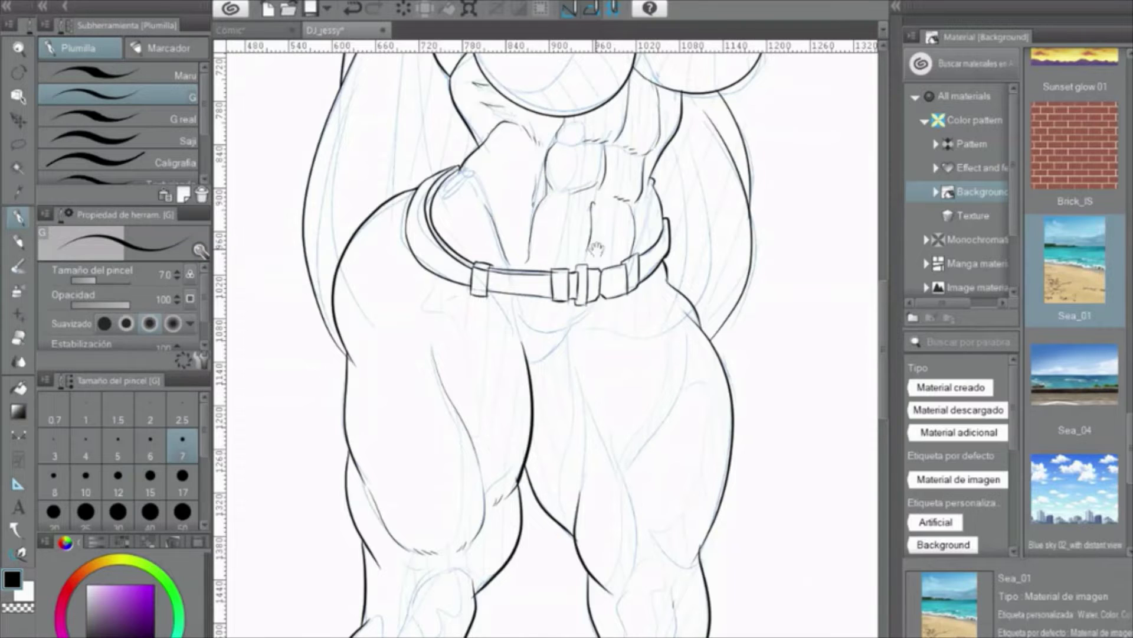
left_click_drag(596, 248, 546, 532)
left_click_drag(561, 221, 555, 263)
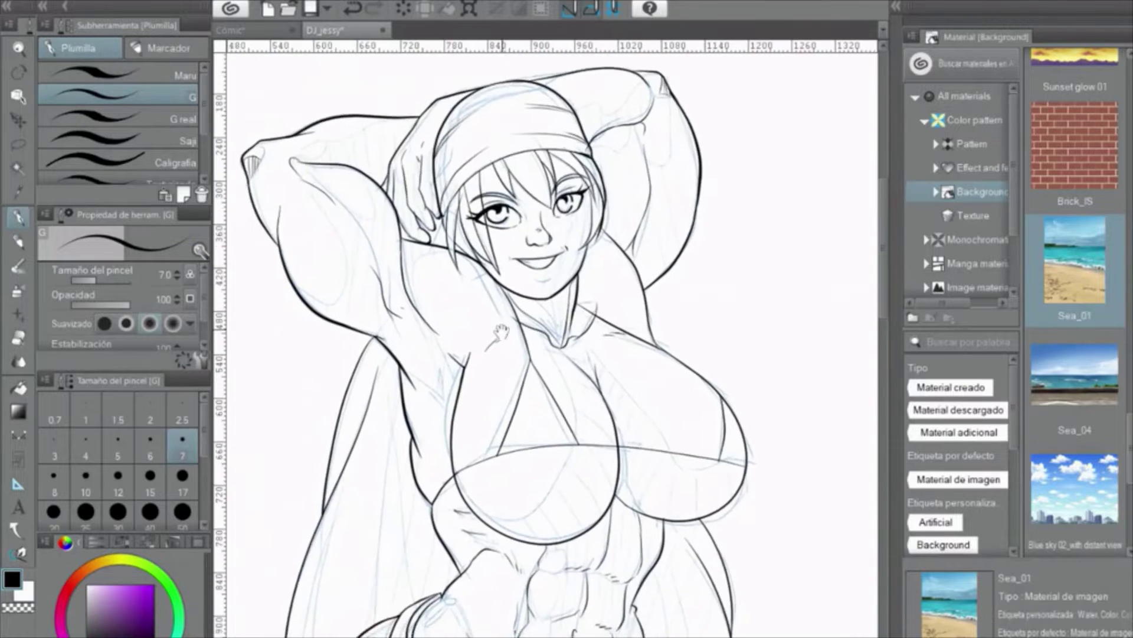
scroll(451, 303, "up", 2)
scroll(445, 232, "down", 10)
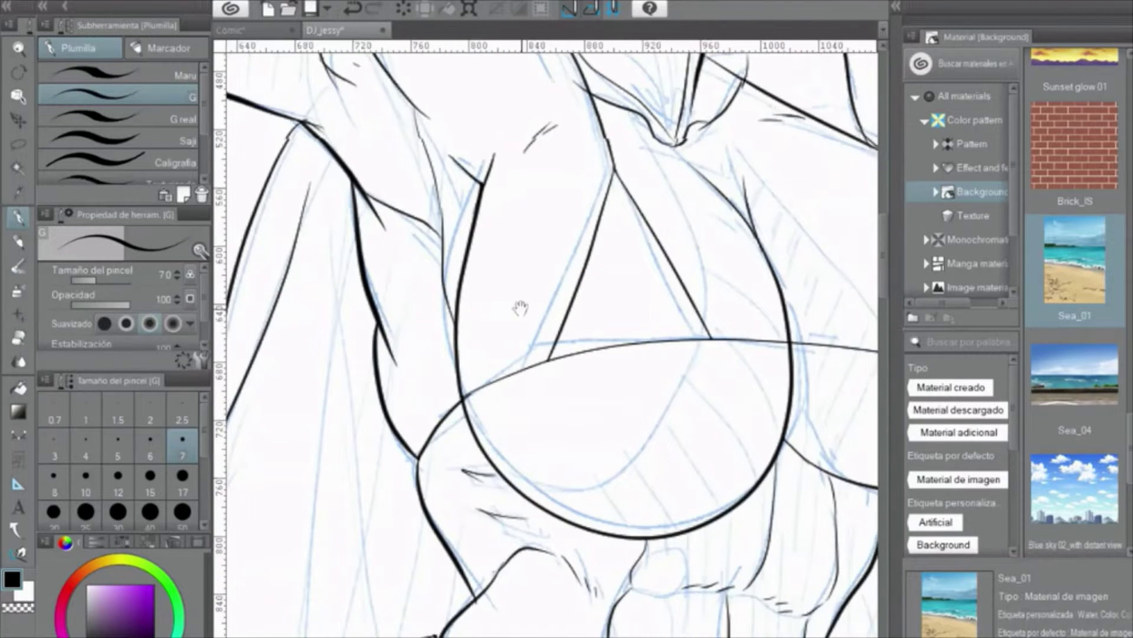
Ink the underwear curves below the belt and the strings at both hips with the G pen at size 7
mouse_move(500, 219)
left_mouse_down()
mouse_move(512, 312)
mouse_move(536, 328)
mouse_move(496, 333)
mouse_move(577, 277)
left_mouse_up()
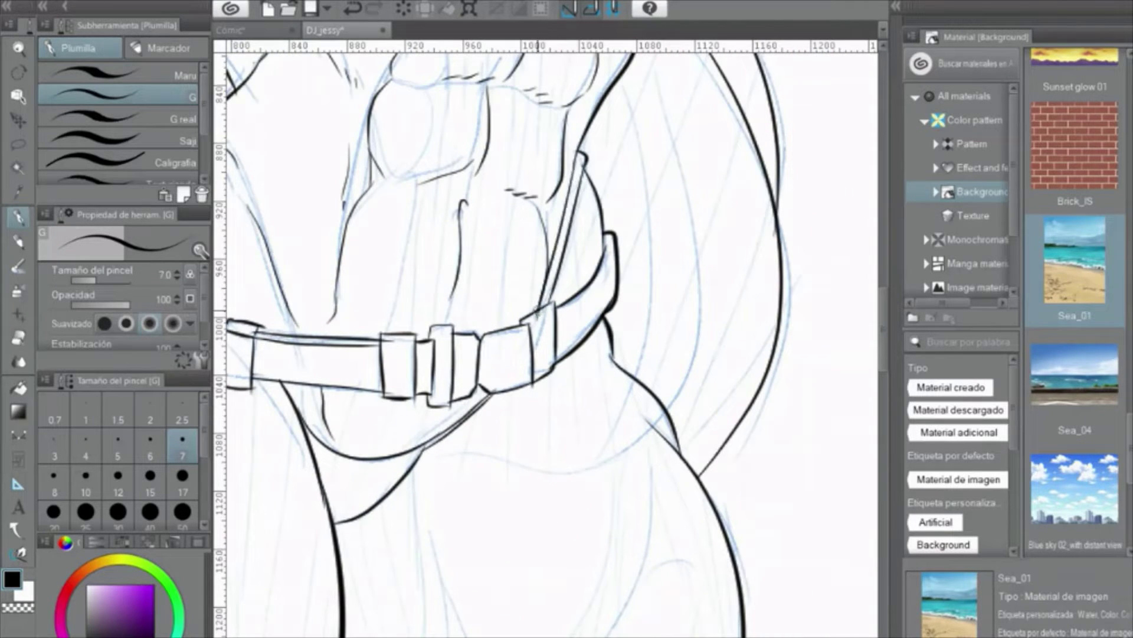
scroll(546, 336, "down", 3)
key("minus")
key("minus")
key("minus")
key("minus")
scroll(546, 337, "up", 4)
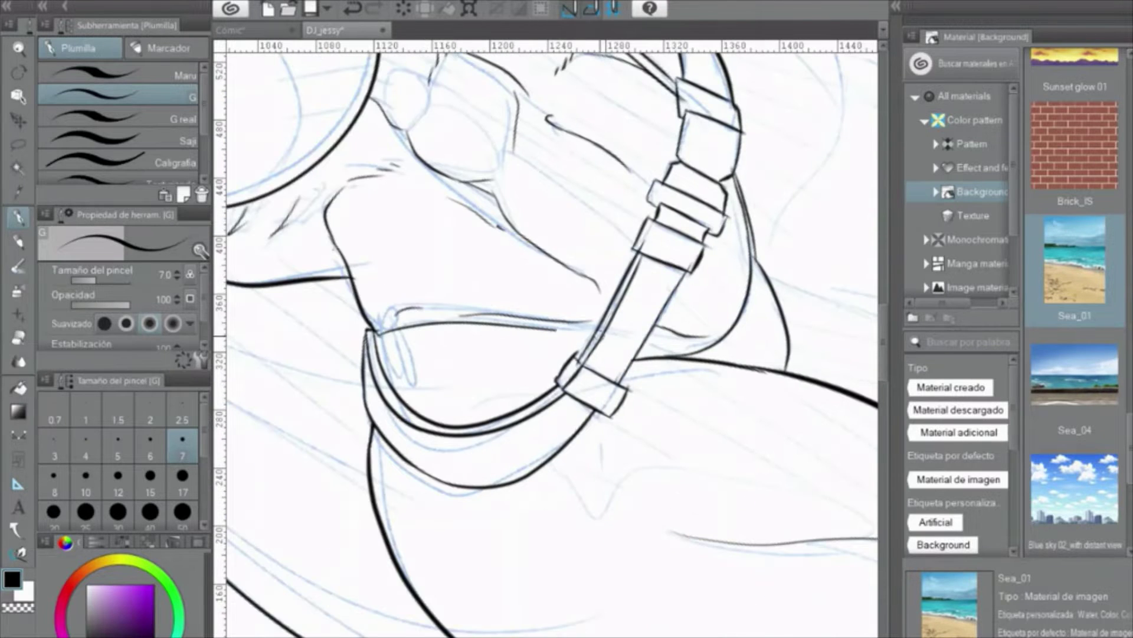
key("e")
key("p")
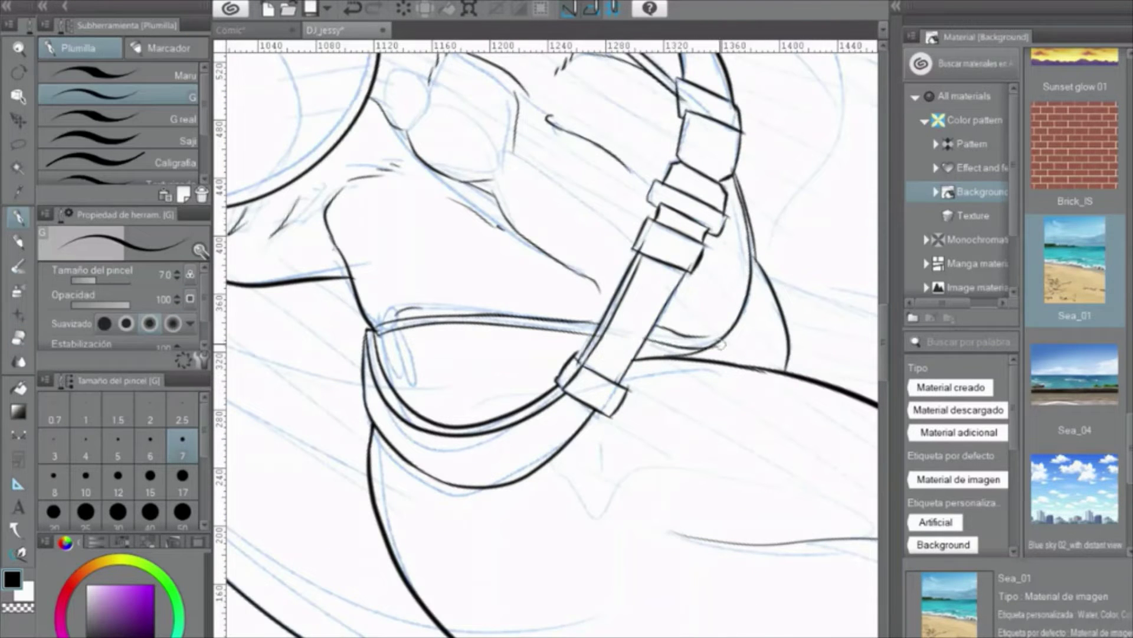
key("e")
scroll(745, 349, "down", 3)
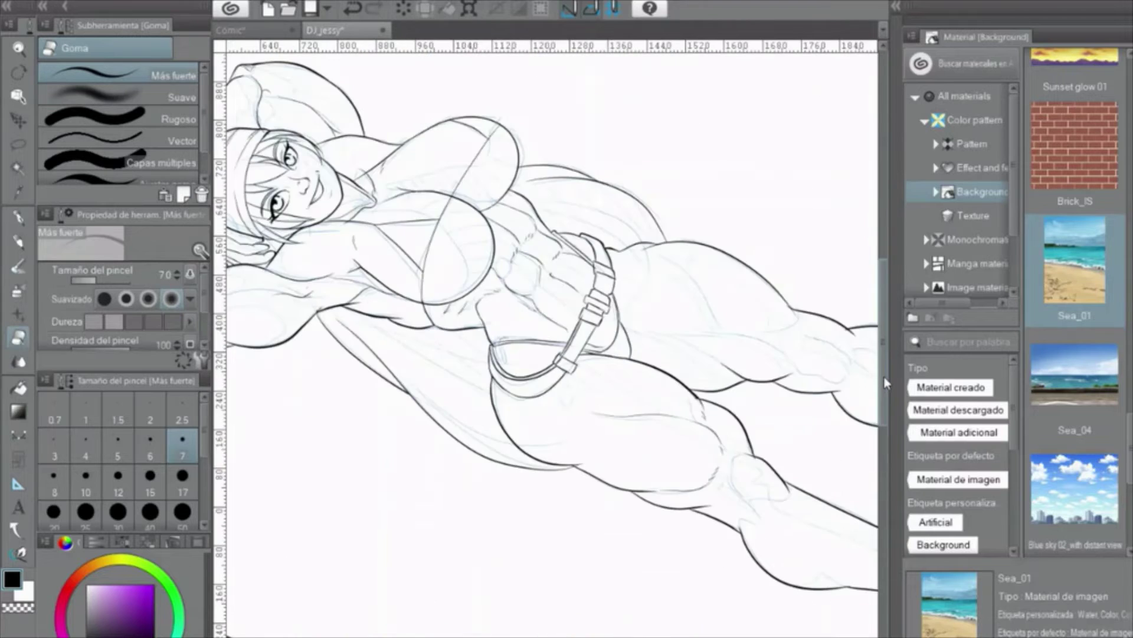
Ink the muscle contour lines inside both thighs with the G pen at size 7
key("minus")
key("minus")
scroll(571, 415, "up", 4)
left_click_drag(571, 415, 584, 364)
key("p")
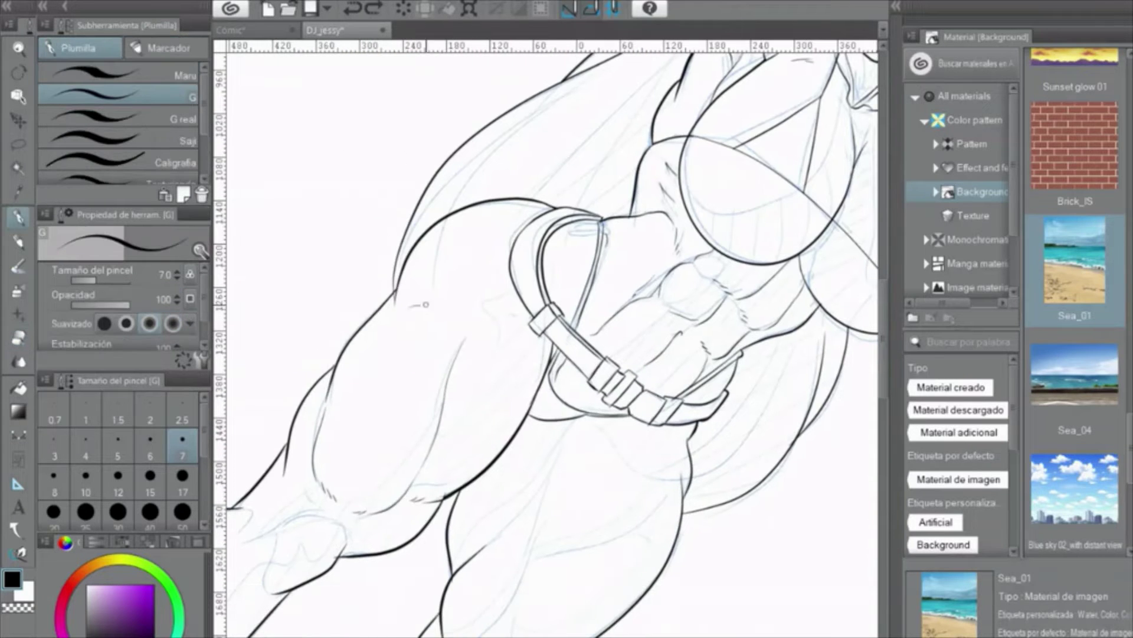
left_click_drag(563, 442, 498, 271)
scroll(449, 426, "down", 2)
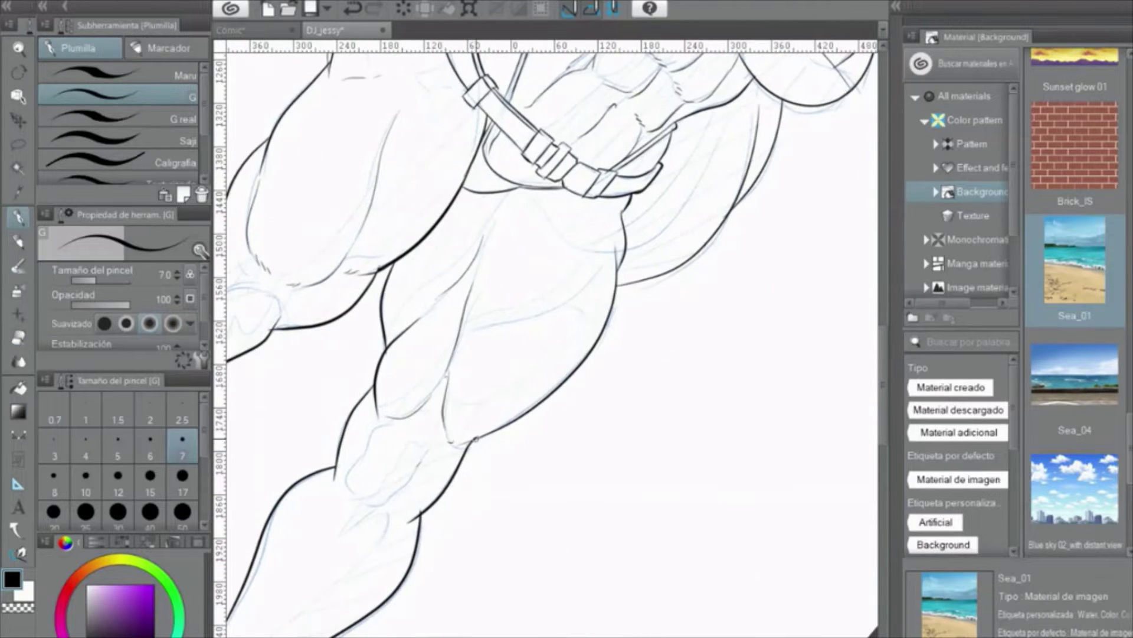
scroll(448, 435, "up", 4)
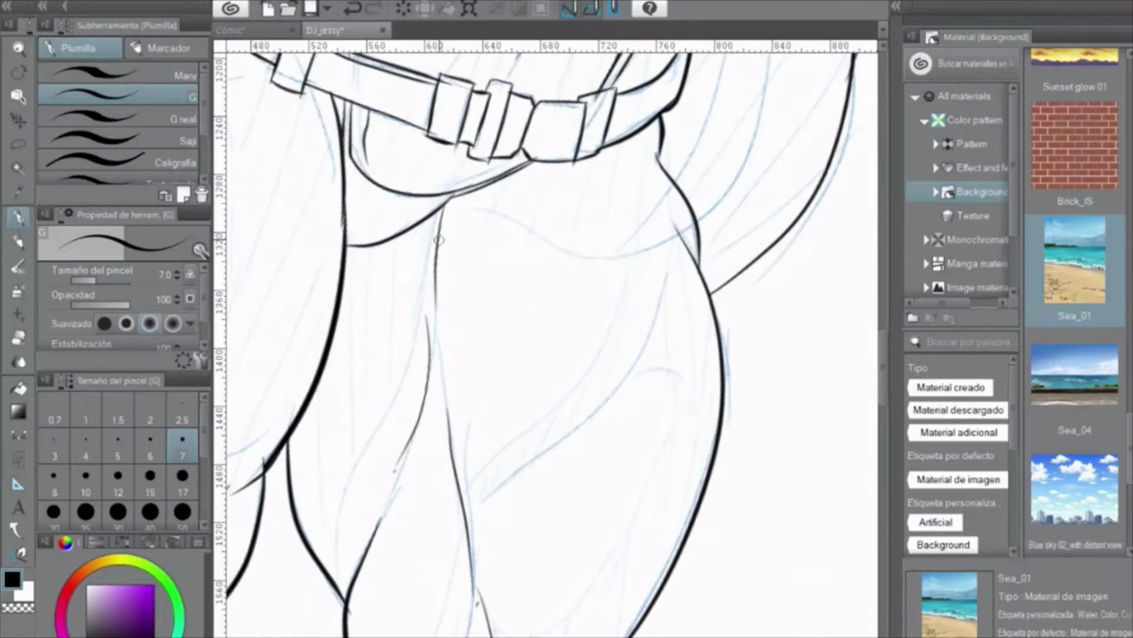
Ink the kneecap outline and the calf and shin muscle lines on the figure's right-hand leg in the picture
scroll(438, 498, "down", 6)
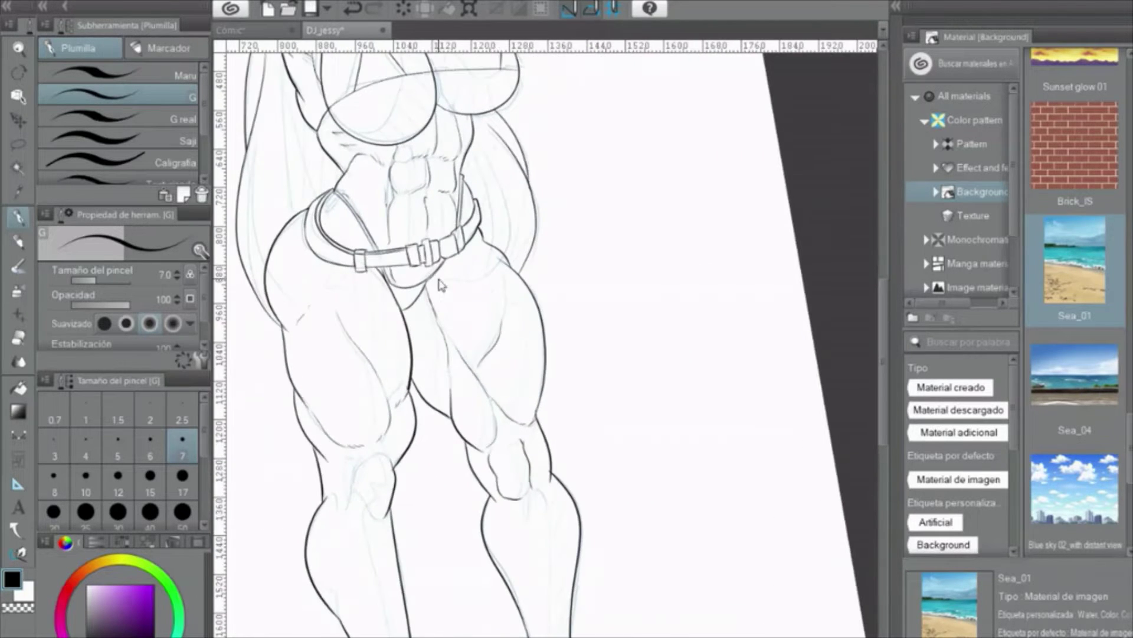
scroll(440, 285, "up", 3)
scroll(466, 233, "down", 3)
scroll(562, 376, "up", 3)
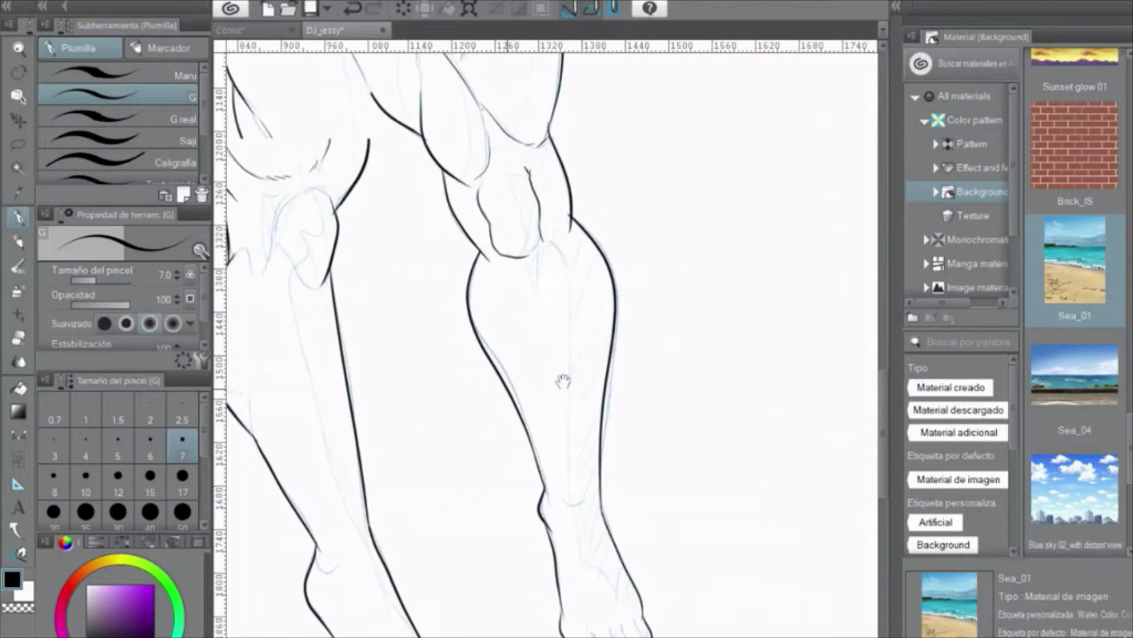
scroll(624, 341, "up", 4)
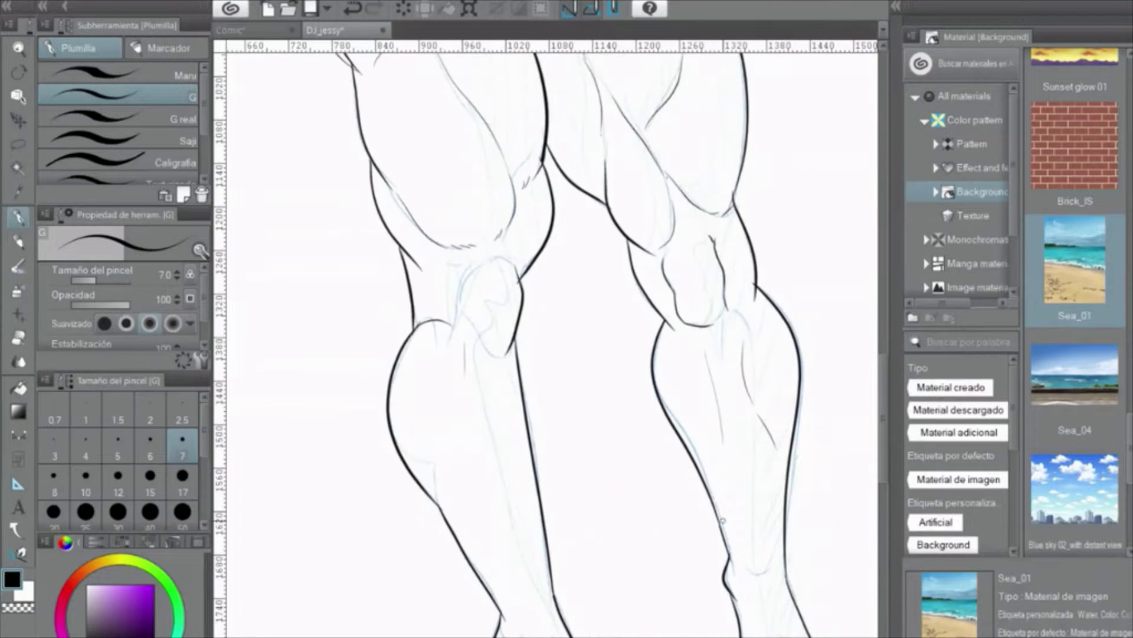
scroll(716, 331, "down", 3)
Ink the toe separation lines with small forked ends on both feet with the G pen at size 7
scroll(435, 436, "up", 4)
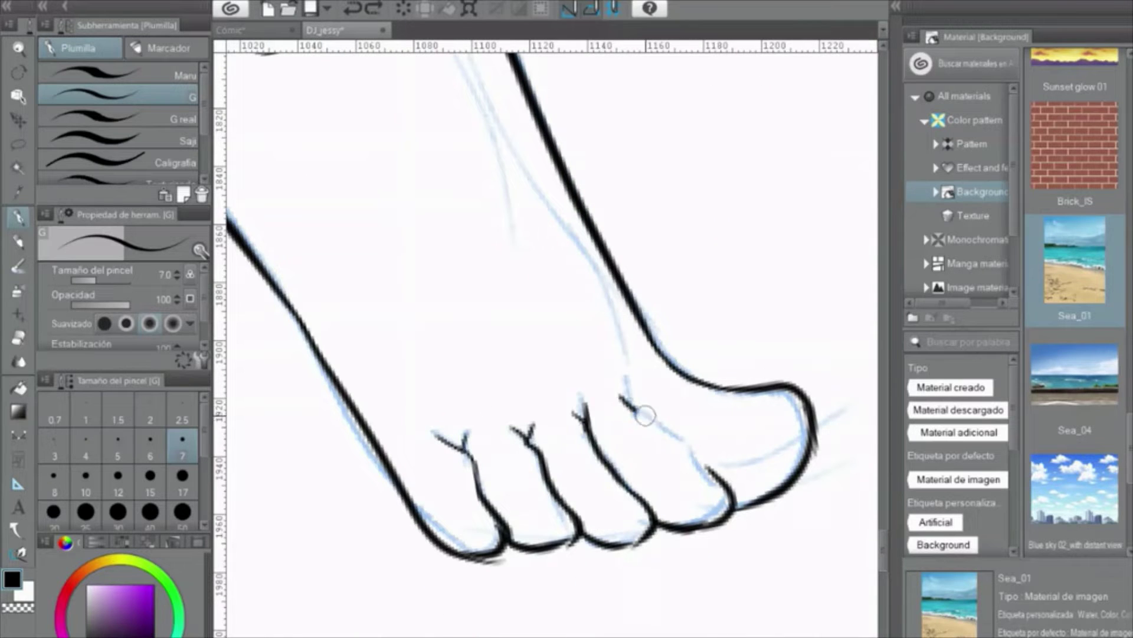
scroll(645, 416, "down", 2)
scroll(529, 394, "up", 2)
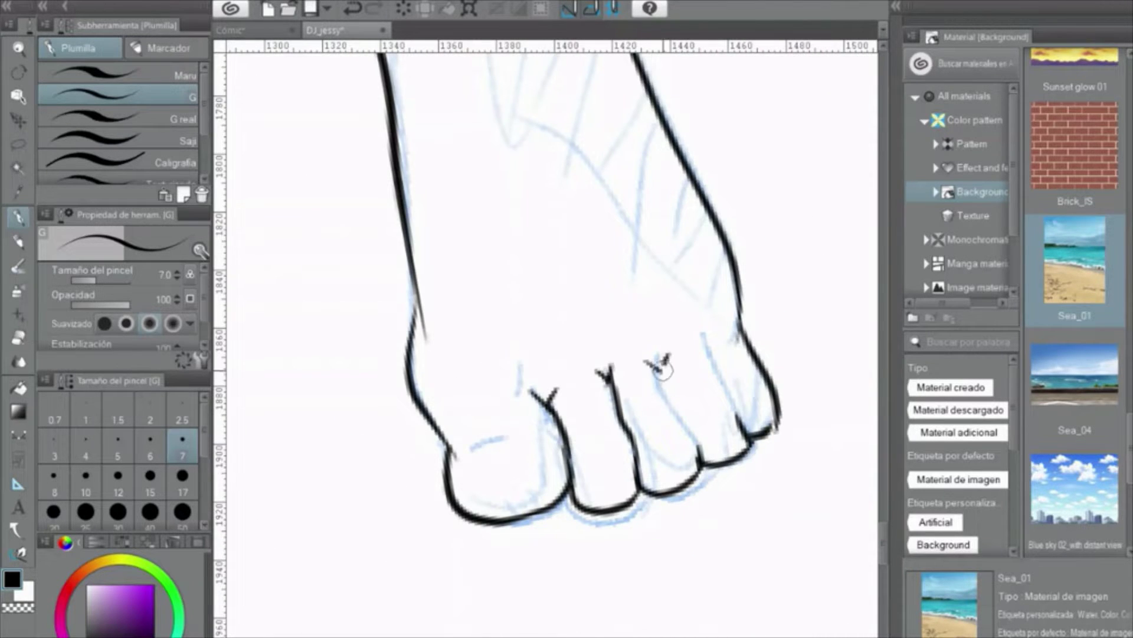
left_click_drag(704, 342, 738, 436)
left_click_drag(700, 347, 738, 435)
scroll(513, 405, "down", 2)
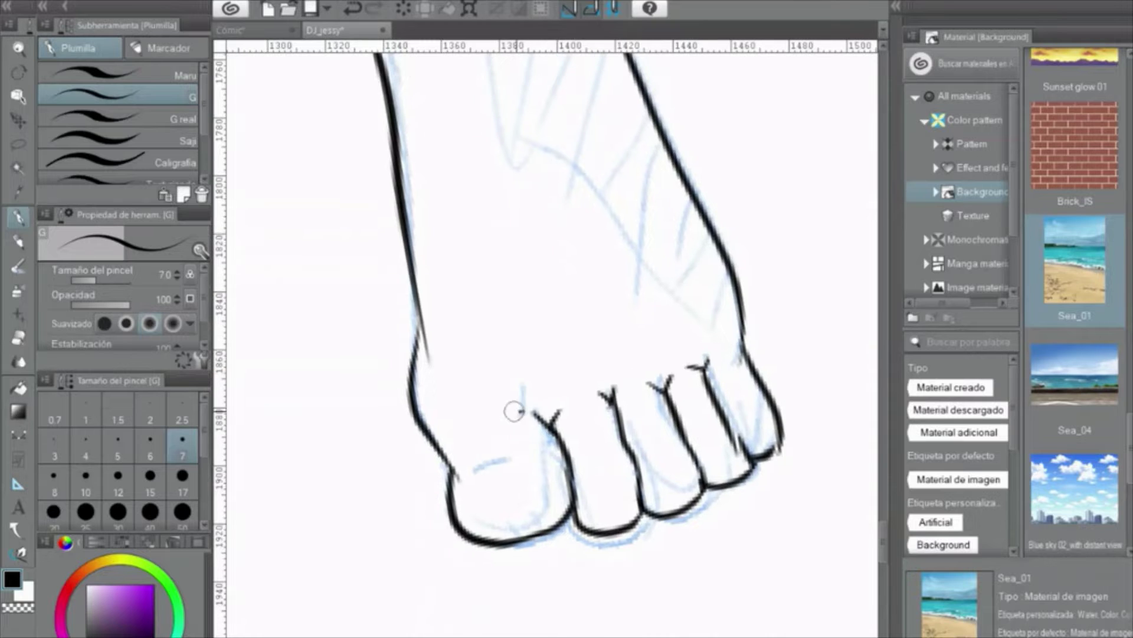
Add the short crease marks above the outer toes and erase the overlapping line end at the side of the foot
scroll(442, 418, "up", 2)
key("e")
scroll(459, 457, "down", 3)
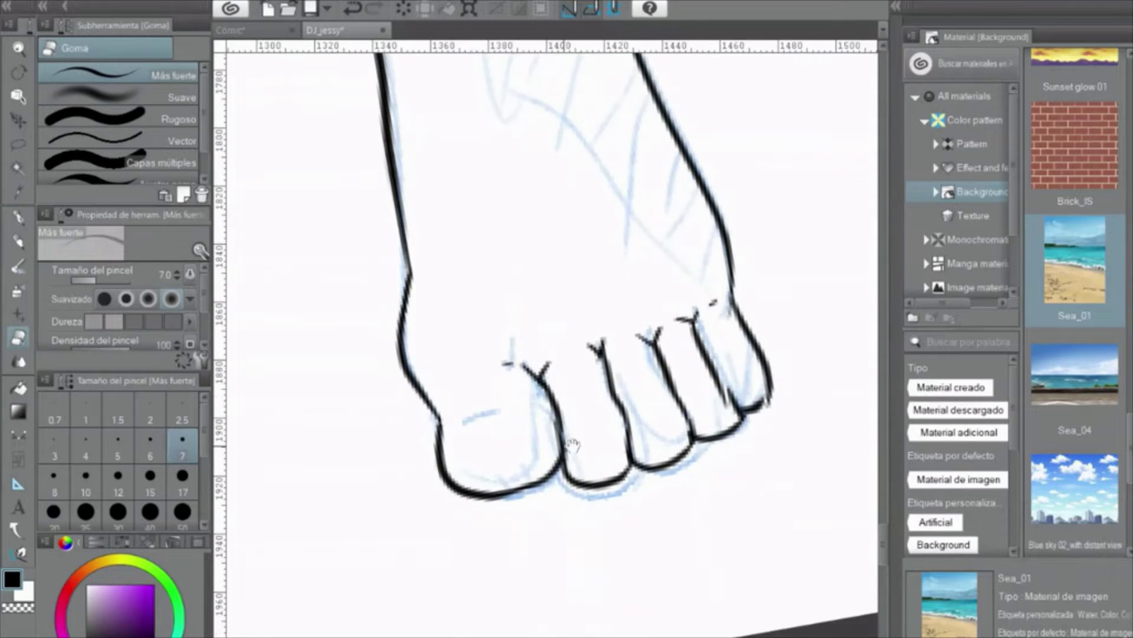
left_click_drag(590, 124, 605, 289)
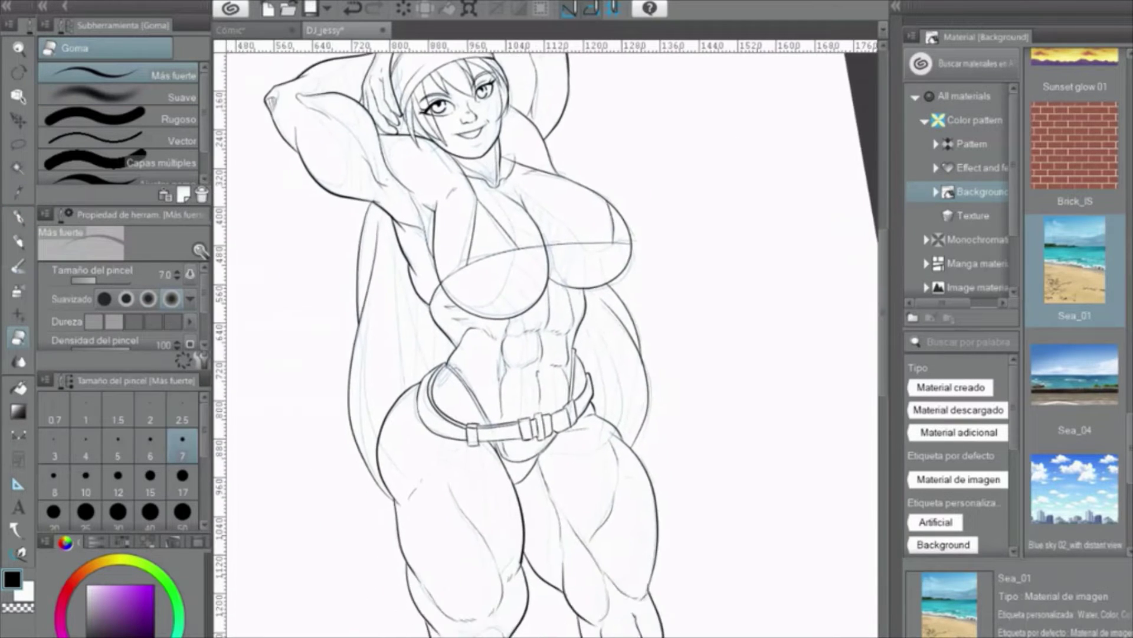
Ink the remaining kneecap on the left-hand leg and the short crease at the top of that thigh
scroll(605, 290, "down", 1)
scroll(605, 413, "up", 3)
scroll(436, 307, "up", 1)
key("p")
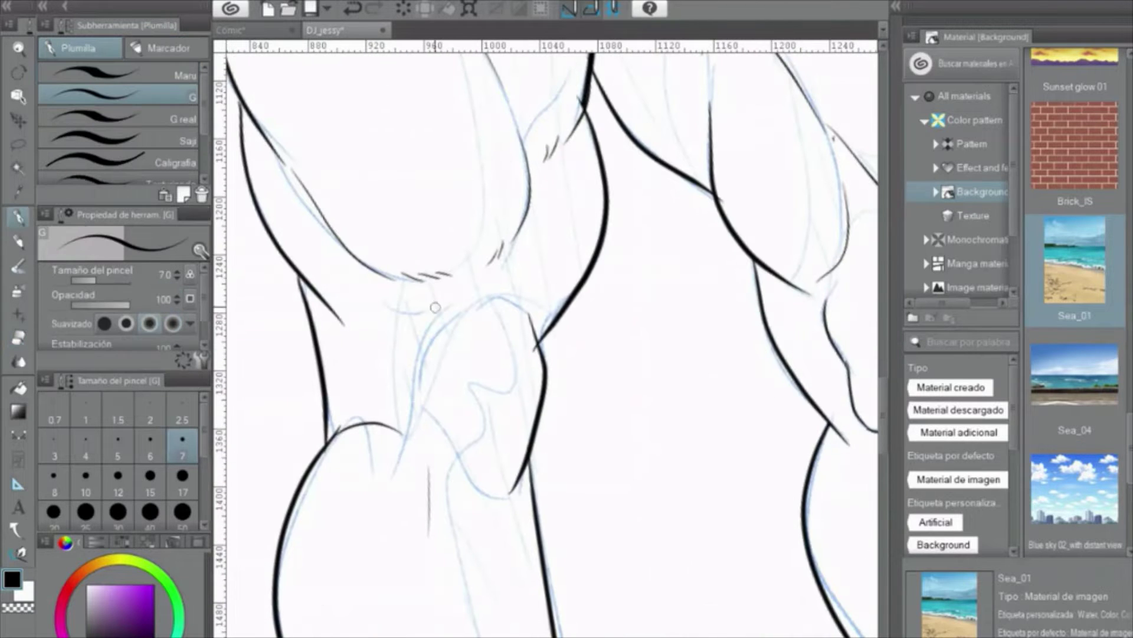
scroll(482, 313, "down", 6)
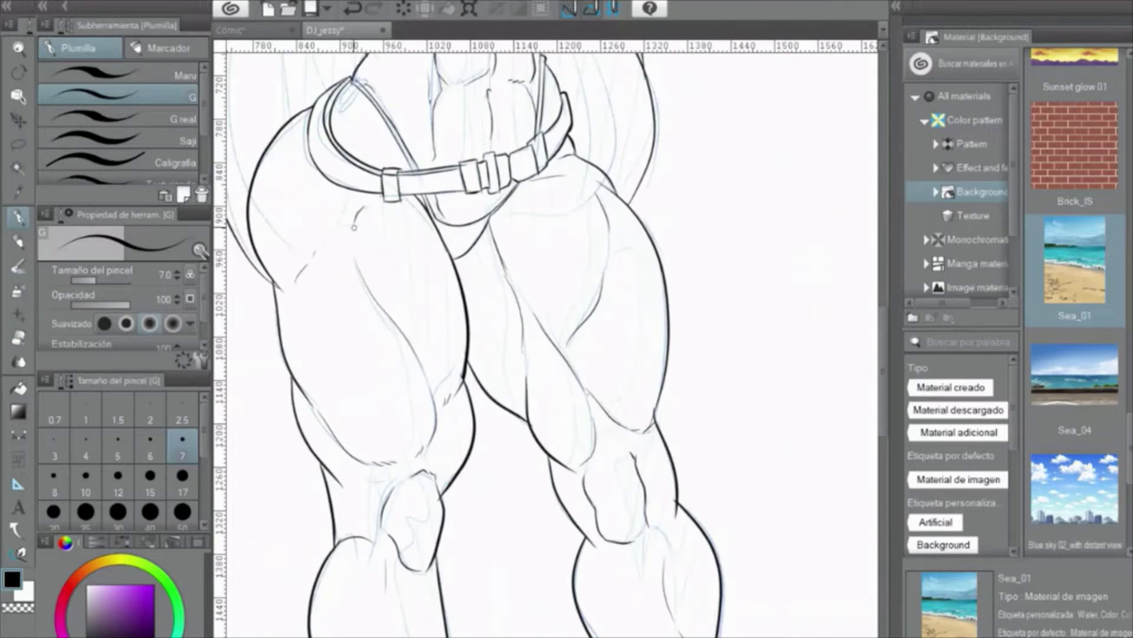
mouse_move(548, 352)
left_mouse_down()
mouse_move(558, 225)
mouse_move(571, 340)
left_mouse_up()
Ink the inner strand lines of the long hair on both sides of the torso, erasing stray line parts
key("e")
key("p")
key("e")
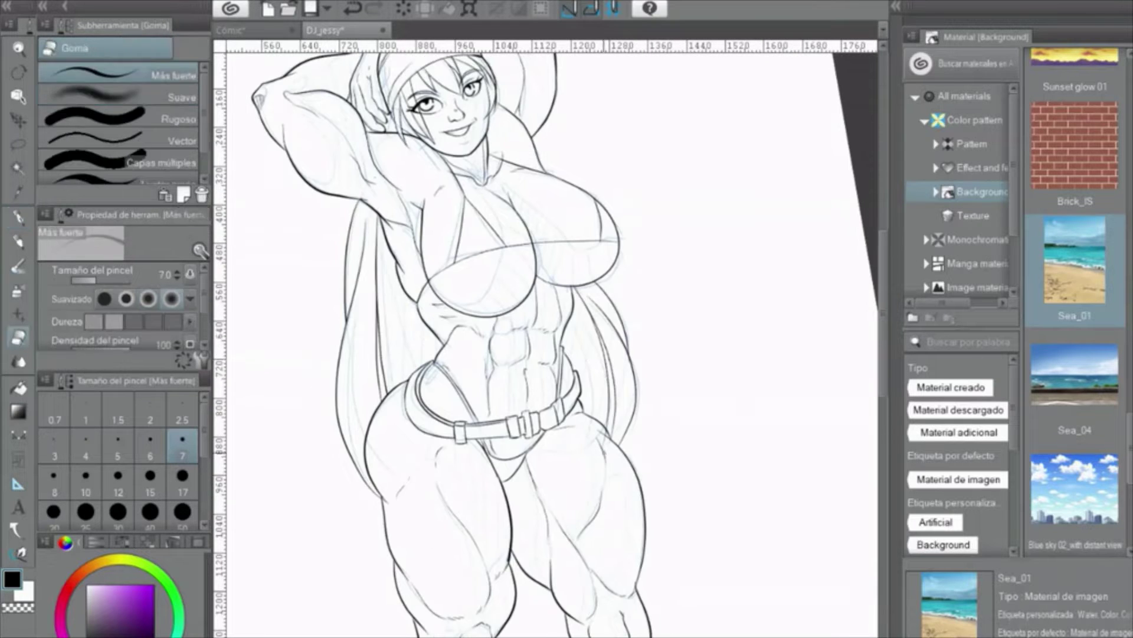
key("p")
key("e")
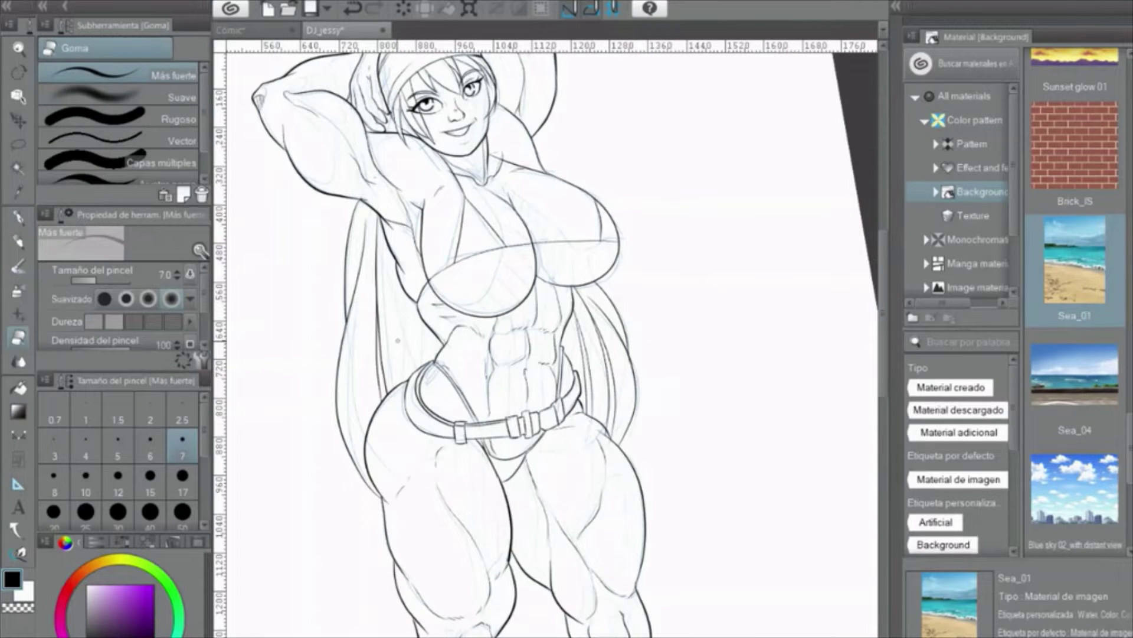
key("p")
key("e")
key("p")
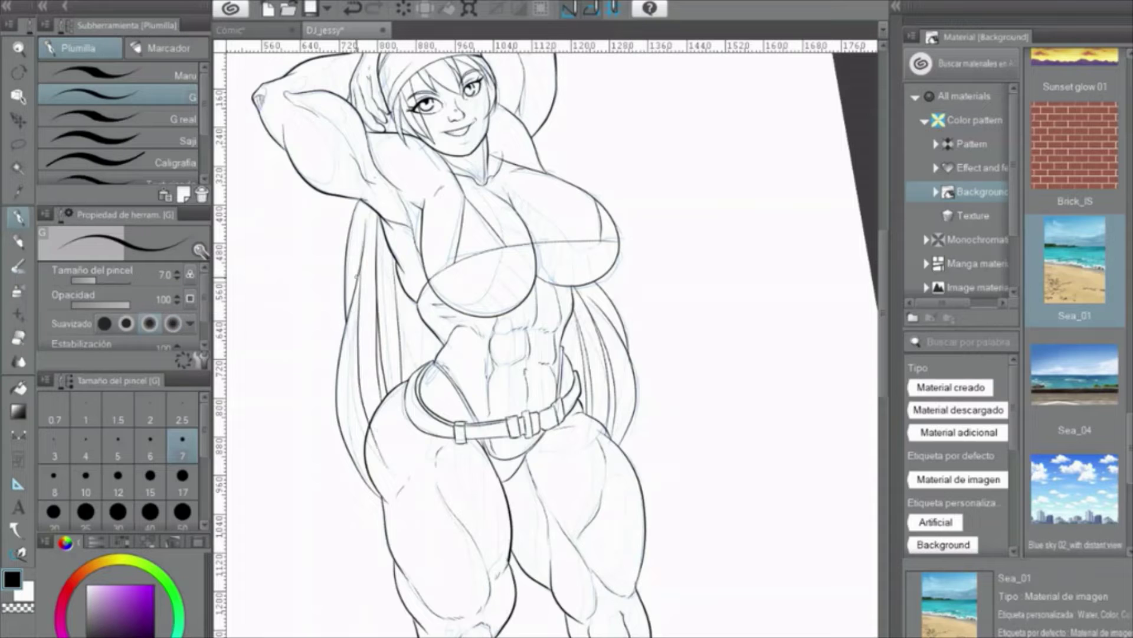
left_click_drag(555, 278, 543, 343)
Reset the canvas rotation and paste the coloured reference illustration beside the line art
scroll(450, 386, "down", 5)
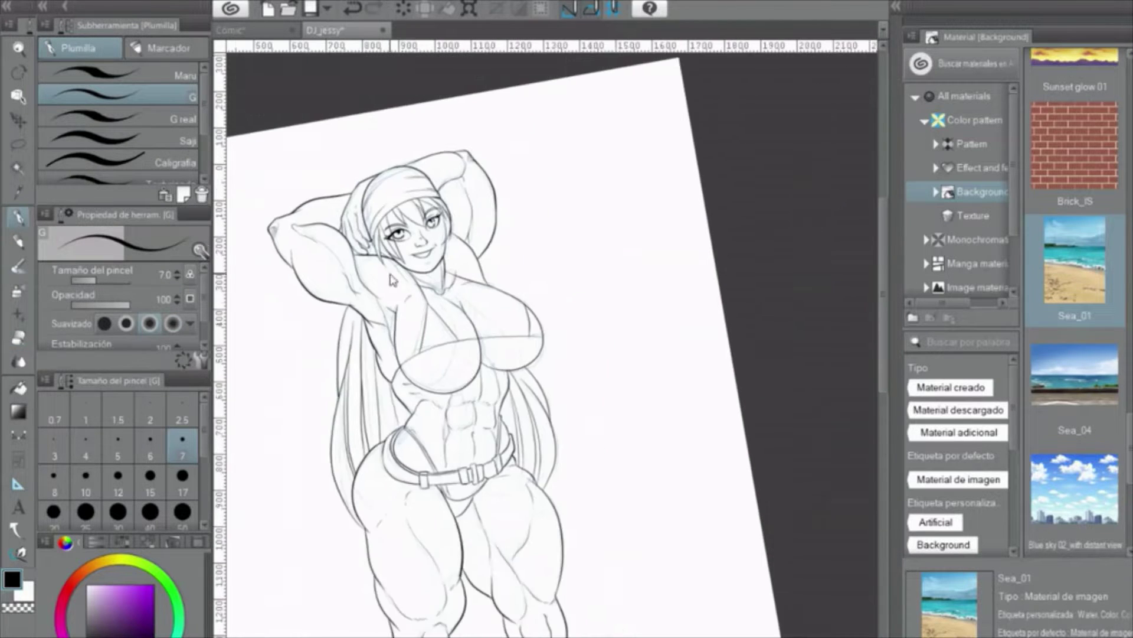
key("ctrl+@")
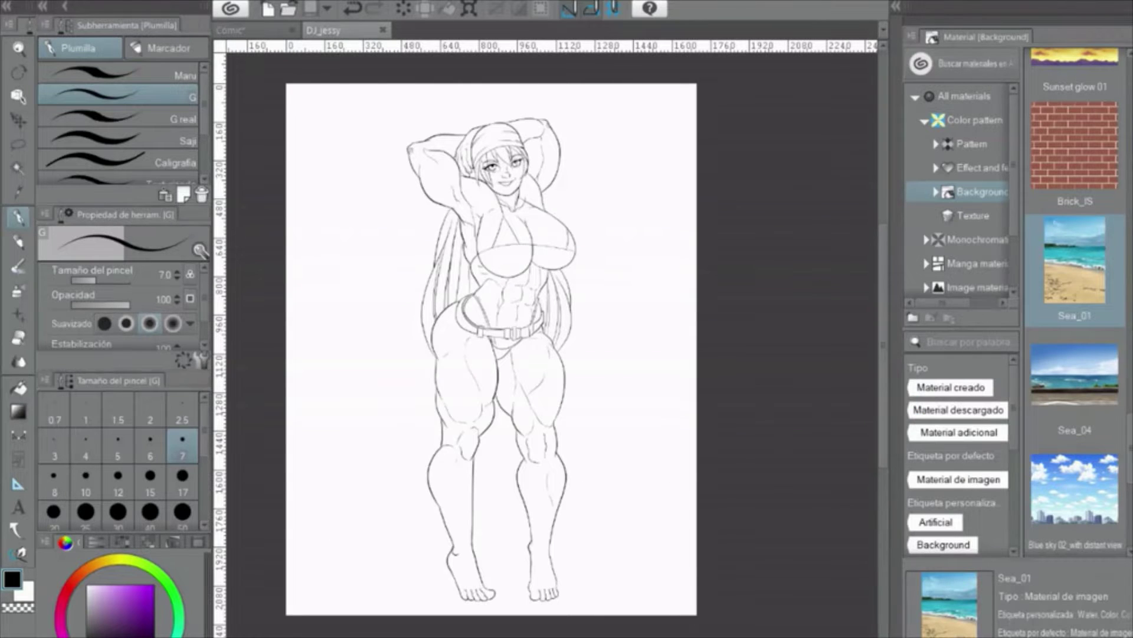
key("k")
scroll(741, 462, "up", 6)
key("ctrl+v")
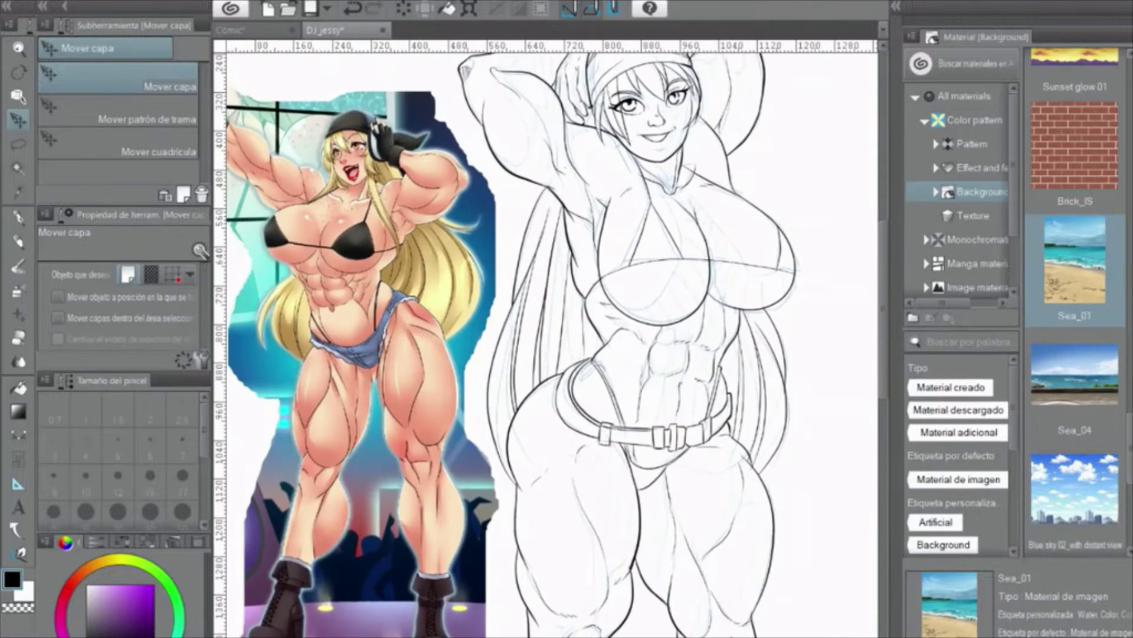
Take the reference and sketch out of view and auto-select the empty background around the figure, referring to other layers
key("ctrl+z")
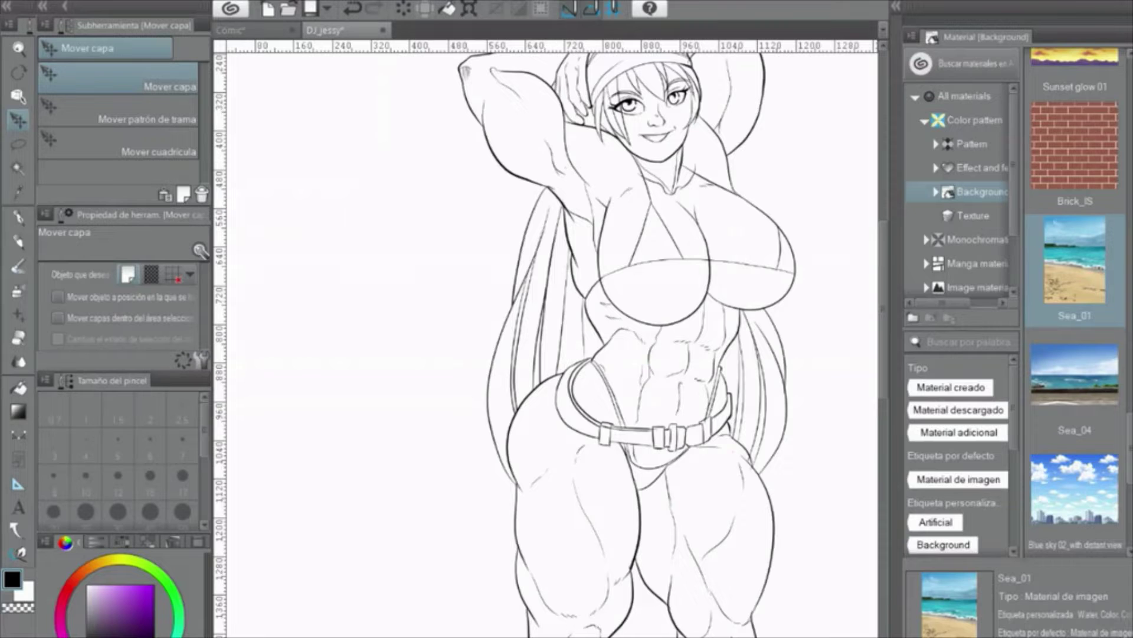
key("w")
left_click(354, 295)
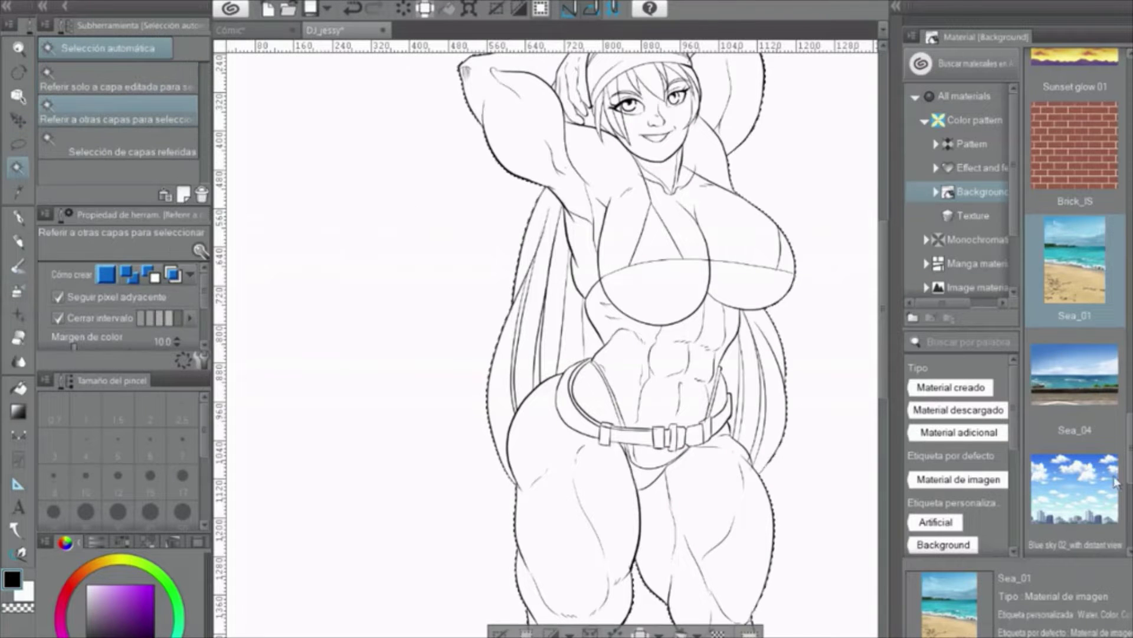
mouse_move(734, 518)
left_mouse_down()
mouse_move(683, 258)
mouse_move(690, 535)
mouse_move(709, 612)
left_mouse_up()
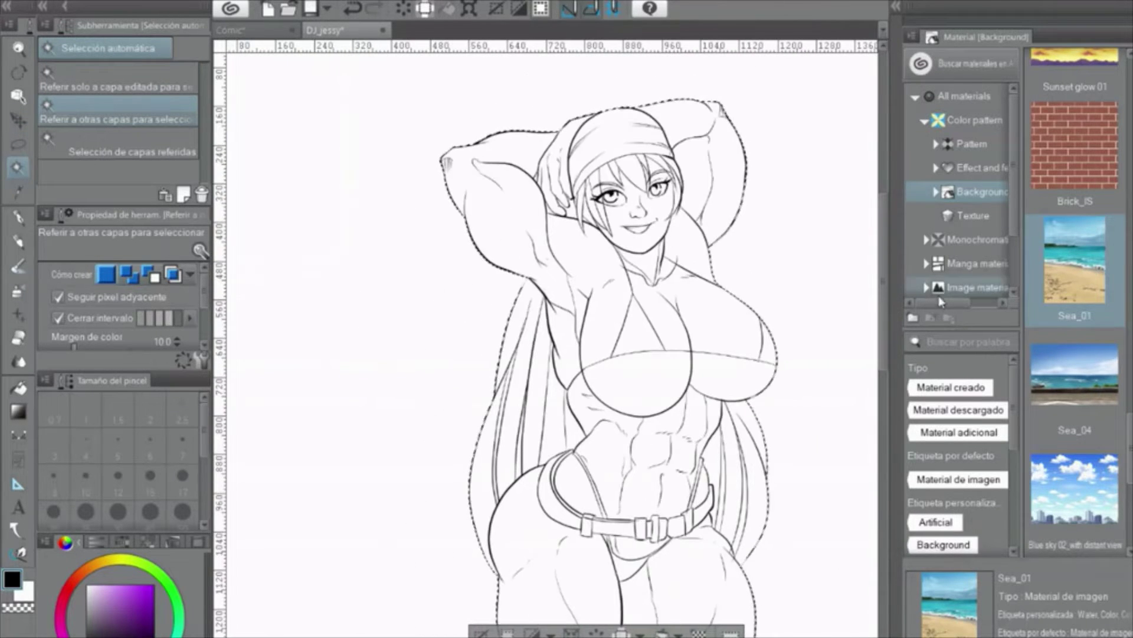
Sample the light skin tone from the reference illustration and fill the whole figure with it
scroll(301, 254, "up", 5)
key("p")
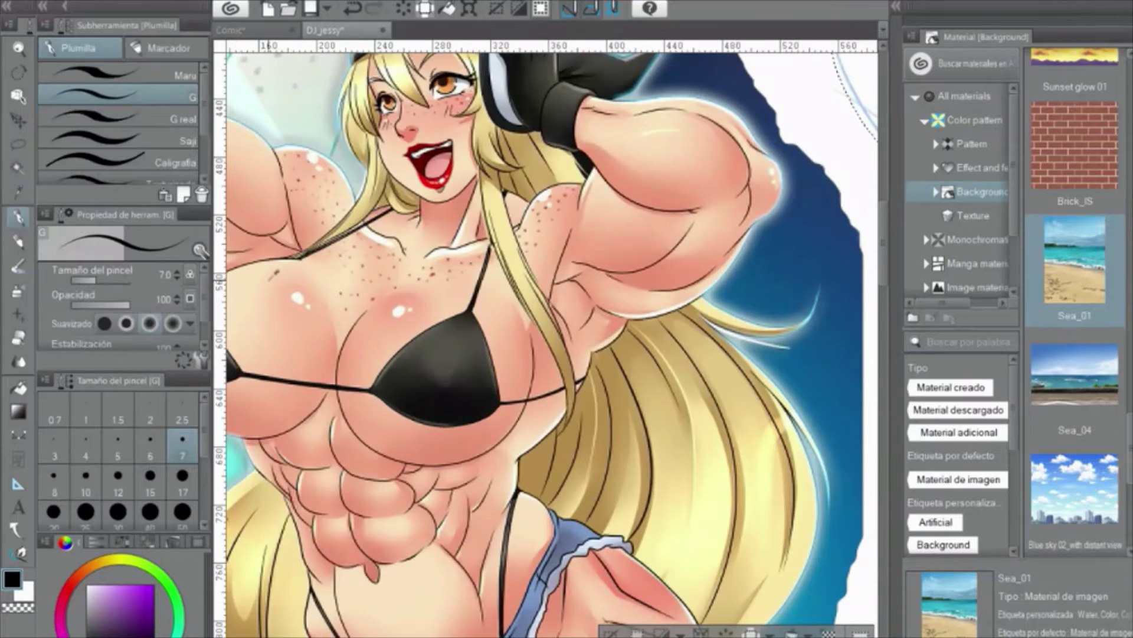
left_click(295, 286, "alt")
scroll(295, 287, "down", 5)
key("g")
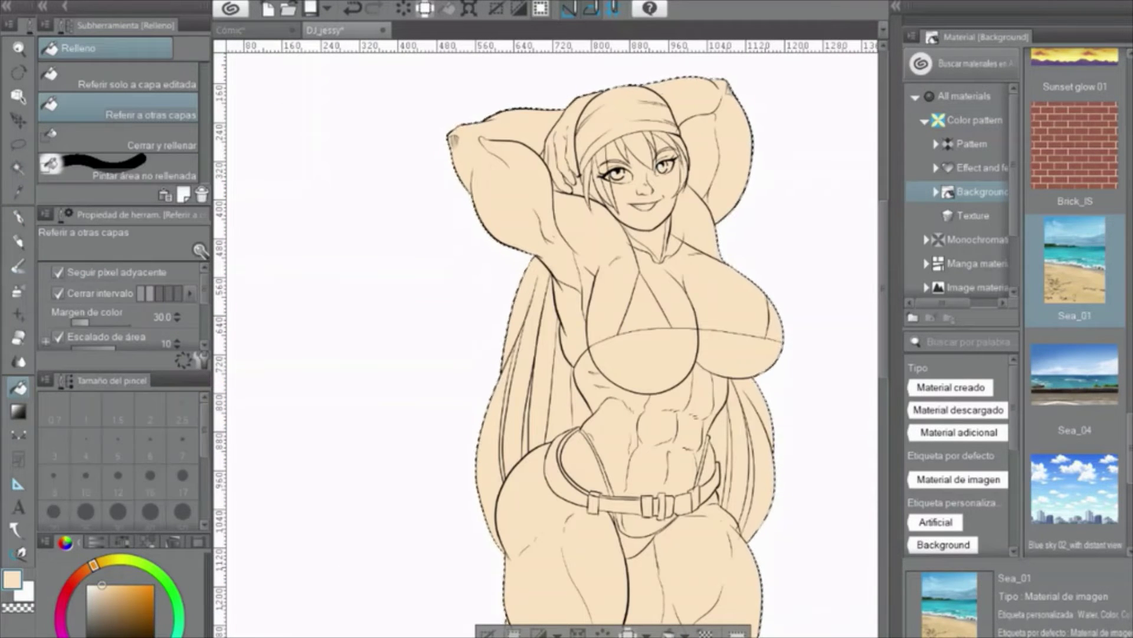
Recolour the whole figure's line art dark purple with the G pen at size 628.1
key("p")
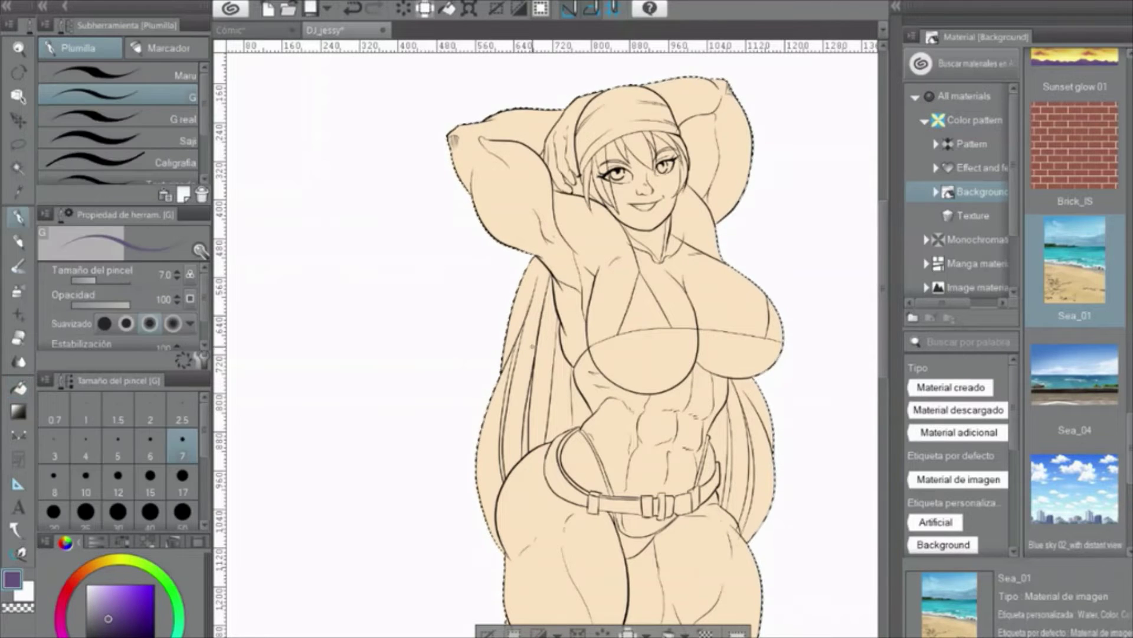
scroll(624, 292, "down", 10)
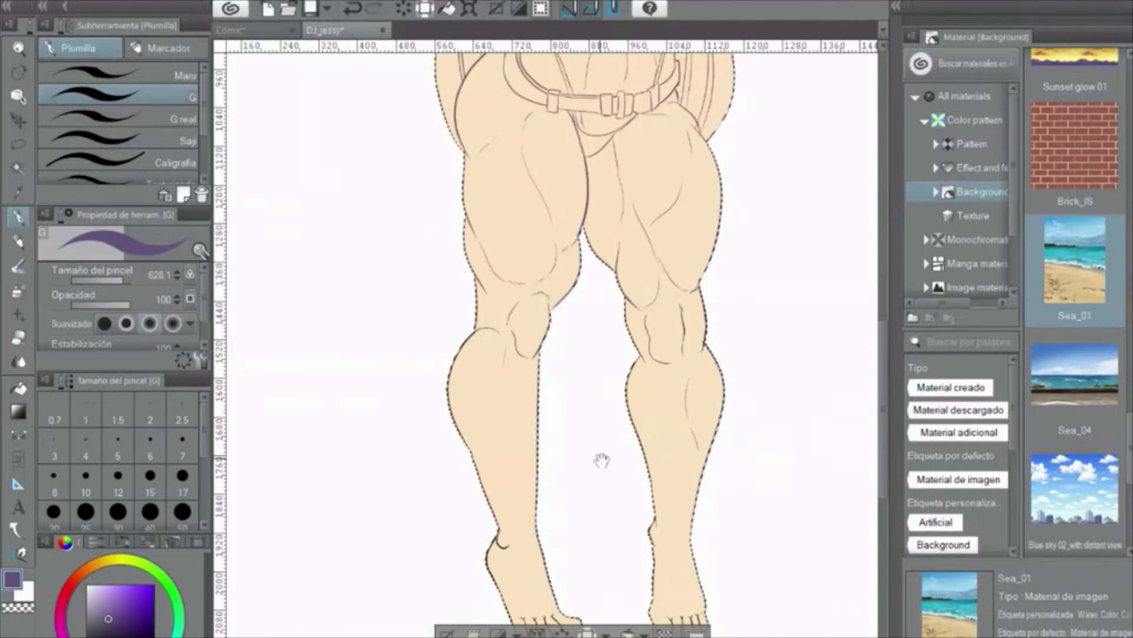
scroll(607, 507, "up", 12)
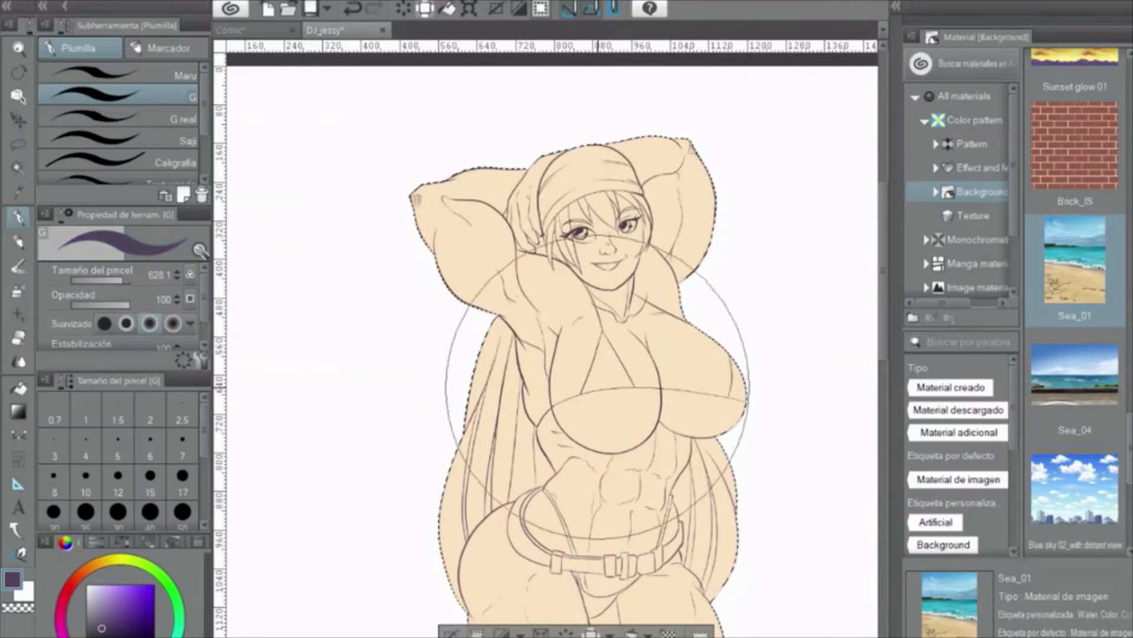
scroll(625, 340, "down", 10)
scroll(625, 341, "down", 8)
scroll(594, 303, "up", 16)
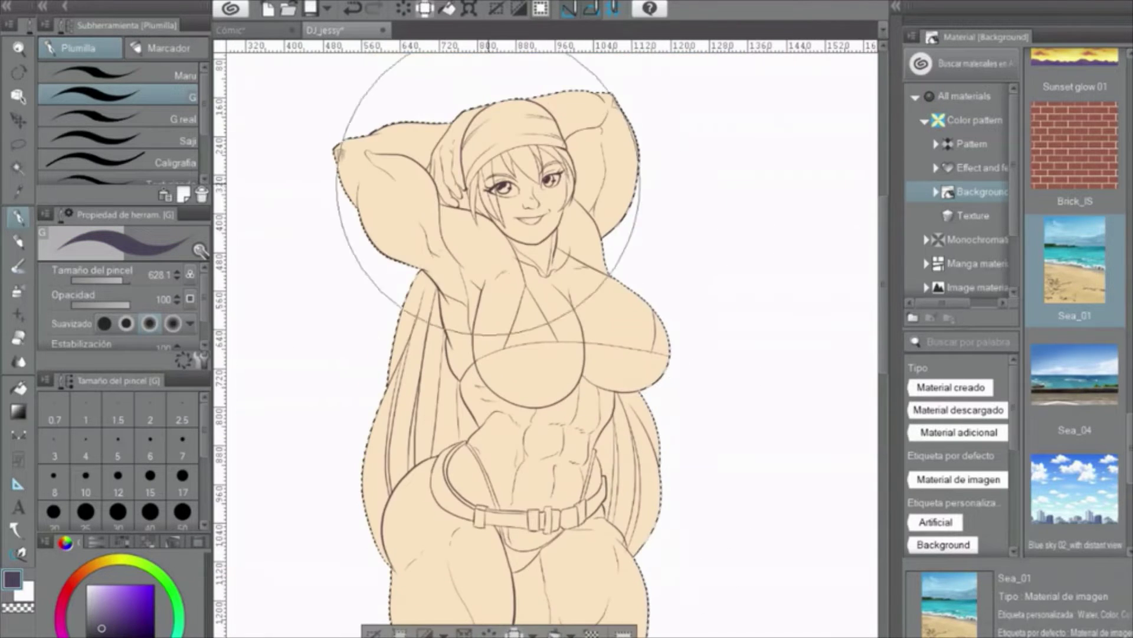
Remove the purple line tint over the eyes with the G pen in transparent colour at size 110.1
scroll(546, 198, "up", 3)
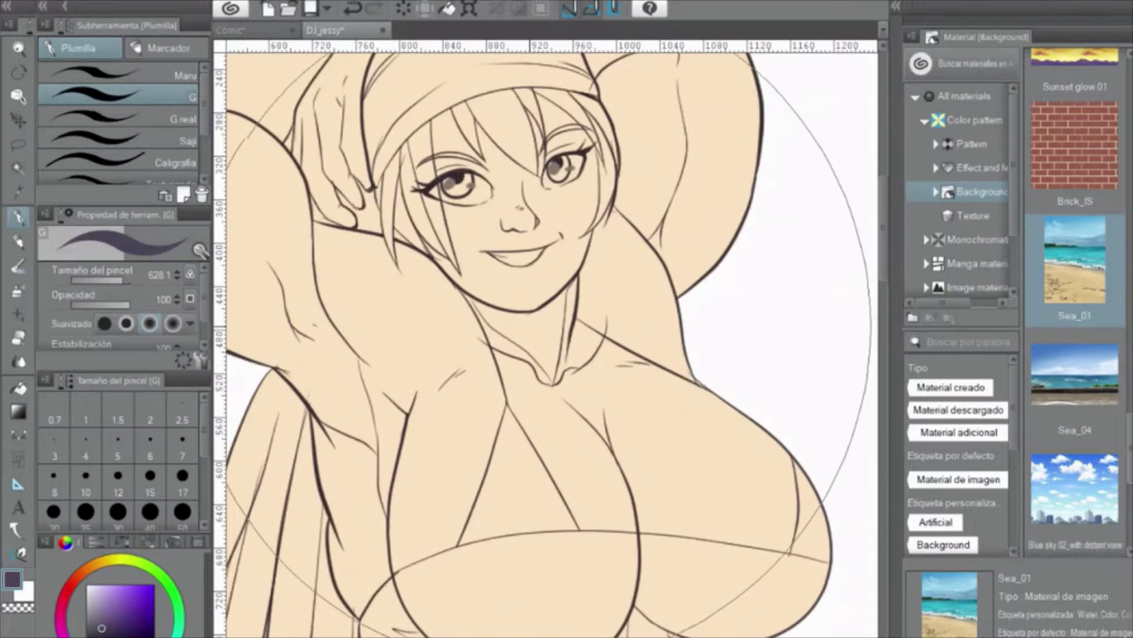
key("bracketleft")
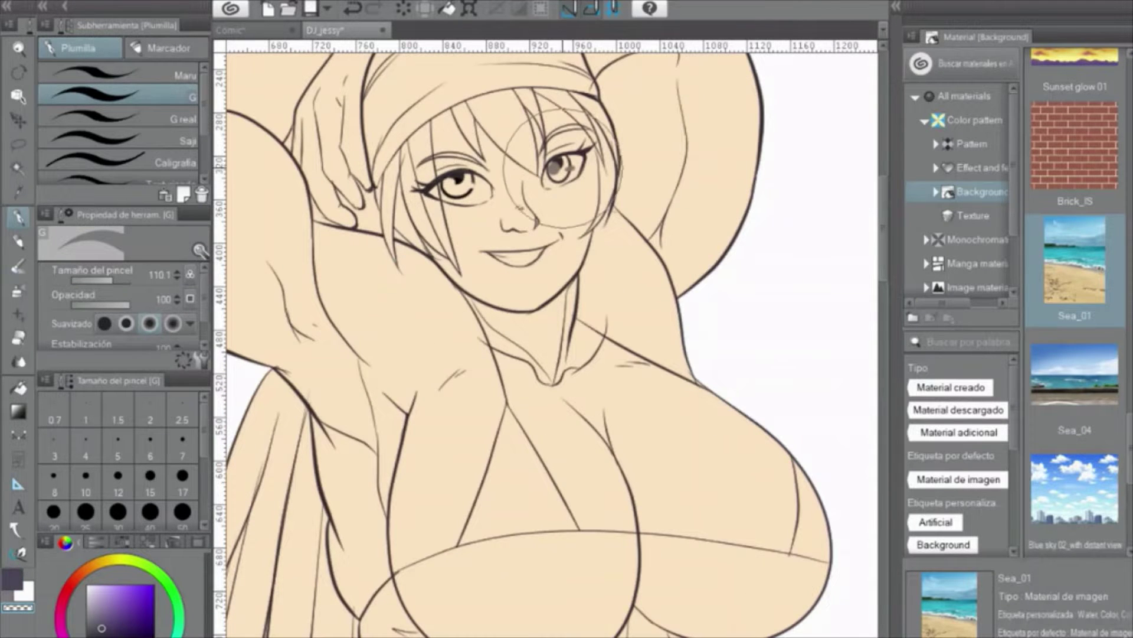
scroll(549, 152, "down", 3)
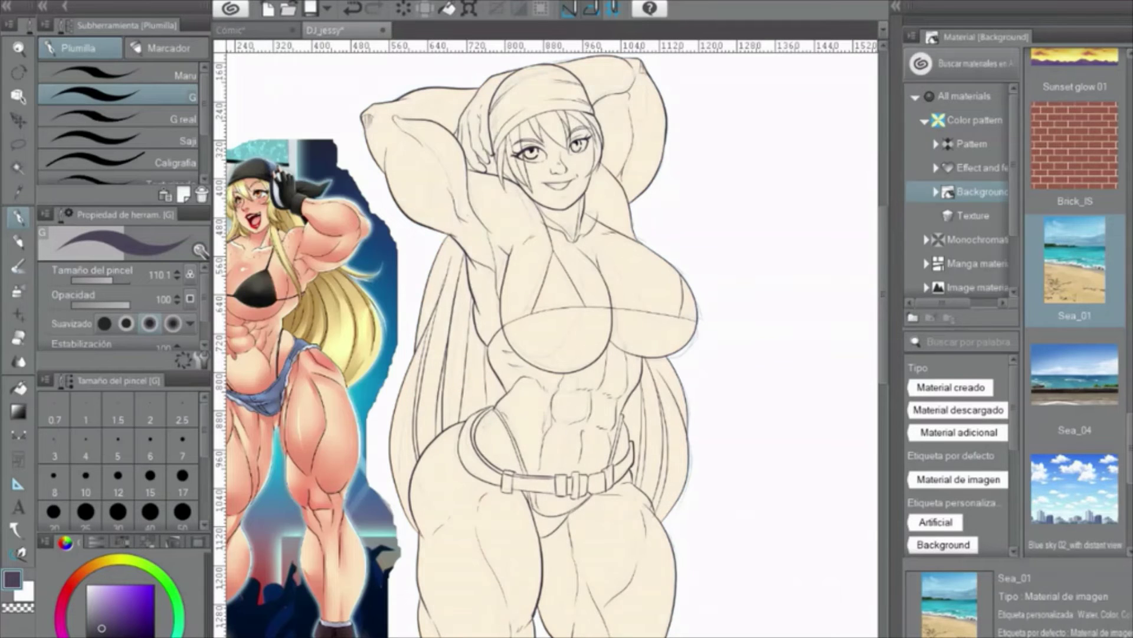
Sample the salmon skin-shadow colour from the reference, then outline the chest shadows with the G pen at size 33.2 and fill them
left_click(349, 454, "alt")
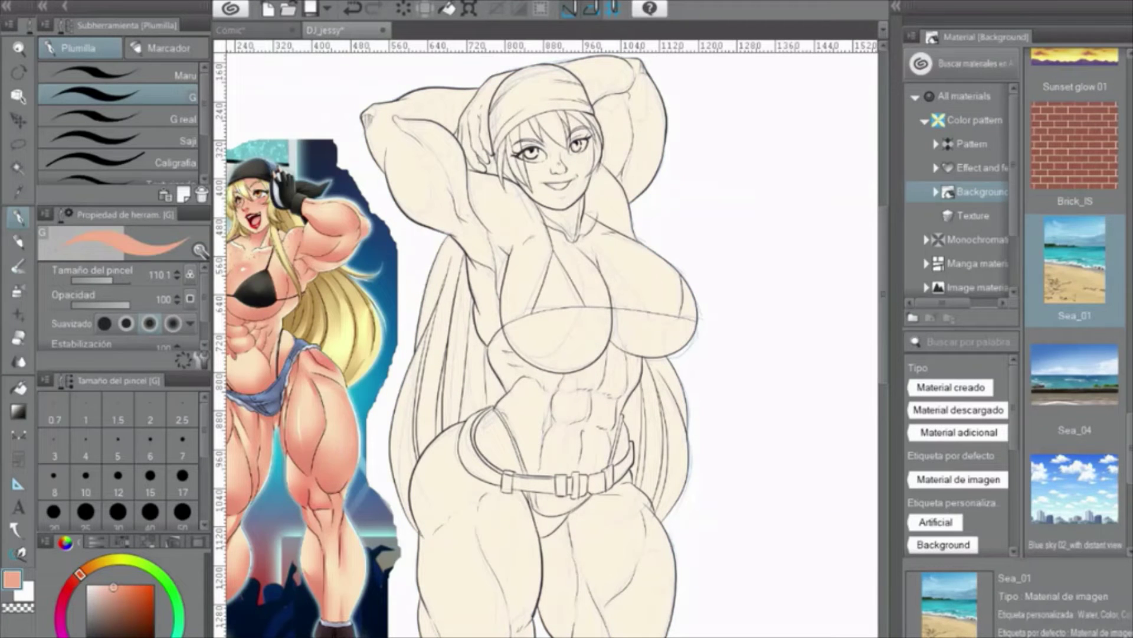
scroll(561, 357, "up", 2)
mouse_move(487, 332)
left_mouse_down()
mouse_move(567, 349)
mouse_move(599, 228)
left_mouse_up()
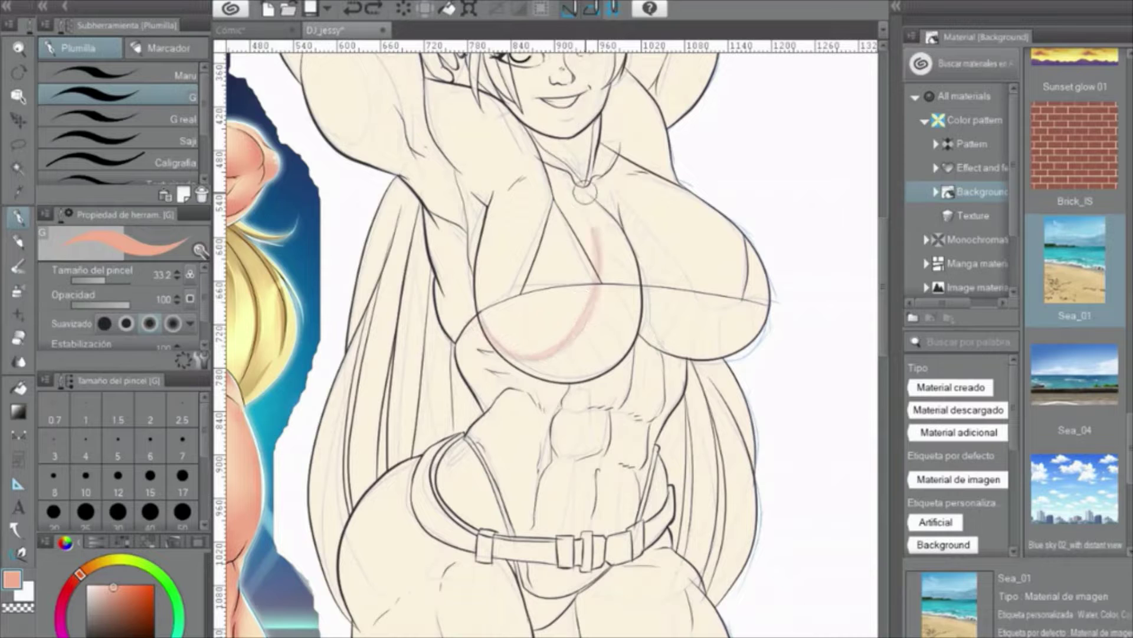
key("g")
left_click(696, 331)
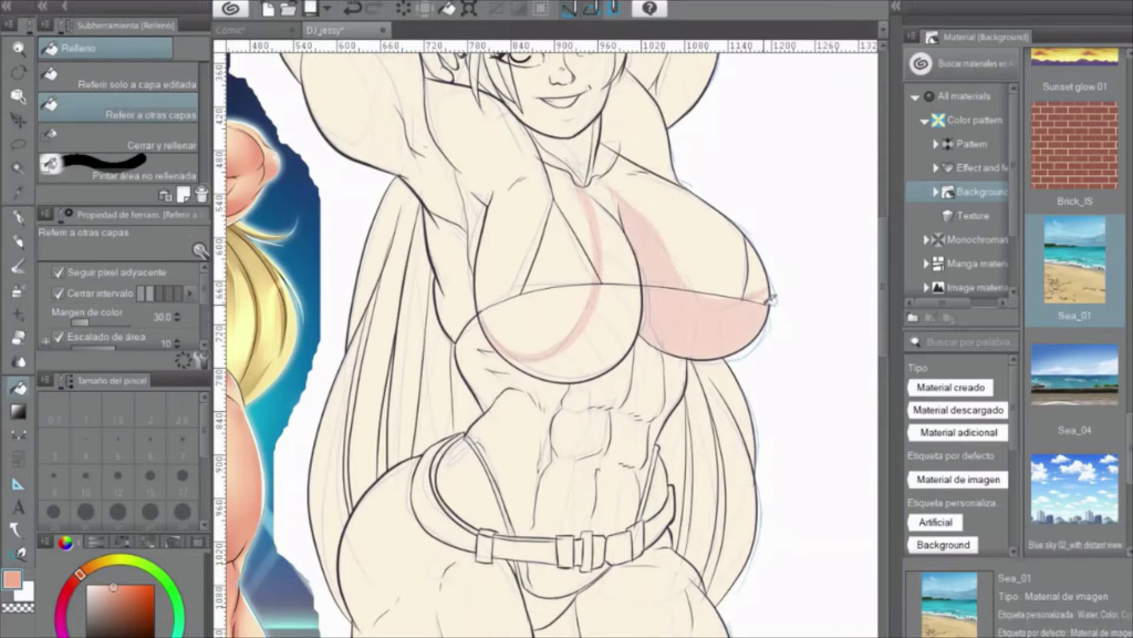
left_click(620, 258)
key("p")
key("g")
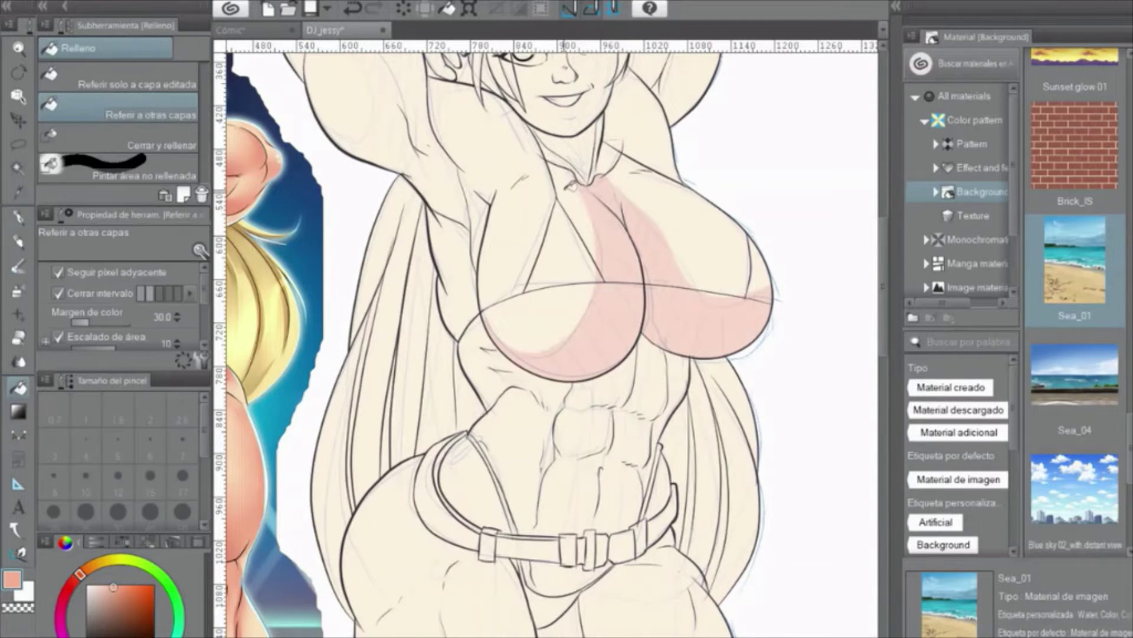
Outline the shadow down the side of the face and chin with the G pen at size 33.2 and fill it
scroll(546, 225, "up", 2)
key("p")
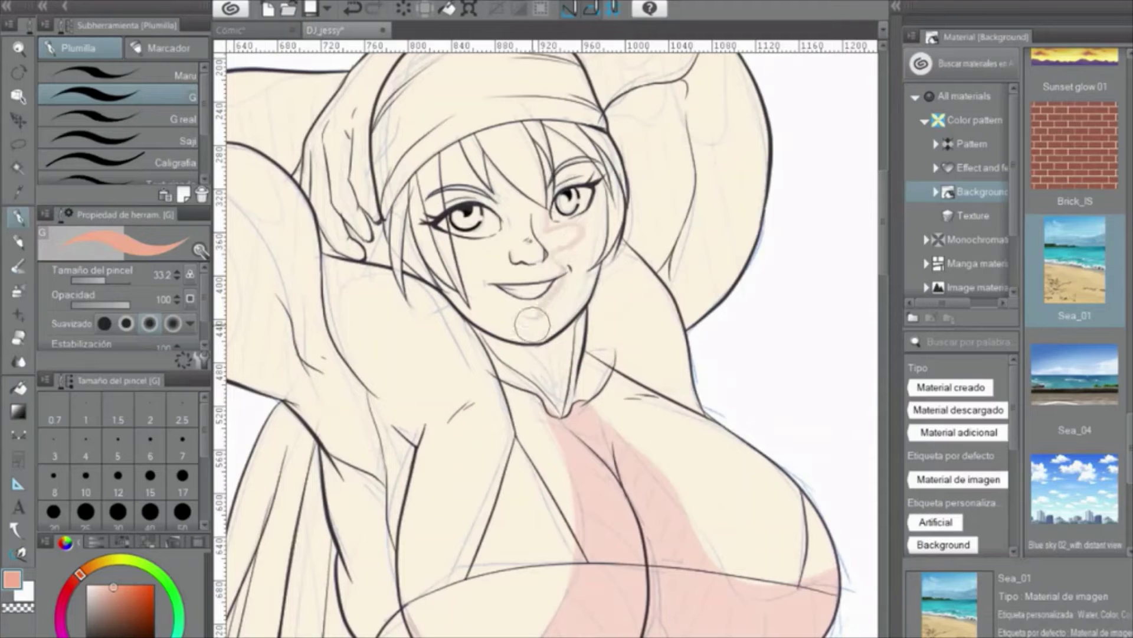
key("g")
left_click(558, 219)
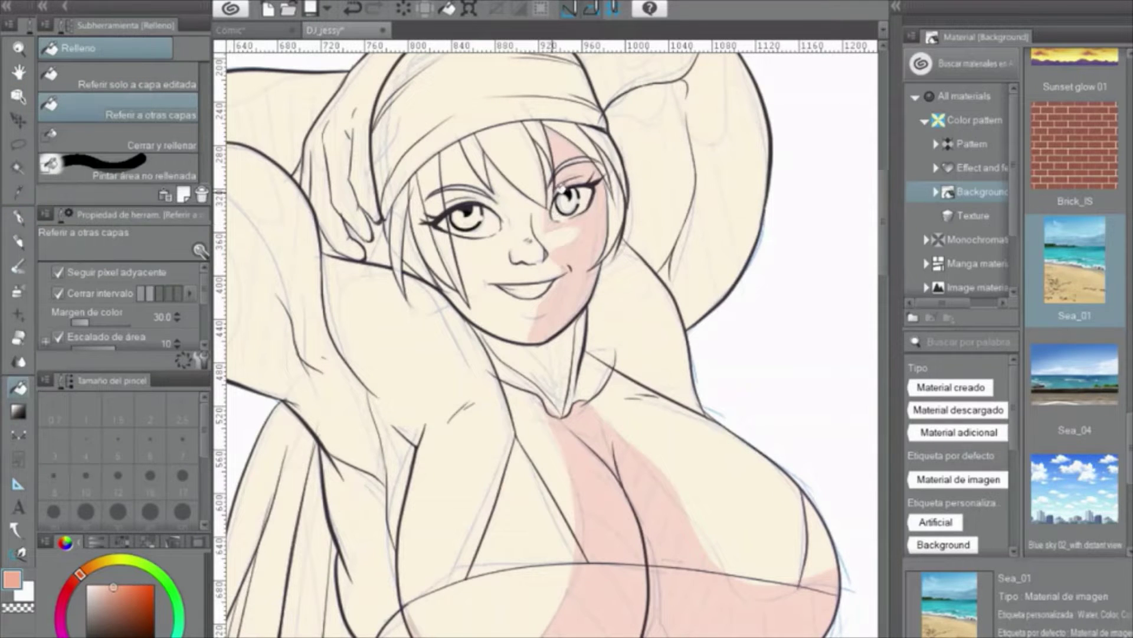
Outline the salmon shadows beneath the hair strands, on the neck and on the shoulder below the face, and fill them
key("p")
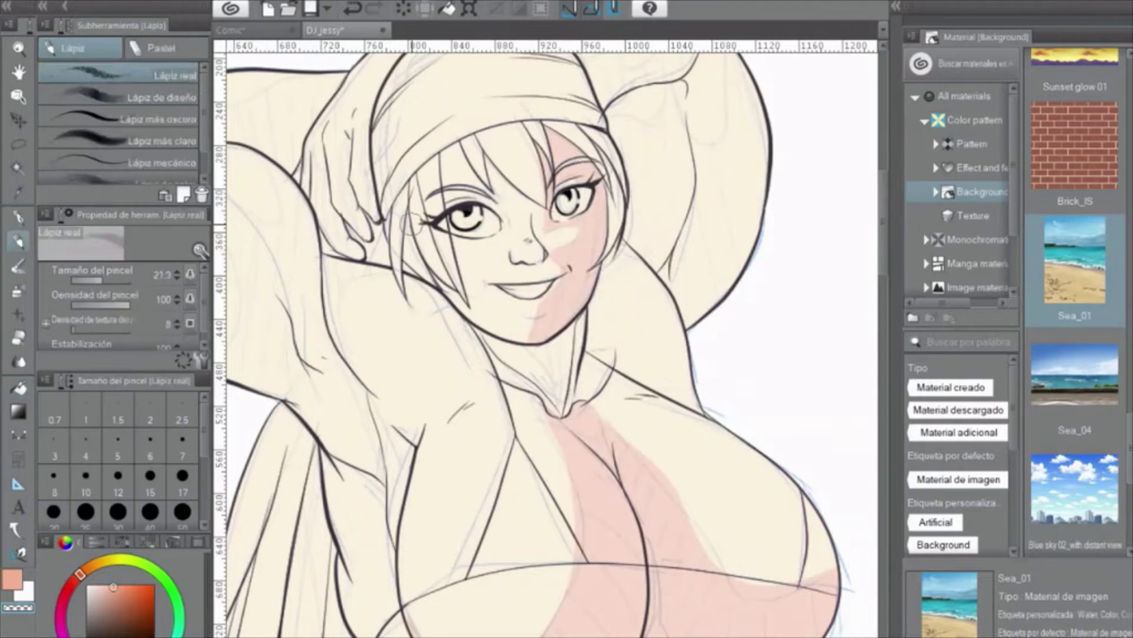
left_click_drag(335, 309, 388, 215)
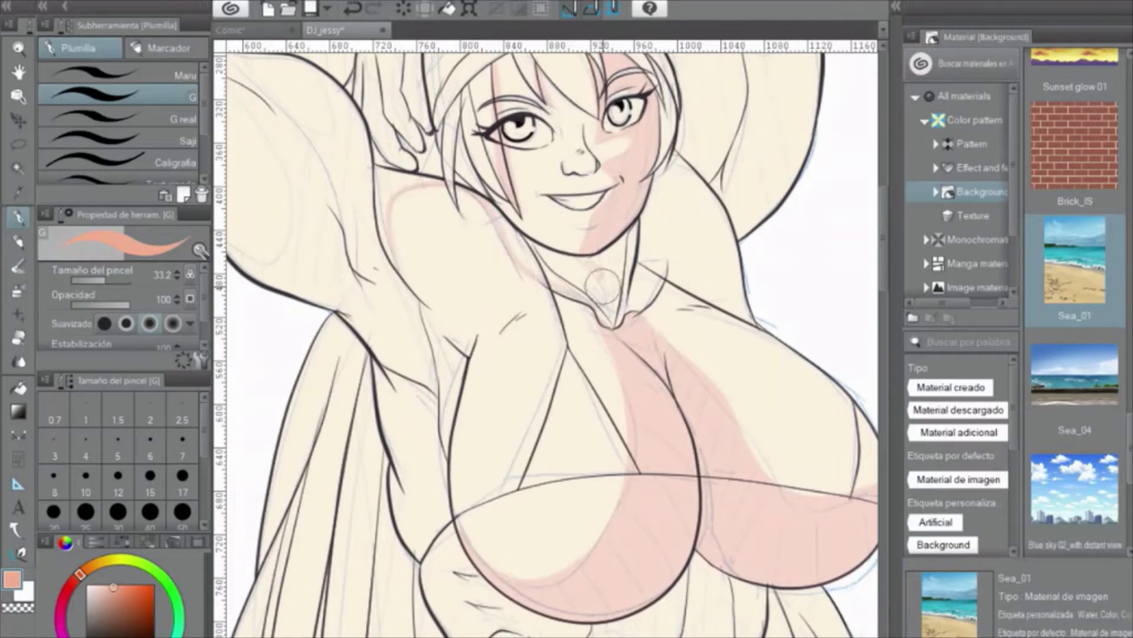
key("g")
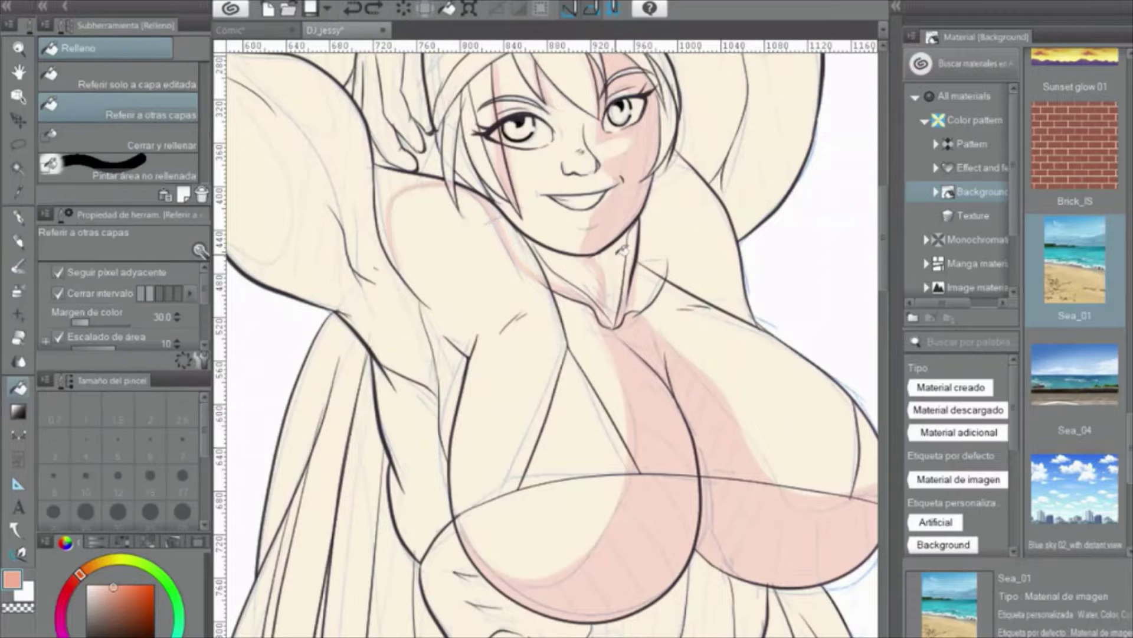
left_click_drag(401, 200, 596, 277)
Outline the muscle shadows on the raised arm nearest the reference with the G pen and fill the area between them
key("p")
left_click_drag(430, 341, 442, 153)
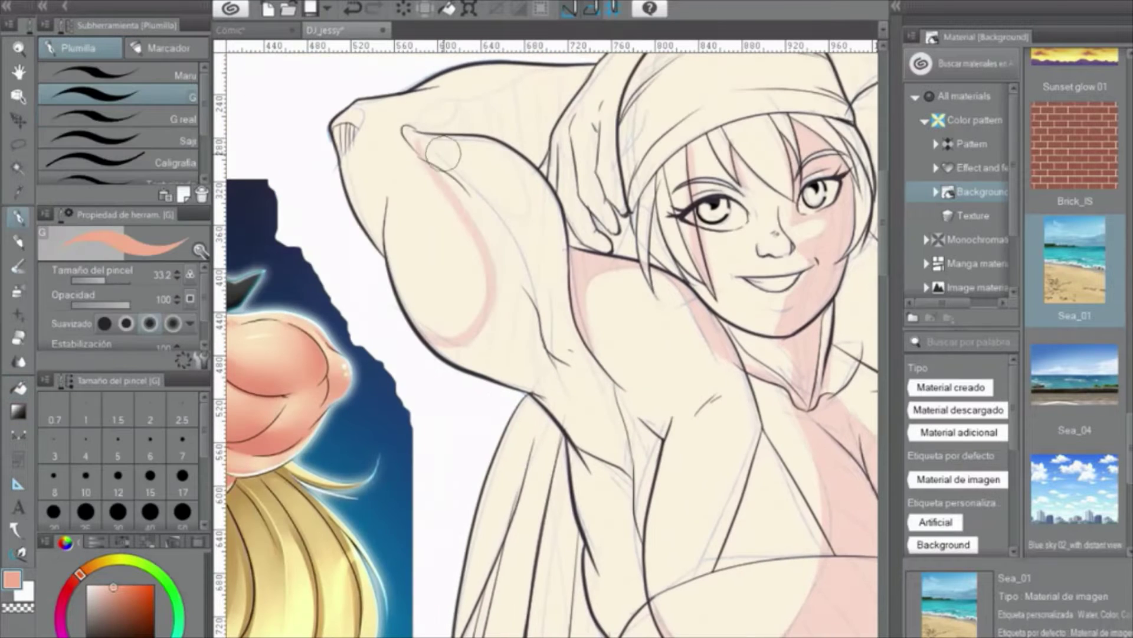
scroll(532, 283, "down", 2)
key("g")
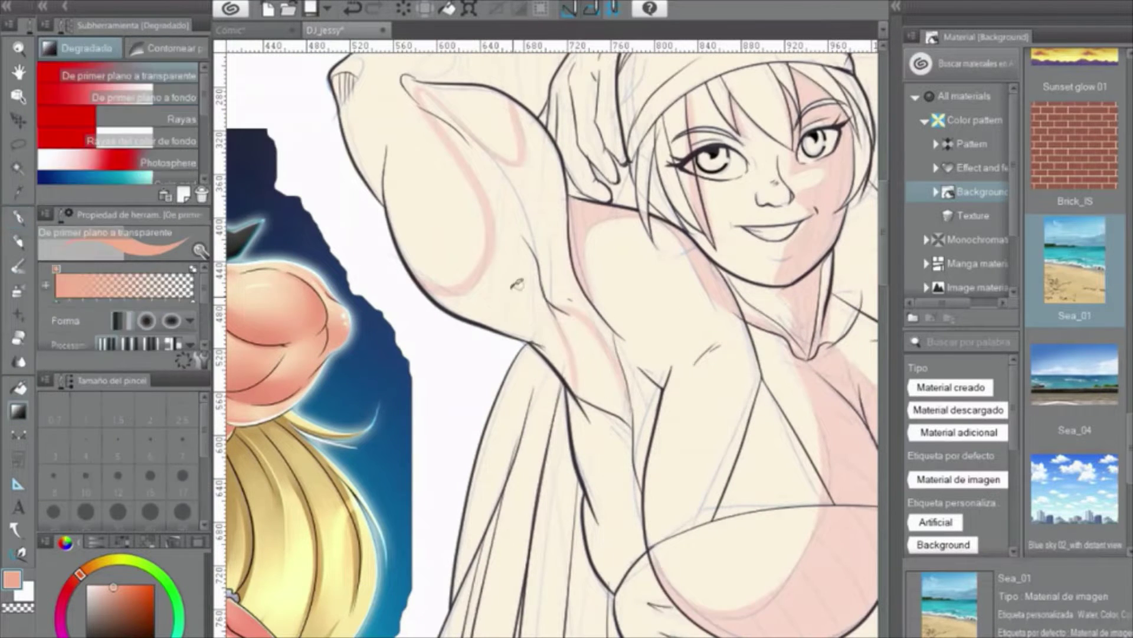
left_click(502, 207)
Shade the same arm's elbow tip, then outline the forearm shadow behind the headscarf and fill it
key("p")
left_click_drag(407, 88, 373, 230)
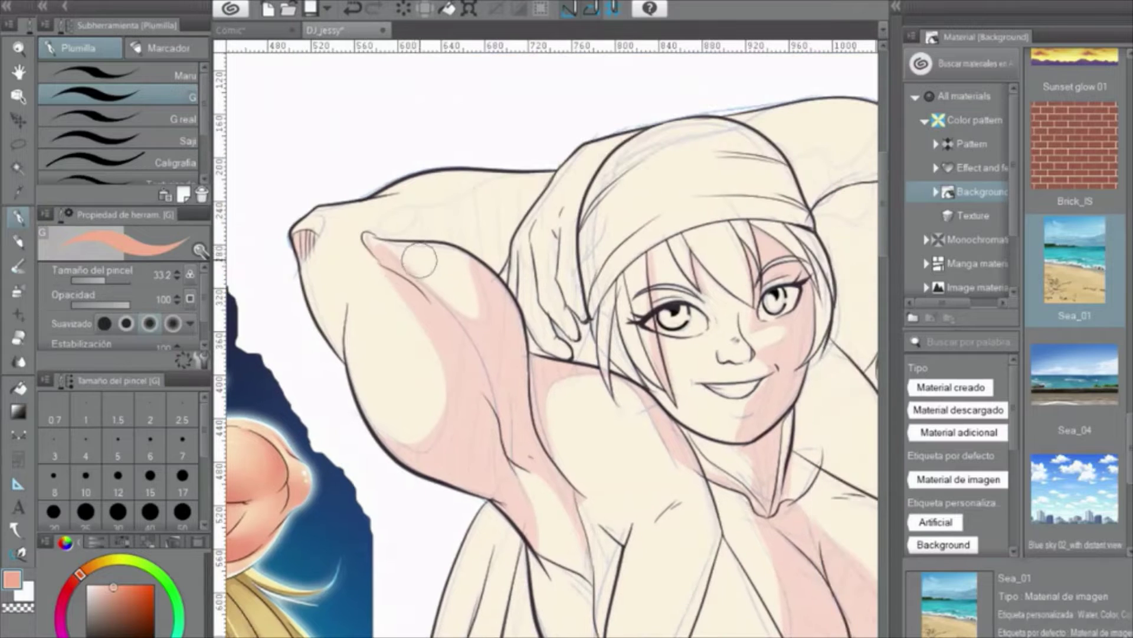
key("g")
left_click(522, 206)
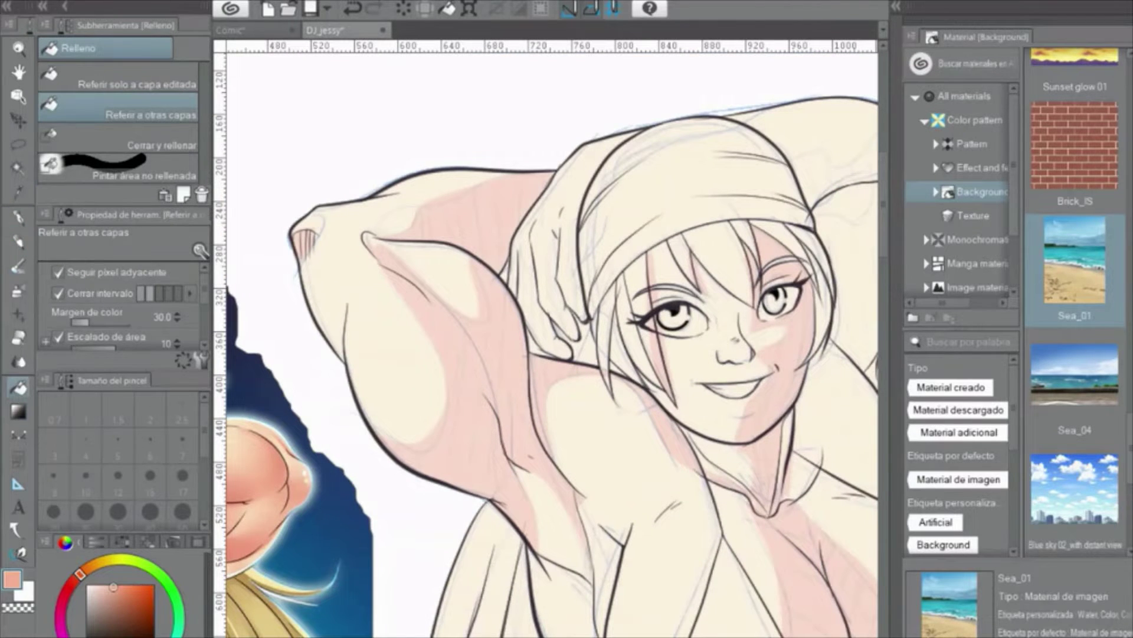
Paint the shadows on the back of the hand and between the fingers resting against the headscarf
scroll(780, 271, "up", 2)
key("p")
mouse_move(484, 154)
left_mouse_down()
mouse_move(447, 274)
mouse_move(476, 355)
mouse_move(487, 226)
mouse_move(502, 336)
mouse_move(519, 291)
mouse_move(520, 345)
left_mouse_up()
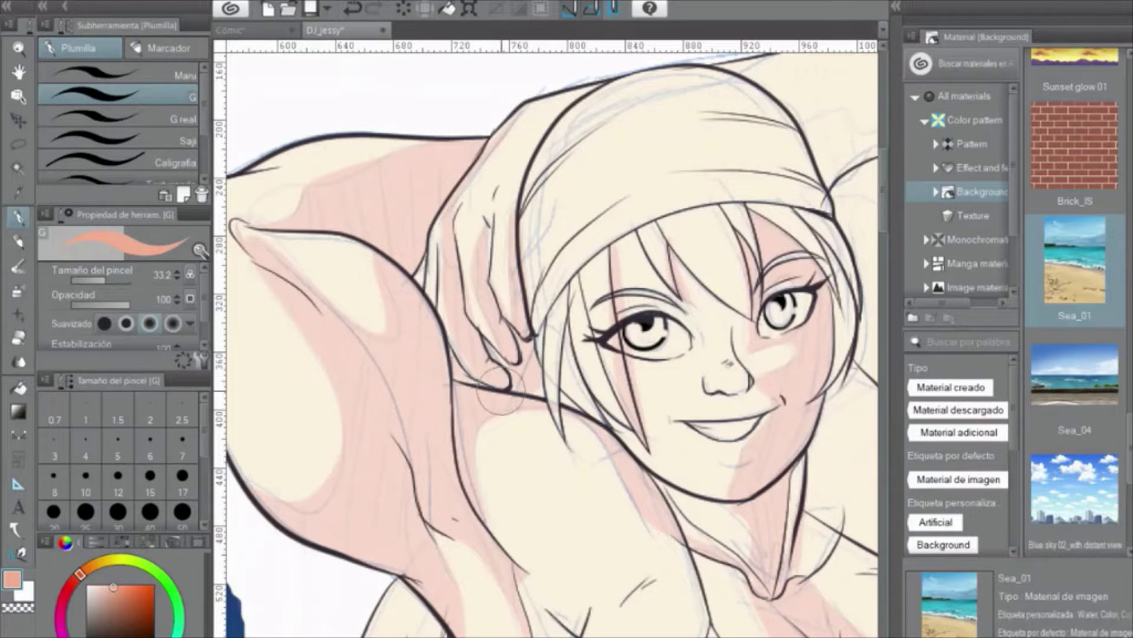
left_click_drag(500, 392, 316, 490)
Outline the forearm, elbow and upper-arm shadows on the other raised arm with the G pen and fill them
left_click_drag(751, 218, 643, 248)
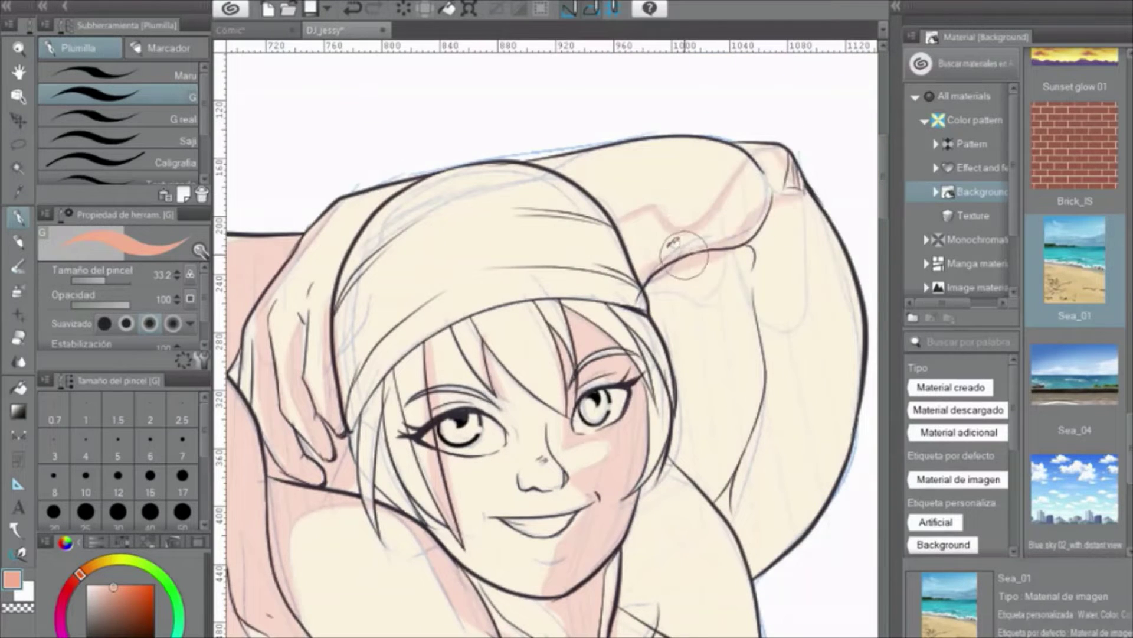
left_click_drag(665, 289, 647, 243)
left_click_drag(725, 241, 704, 193)
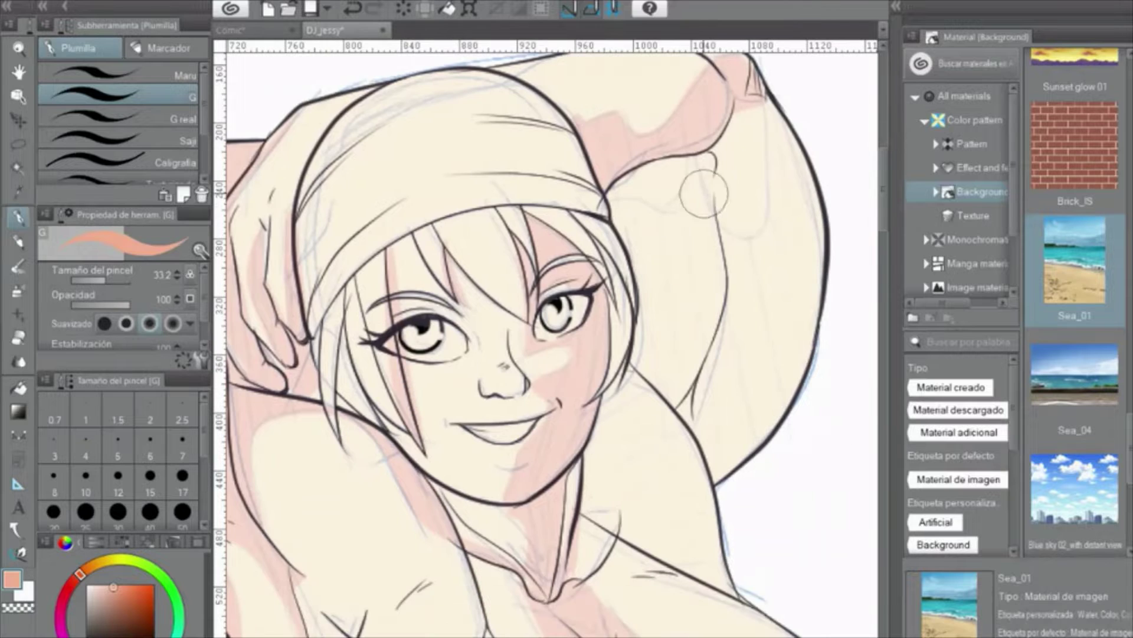
key("g")
left_click(732, 354)
scroll(734, 378, "down", 2)
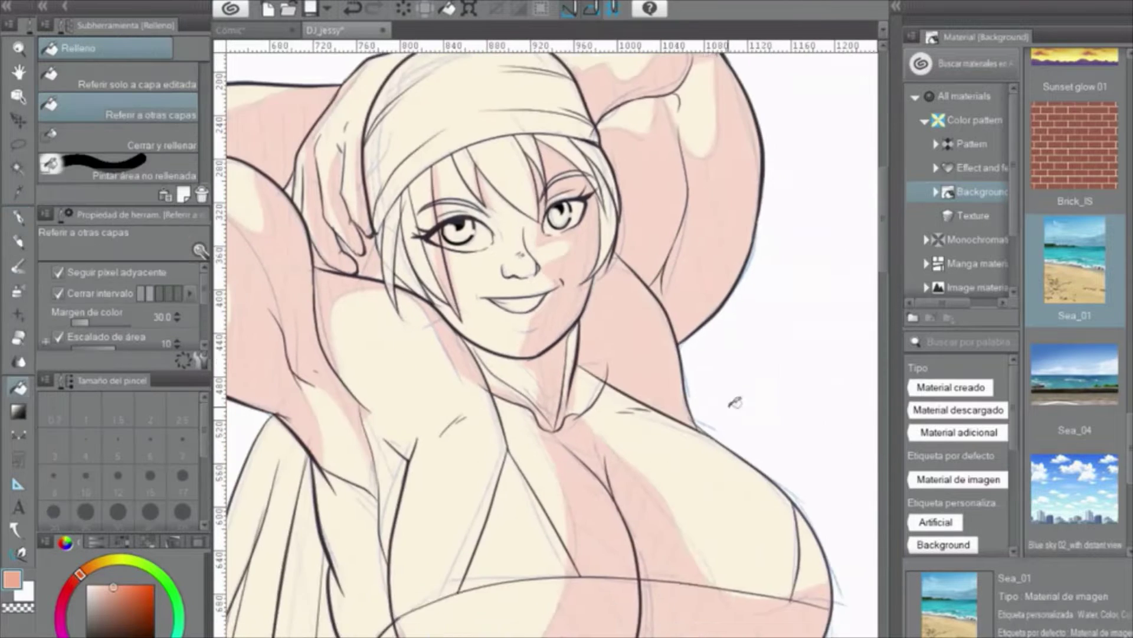
Outline the shadow edge down the middle of the abdominal muscles with the G pen and fill the shaded half
mouse_move(733, 397)
left_mouse_down()
mouse_move(641, 290)
mouse_move(653, 253)
left_mouse_up()
key("p")
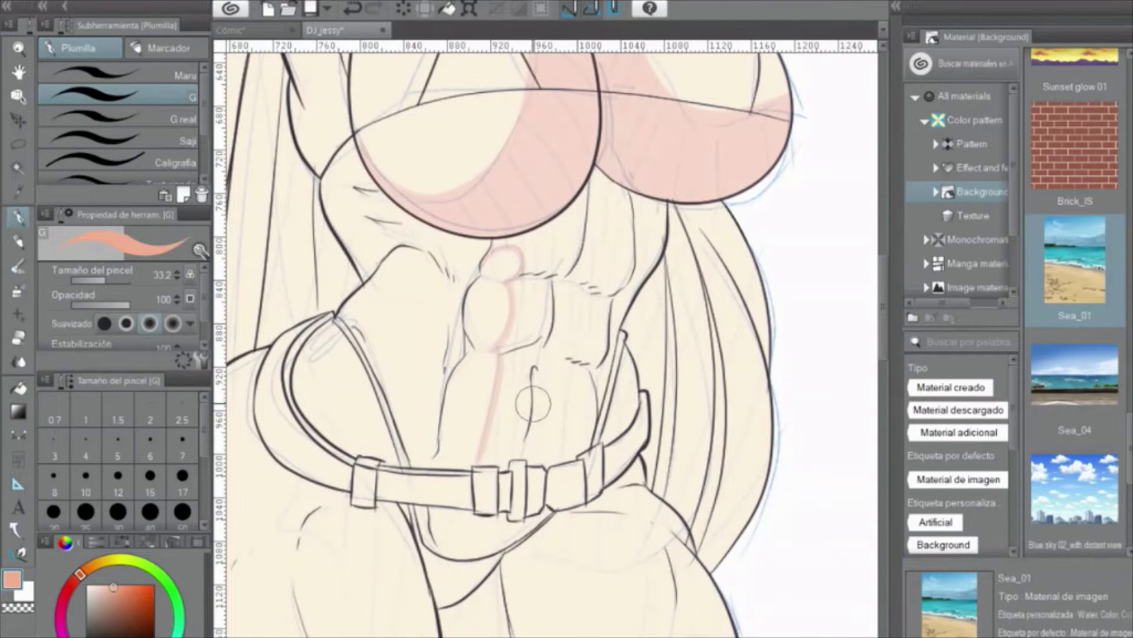
key("g")
left_click(533, 405)
Paint small shadows on the ribs under the chest and along the side of the waist
left_click_drag(381, 207, 463, 213)
key("p")
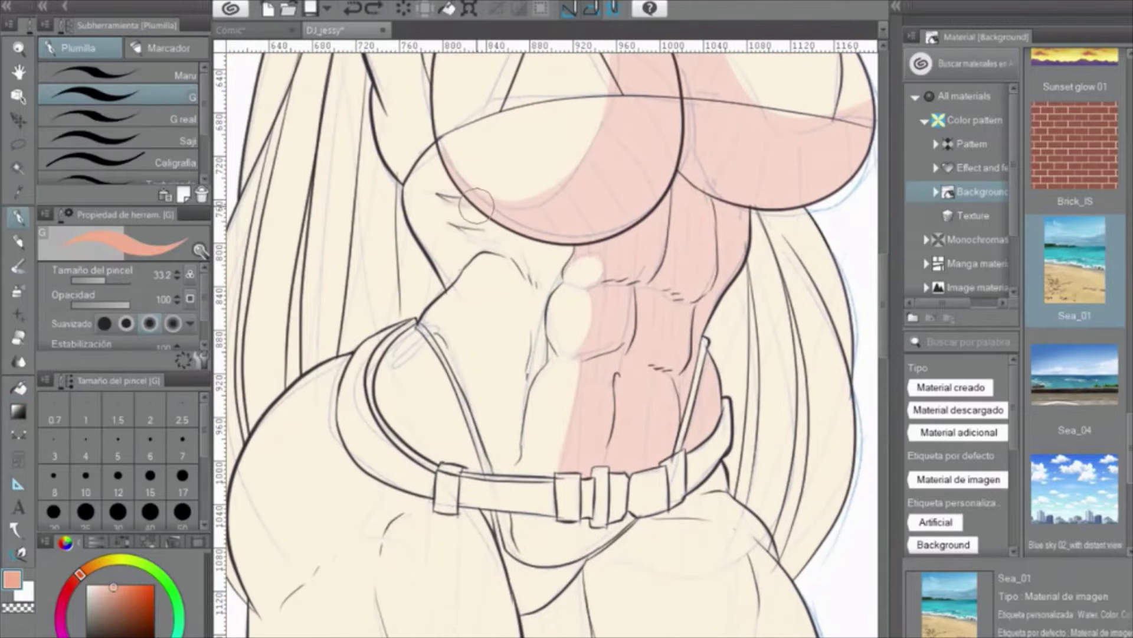
scroll(466, 204, "down", 2)
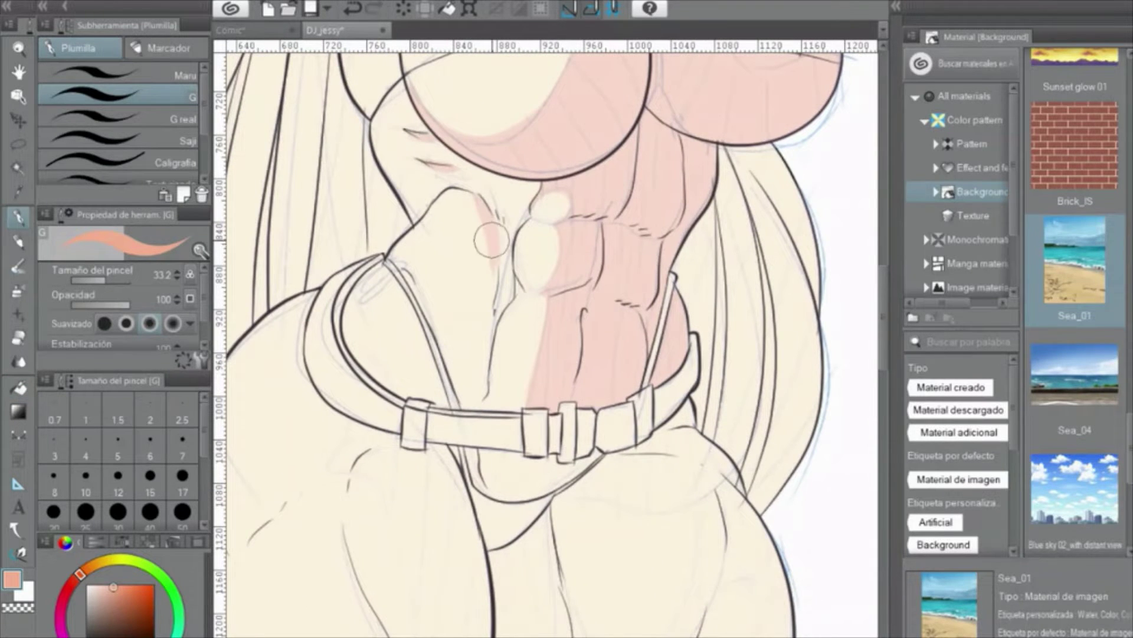
Outline the shadow edge down the thigh nearest the reference, from the hip to just above the knee
left_click_drag(397, 548, 503, 359)
scroll(507, 365, "down", 7)
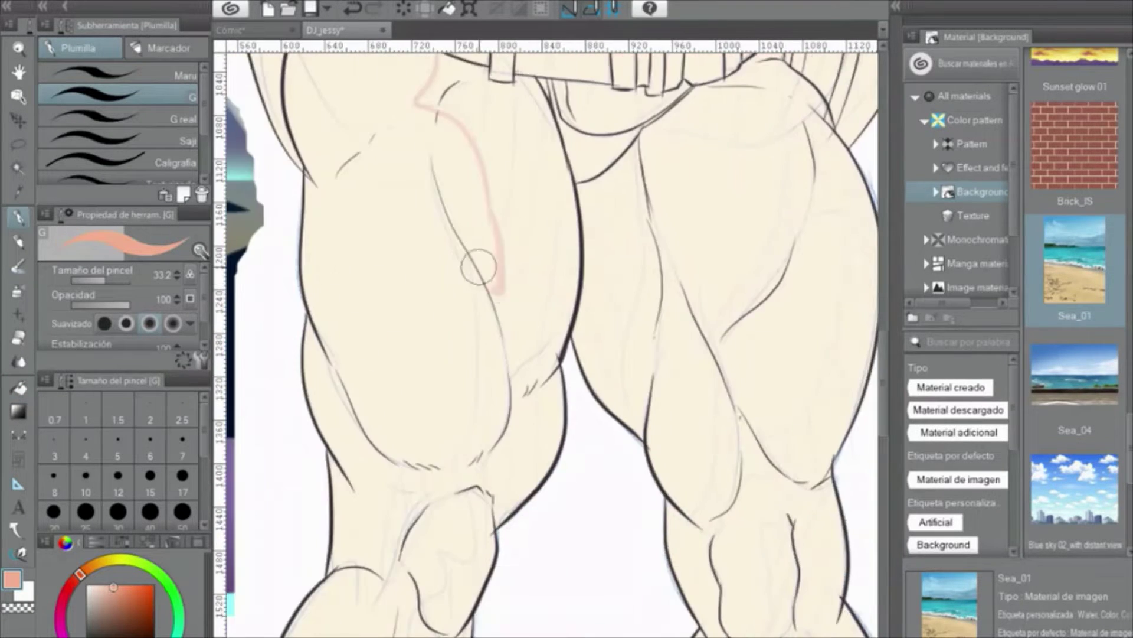
left_click_drag(480, 152, 385, 384)
scroll(385, 385, "down", 2)
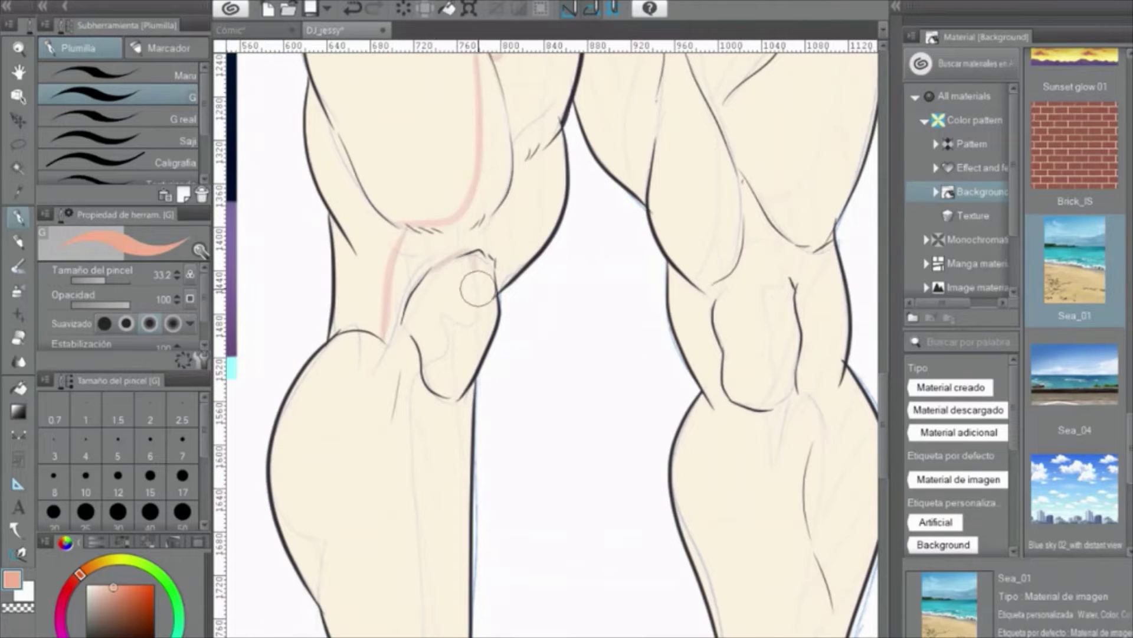
Outline the shadow edges around the same leg's kneecap, calf, shin and foot with the G pen
scroll(395, 324, "down", 2)
left_click_drag(421, 277, 424, 444)
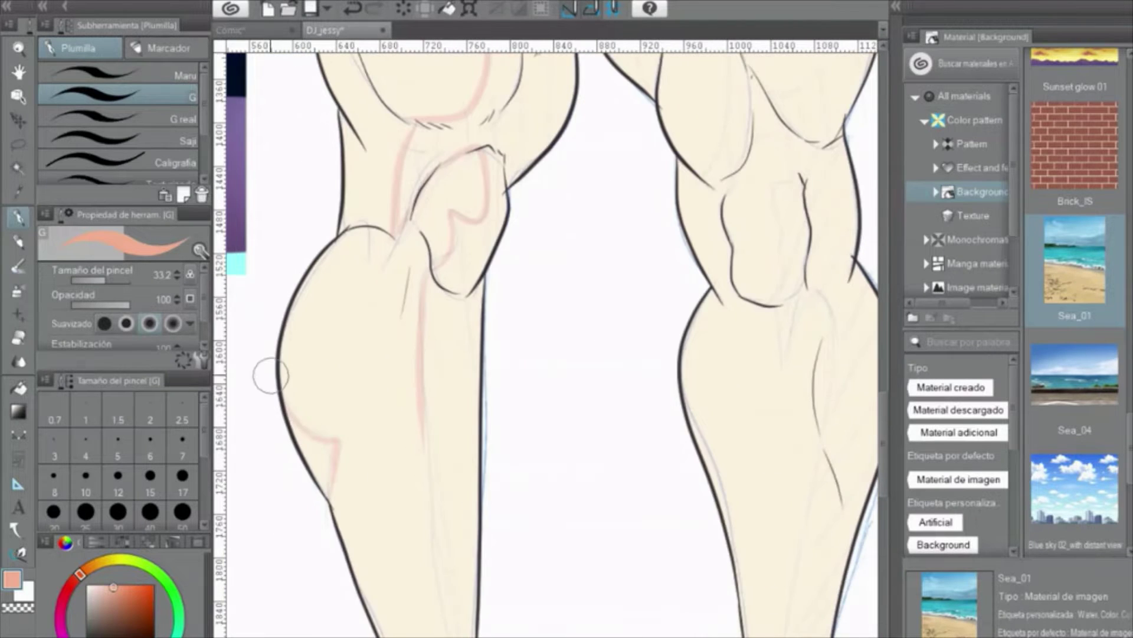
scroll(271, 376, "down", 4)
left_click_drag(430, 256, 437, 422)
scroll(386, 223, "down", 3)
scroll(458, 476, "up", 5)
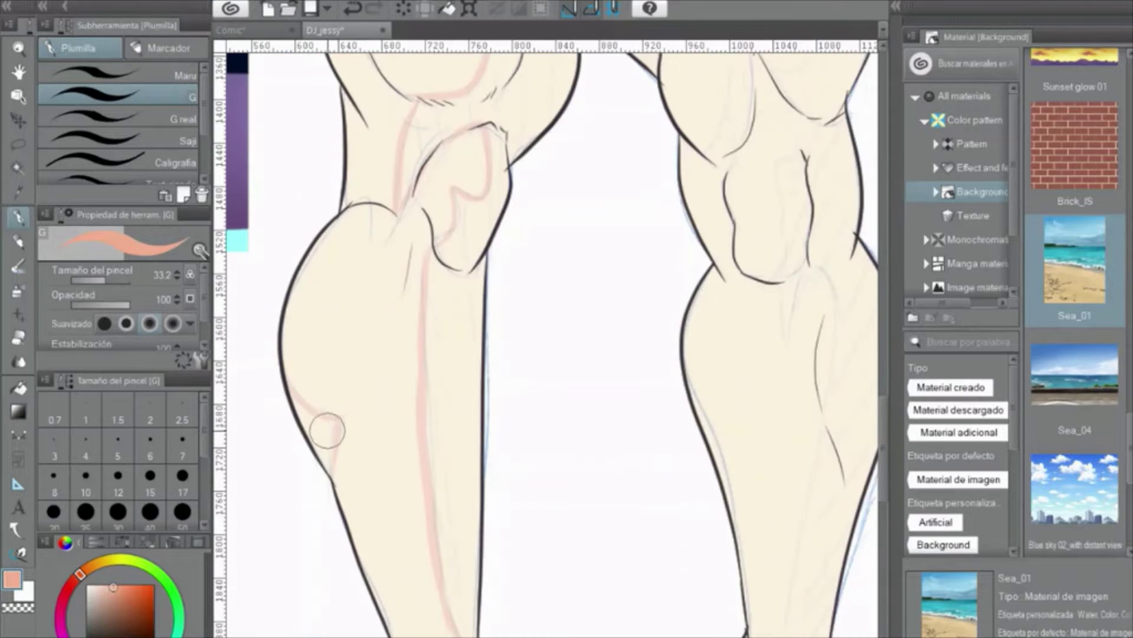
Fill the outlined shadow areas of that leg, from the thigh down to the ankle
key("g")
left_click(389, 207)
scroll(588, 365, "down", 2)
scroll(588, 365, "down", 5)
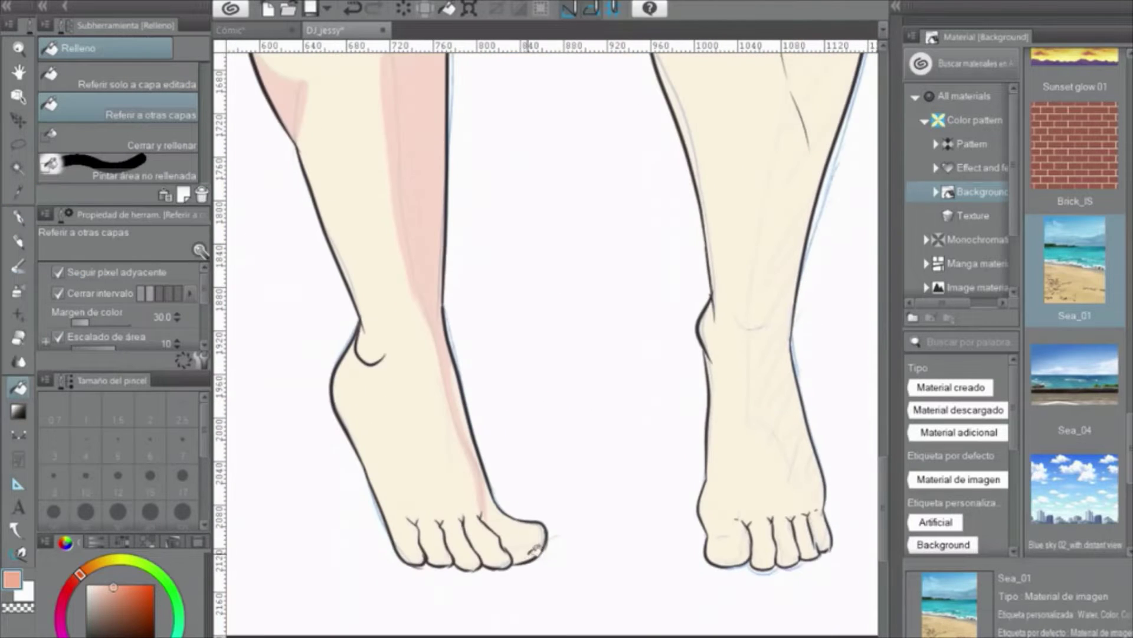
Cover the unfilled gap in the ankle shadow with the G pen and shade the undersides of the toes
key("p")
scroll(360, 535, "up", 3)
scroll(653, 413, "up", 3)
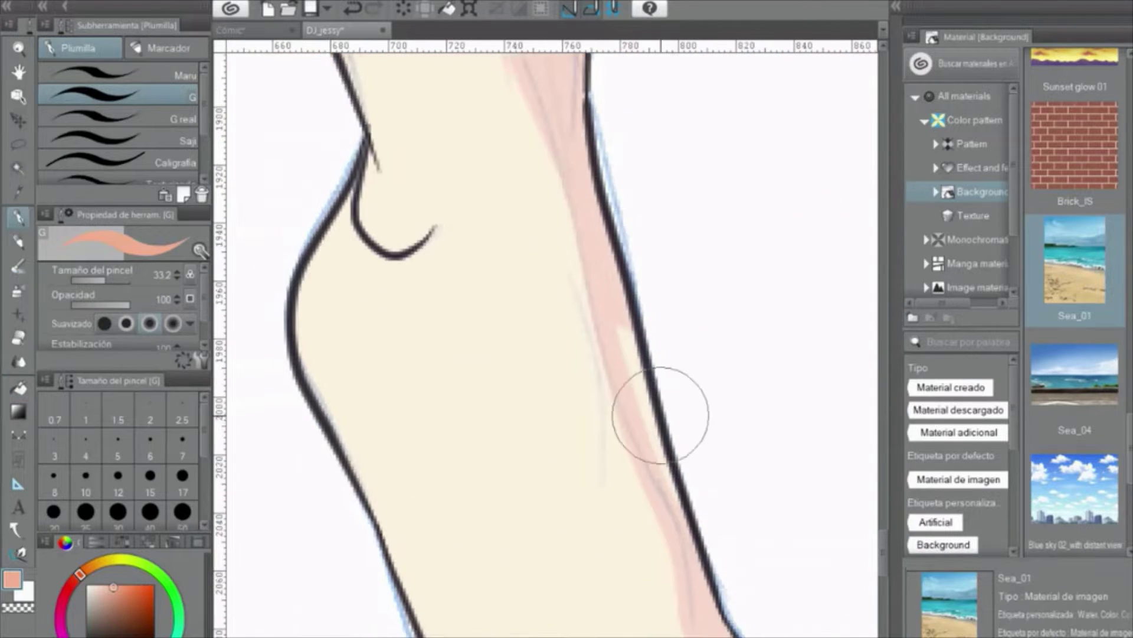
scroll(653, 413, "down", 3)
left_click_drag(431, 595, 745, 527)
scroll(747, 528, "down", 2)
Outline the shadow edge across the top of the other thigh and down its muscles, redrawing the undone stroke
scroll(372, 387, "up", 8)
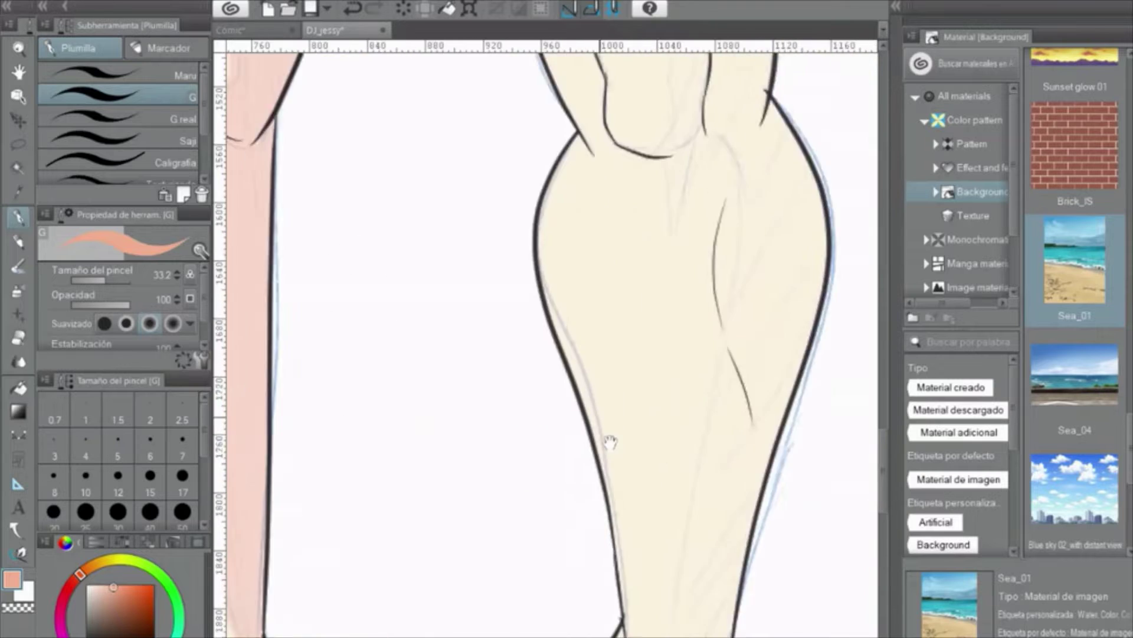
key("p")
key("p")
left_click_drag(522, 155, 726, 144)
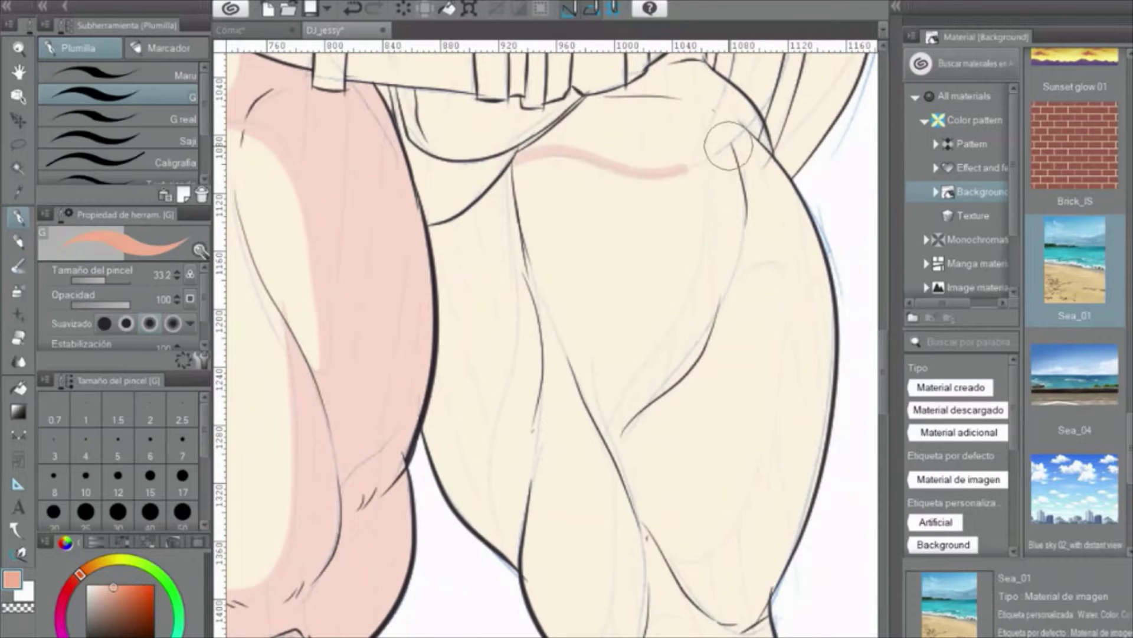
scroll(726, 144, "down", 3)
left_click_drag(717, 77, 602, 356)
scroll(602, 357, "up", 2)
key("ctrl+z")
left_click_drag(514, 130, 520, 526)
Outline the rounded highlight boundary of the outer thigh muscle above the knee with the G pen
scroll(520, 525, "down", 5)
scroll(519, 525, "right", 3)
mouse_move(446, 407)
left_mouse_down()
mouse_move(483, 230)
mouse_move(592, 301)
left_mouse_up()
scroll(483, 226, "up", 3)
scroll(519, 160, "right", 1)
scroll(591, 303, "up", 3)
Fill the inner thigh shadow, undo the misplaced fill, and fill the muscle shadow above the inner knee
key("g")
scroll(591, 302, "down", 5)
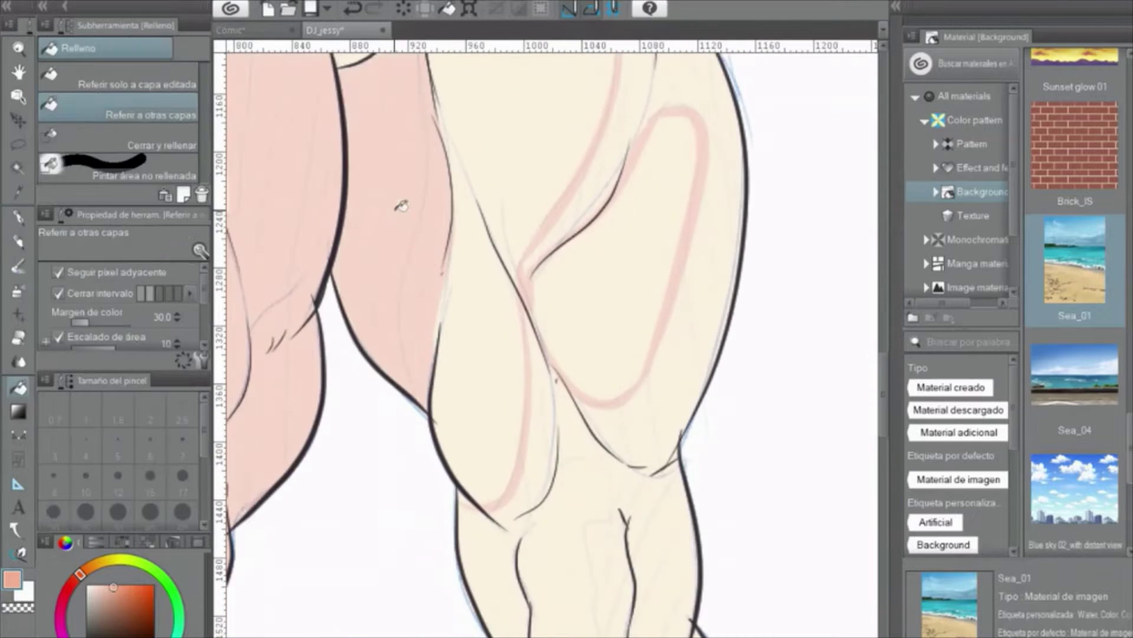
left_click(613, 317)
key("ctrl+z")
key("p")
key("g")
left_click(511, 278)
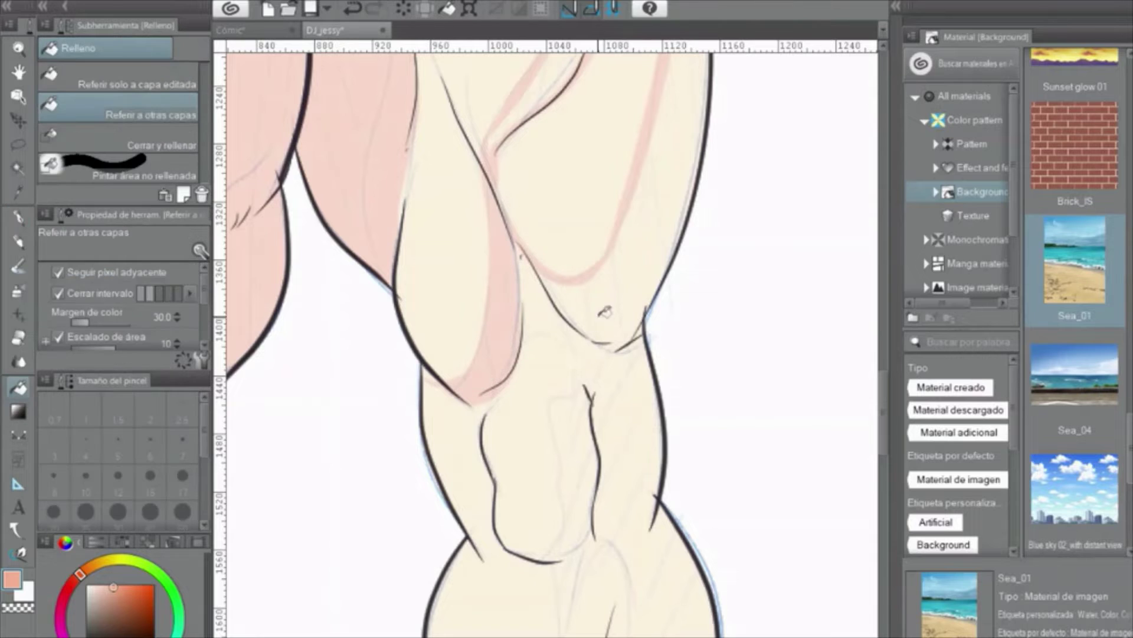
Outline the shadow edge down that leg's kneecap, shin and foot with the G pen, and fill the leg's shaded side
key("p")
left_click_drag(576, 511, 576, 294)
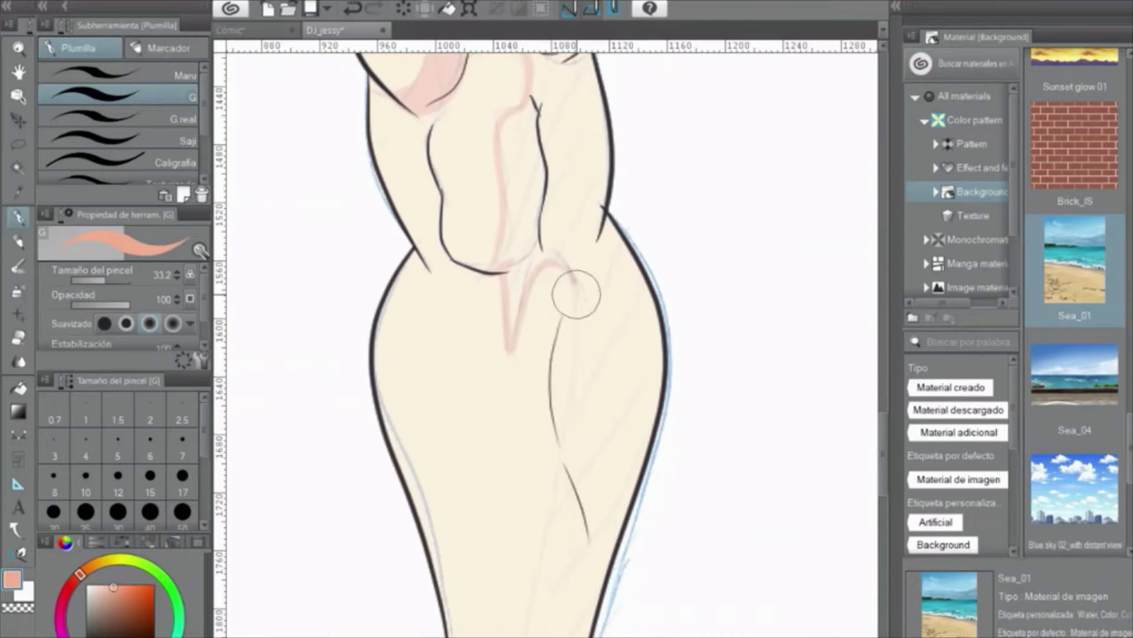
scroll(585, 324, "down", 10)
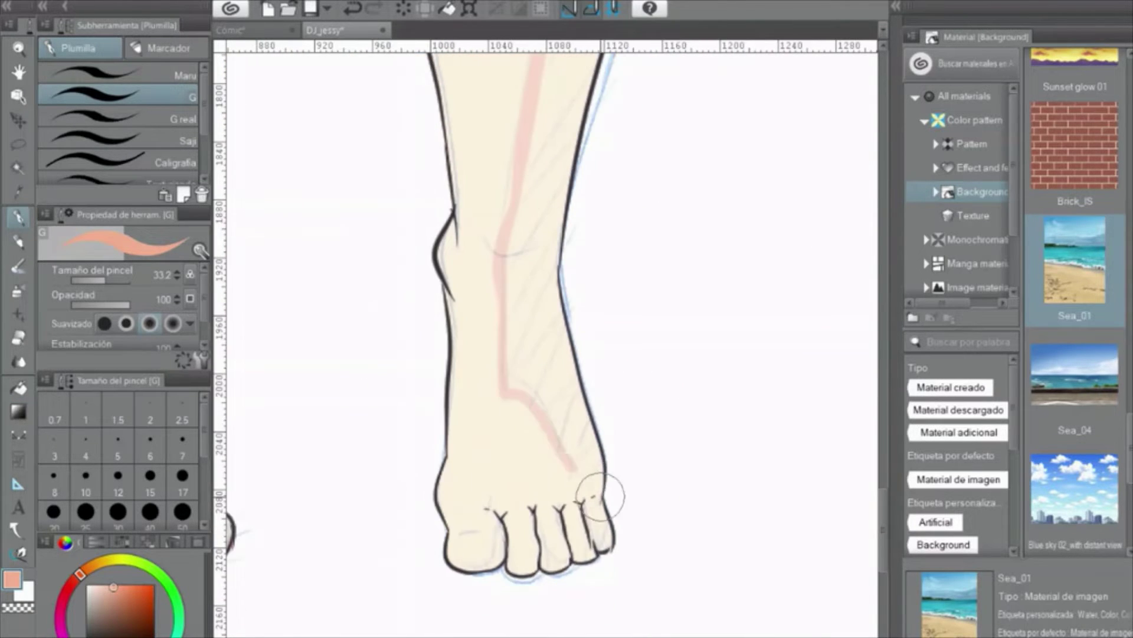
scroll(544, 422, "up", 15)
key("g")
scroll(543, 422, "down", 5)
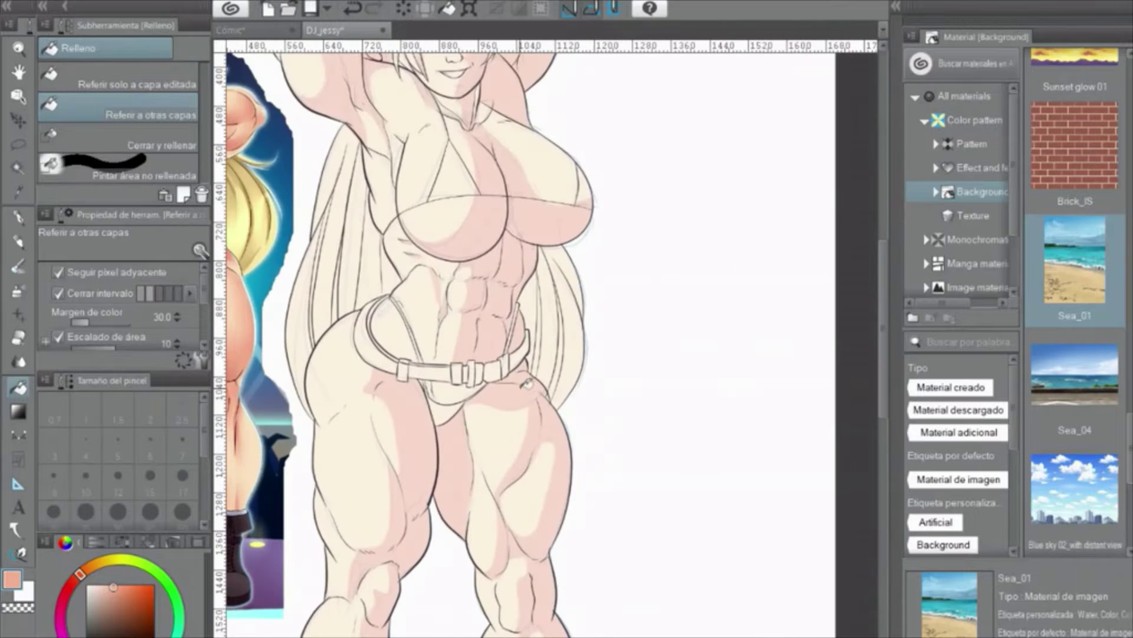
Shade the undersides of the toes on the front-facing foot with the G pen
scroll(756, 331, "down", 3)
scroll(620, 472, "up", 8)
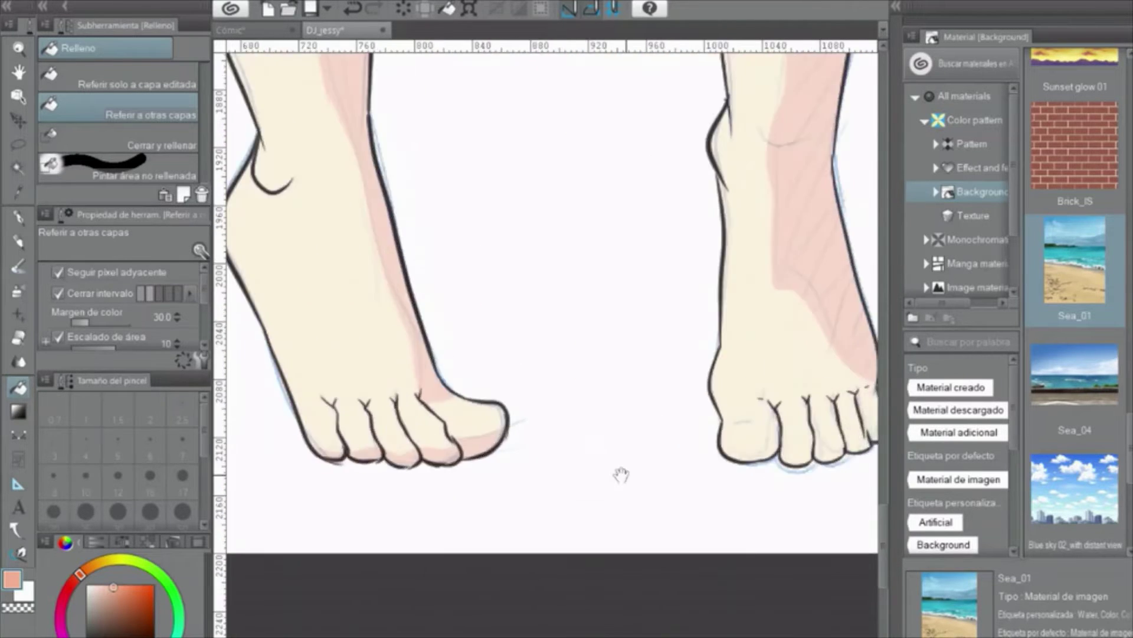
key("p")
scroll(580, 270, "up", 1)
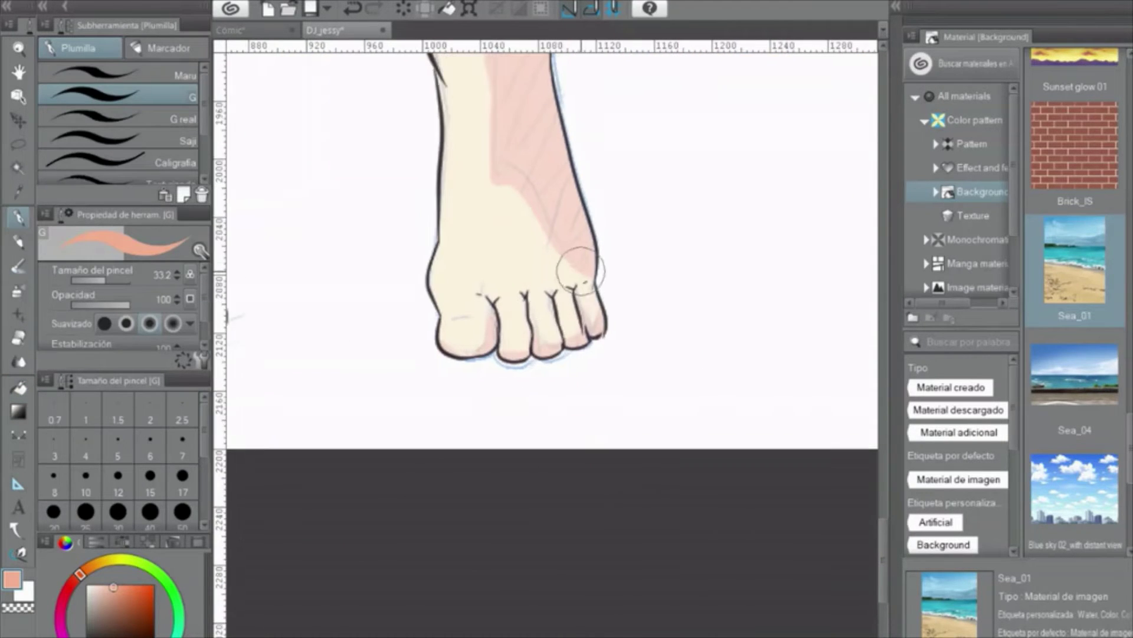
Refine the edge of the front-facing leg's calf shadow with the G pen in transparent colour
scroll(489, 296, "up", 6)
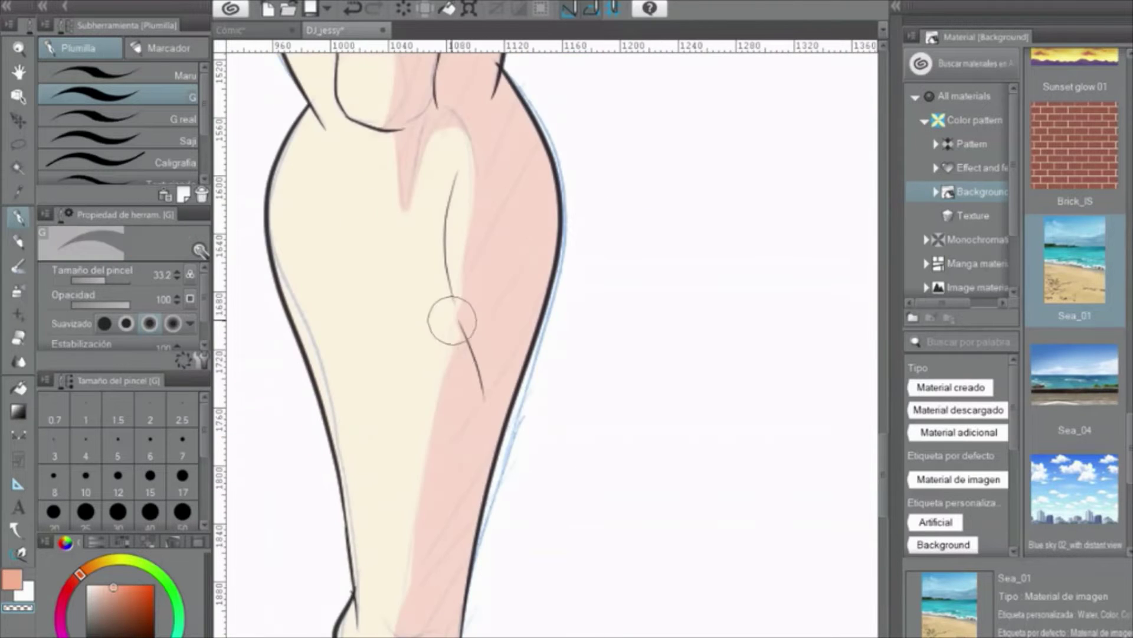
scroll(466, 286, "up", 10)
scroll(506, 228, "down", 2)
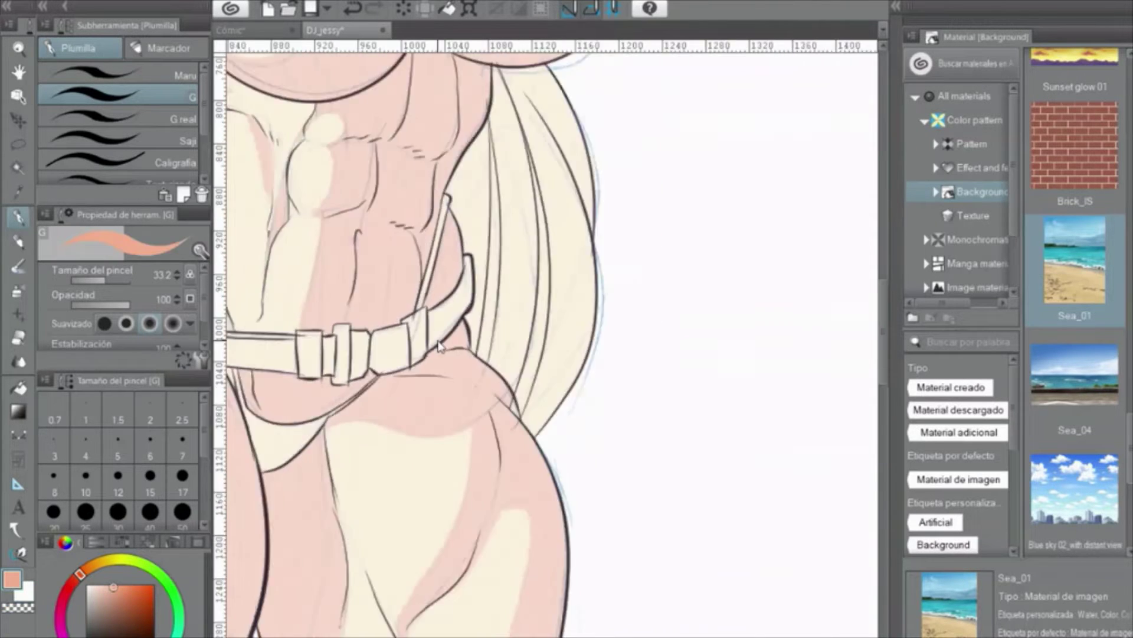
scroll(453, 344, "down", 3)
scroll(450, 336, "down", 4)
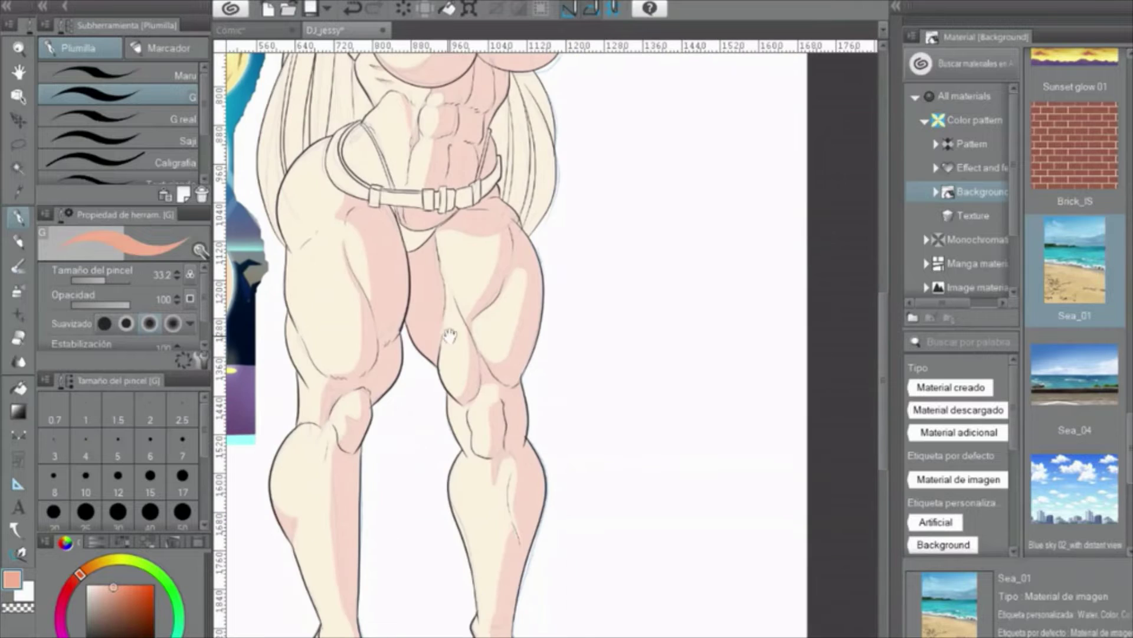
scroll(447, 280, "down", 2)
scroll(328, 335, "up", 1)
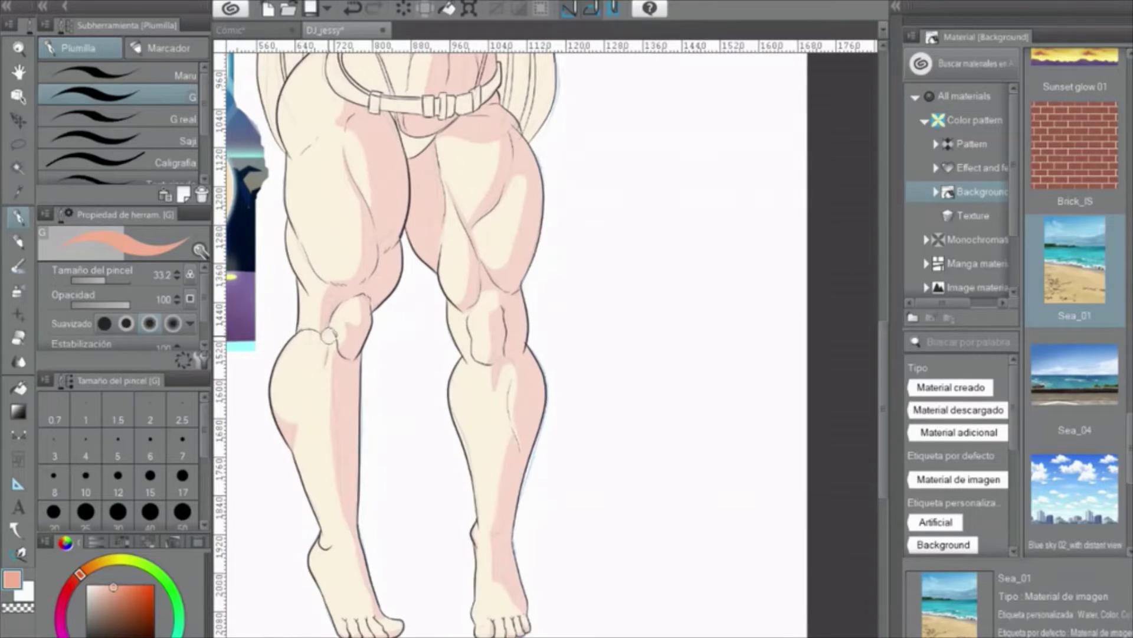
Review the shadows over the whole figure and feet against the coloured reference
scroll(332, 352, "up", 2)
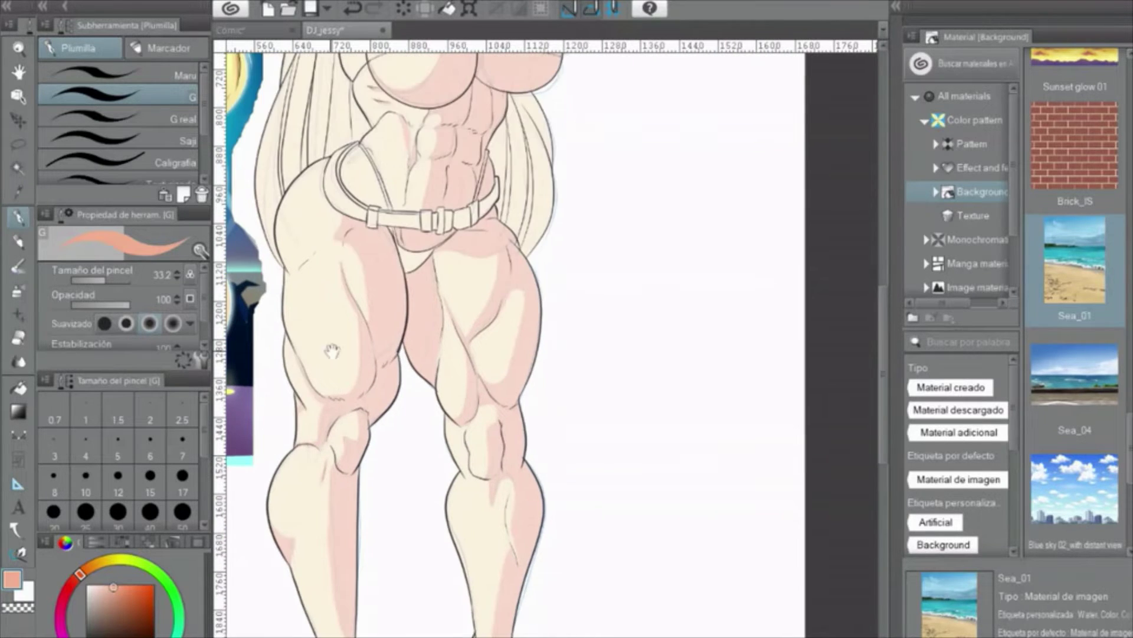
scroll(332, 351, "up", 6)
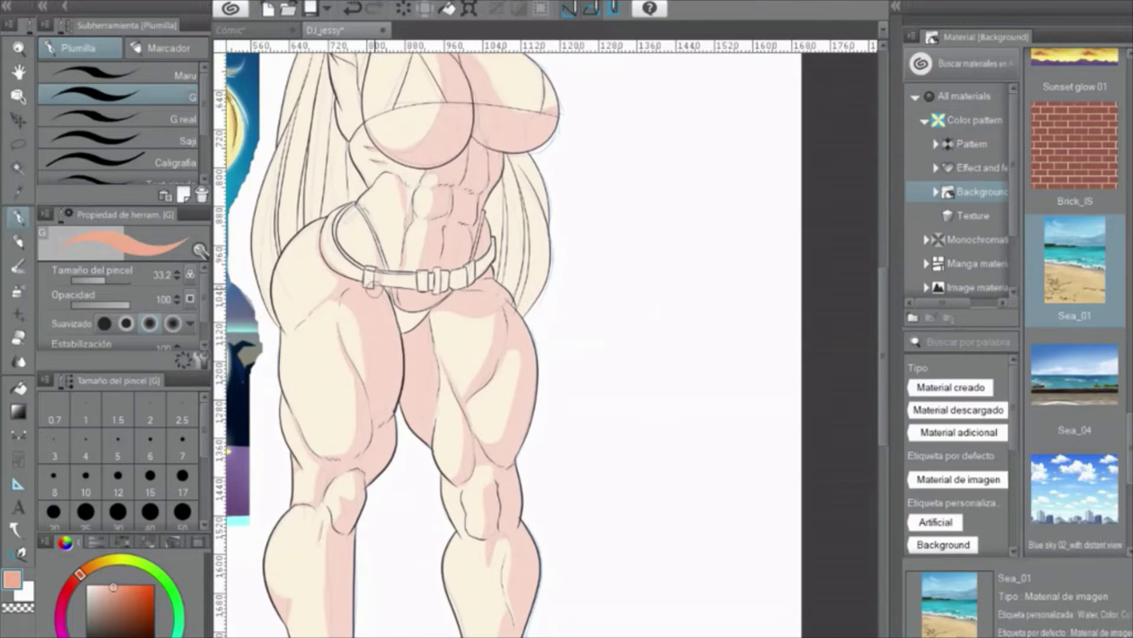
scroll(615, 400, "down", 4)
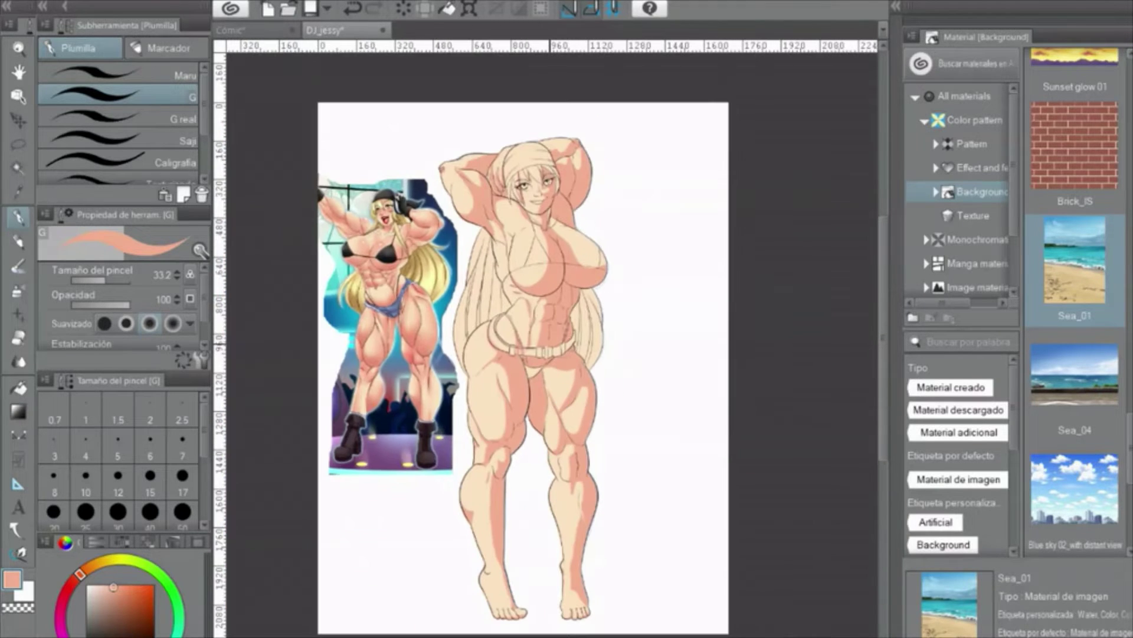
scroll(499, 330, "up", 6)
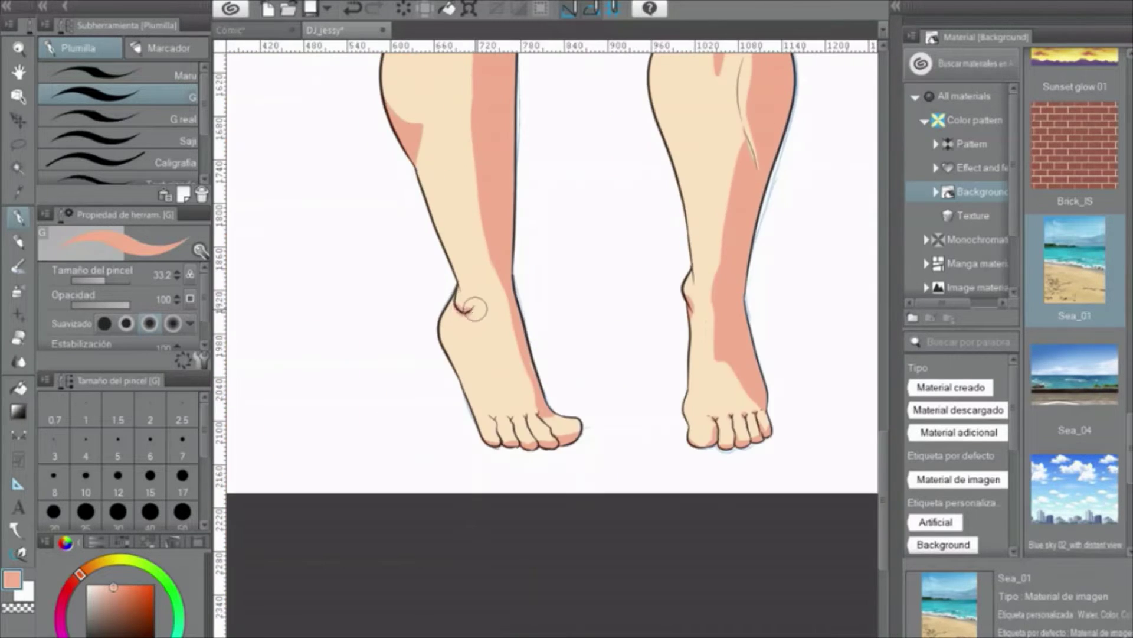
scroll(543, 303, "down", 3)
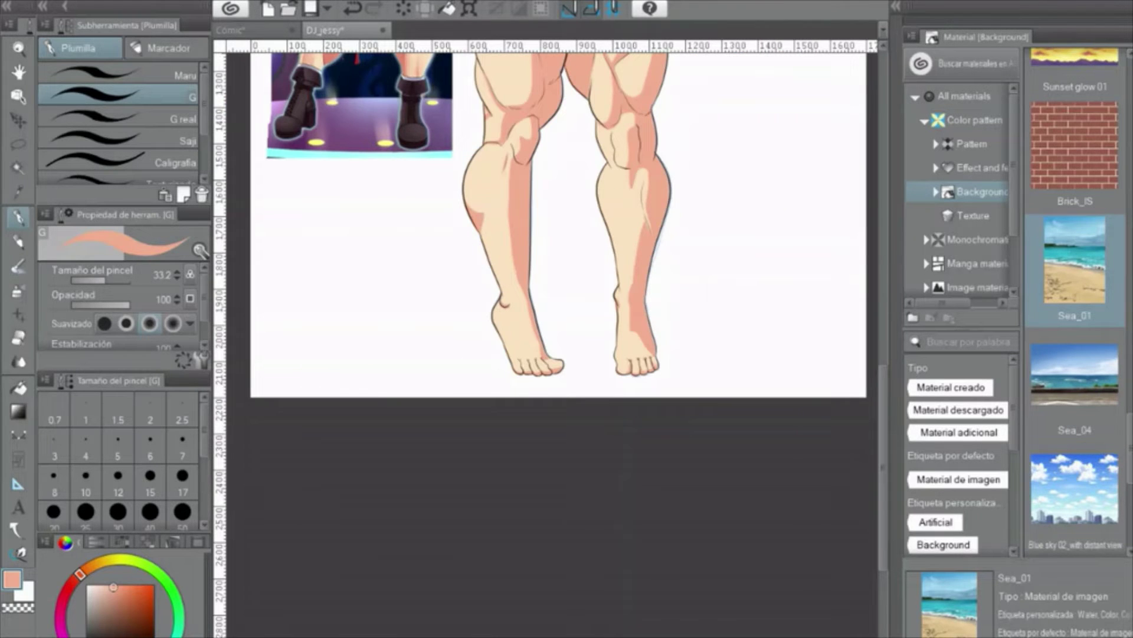
scroll(607, 442, "down", 3)
scroll(607, 442, "up", 3)
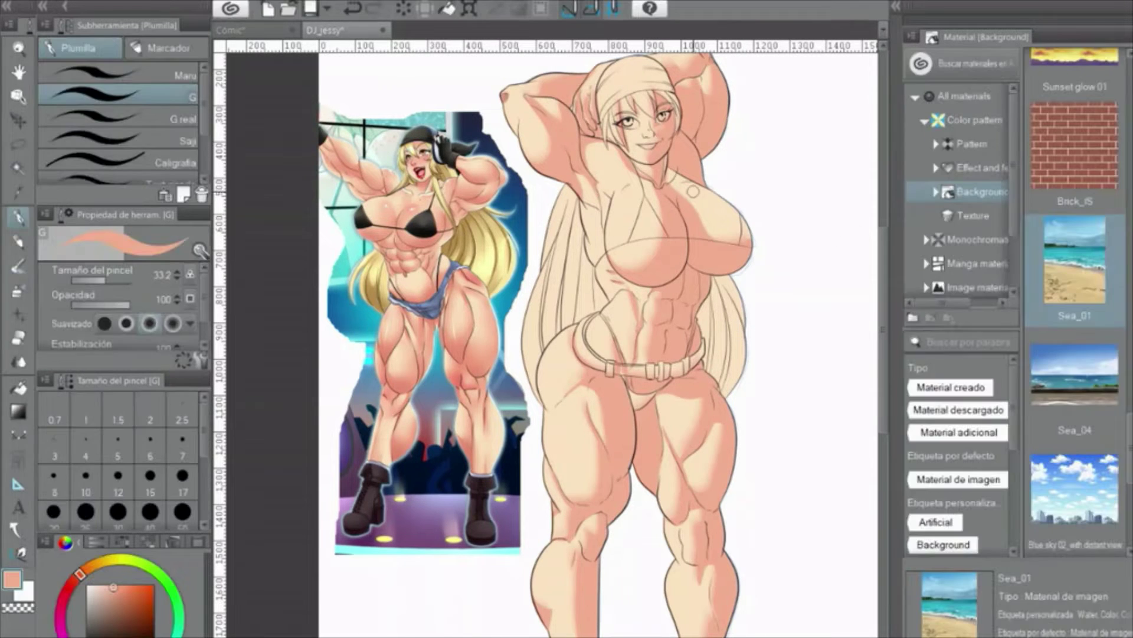
scroll(685, 236, "down", 2)
scroll(685, 237, "up", 5)
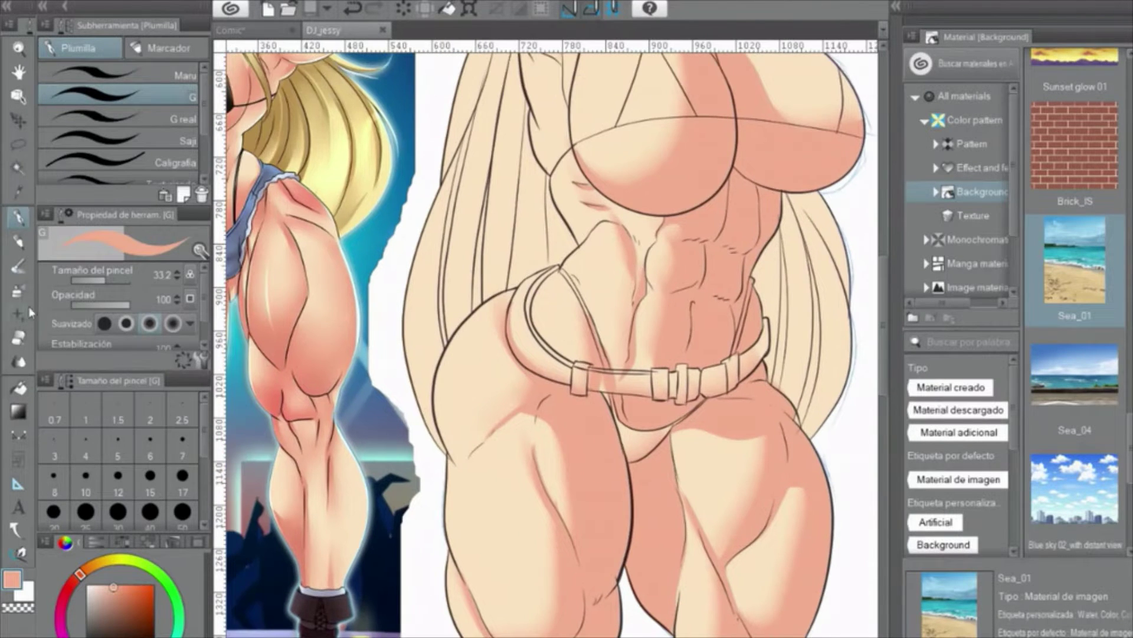
Soften the shadows on the hip, thighs and lower legs with the Suave airbrush
left_click(18, 290)
scroll(472, 354, "down", 4)
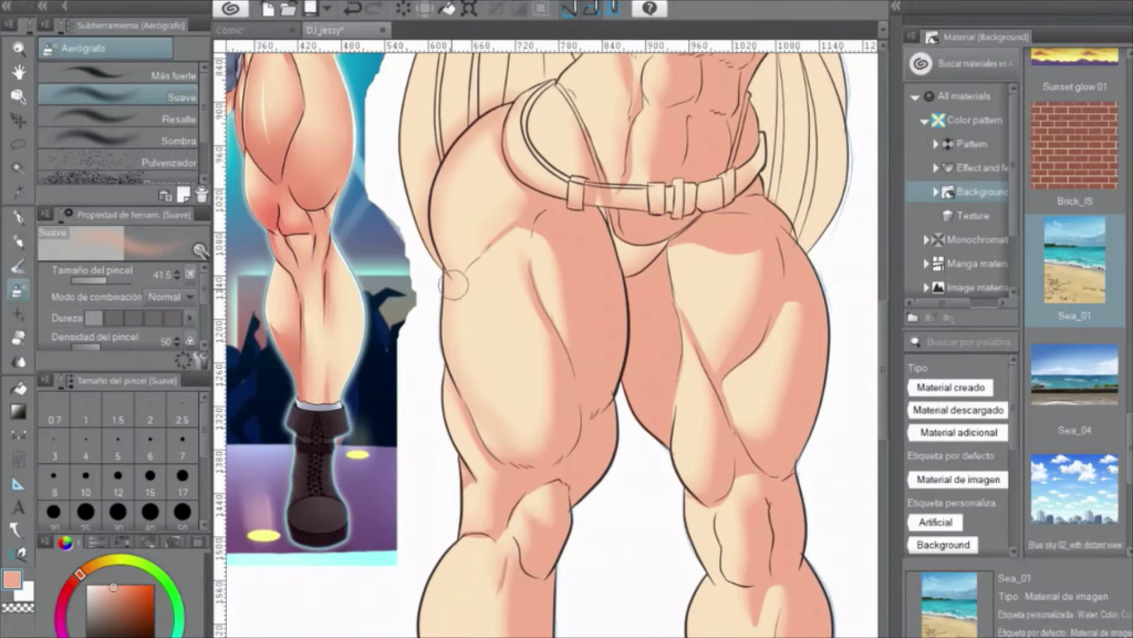
scroll(453, 286, "down", 5)
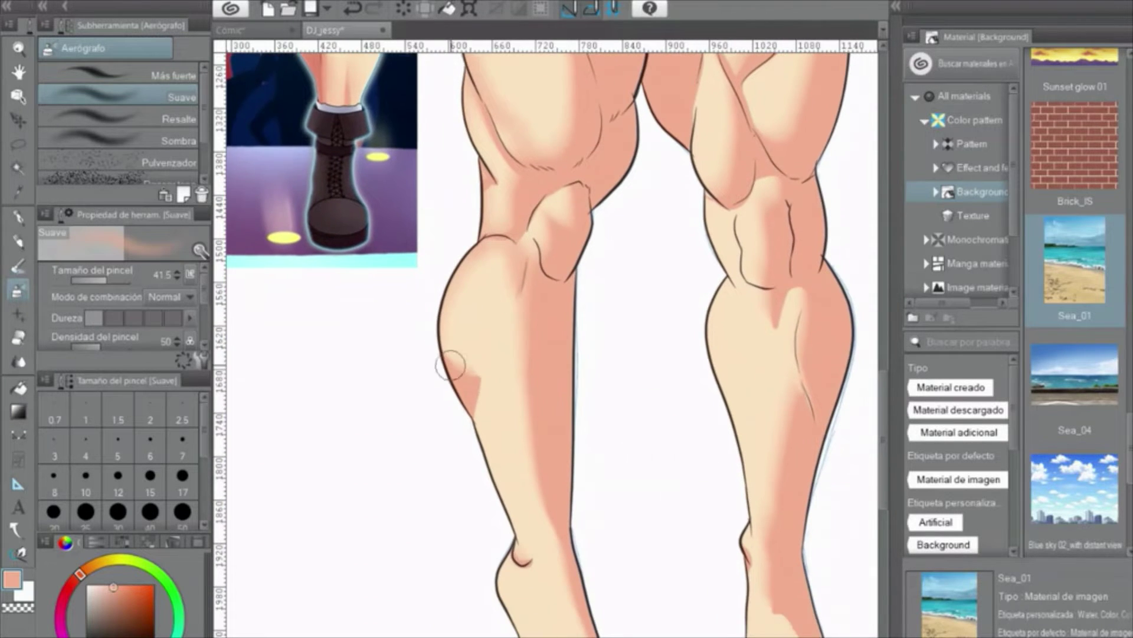
scroll(472, 447, "down", 2)
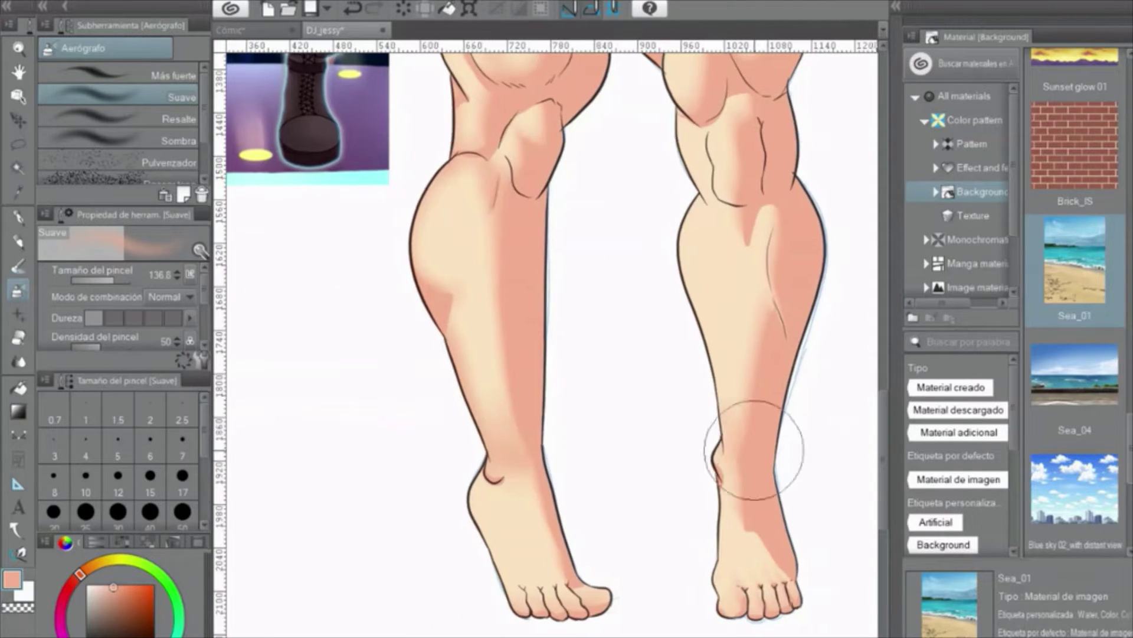
Add soft Suave airbrush shadows on the inner thigh, waist and side of the torso, using brush sizes 49.4 and 31.5
scroll(649, 437, "up", 2)
scroll(682, 354, "up", 6)
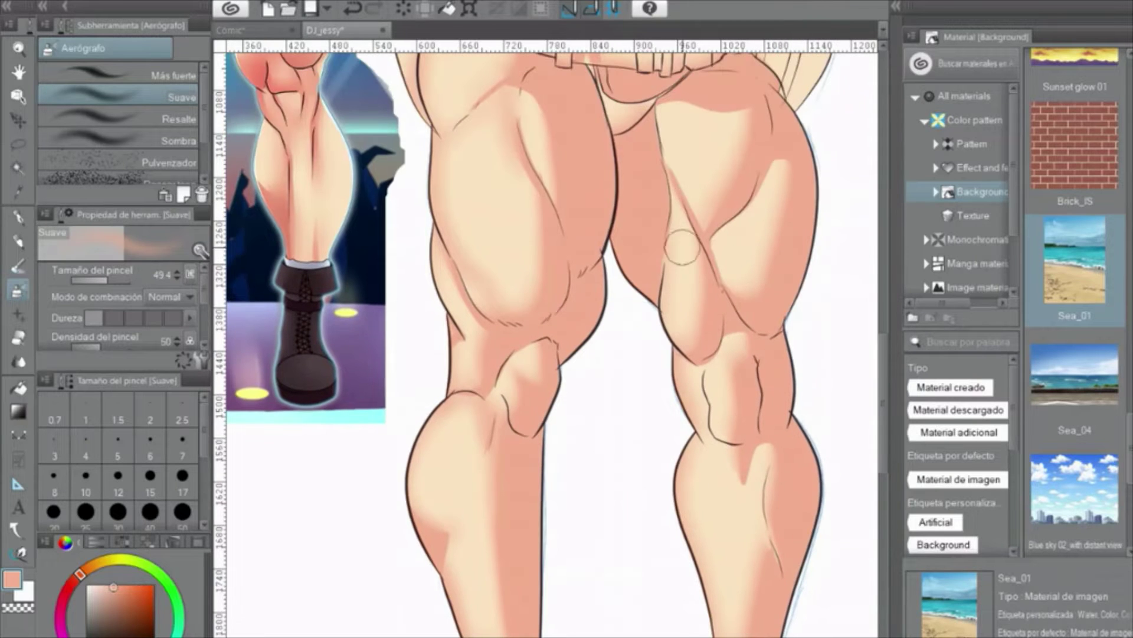
scroll(542, 273, "up", 5)
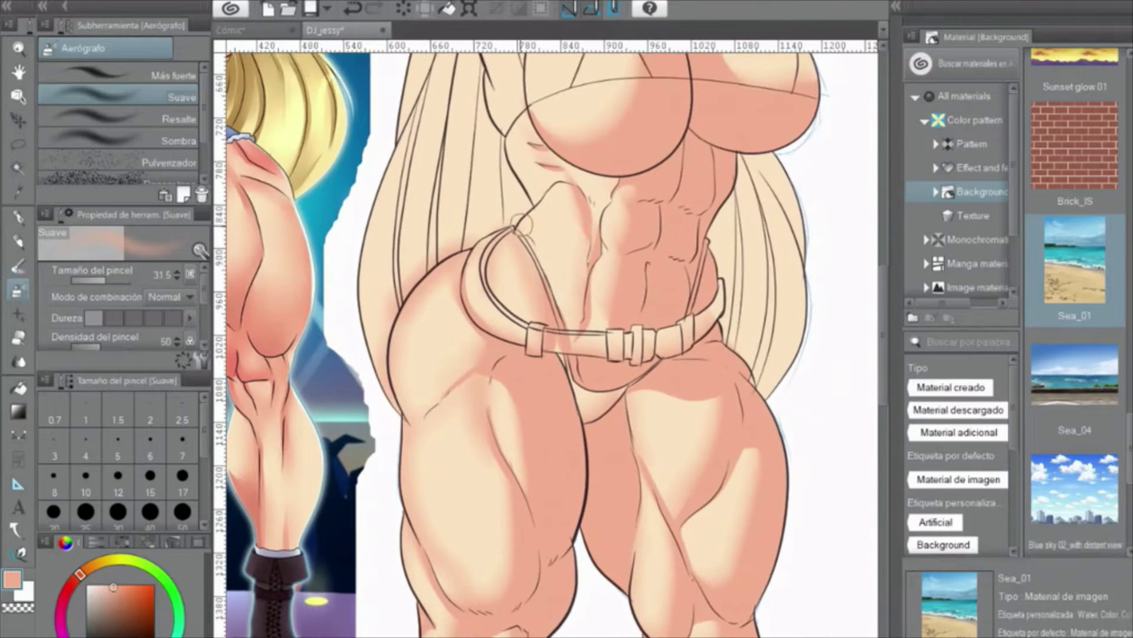
scroll(503, 204, "up", 4)
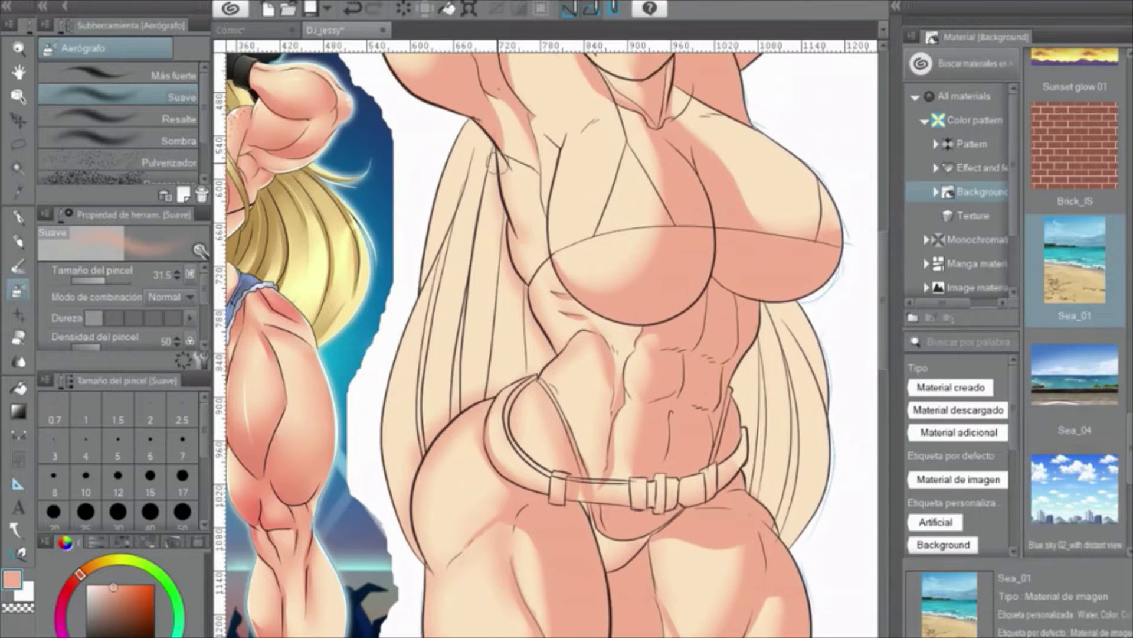
Lasso each side of the chest and shade it with a foreground-to-transparent gradient
key("m")
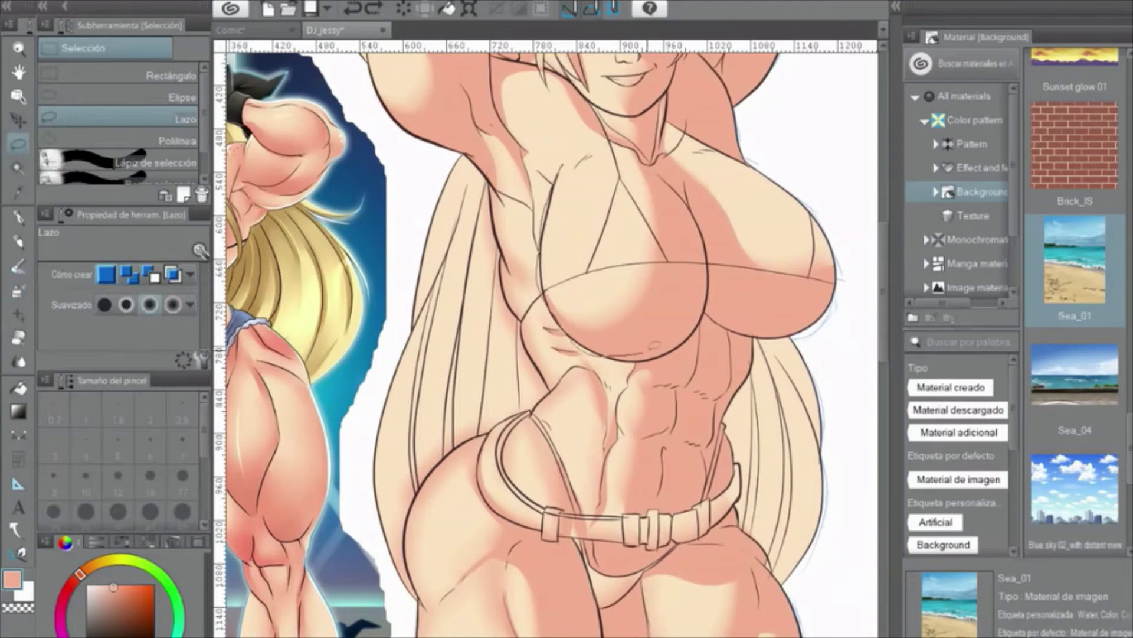
key("g")
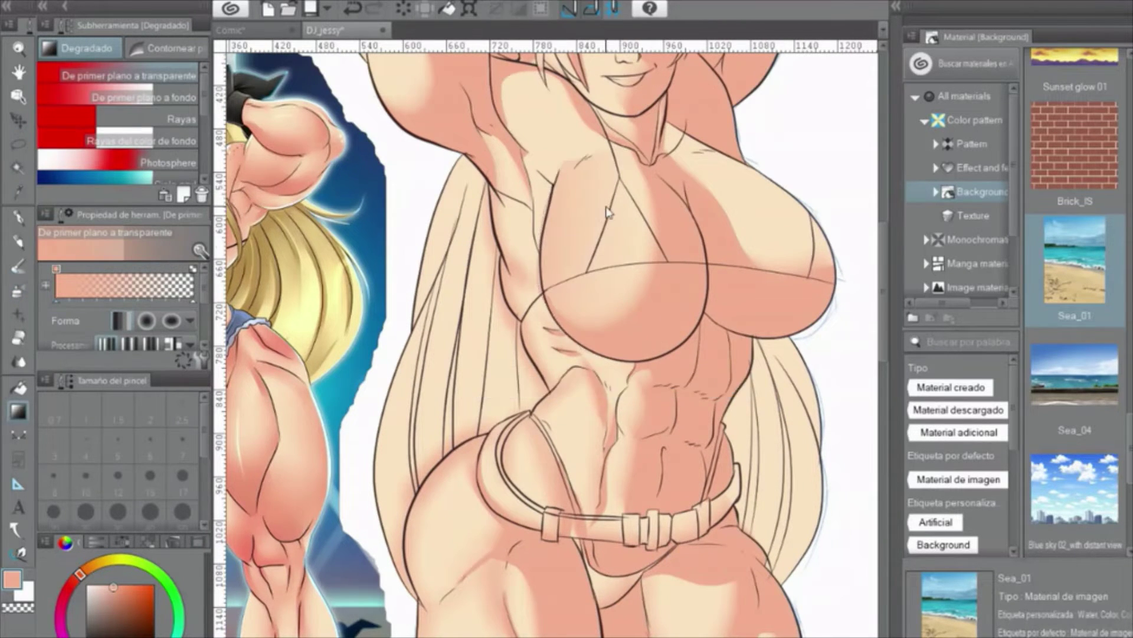
scroll(527, 417, "up", 2)
left_click_drag(527, 416, 213, 617)
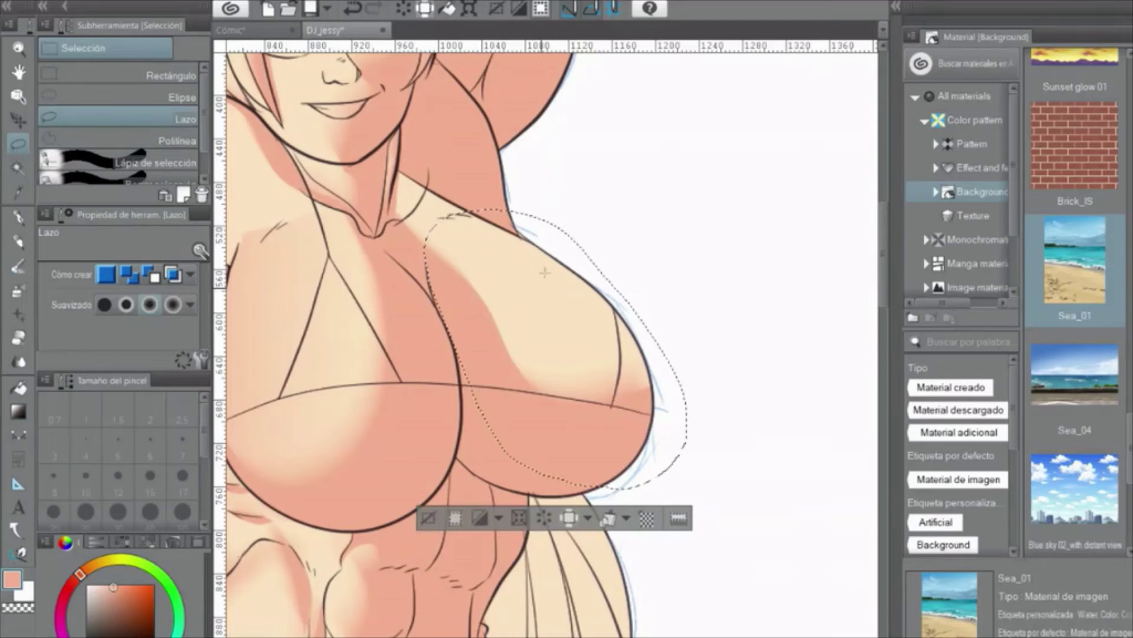
left_click_drag(709, 408, 588, 317)
key("ctrl+d")
Lasso the oblique beside the hip strap and shade it with the foreground-to-transparent gradient
scroll(589, 317, "down", 3)
scroll(470, 363, "up", 3)
key("m")
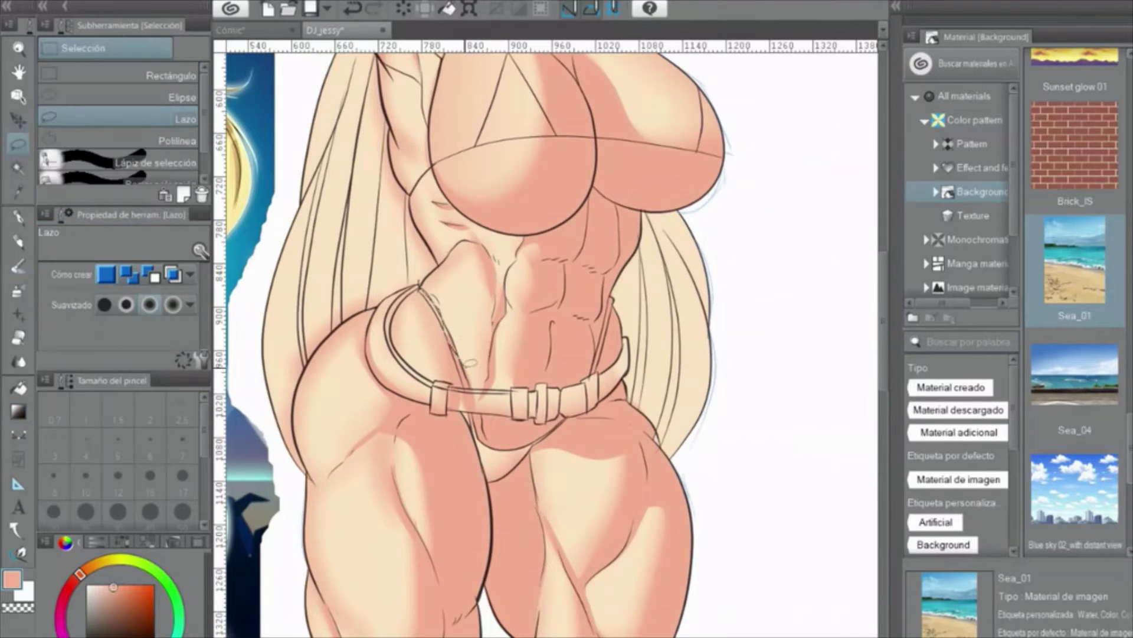
mouse_move(490, 366)
left_mouse_down()
mouse_move(435, 244)
mouse_move(506, 374)
left_mouse_up()
key("g")
key("ctrl+d")
Lasso the protruding outer hip below the belt and shade it with the foreground-to-transparent gradient
scroll(514, 425, "down", 3)
scroll(442, 253, "up", 2)
key("m")
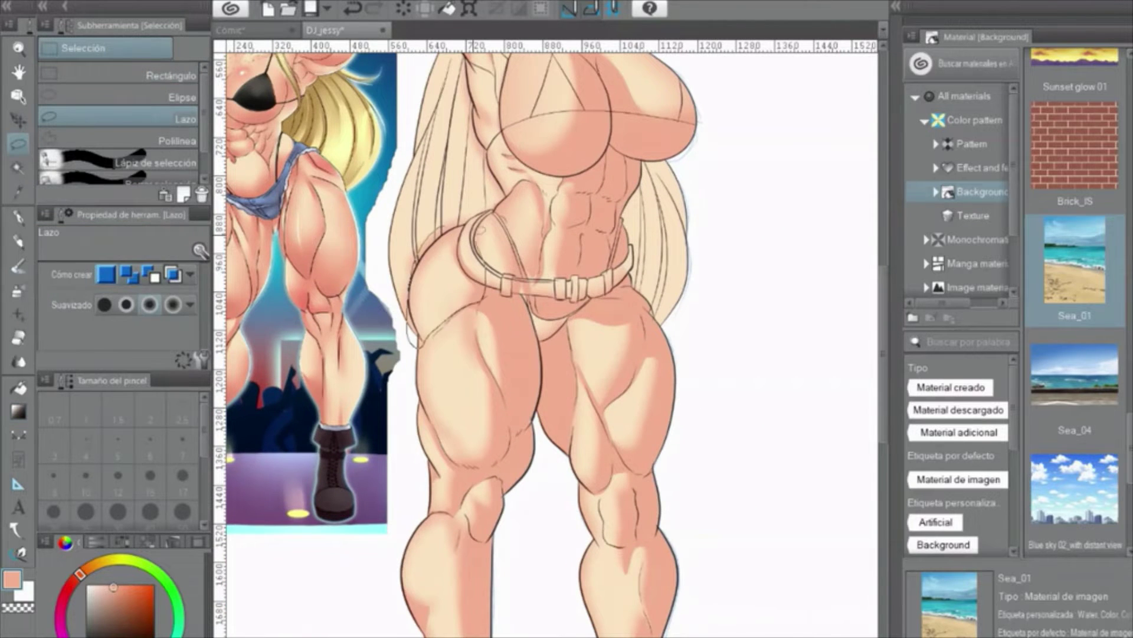
left_click_drag(425, 289, 413, 345)
key("g")
left_click_drag(431, 230, 449, 345)
key("ctrl+d")
Lasso the large front thigh muscle below that hip and apply the foreground-to-transparent gradient
scroll(473, 354, "down", 3)
scroll(472, 354, "up", 3)
key("m")
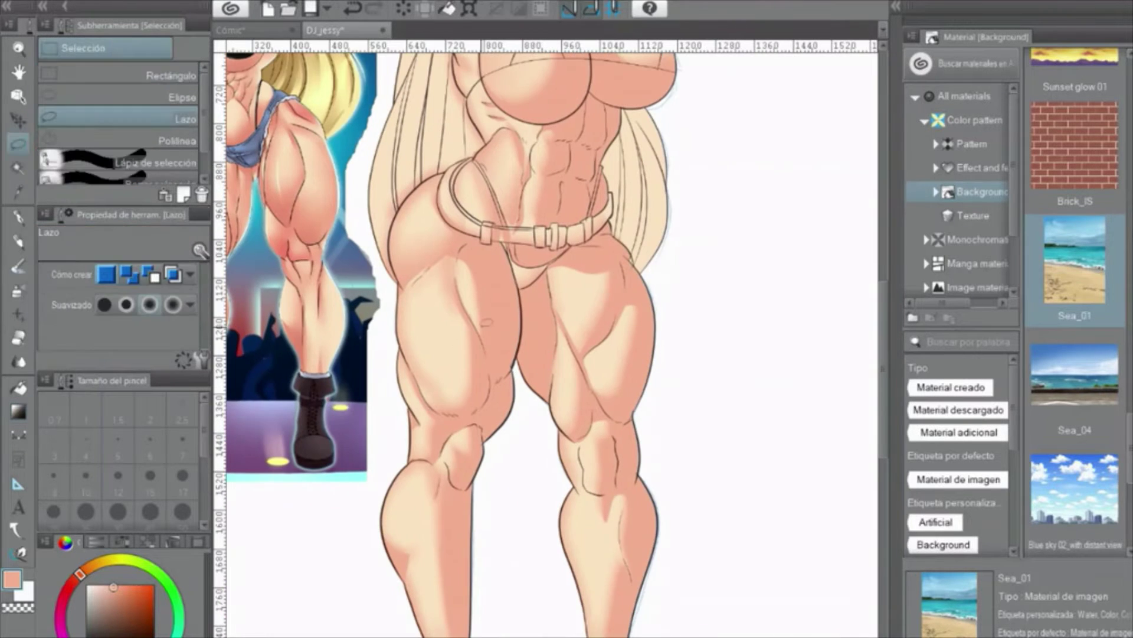
left_click_drag(393, 292, 449, 248)
key("g")
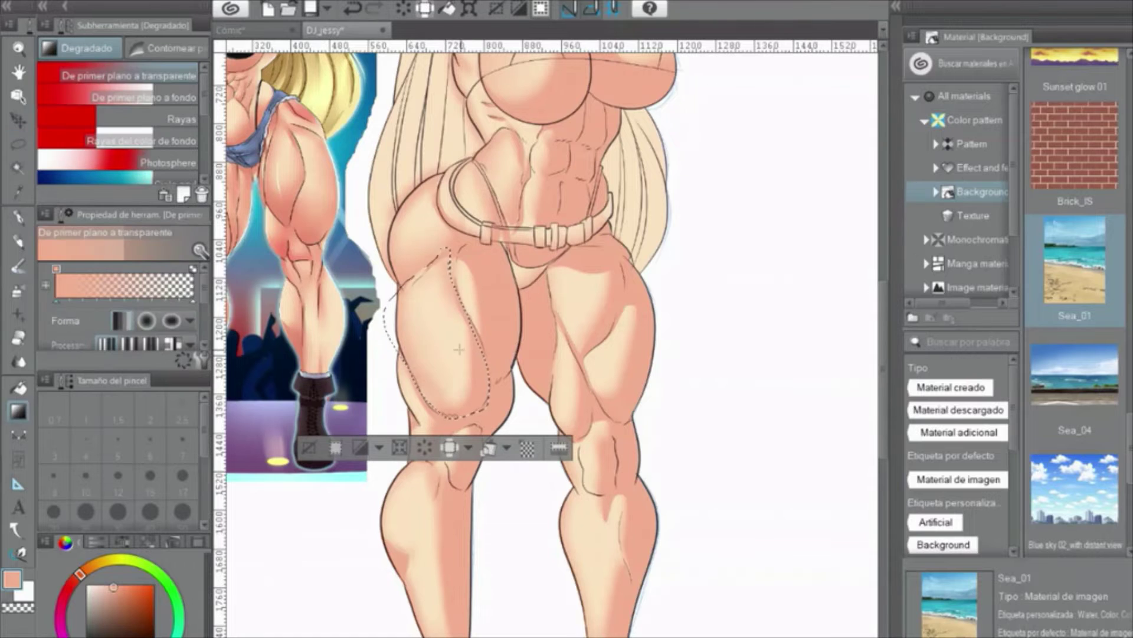
left_click_drag(508, 316, 467, 277)
key("ctrl+d")
Lasso the front-facing leg's upper thigh muscle and shade it with the foreground-to-transparent gradient
scroll(472, 354, "down", 3)
scroll(472, 354, "up", 3)
key("m")
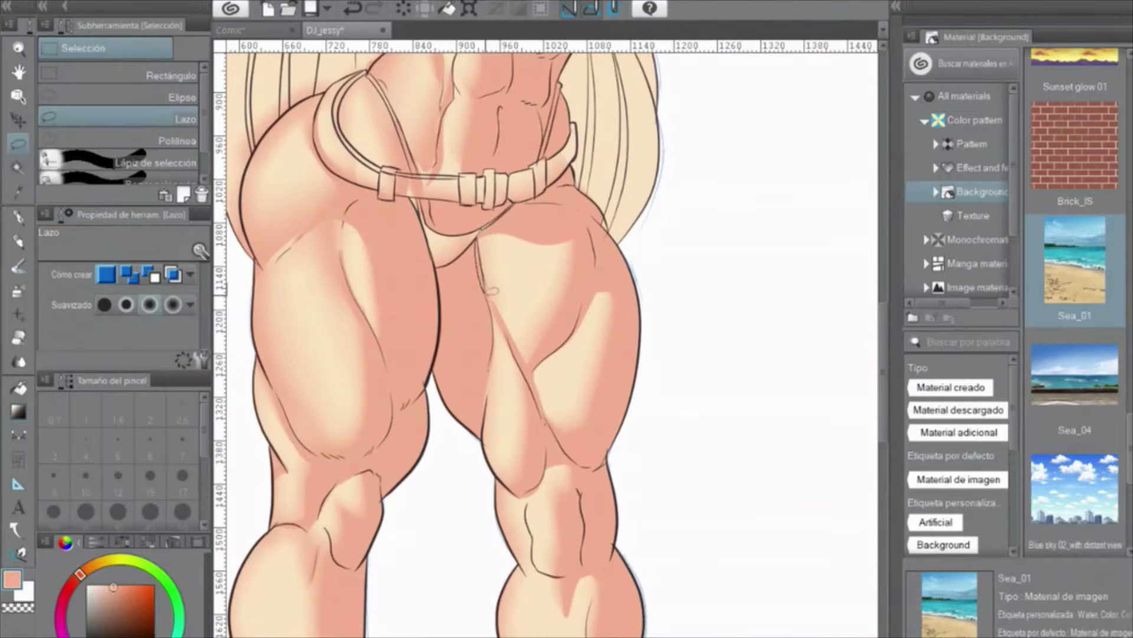
left_click_drag(591, 206, 525, 366)
key("g")
left_click_drag(567, 331, 658, 253)
key("ctrl+d")
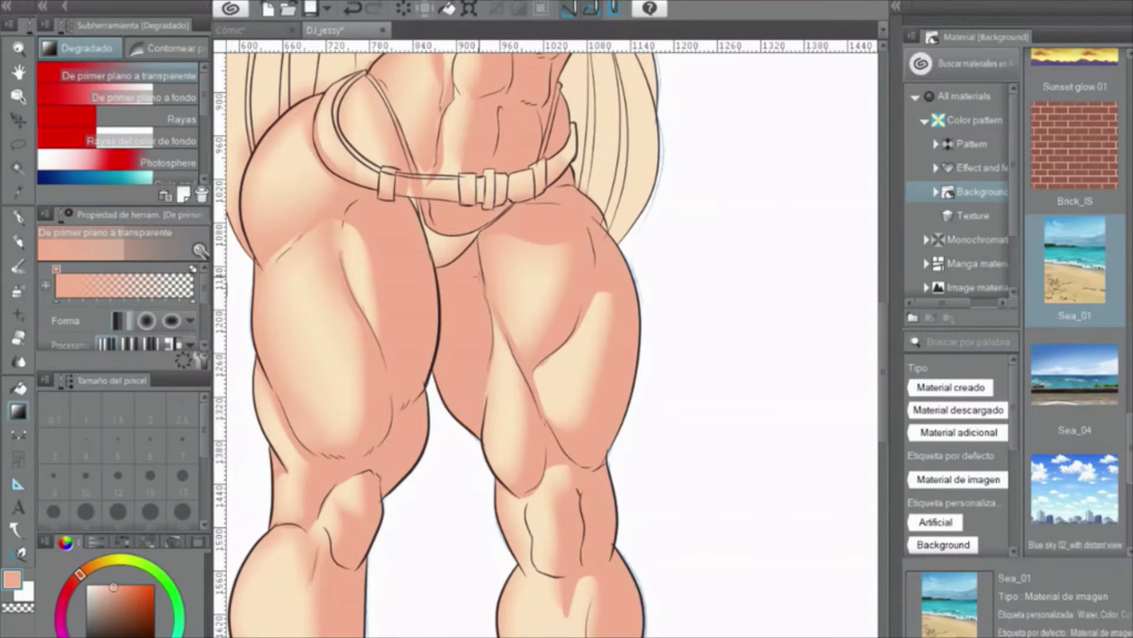
Lasso the outer calf of the raised-heel leg and shade it with the foreground-to-transparent gradient
scroll(409, 344, "down", 3)
key("m")
mouse_move(416, 304)
left_mouse_down()
mouse_move(390, 404)
mouse_move(420, 307)
left_mouse_up()
key("g")
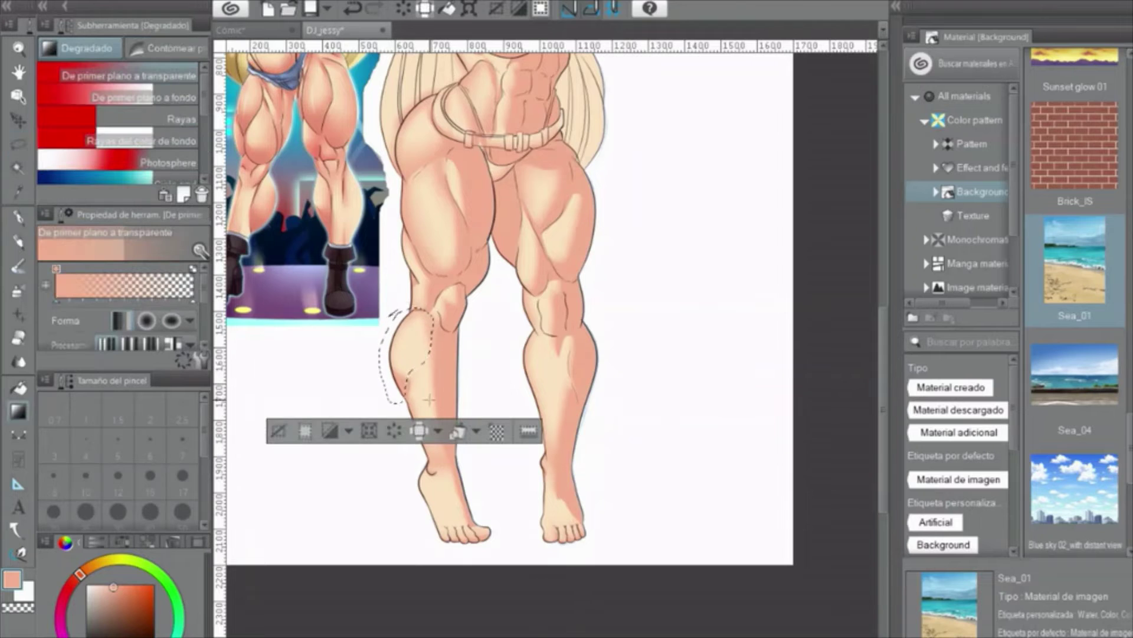
left_click_drag(413, 401, 488, 349)
key("ctrl+d")
Lasso the front-facing leg's inner calf and apply the foreground-to-transparent gradient
scroll(472, 278, "up", 3)
key("m")
mouse_move(534, 261)
left_mouse_down()
mouse_move(564, 325)
mouse_move(536, 260)
left_mouse_up()
key("g")
left_click_drag(551, 344, 619, 362)
key("ctrl+d")
Lasso the muscle areas around the raised arm's elbow and shade them with the foreground-to-transparent gradient
scroll(619, 361, "down", 4)
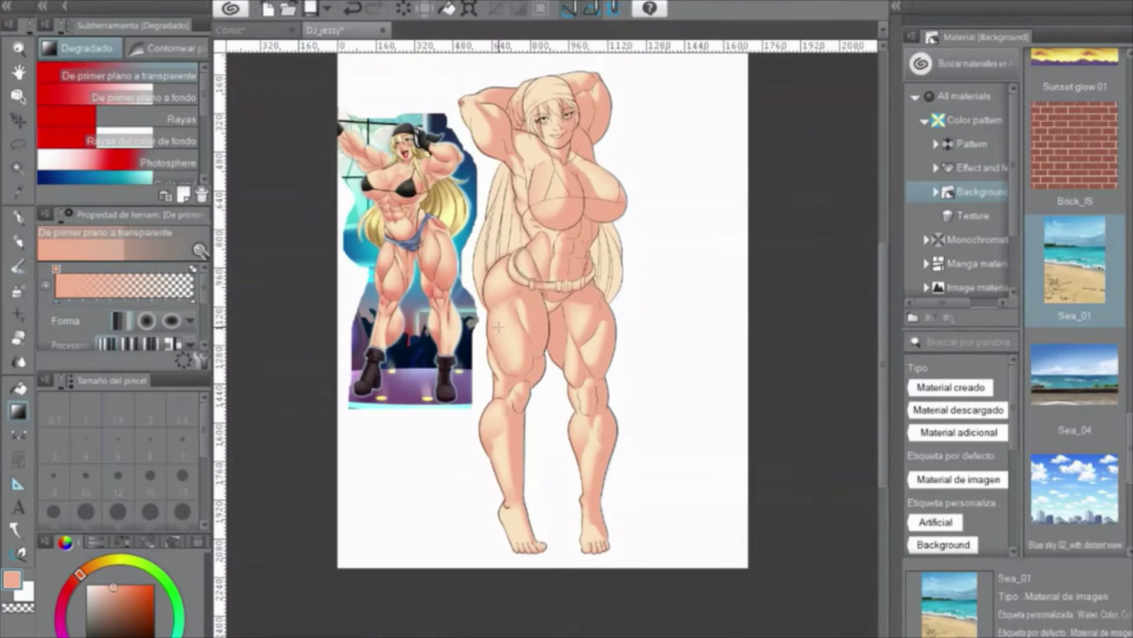
scroll(566, 333, "up", 2)
key("m")
mouse_move(520, 169)
left_mouse_down()
mouse_move(549, 272)
mouse_move(498, 191)
mouse_move(467, 177)
mouse_move(498, 169)
left_mouse_up()
key("g")
key("ctrl+d")
key("m")
key("g")
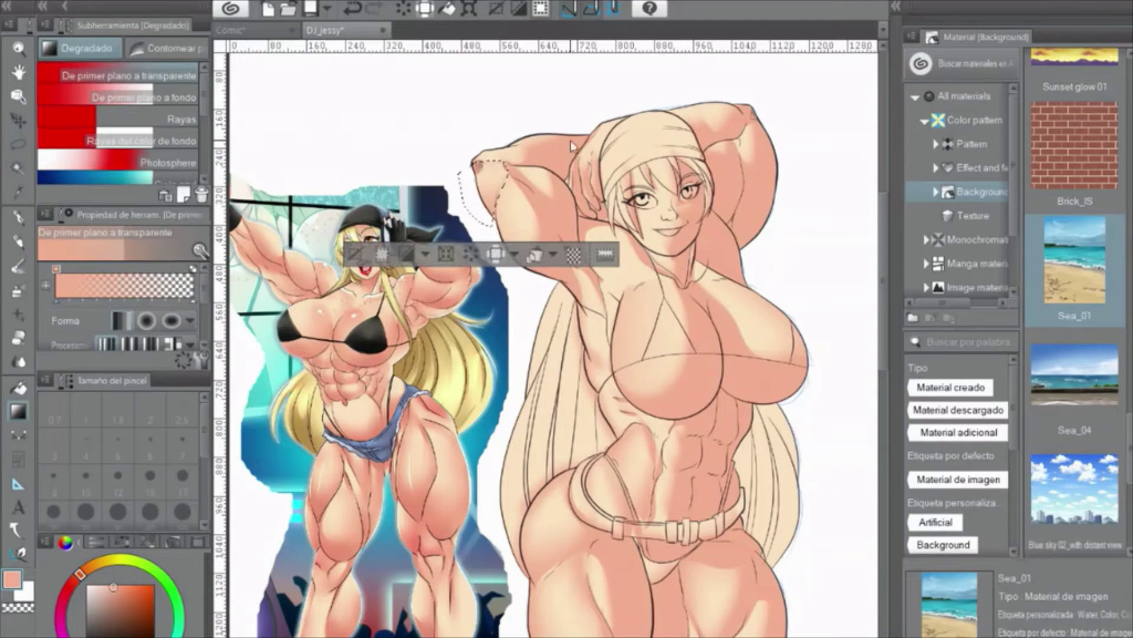
key("ctrl+d")
Lasso the strip between the raised upper arm and the armpit and apply the foreground-to-transparent gradient
scroll(572, 236, "up", 3)
key("m")
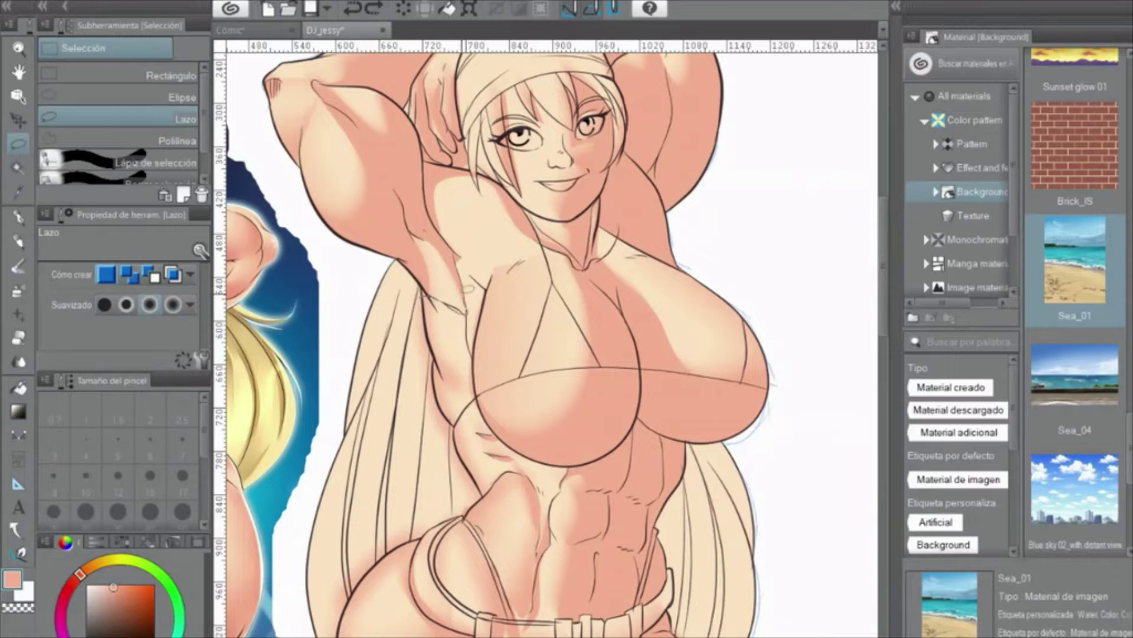
left_click_drag(408, 215, 460, 310)
key("g")
scroll(462, 236, "down", 5)
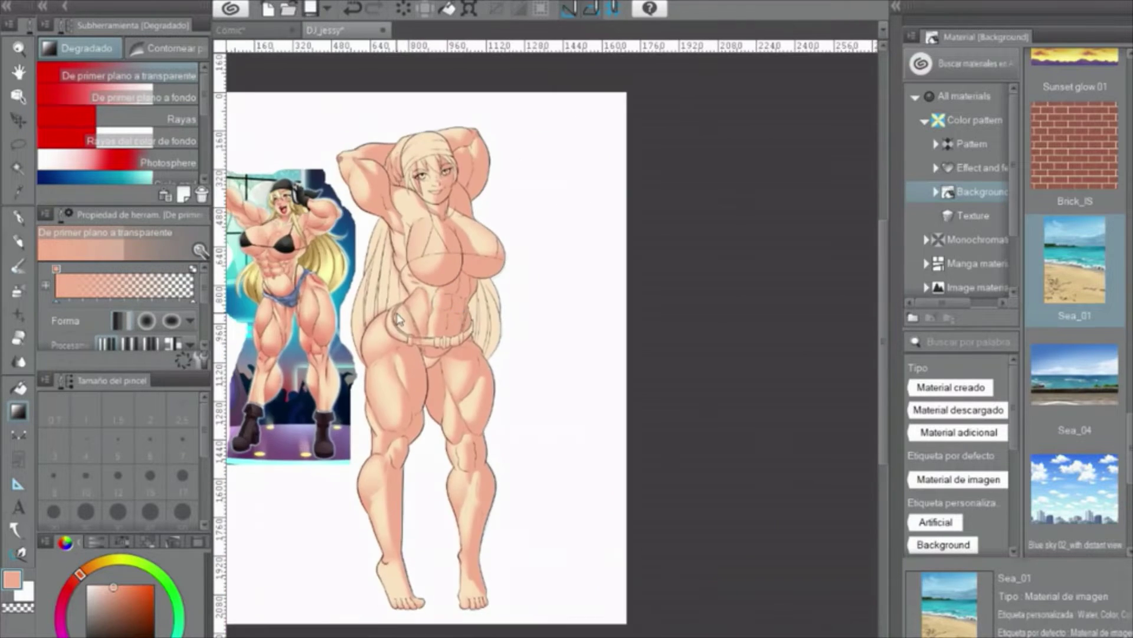
Lasso the shoulder area above the chest and shade it with the foreground-to-transparent gradient
scroll(472, 227, "up", 5)
key("m")
mouse_move(439, 204)
left_mouse_down()
mouse_move(414, 301)
mouse_move(427, 235)
mouse_move(467, 284)
left_mouse_up()
key("g")
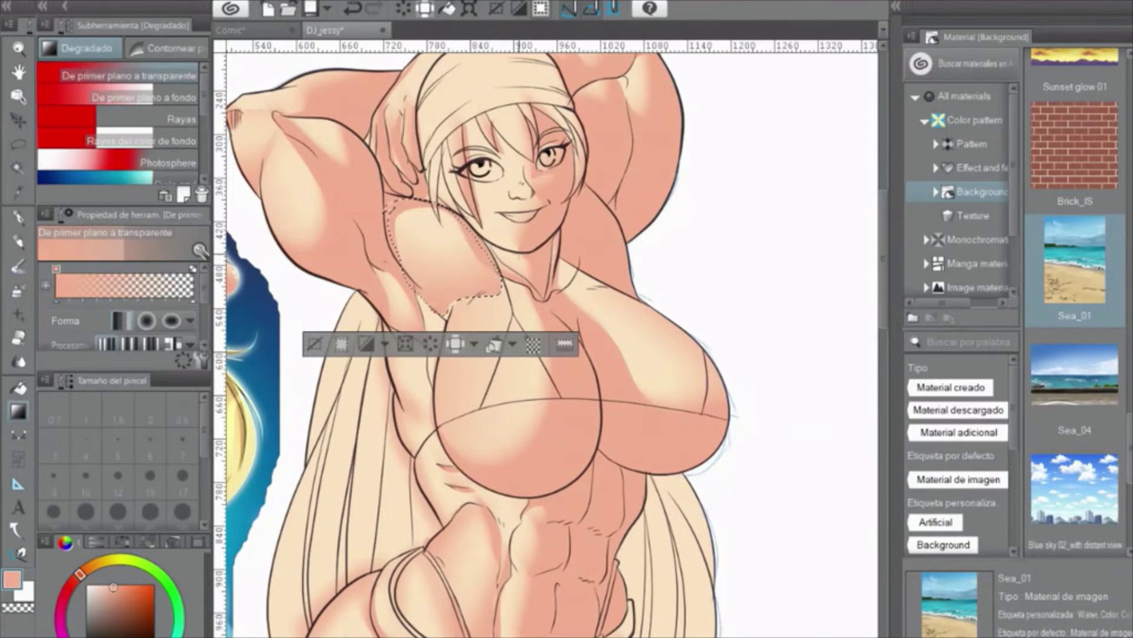
key("ctrl+d")
Lasso the narrow outer thigh muscle above the raised-heel leg's knee and shade it with the foreground-to-transparent gradient
scroll(448, 266, "down", 5)
scroll(454, 414, "up", 3)
scroll(454, 488, "up", 2)
left_click_drag(454, 488, 465, 452)
key("m")
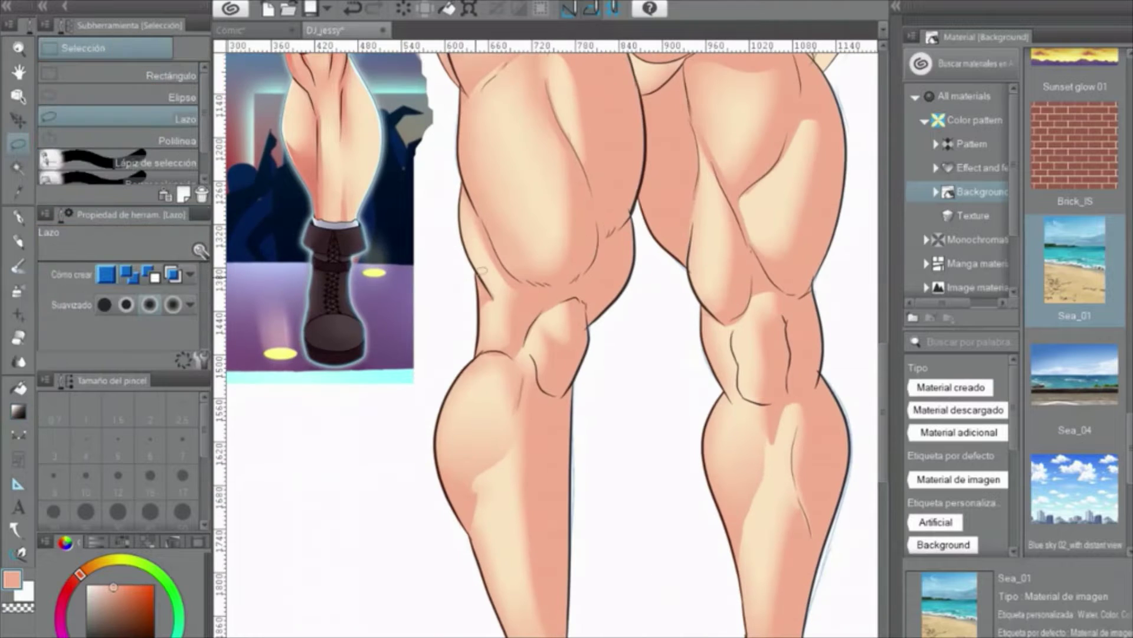
left_click_drag(456, 176, 460, 183)
key("g")
left_click_drag(459, 247, 508, 283)
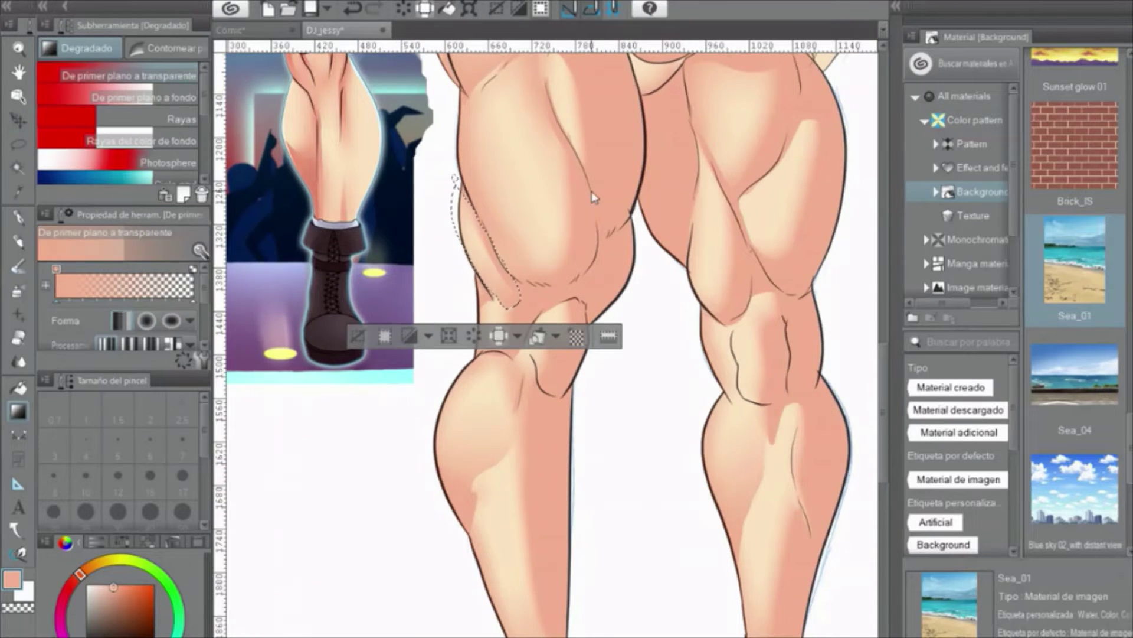
key("ctrl+d")
Lasso the area along the neck and collarbone and apply the foreground-to-transparent gradient
scroll(419, 298, "down", 5)
scroll(420, 299, "up", 6)
key("m")
left_click_drag(591, 236, 580, 268)
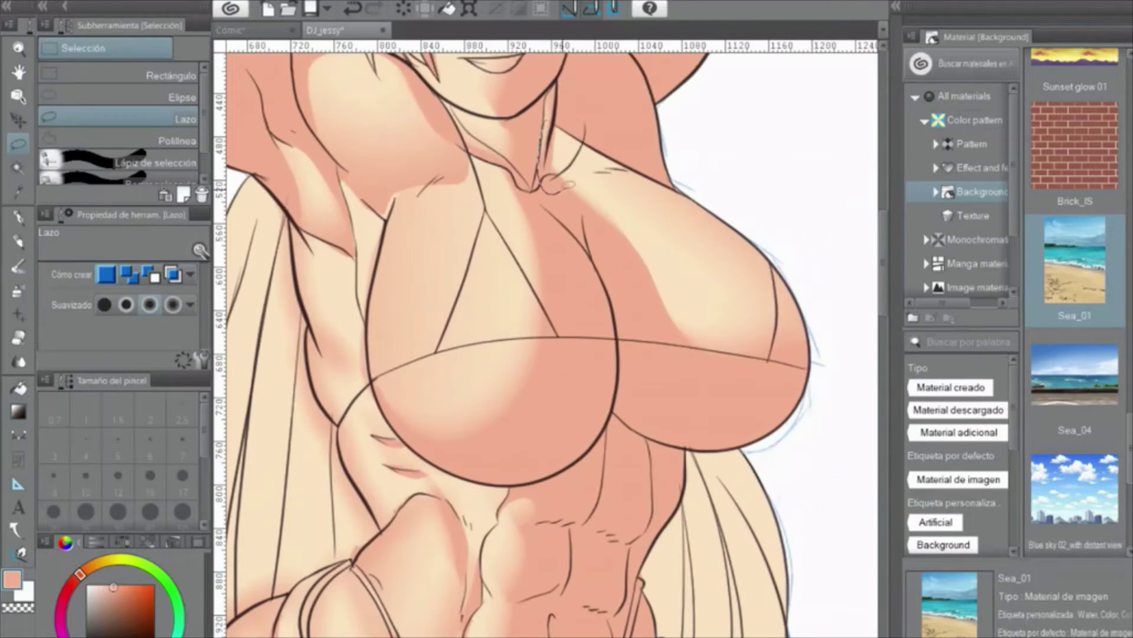
left_click_drag(546, 118, 540, 177)
key("g")
key("ctrl+d")
scroll(713, 137, "down", 5)
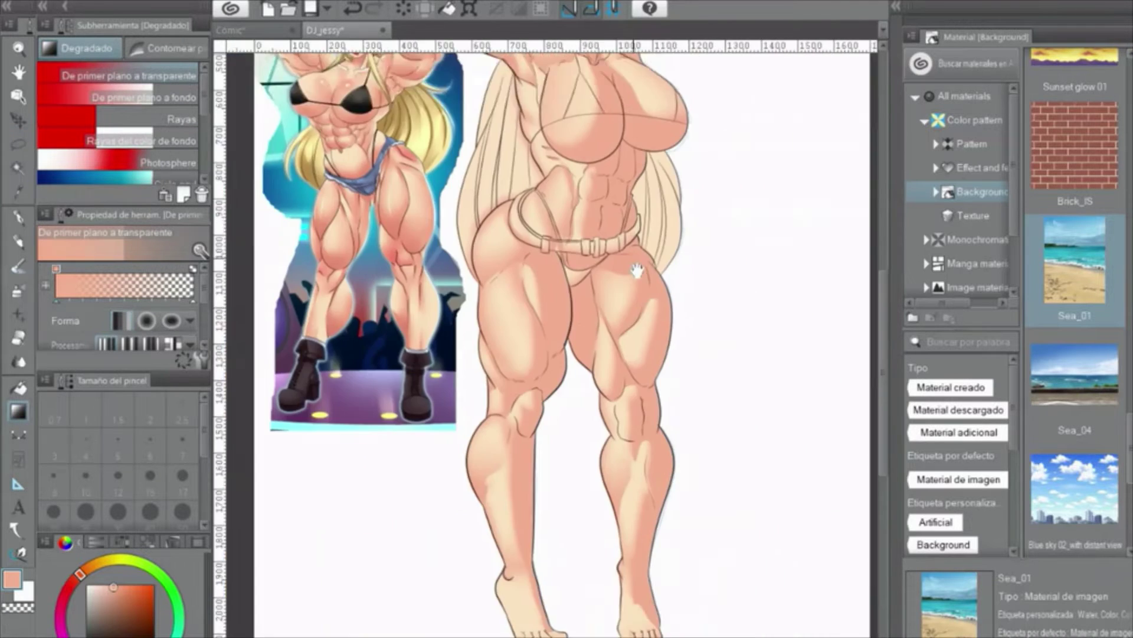
Lasso the area beside the front-facing leg's kneecap and shade it with the foreground-to-transparent gradient
scroll(413, 354, "up", 6)
scroll(392, 328, "down", 1)
key("m")
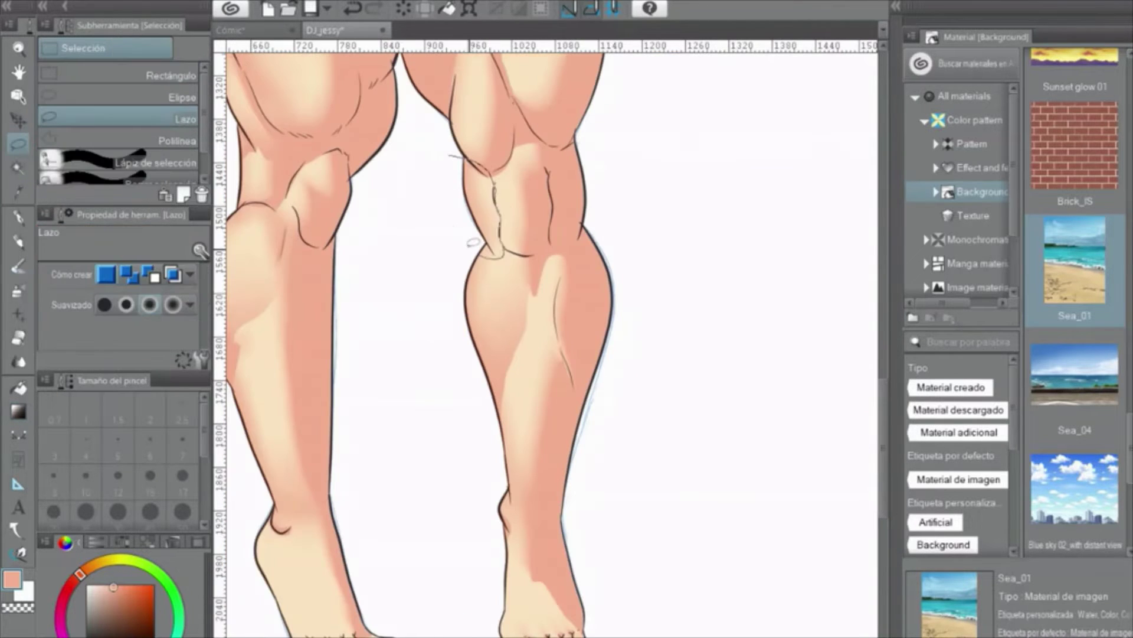
left_click_drag(473, 242, 453, 157)
key("g")
left_click_drag(523, 184, 481, 261)
key("ctrl+d")
Lasso the back of the raised-heel foot and shade the heel with the foreground-to-transparent gradient
key("b")
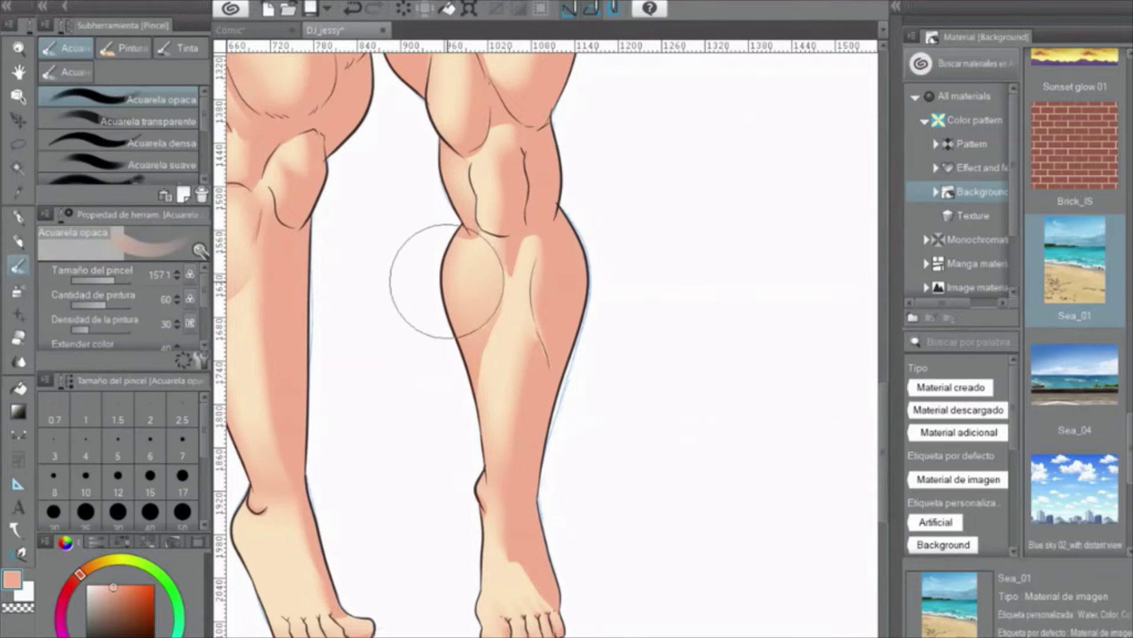
key("b")
scroll(420, 366, "down", 2)
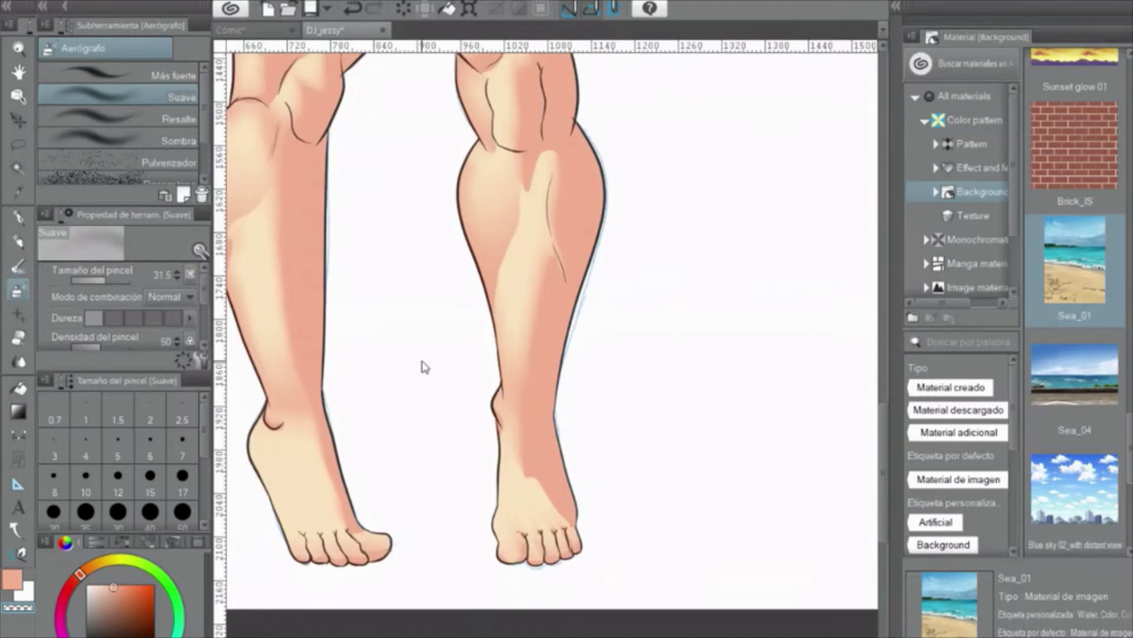
scroll(354, 413, "up", 4)
key("m")
mouse_move(363, 269)
left_mouse_down()
mouse_move(305, 230)
mouse_move(363, 300)
mouse_move(341, 226)
left_mouse_up()
key("g")
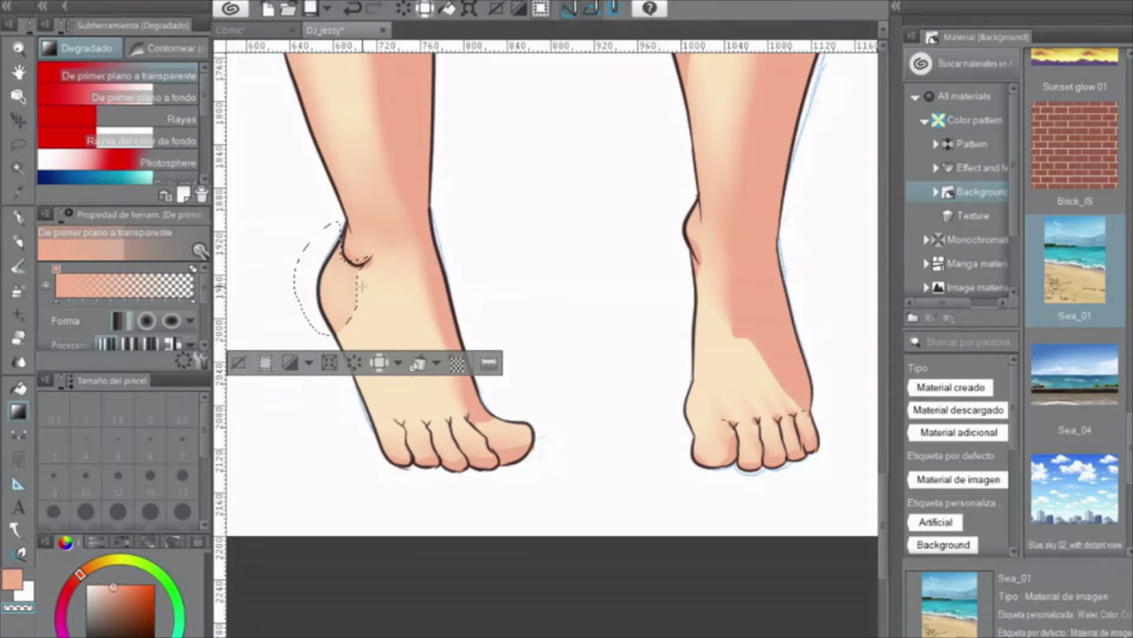
key("b")
key("ctrl+d")
scroll(348, 294, "down", 2)
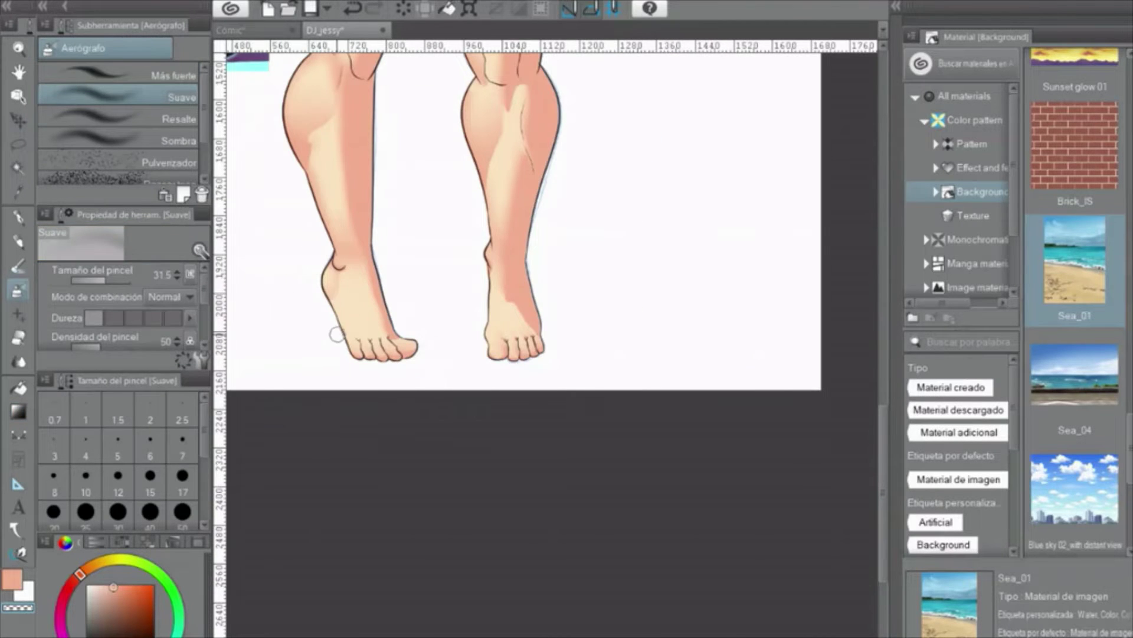
Lasso the instep of the raised-heel foot above the toes and shade it with the foreground-to-transparent gradient
key("m")
key("g")
left_click_drag(336, 337, 354, 283)
key("ctrl+d")
scroll(299, 309, "down", 1)
Lasso the front-facing foot from ankle to toes and shade the instep with the foreground-to-transparent gradient
scroll(412, 398, "up", 3)
key("m")
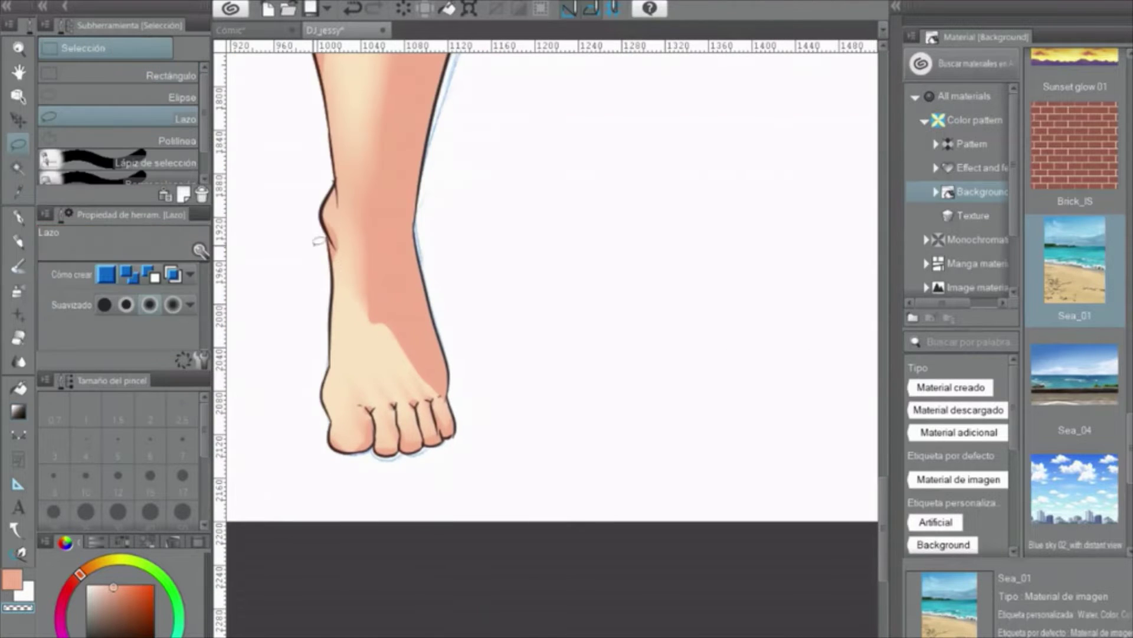
left_click_drag(456, 339, 458, 348)
key("g")
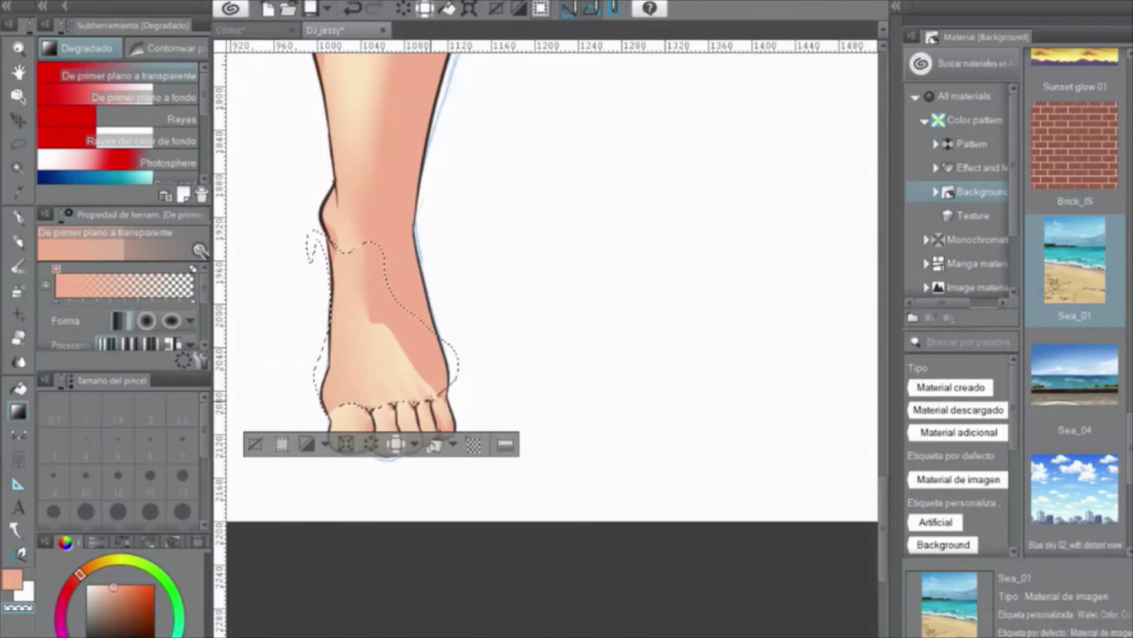
left_click_drag(413, 384, 366, 272)
key("ctrl+d")
Examine the shading on the face, neck, raised arms and chest up close
scroll(419, 427, "down", 3)
scroll(418, 427, "down", 3)
scroll(455, 224, "up", 6)
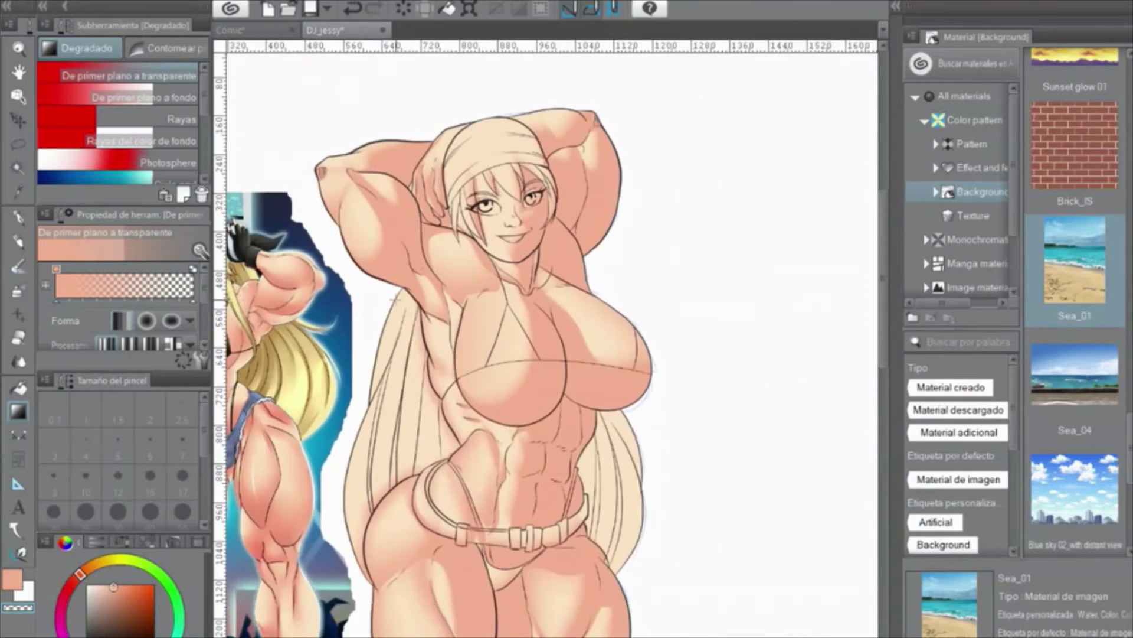
key("b")
mouse_move(434, 156)
left_mouse_down()
mouse_move(508, 118)
mouse_move(637, 121)
mouse_move(779, 95)
left_mouse_up()
scroll(779, 91, "down", 3)
scroll(671, 174, "up", 3)
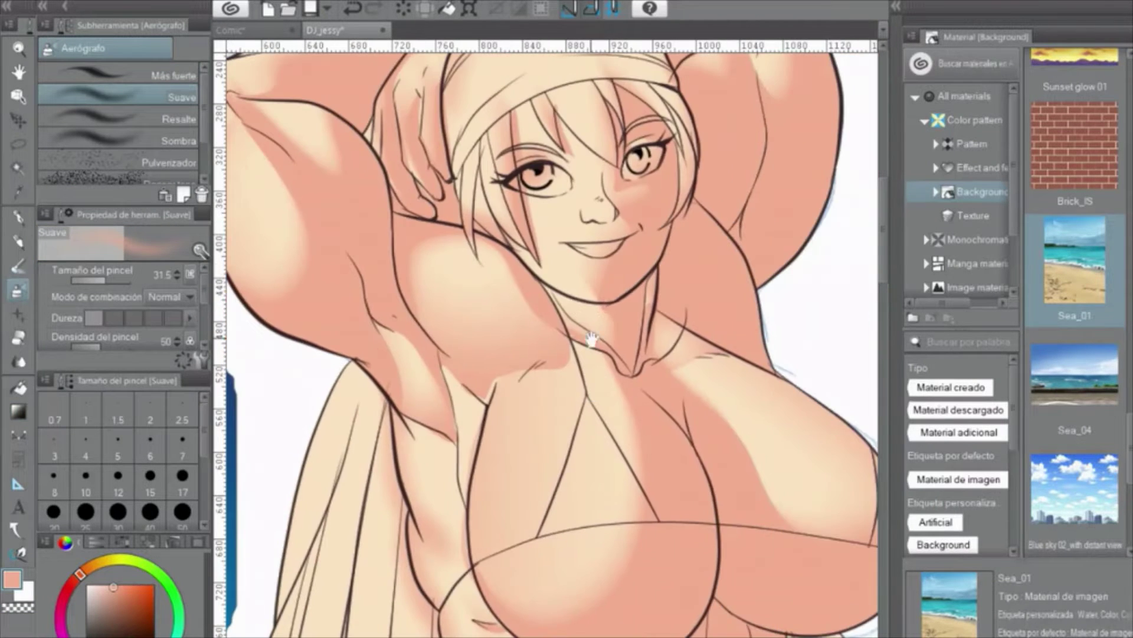
scroll(554, 245, "down", 3)
key("p")
scroll(640, 141, "up", 3)
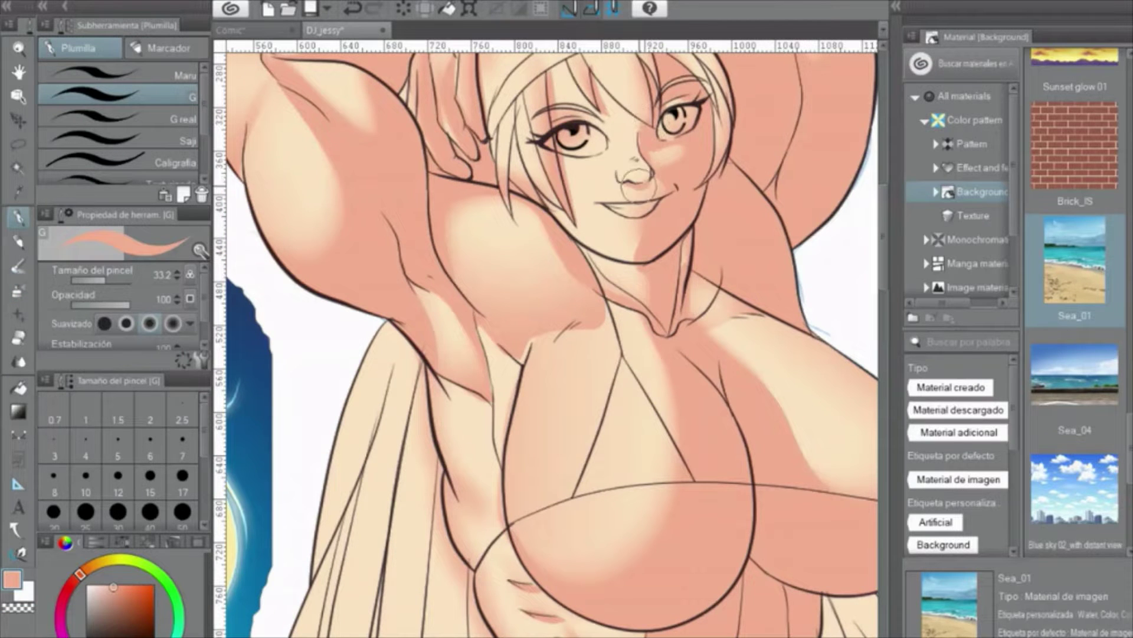
scroll(407, 253, "down", 1)
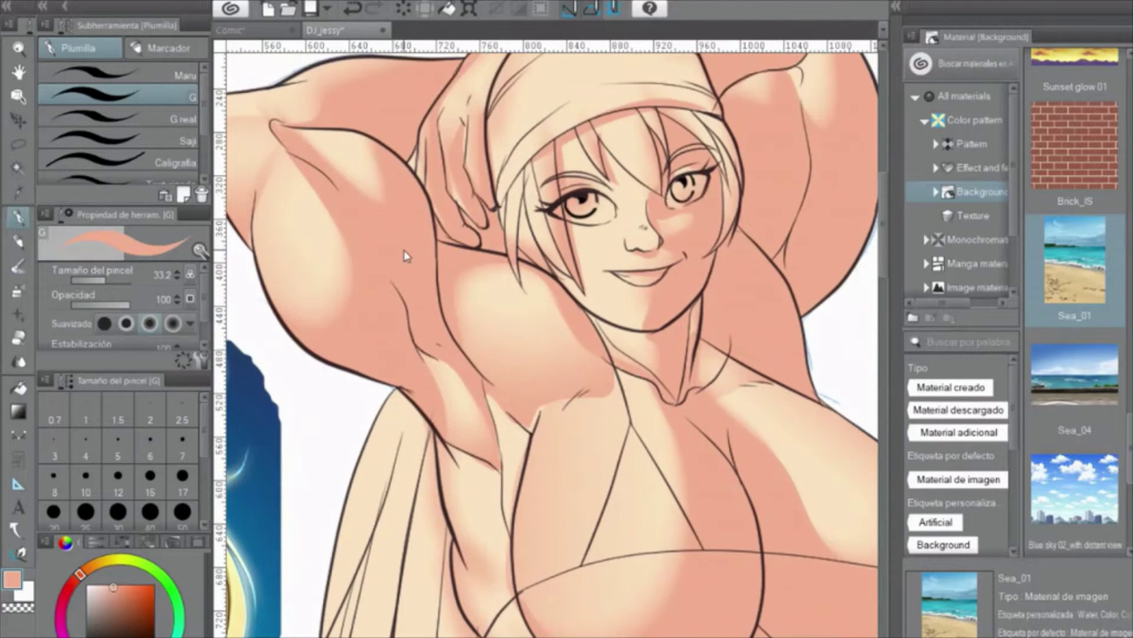
scroll(407, 252, "down", 3)
Save the drawing, pick a light greyish colour and ink pale rim light along the reference-side raised arm with the G pen
key("ctrl+s")
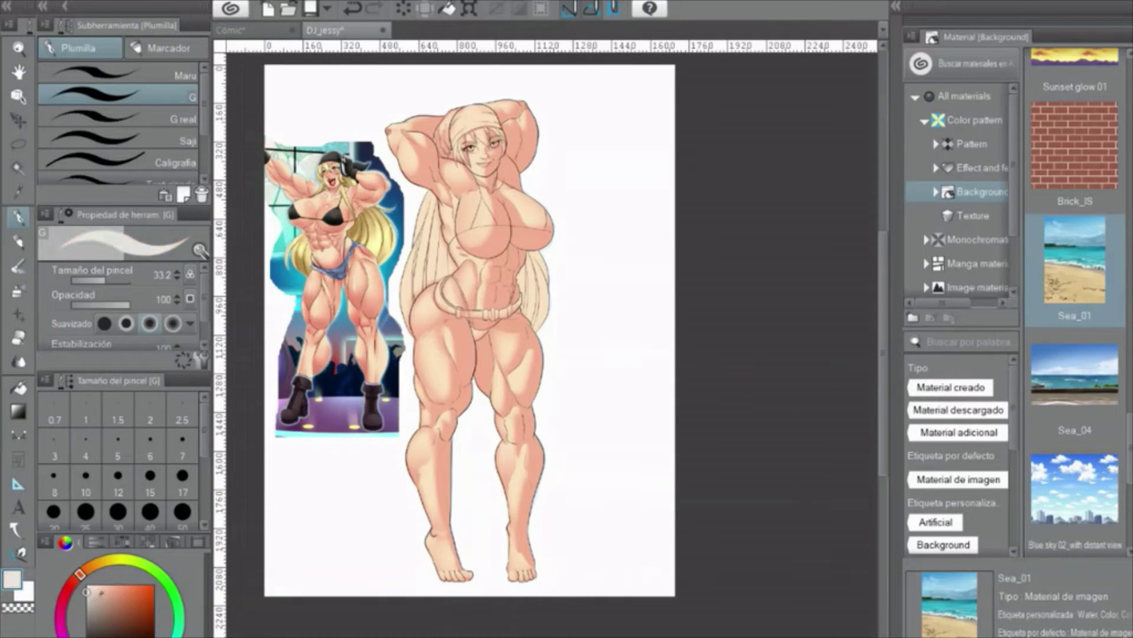
scroll(331, 153, "up", 4)
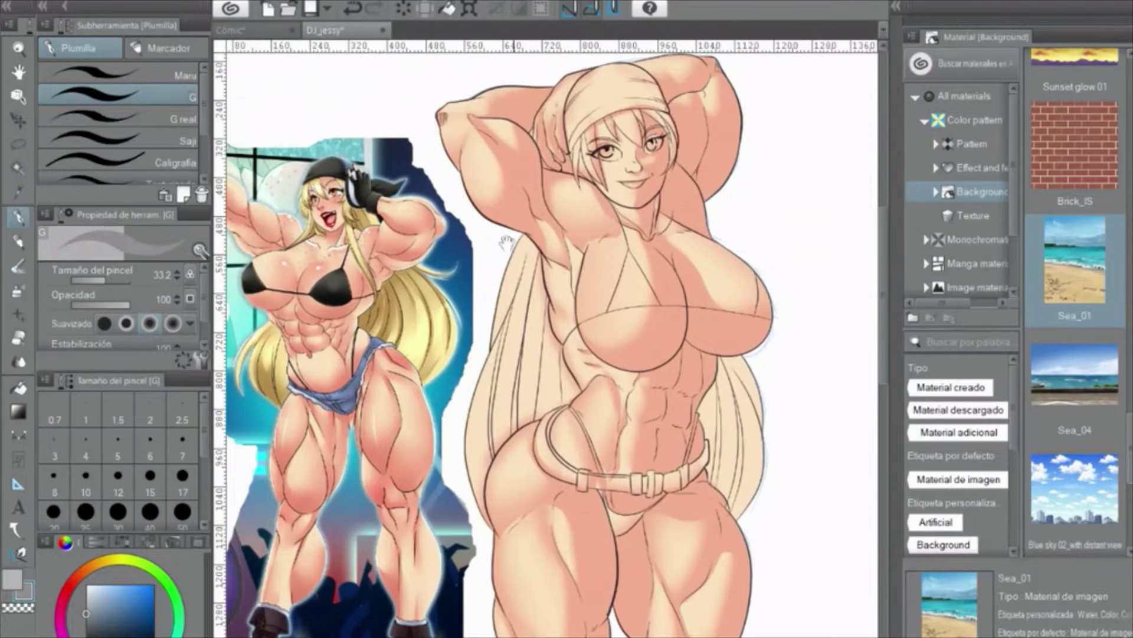
scroll(441, 118, "up", 2)
left_click(449, 118, "alt")
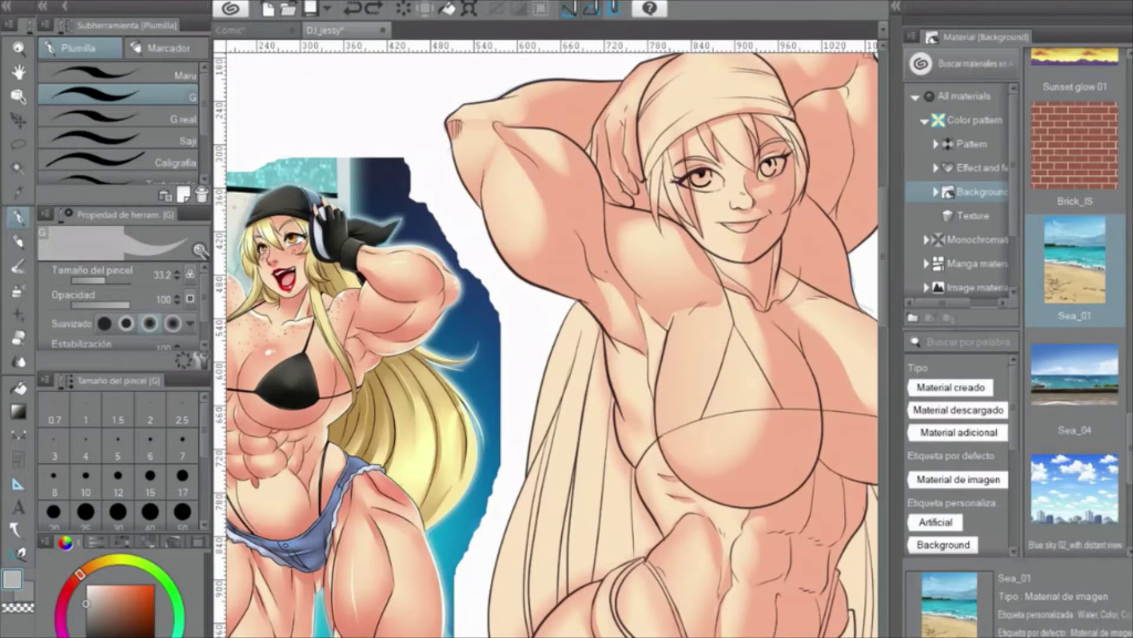
left_click_drag(499, 94, 485, 124)
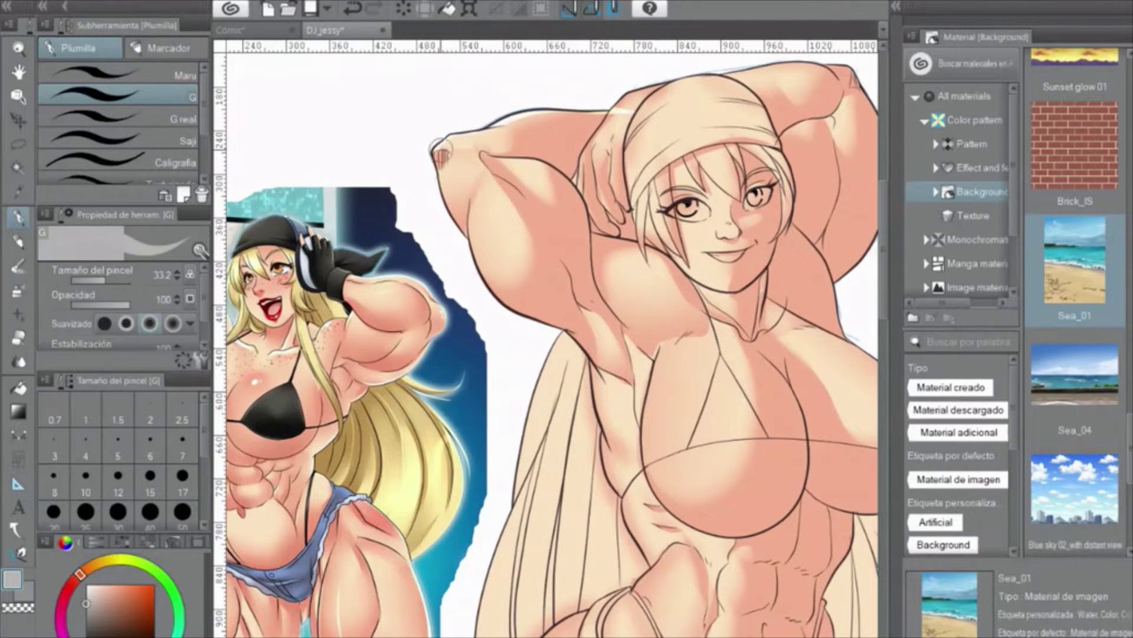
scroll(453, 224, "down", 4)
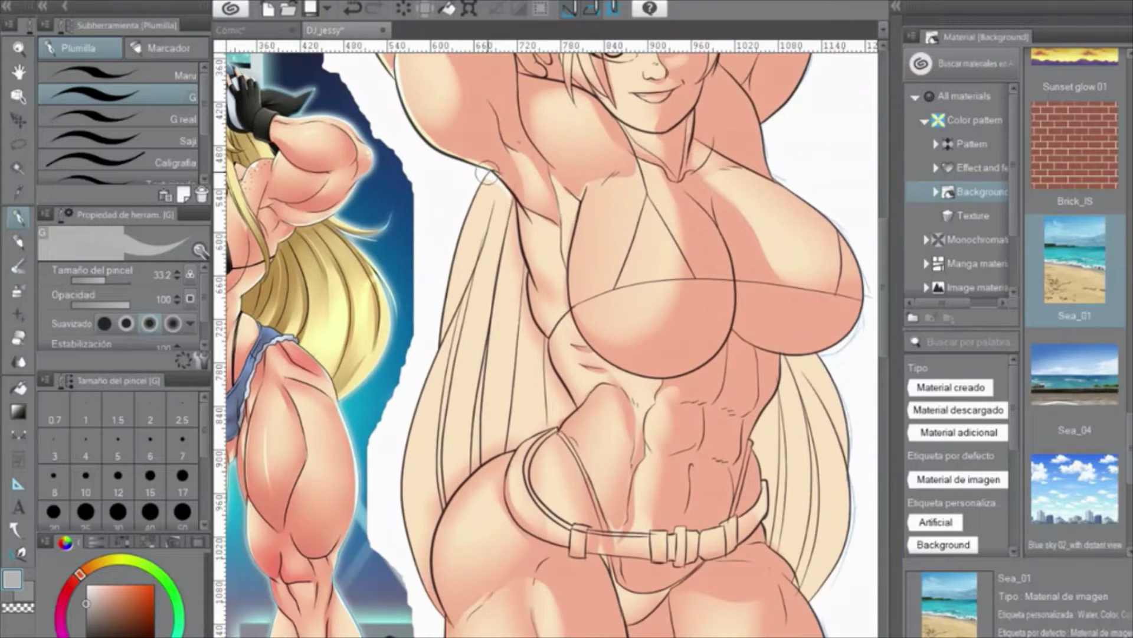
Ink a pale rim light along the waist, hip, outer thigh and calf of the raised-heel leg down to the heel
scroll(505, 187, "down", 4)
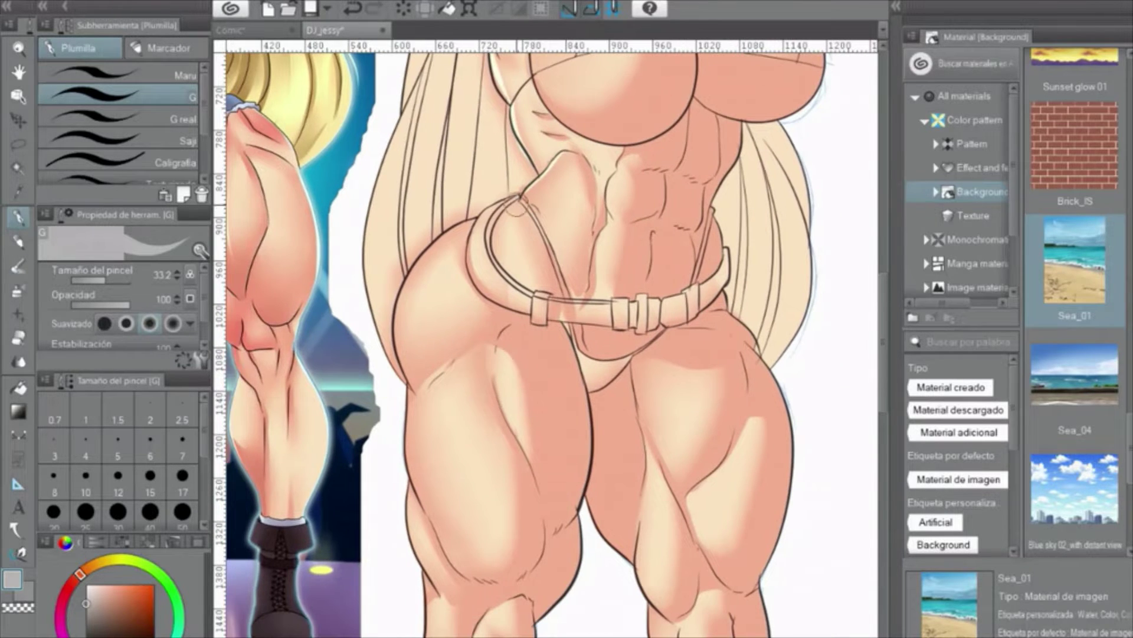
scroll(461, 217, "down", 4)
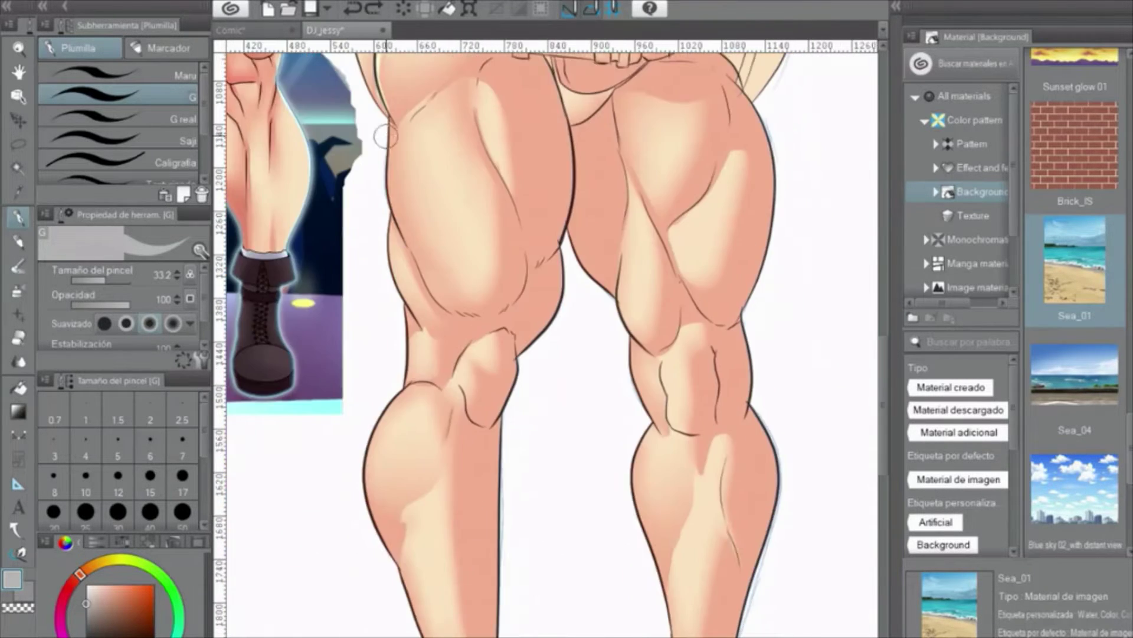
scroll(389, 184, "down", 4)
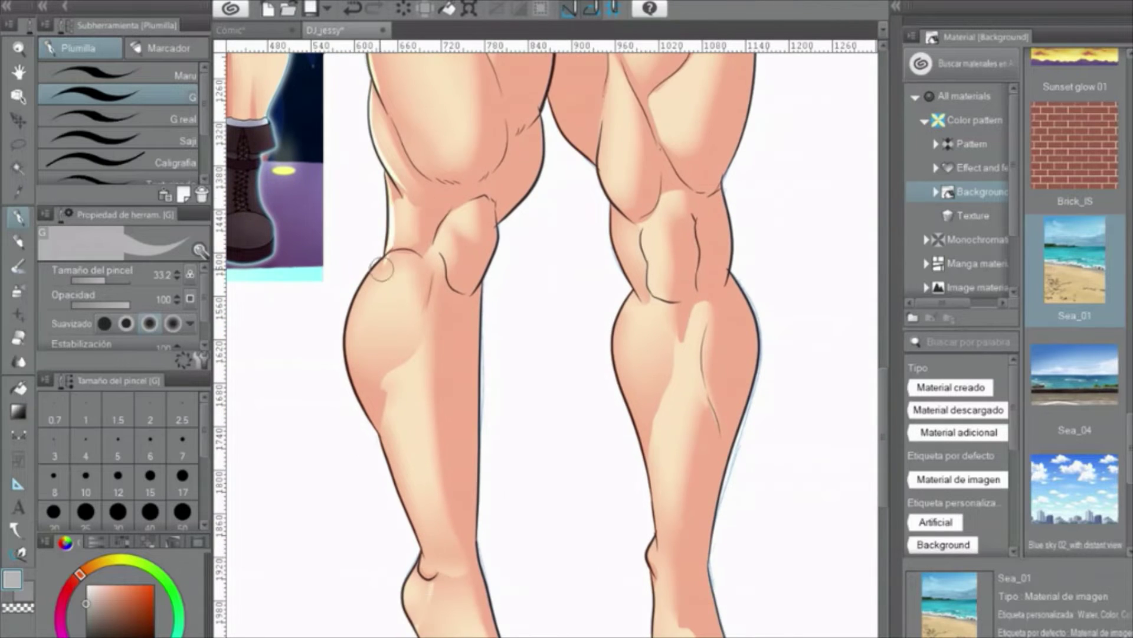
scroll(406, 207, "down", 3)
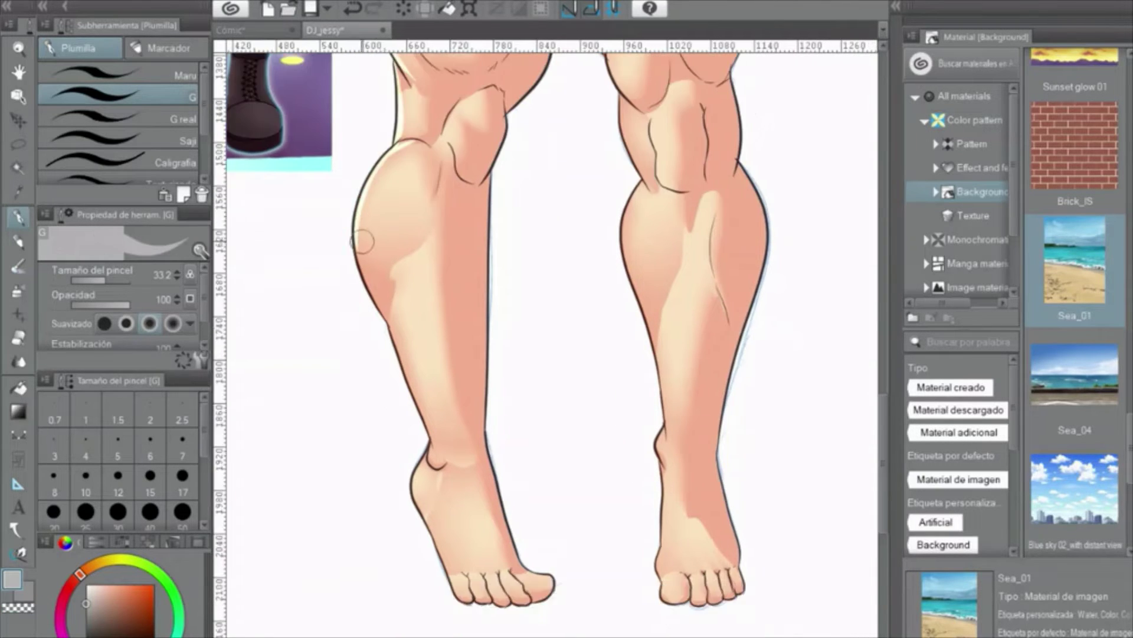
scroll(386, 290, "down", 2)
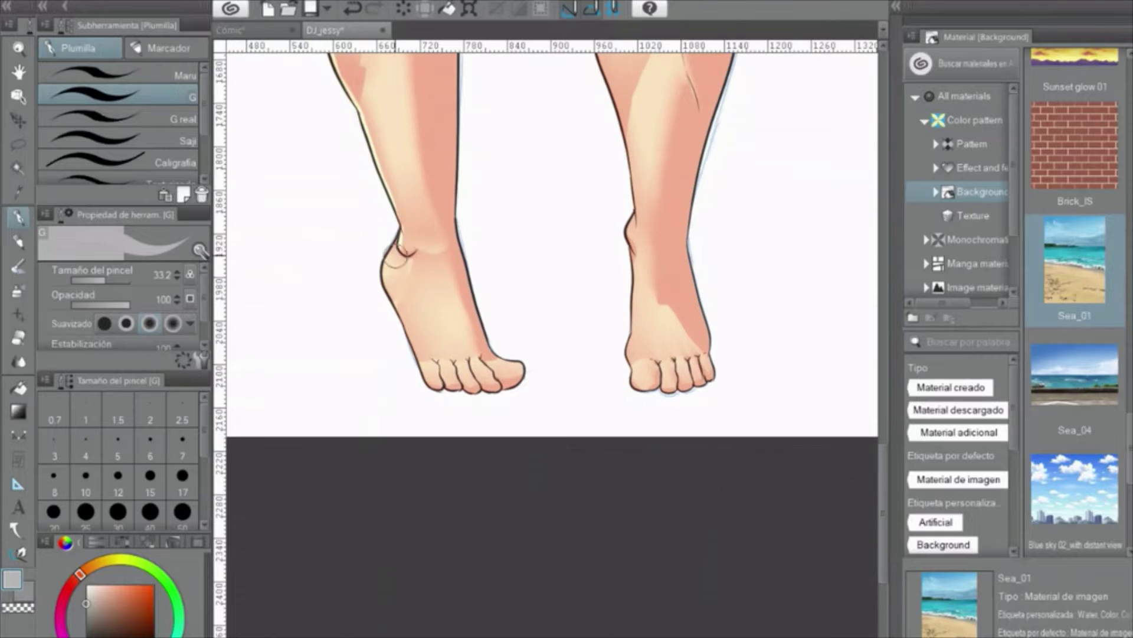
scroll(390, 262, "up", 15)
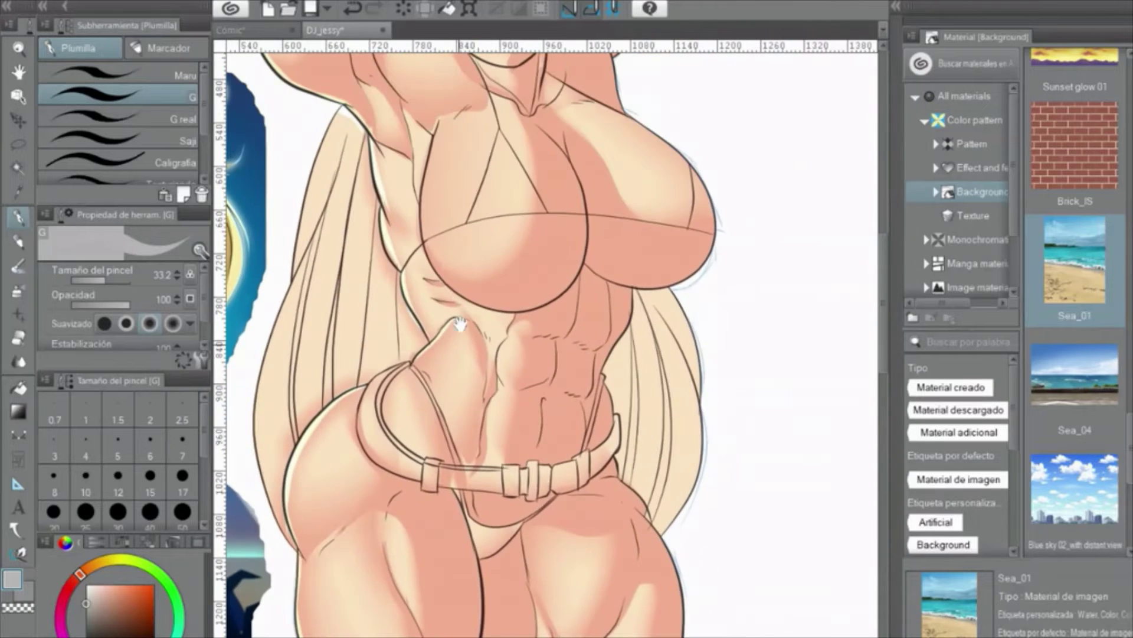
Ink a pale rim light along the lower contours of both sides of the bust
scroll(590, 177, "up", 1)
mouse_move(566, 287)
left_mouse_down()
mouse_move(592, 297)
mouse_move(566, 358)
left_mouse_up()
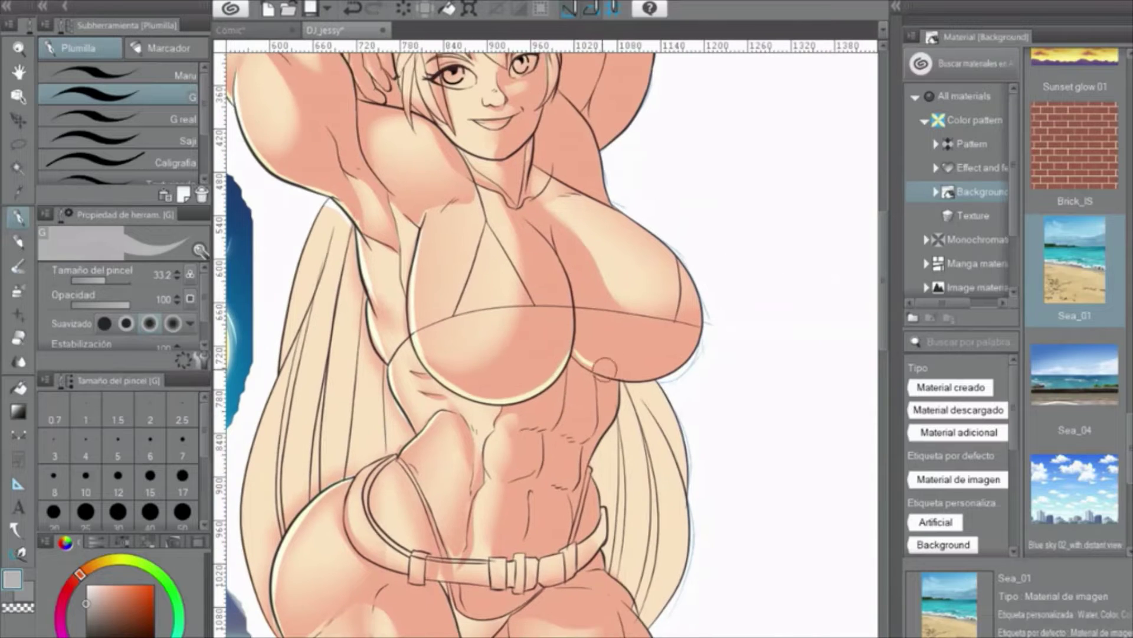
left_click_drag(724, 294, 758, 430)
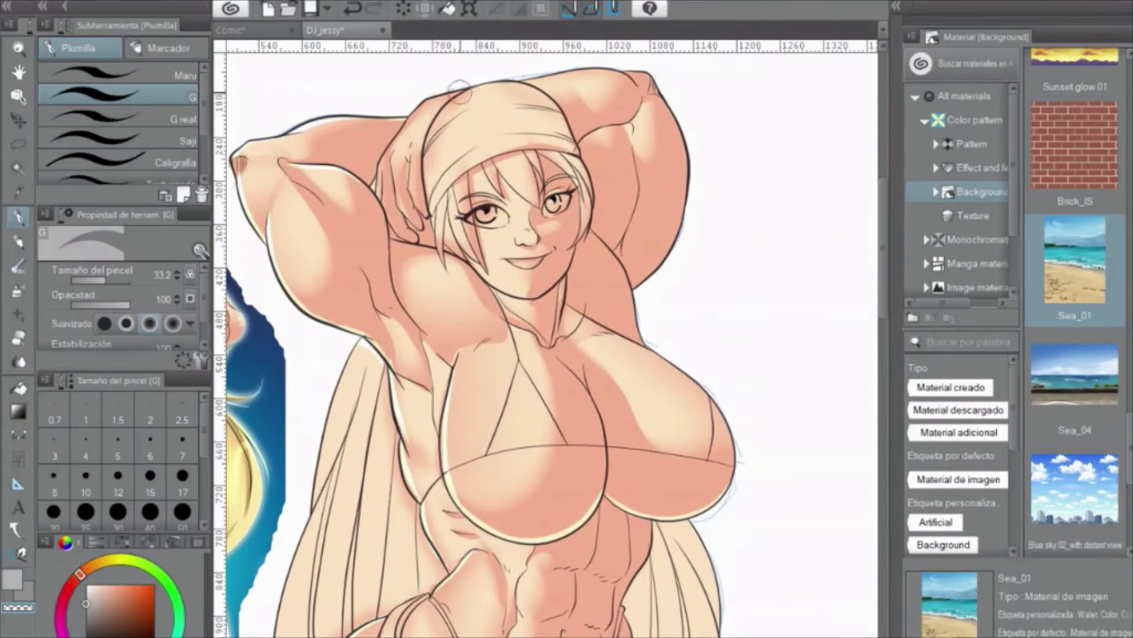
Undo the last stroke and ink a pale rim light along the outer edge of the raised arm farther from the reference
mouse_move(643, 107)
left_mouse_down()
mouse_move(595, 94)
mouse_move(584, 109)
left_mouse_up()
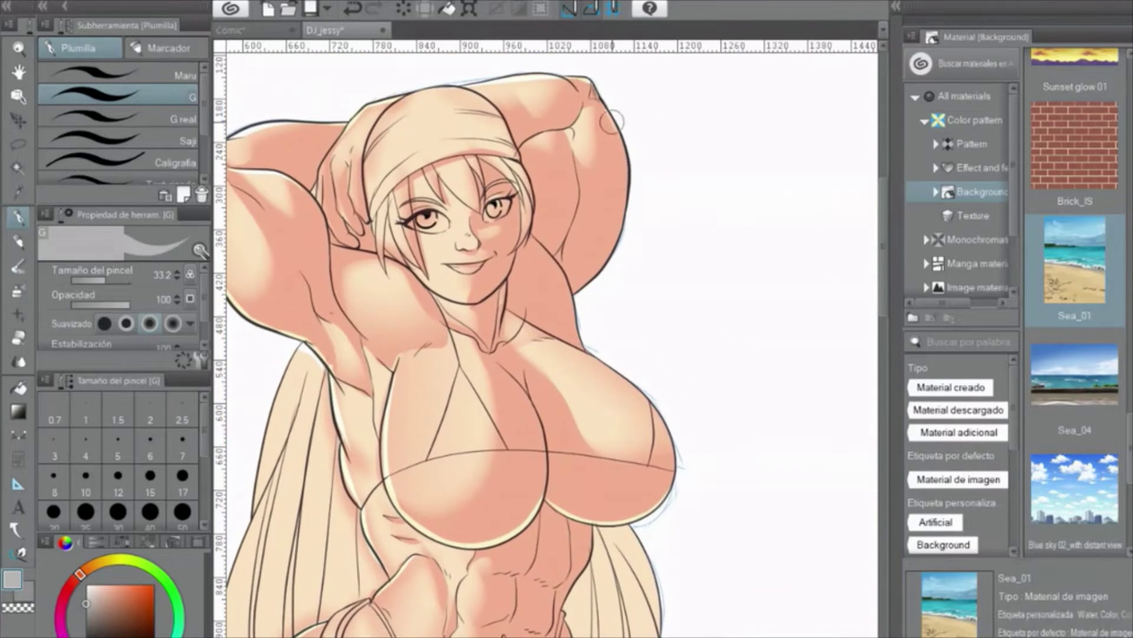
key("ctrl+z")
left_click_drag(610, 259, 625, 213)
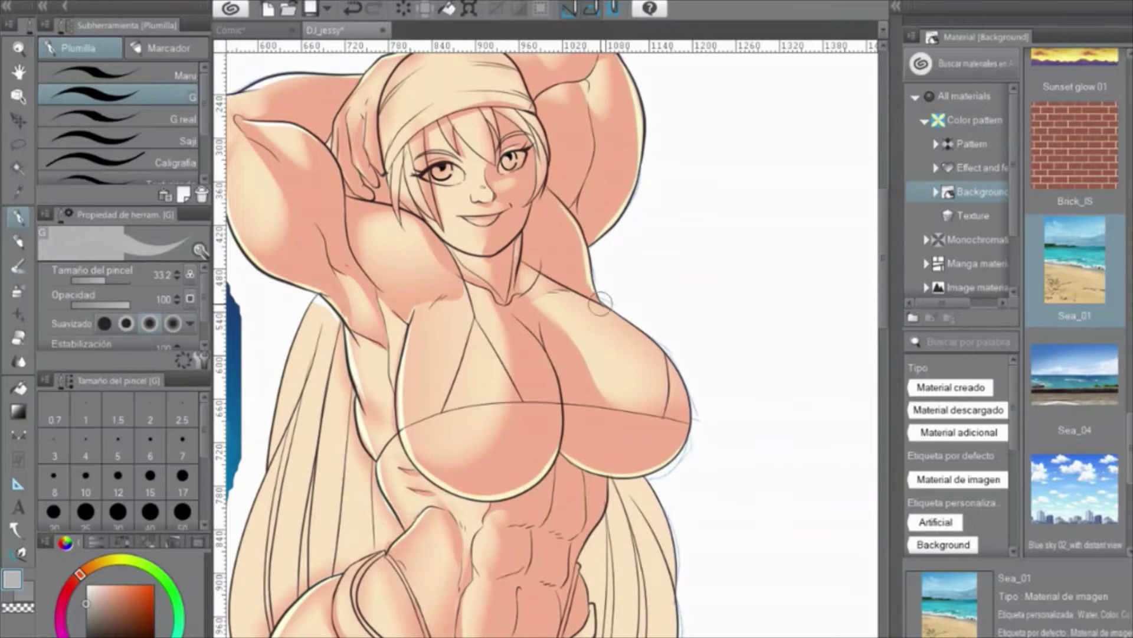
Add pale edge light along the reference-side upper arm and small white highlights on the fingers behind the head
mouse_move(599, 302)
left_mouse_down()
mouse_move(385, 225)
mouse_move(362, 202)
left_mouse_up()
scroll(359, 242, "up", 3)
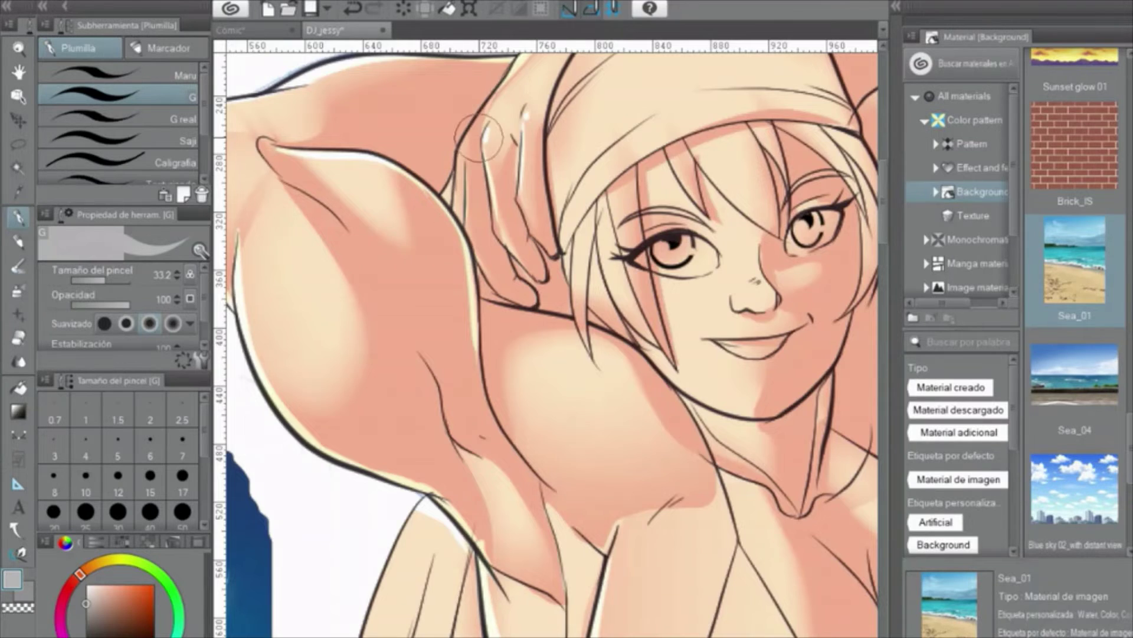
scroll(480, 137, "down", 4)
Add thin white highlights to the raised-heel leg's kneecap and calf and the front-facing leg's inner thigh muscle
scroll(503, 217, "up", 2)
mouse_move(497, 299)
left_mouse_down()
mouse_move(494, 269)
mouse_move(498, 283)
left_mouse_up()
left_click_drag(355, 515, 355, 367)
mouse_move(554, 405)
left_mouse_down()
mouse_move(547, 372)
mouse_move(638, 176)
mouse_move(537, 321)
left_mouse_up()
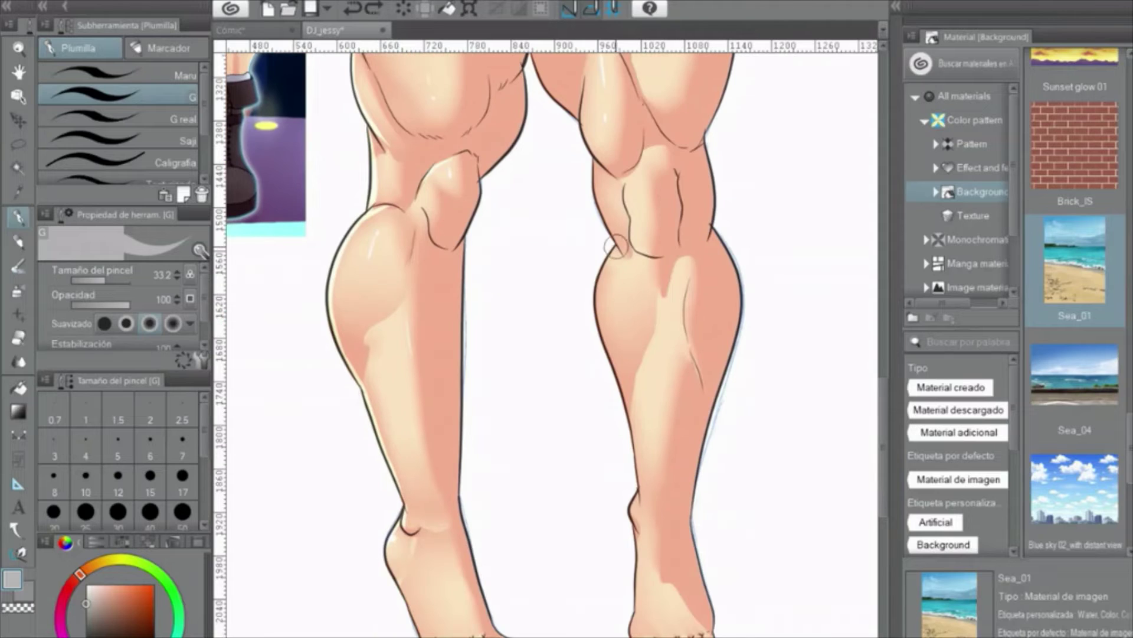
Ink a pale rim light down the front-facing leg's calf contour on the side facing the raised-heel leg
left_click_drag(614, 245, 609, 144)
left_click_drag(618, 302, 611, 215)
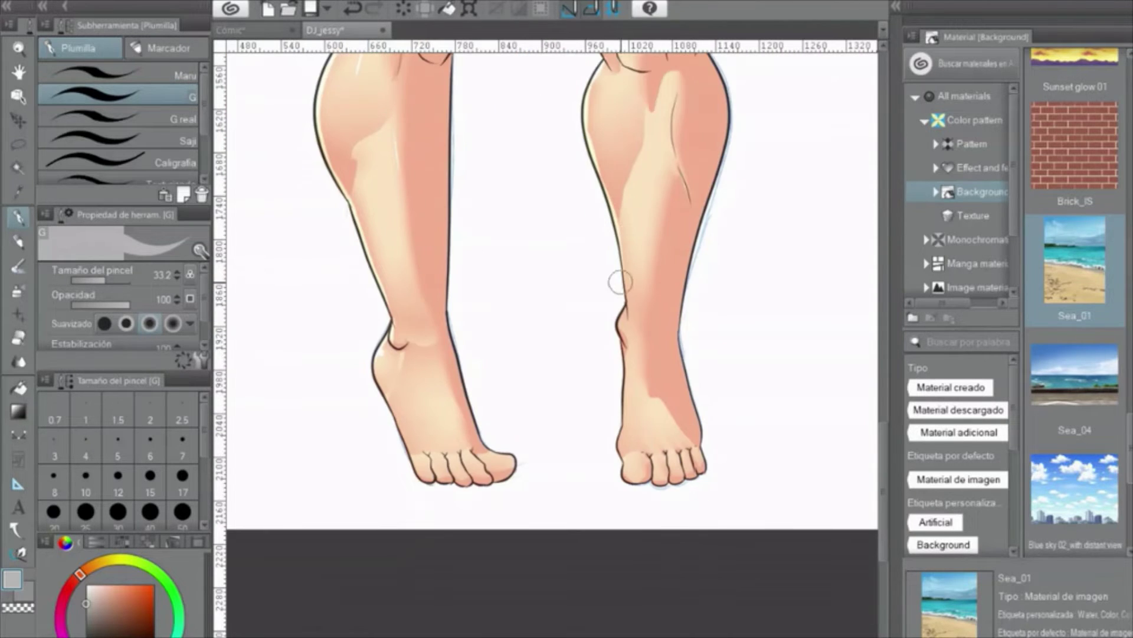
left_click_drag(620, 376, 603, 294)
Add white highlights to the front-facing leg's kneecap edge and the centres of the thigh muscles
left_click_drag(476, 278, 490, 478)
mouse_move(591, 177)
left_mouse_down()
mouse_move(561, 242)
mouse_move(574, 330)
left_mouse_up()
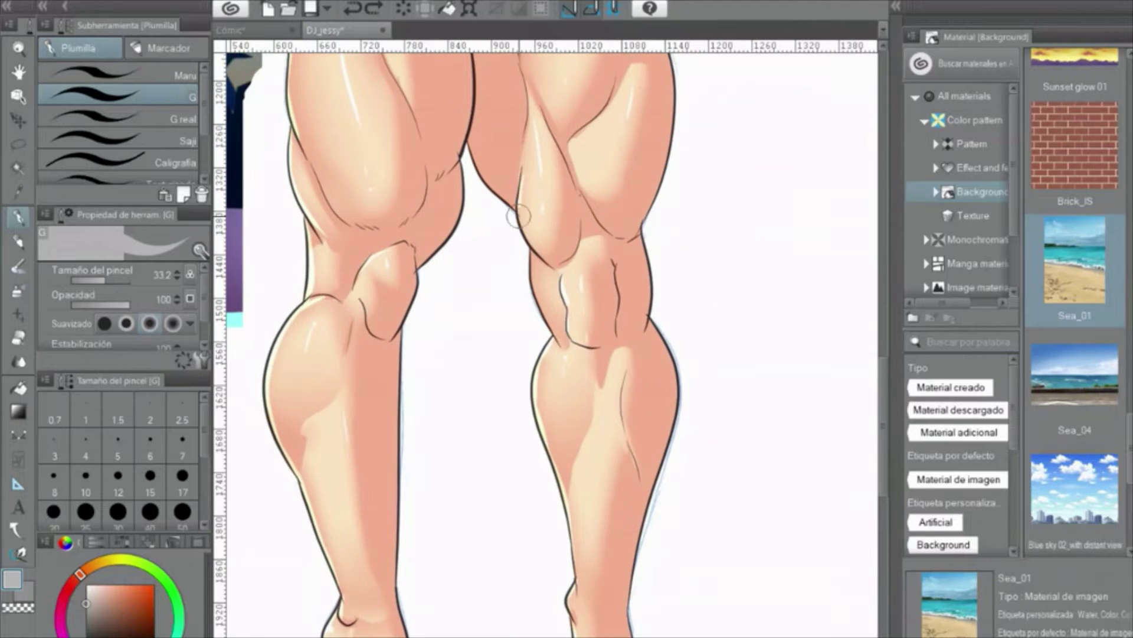
left_click_drag(468, 143, 456, 288)
left_click_drag(499, 357, 508, 348)
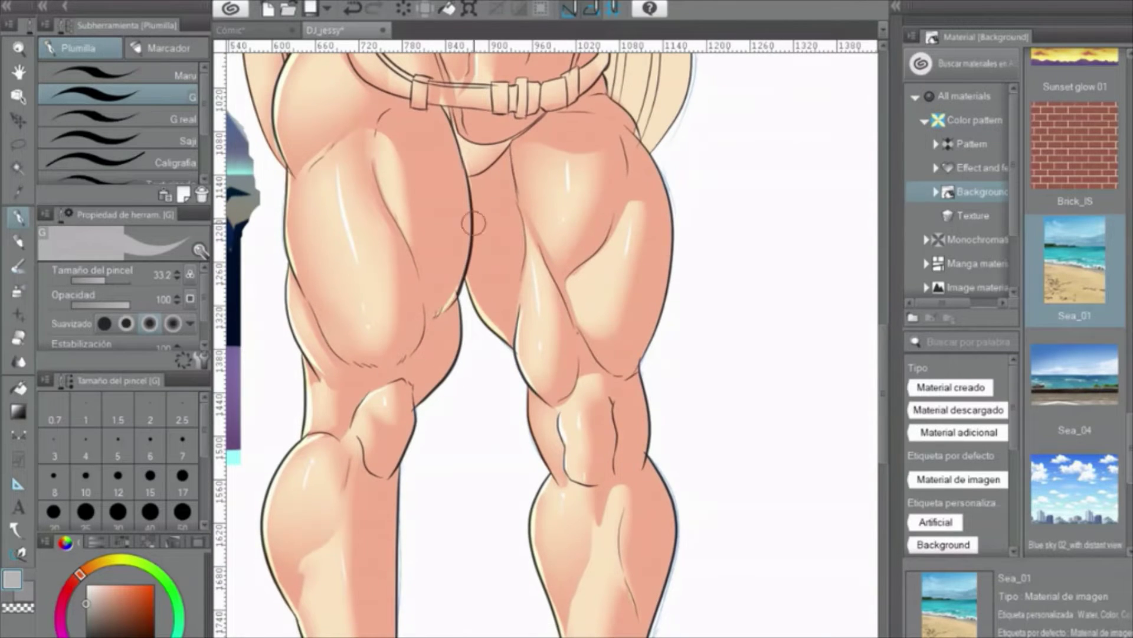
Ink a pale rim light along the inner thigh contours and down the raised-heel leg's inner edge to the foot
left_click_drag(447, 304, 448, 279)
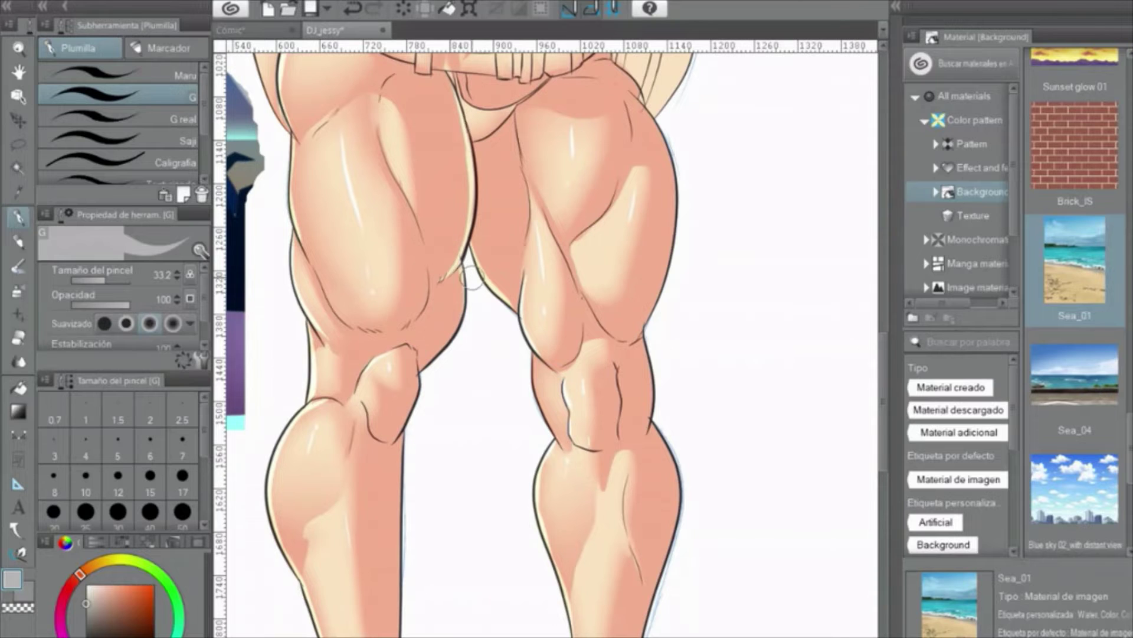
left_click_drag(417, 371, 445, 240)
scroll(439, 285, "down", 3)
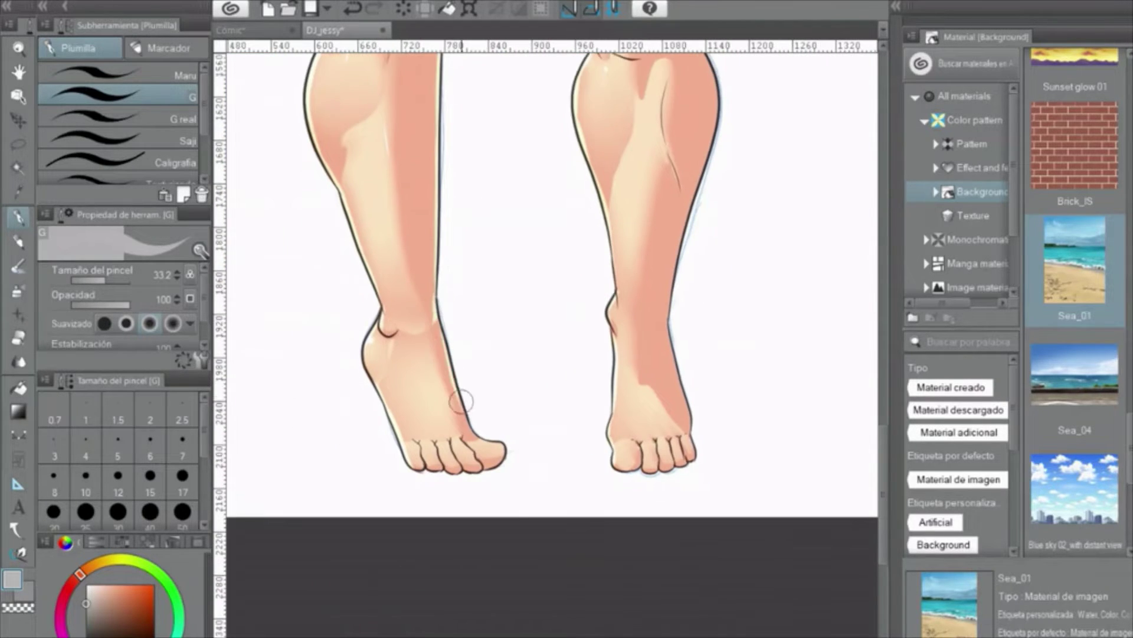
Ink a pale rim light down the front-facing leg's outer contour from the hip to the foot
scroll(464, 371, "up", 5)
scroll(561, 379, "down", 3)
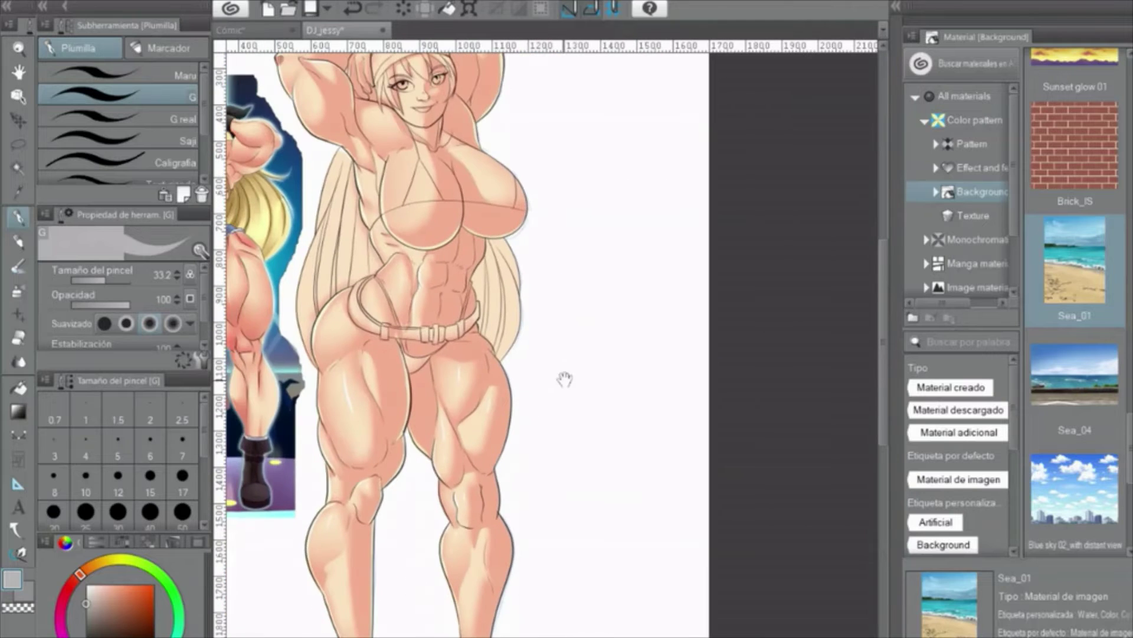
scroll(516, 354, "up", 2)
left_click_drag(516, 355, 517, 277)
scroll(531, 236, "up", 3)
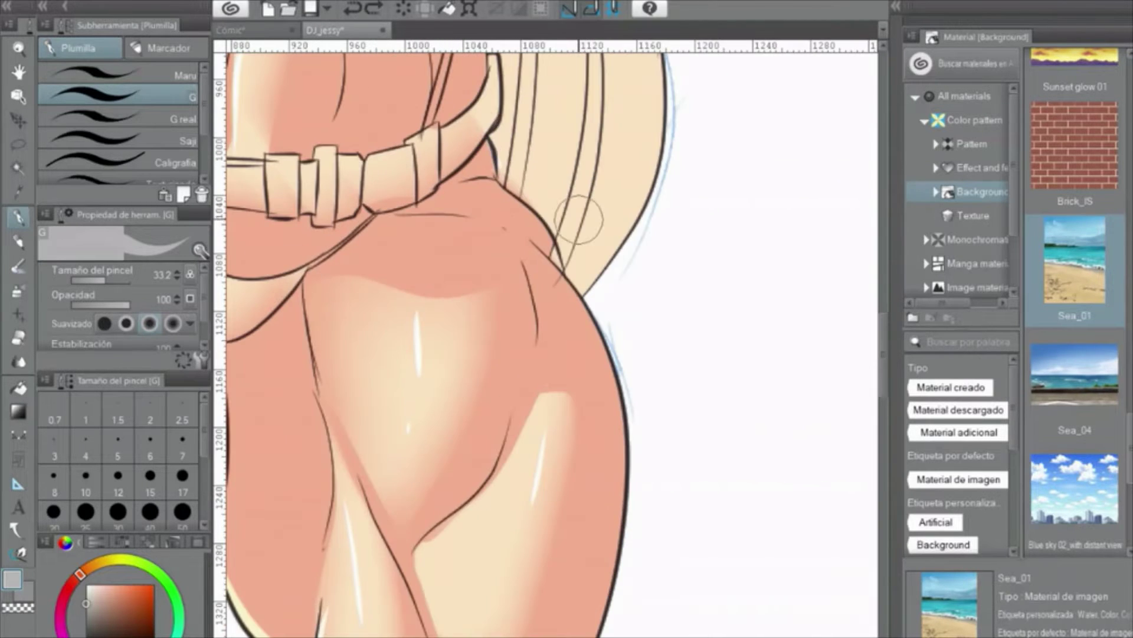
scroll(594, 317, "down", 3)
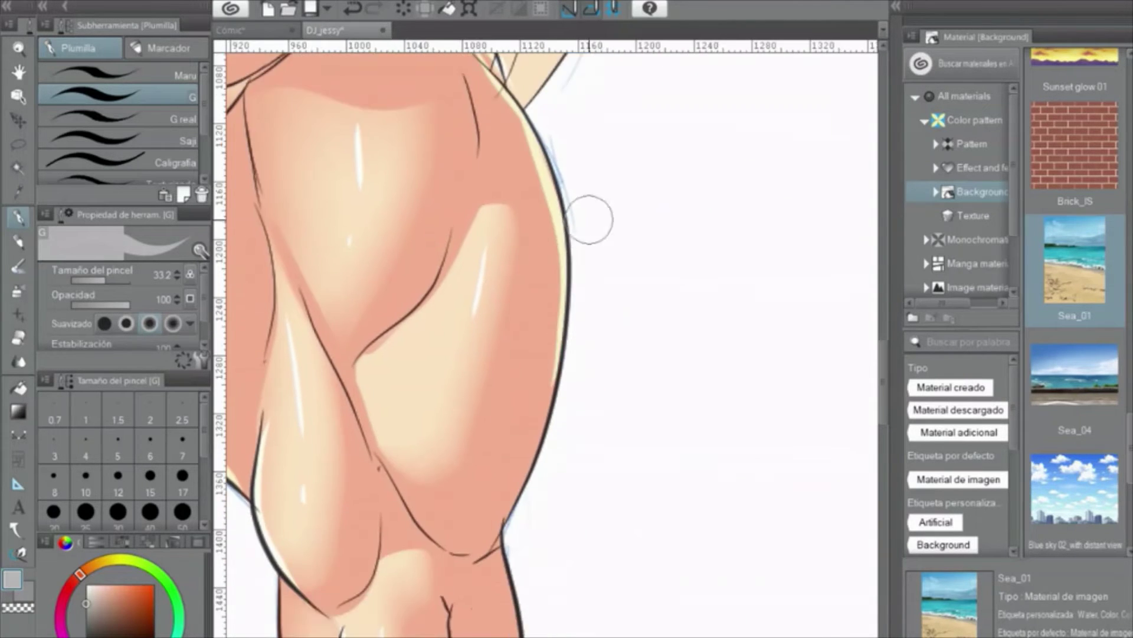
scroll(587, 220, "down", 3)
scroll(480, 380, "down", 5)
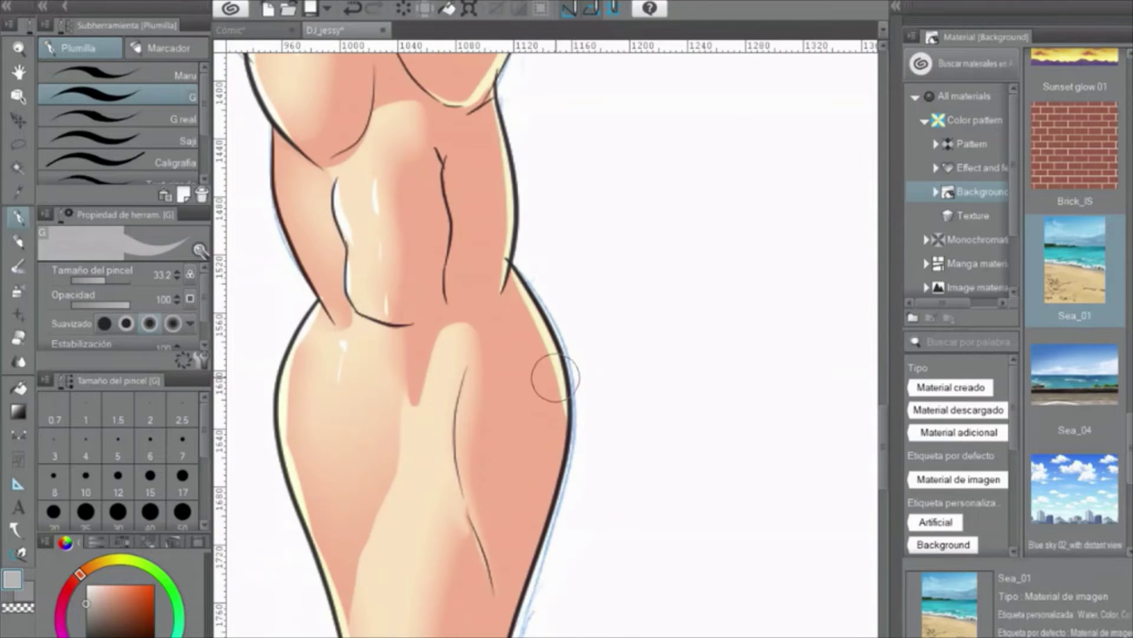
scroll(437, 168, "down", 5)
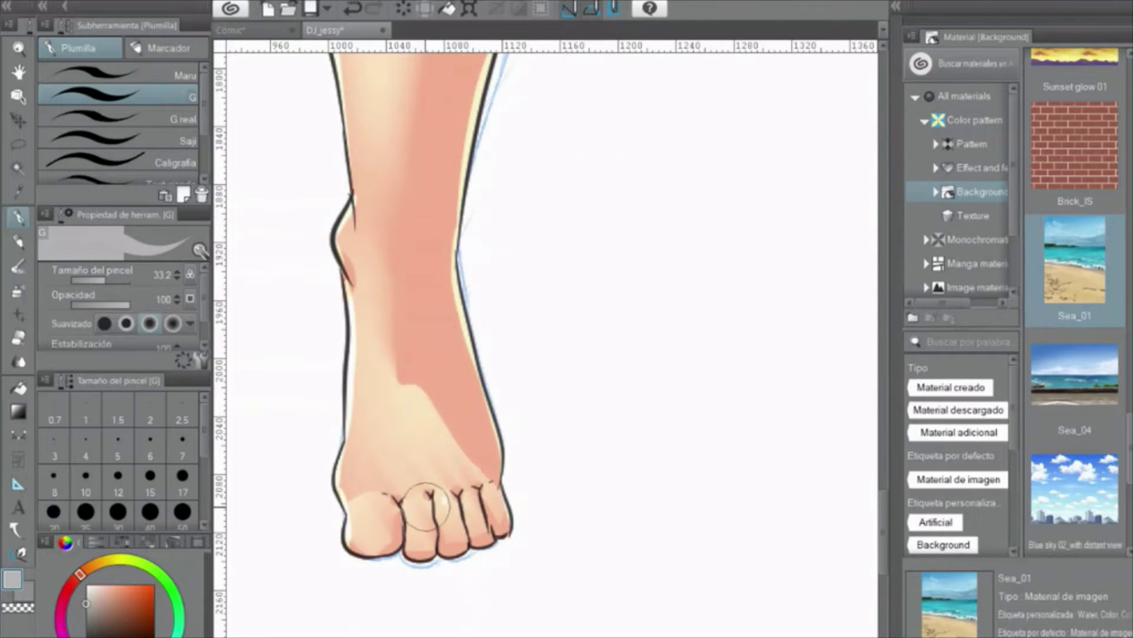
Ink pale rim lights along the jawline, the neck contours and the shoulder contour beside the face
scroll(469, 451, "up", 10)
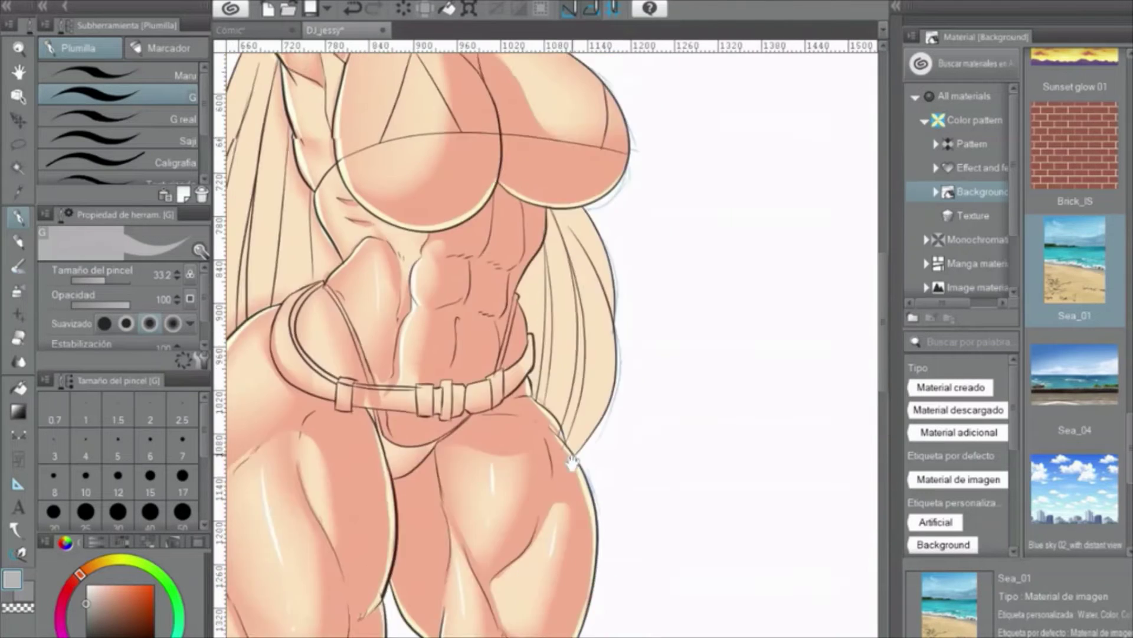
scroll(426, 260, "up", 3)
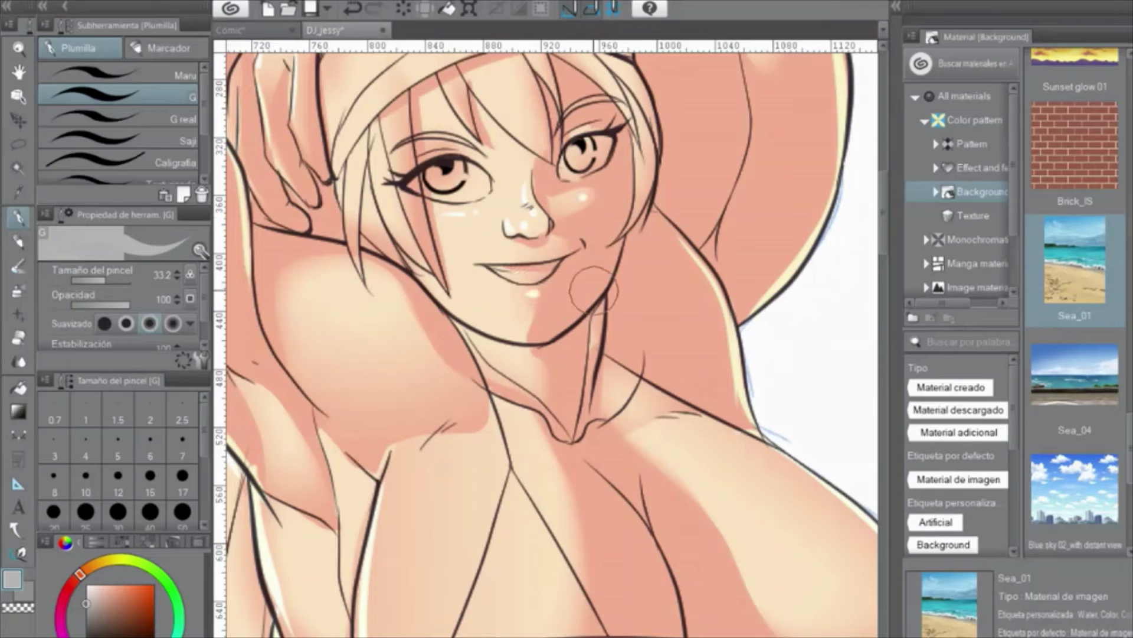
scroll(593, 290, "down", 3)
scroll(561, 209, "up", 3)
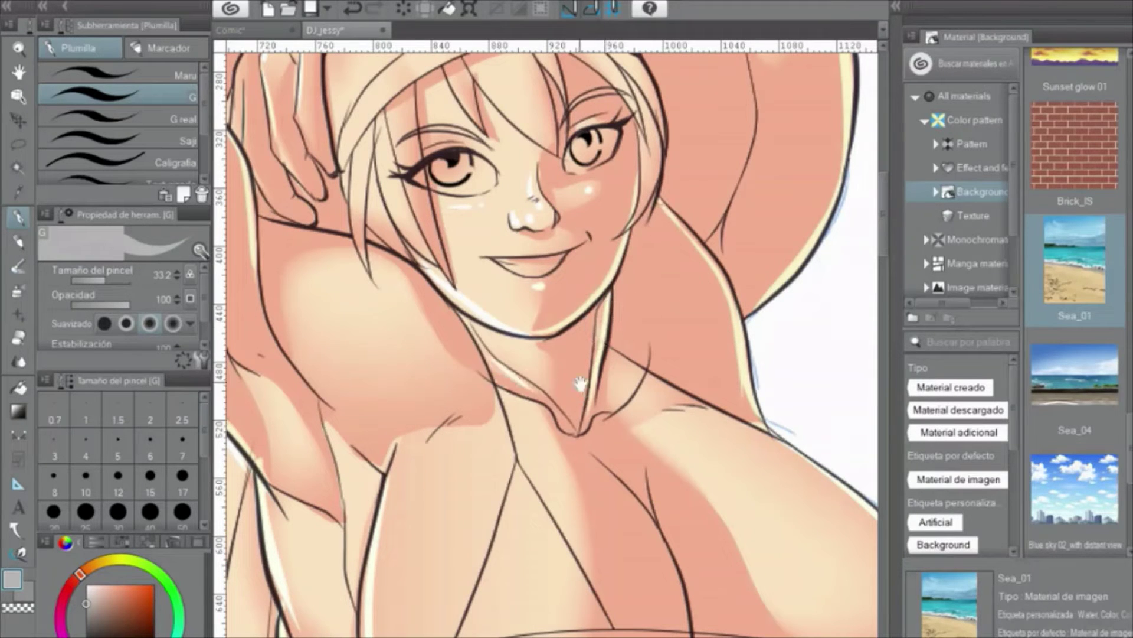
scroll(597, 435, "down", 3)
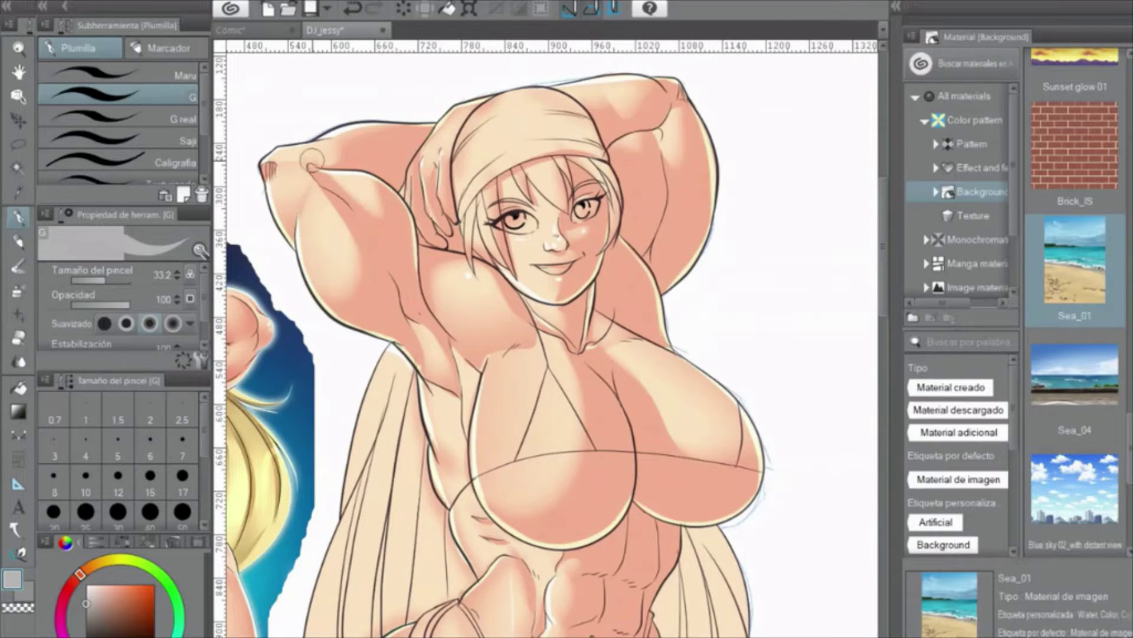
Brighten the hip, thigh and chest muscles with soft pale glows using the Suave airbrush, and save the drawing
scroll(471, 341, "down", 2)
key("b")
scroll(463, 326, "down", 5)
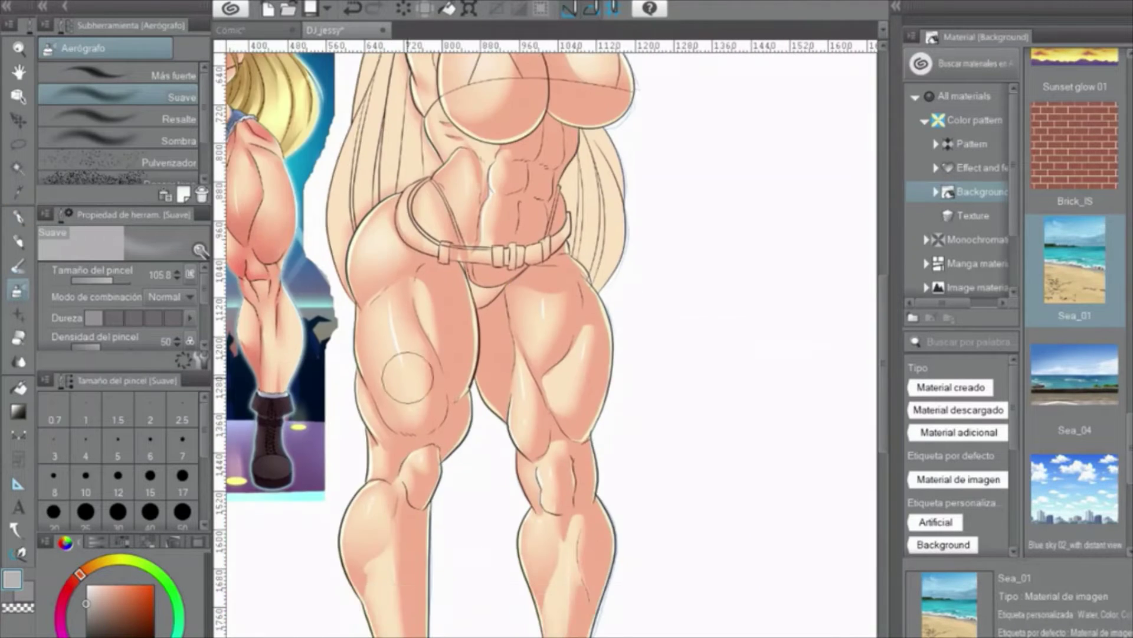
scroll(407, 376, "up", 5)
scroll(526, 114, "down", 5)
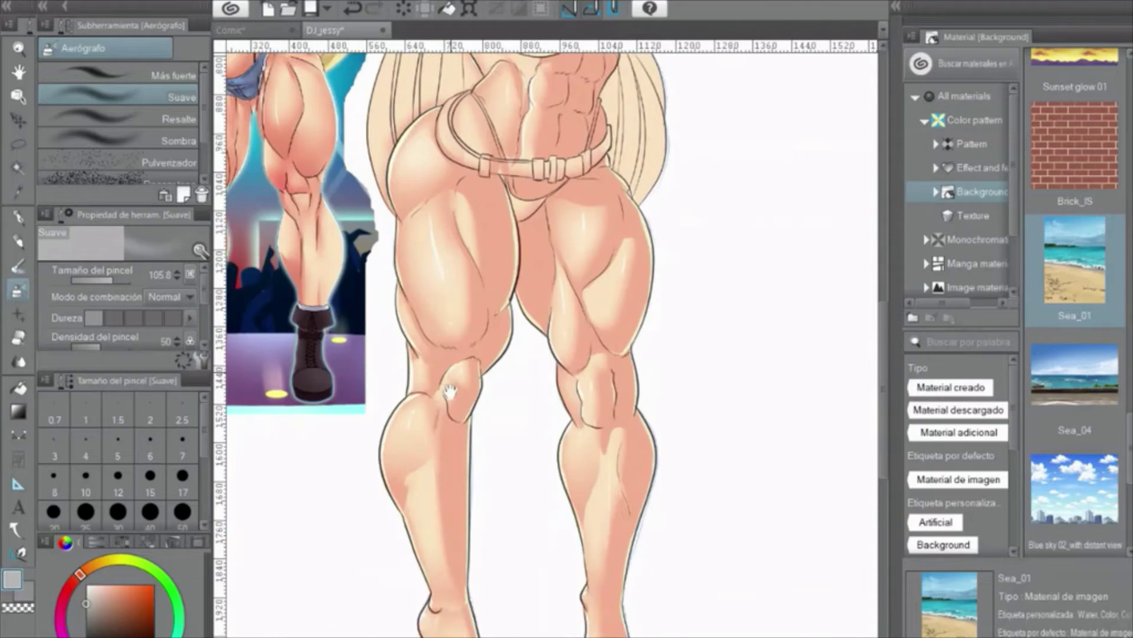
scroll(590, 265, "down", 2)
scroll(605, 303, "up", 1)
scroll(602, 425, "up", 3)
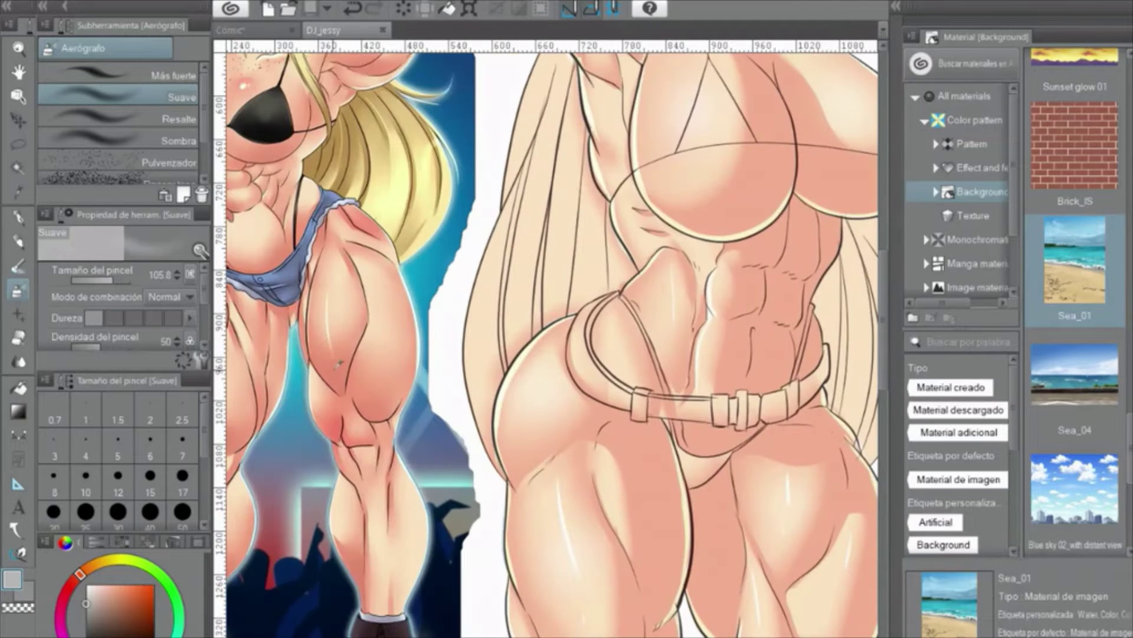
Sample a darker salmon from the reference's leg and ink deeper G-pen shadows under the headband and beside the neck
left_click(413, 351, "alt")
scroll(581, 298, "up", 2)
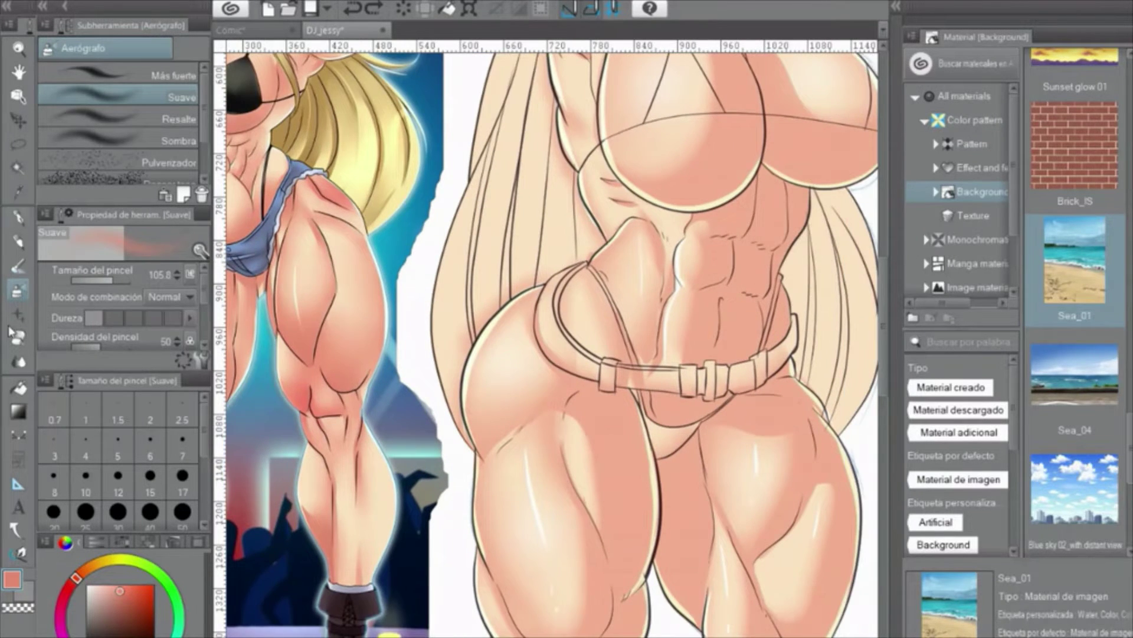
key("p")
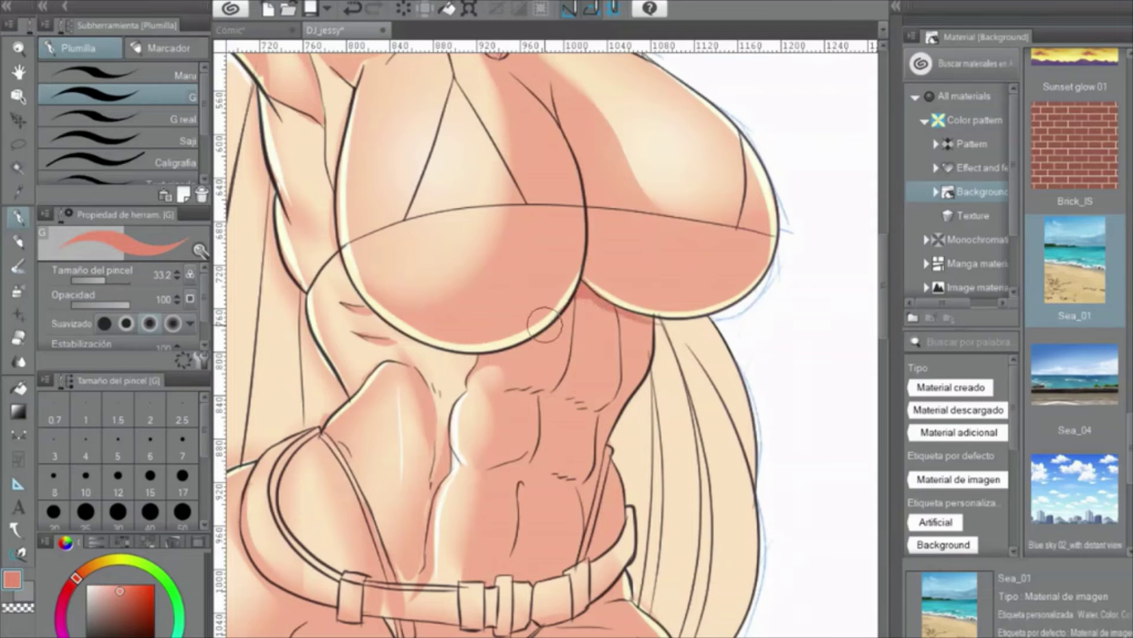
left_click_drag(615, 339, 617, 394)
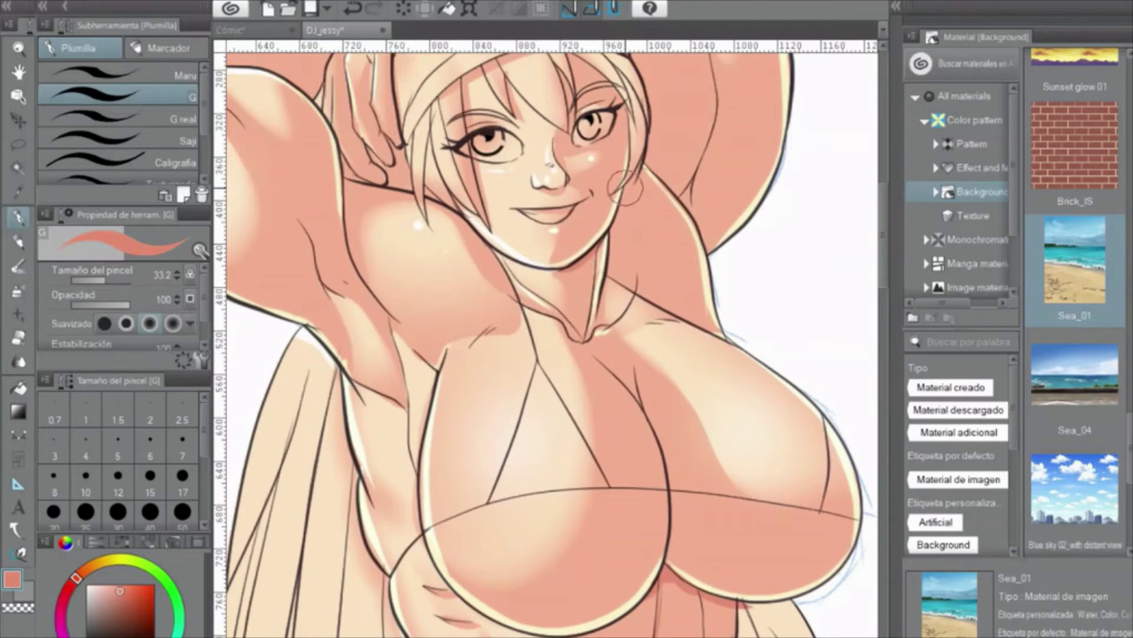
left_click_drag(626, 187, 649, 212)
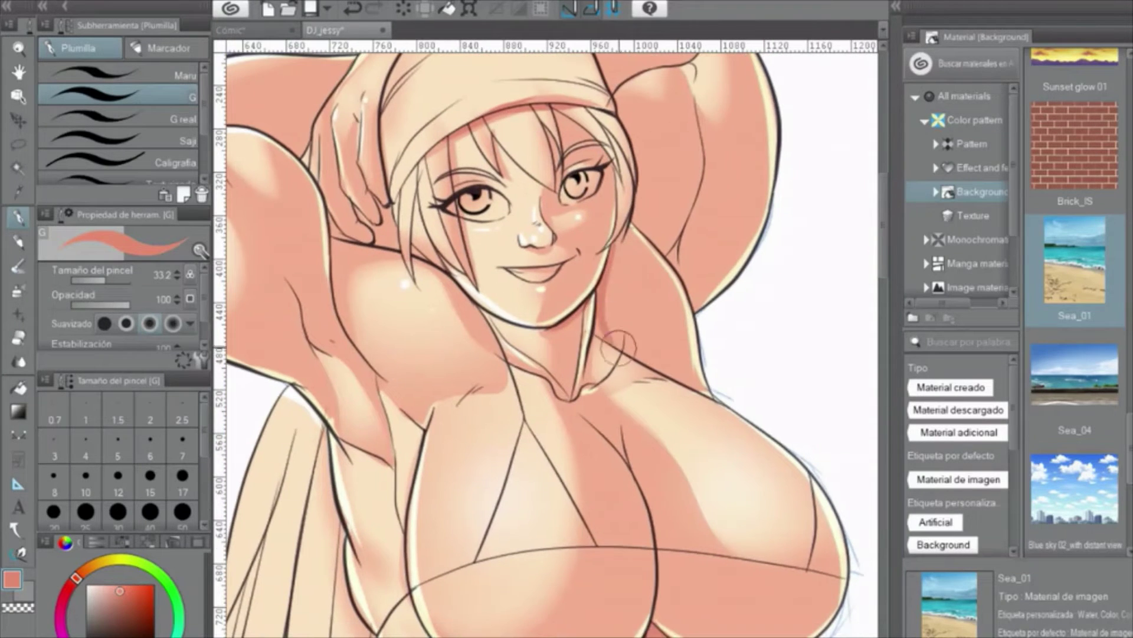
left_click_drag(580, 306, 635, 289)
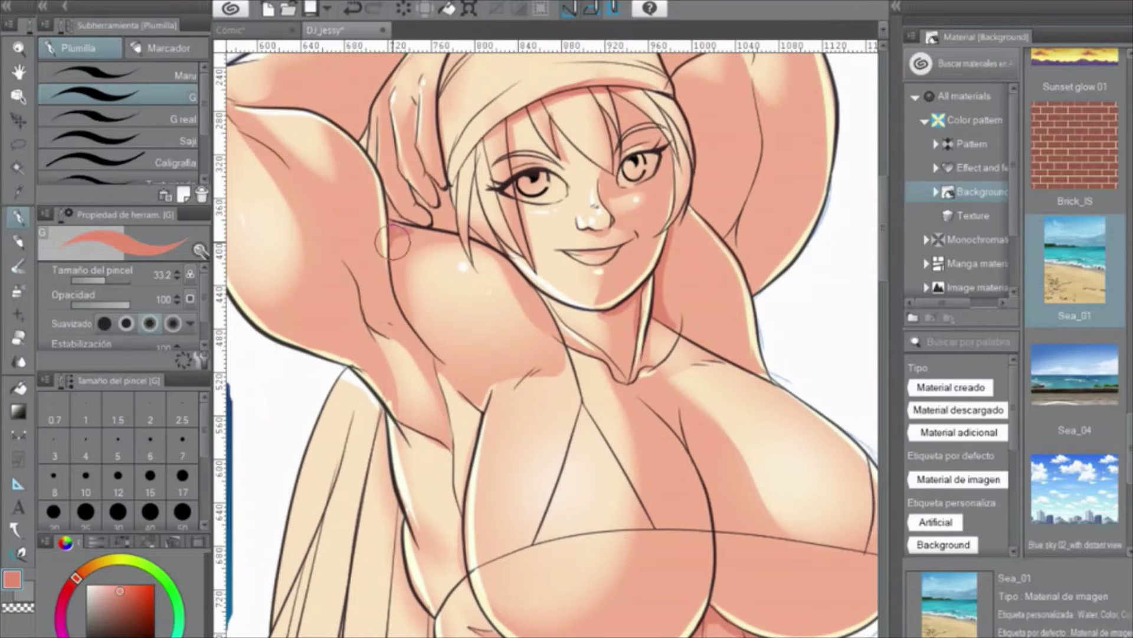
Ink deeper salmon shadows where the hand and upper arm meet beside the face
scroll(393, 242, "down", 3)
scroll(296, 291, "up", 4)
key("g")
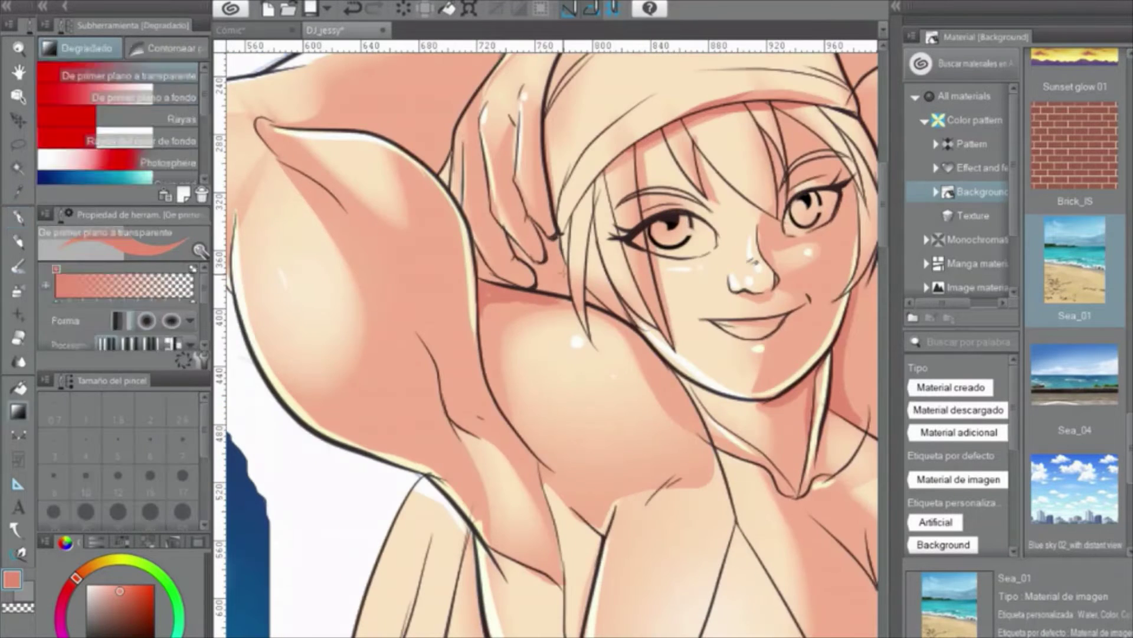
key("p")
scroll(561, 261, "down", 3)
Ink deeper salmon shadows along the abdominal creases, in the navel and where the belt straps meet the waist
scroll(410, 252, "up", 4)
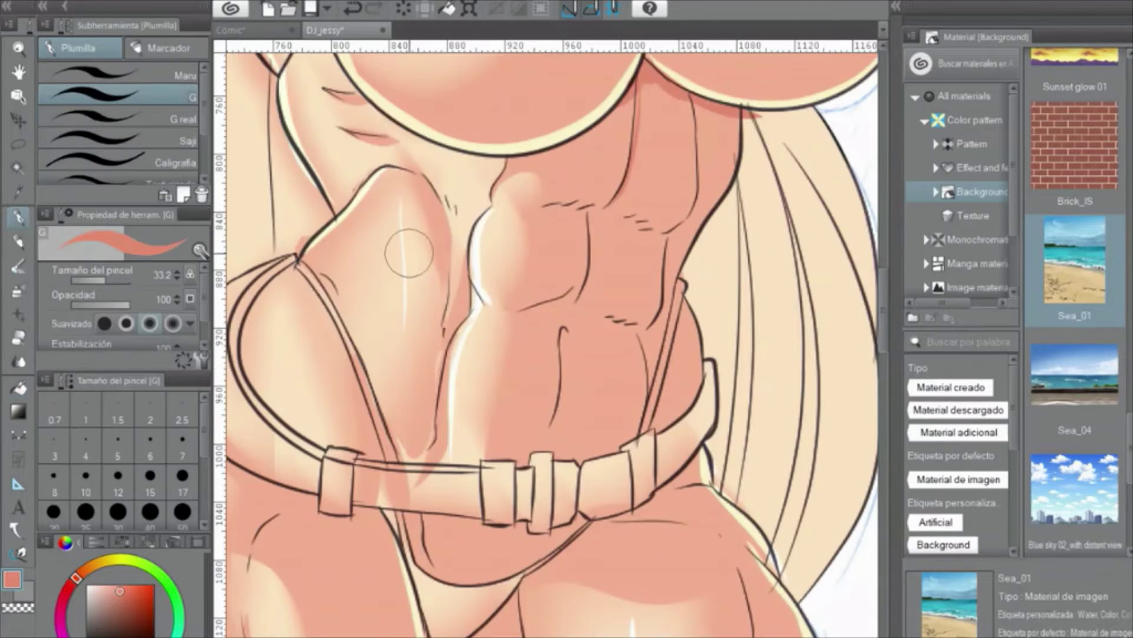
left_click_drag(673, 290, 679, 384)
left_click_drag(732, 384, 640, 463)
left_click_drag(693, 369, 729, 410)
mouse_move(623, 242)
left_mouse_down()
mouse_move(654, 261)
mouse_move(660, 252)
left_mouse_up()
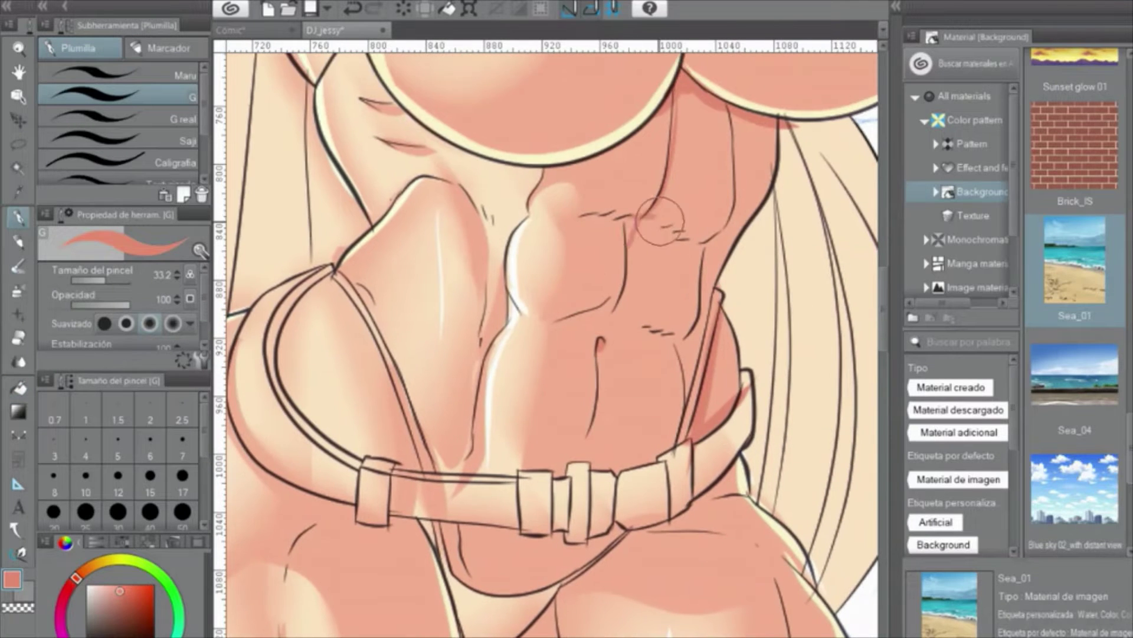
scroll(628, 207, "down", 4)
scroll(627, 207, "left", 4)
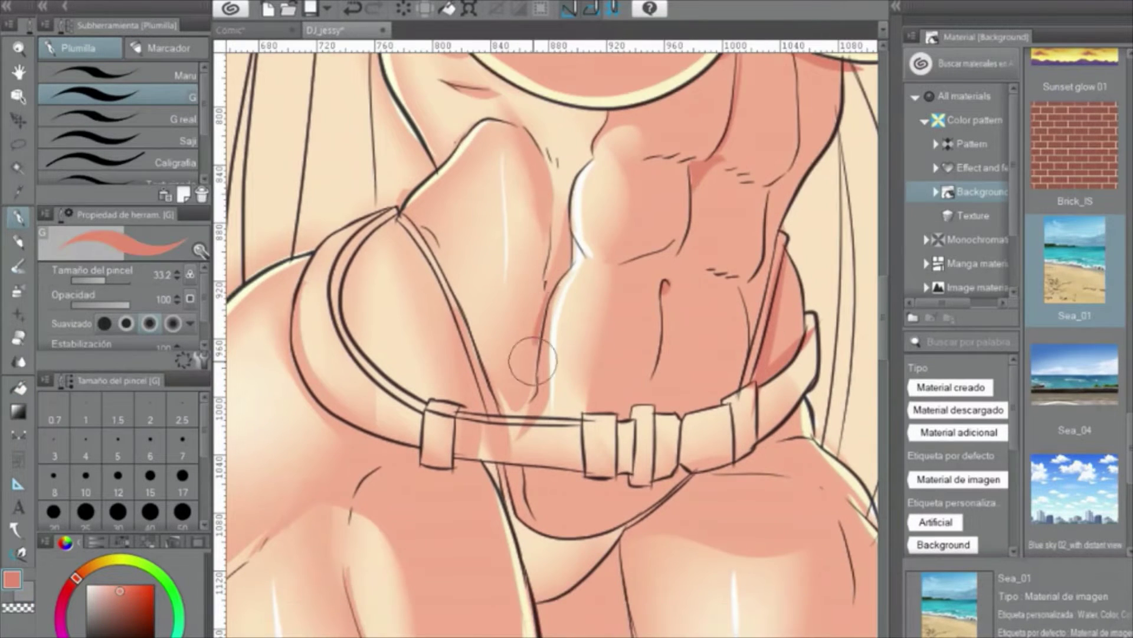
scroll(531, 294, "down", 5)
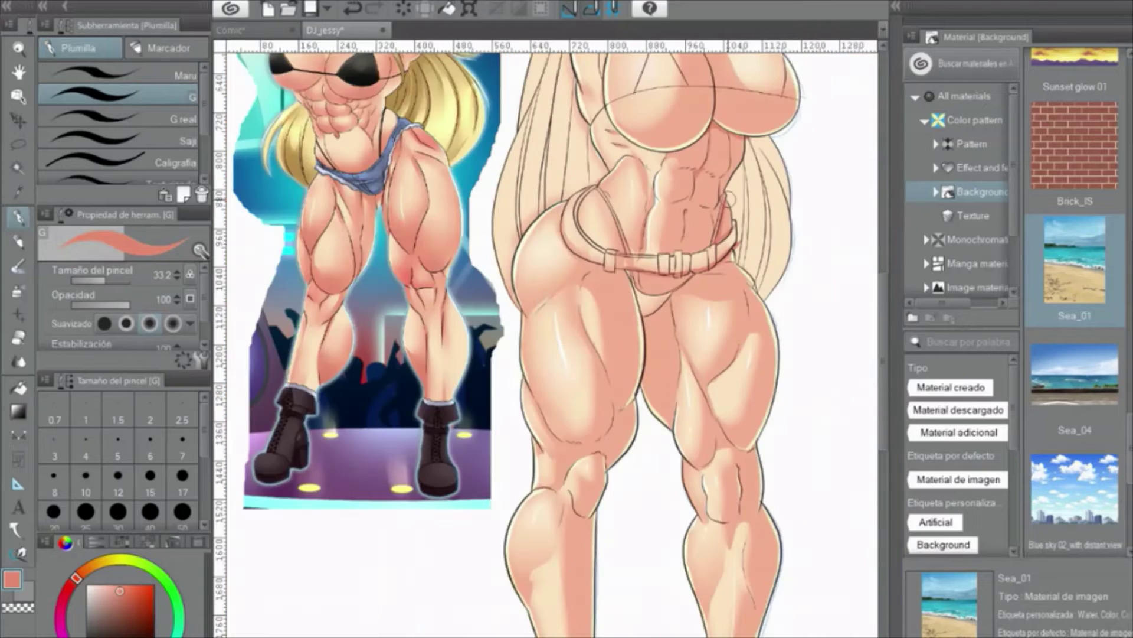
Ink deeper salmon shadows in the raised arm's creases and around both knees
scroll(564, 235, "down", 3)
scroll(638, 240, "up", 5)
left_click_drag(637, 240, 641, 266)
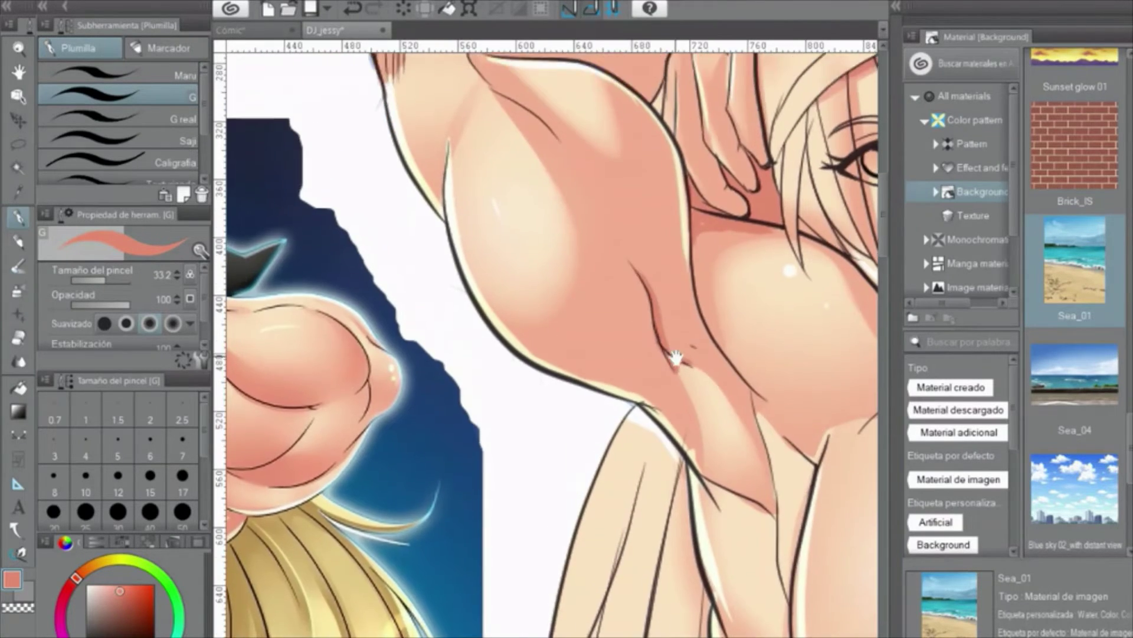
scroll(631, 371, "down", 3)
scroll(630, 371, "up", 3)
scroll(695, 352, "right", 2)
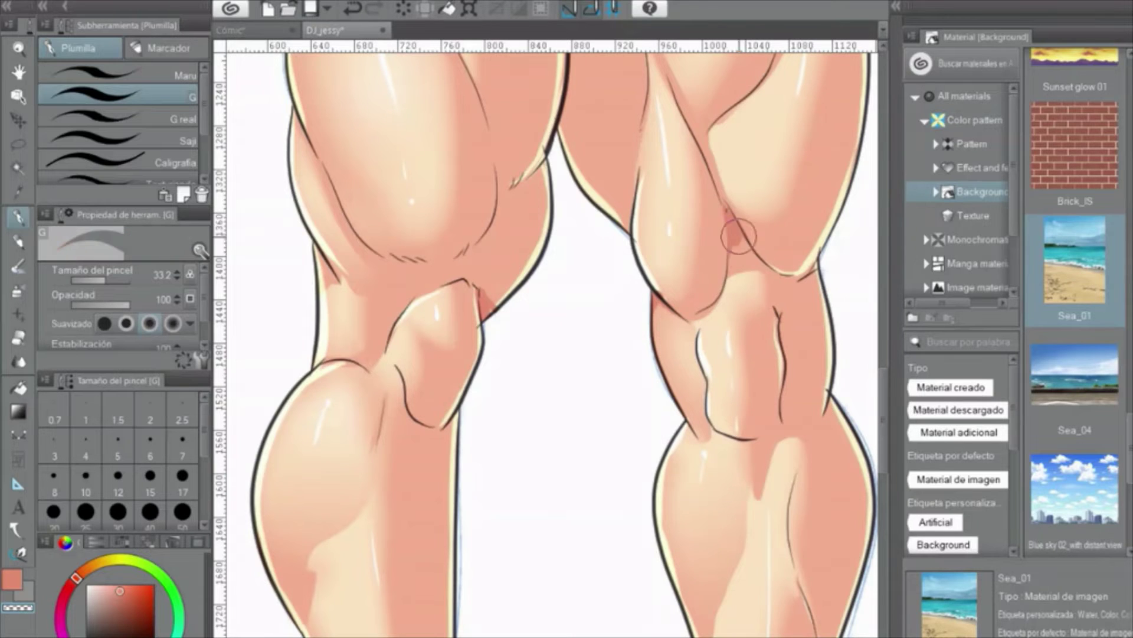
scroll(732, 236, "down", 3)
scroll(637, 254, "up", 3)
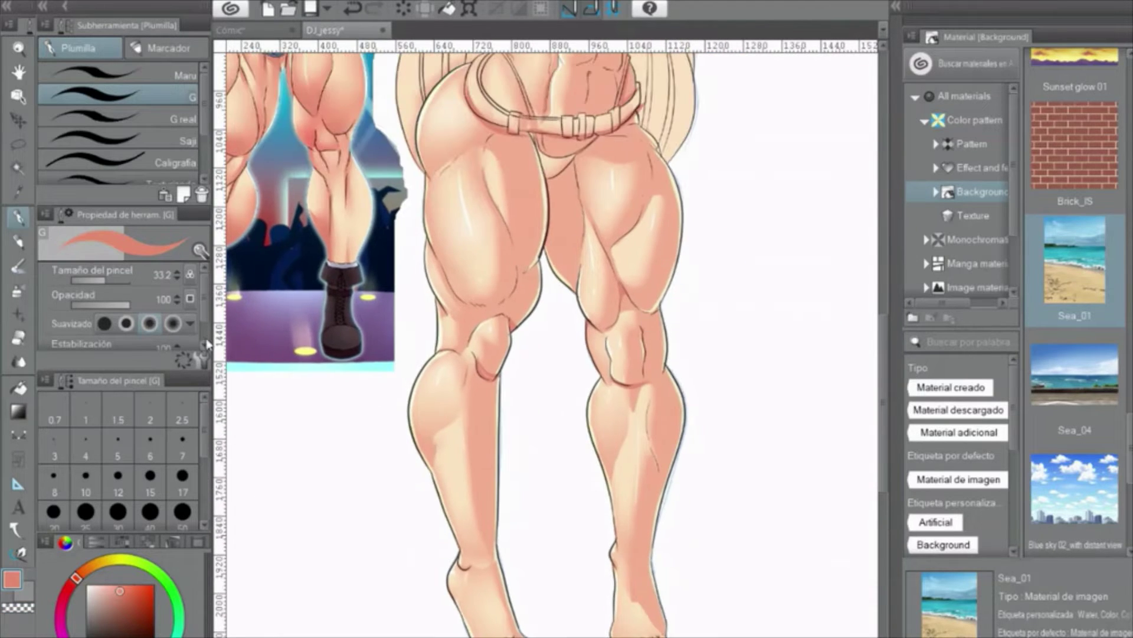
Airbrush soft darker salmon over the hips, legs and raised arms with the Suave airbrush
key("b")
scroll(661, 357, "up", 4)
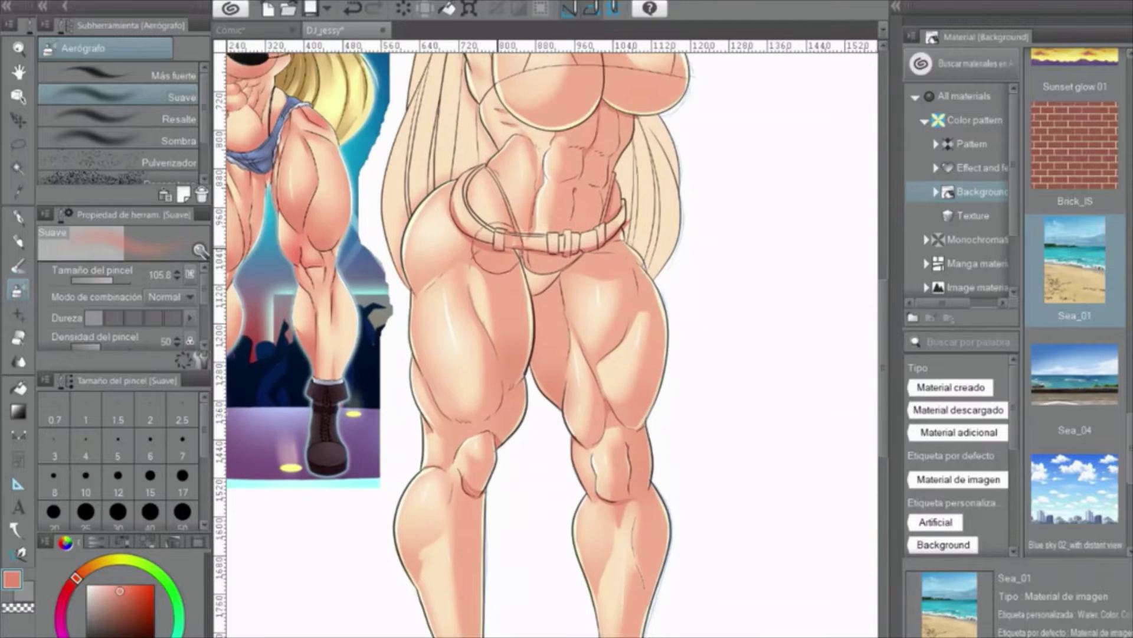
scroll(621, 192, "up", 3)
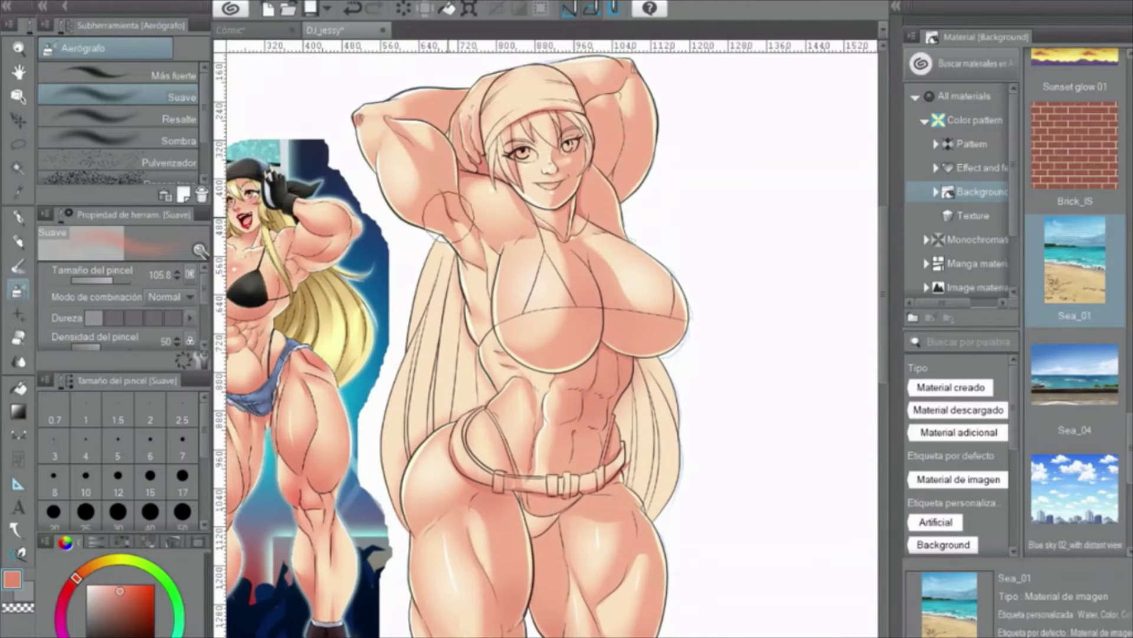
scroll(659, 195, "down", 6)
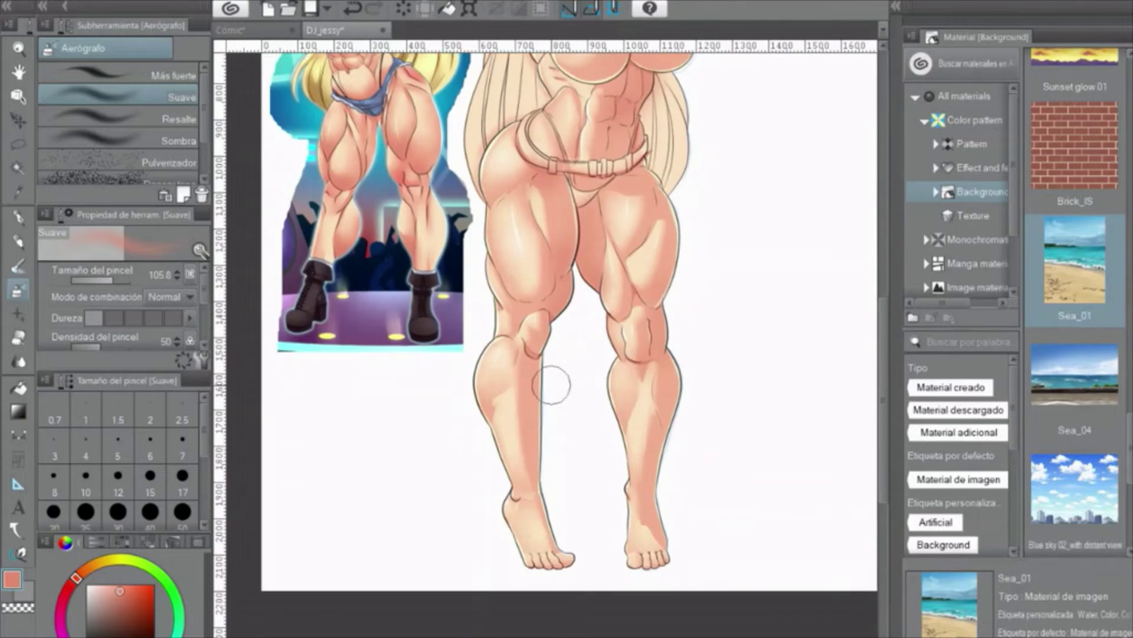
scroll(516, 177, "down", 2)
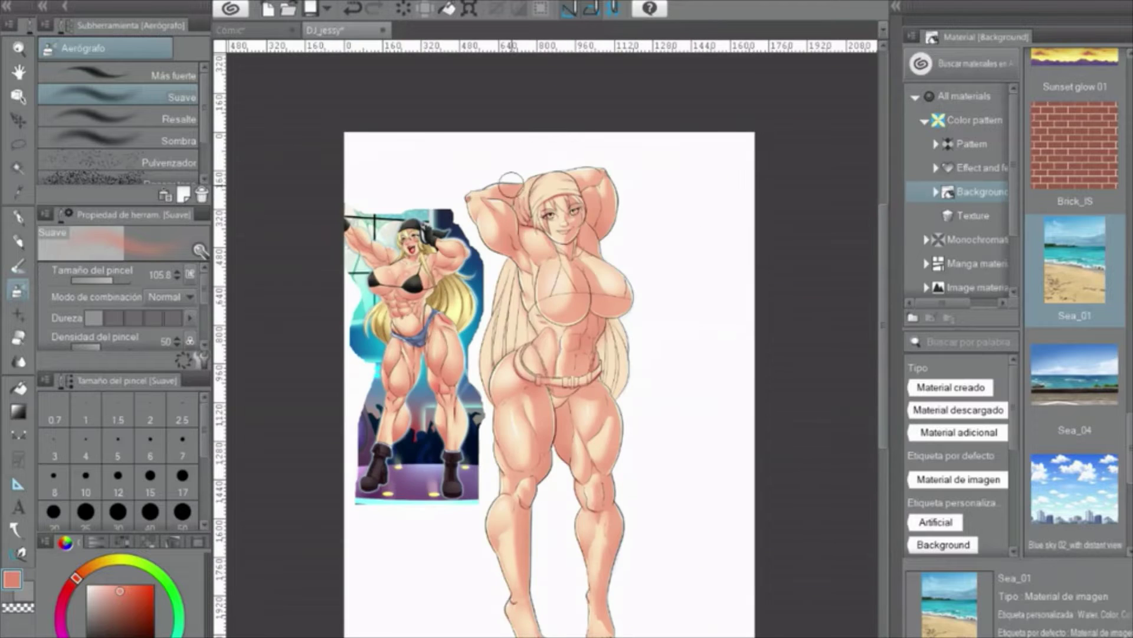
scroll(511, 185, "up", 2)
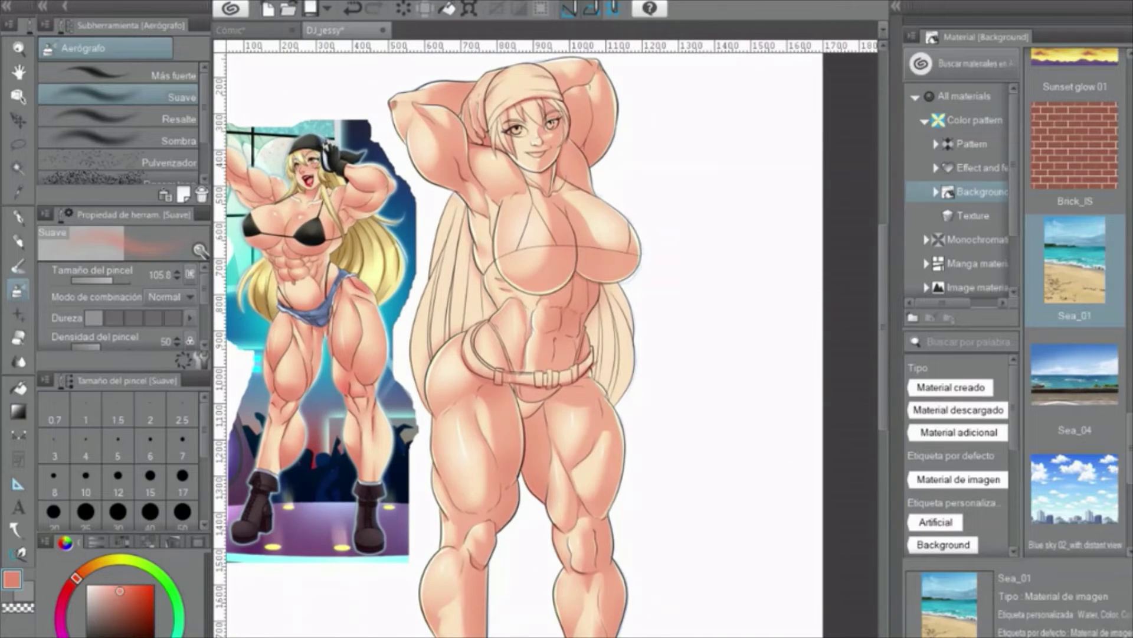
Add small white highlight dots to the upper chest with the G pen
scroll(586, 198, "up", 2)
key("x")
left_click(19, 218)
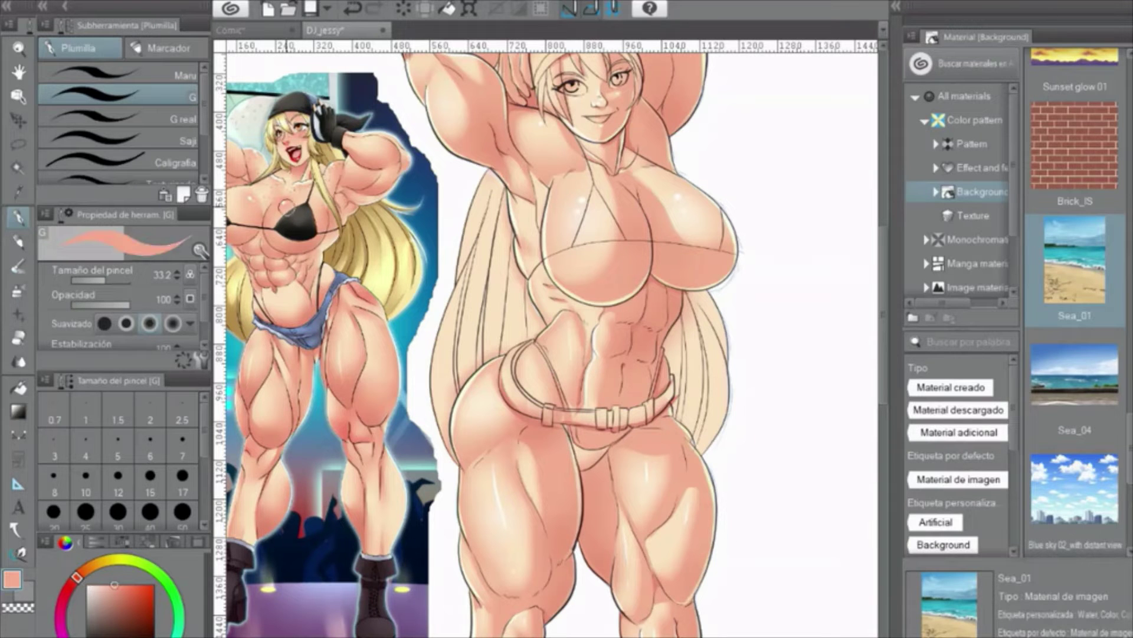
key("x")
key("b")
scroll(550, 289, "down", 2)
scroll(549, 289, "up", 3)
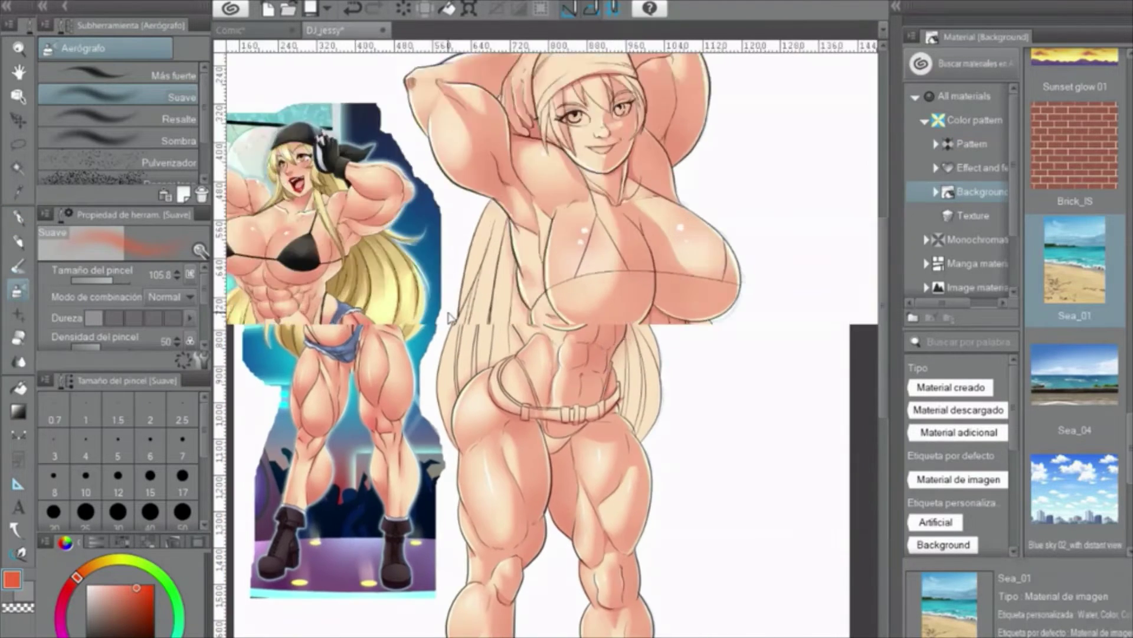
Sample the reddish freckle colour from the reference and spray freckles on the upper chest, shoulder and face with a small Pulverizador airbrush
left_click(350, 311, "alt")
scroll(350, 311, "up", 3)
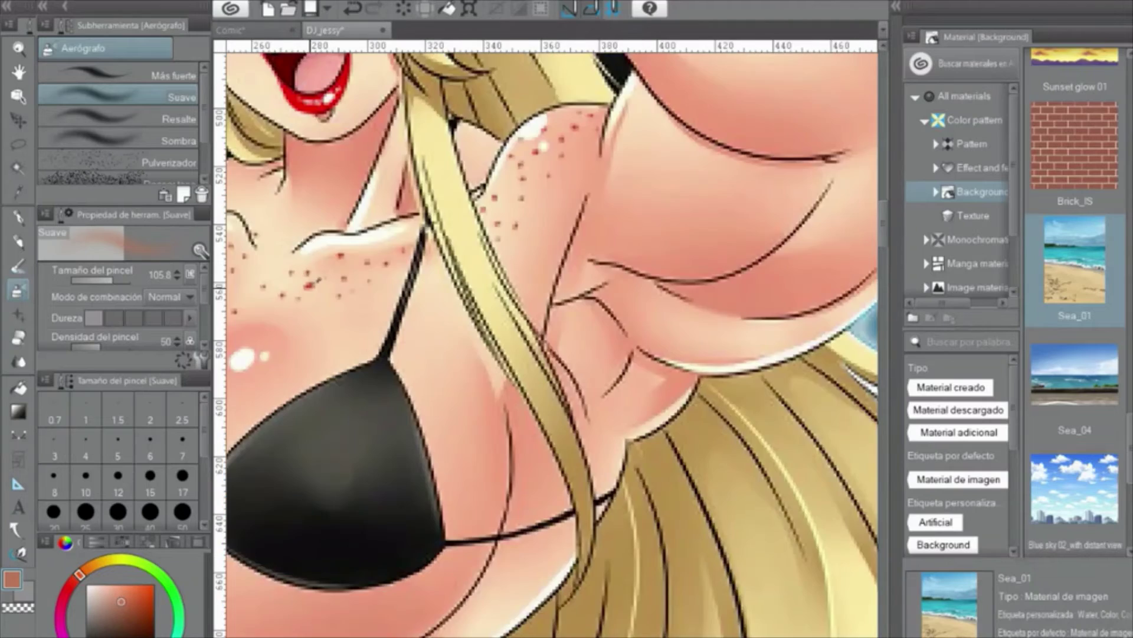
scroll(449, 337, "down", 4)
scroll(448, 337, "up", 3)
scroll(449, 336, "down", 3)
left_click_drag(449, 336, 445, 343)
left_click(168, 162)
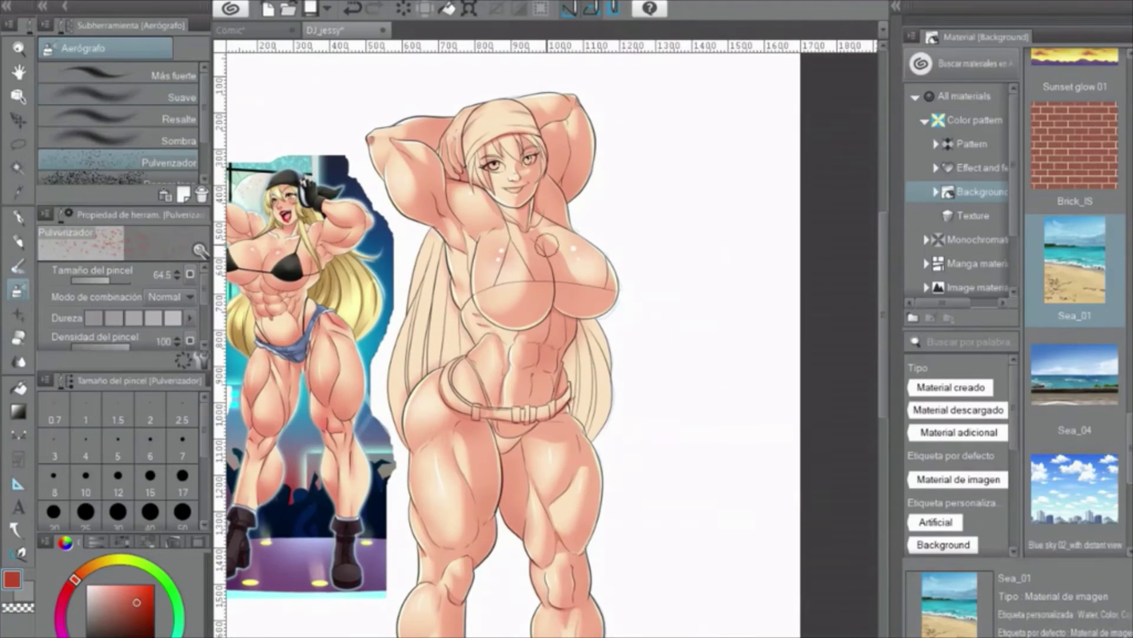
scroll(542, 242, "up", 1)
mouse_move(528, 233)
left_mouse_down()
mouse_move(555, 254)
mouse_move(500, 187)
left_mouse_up()
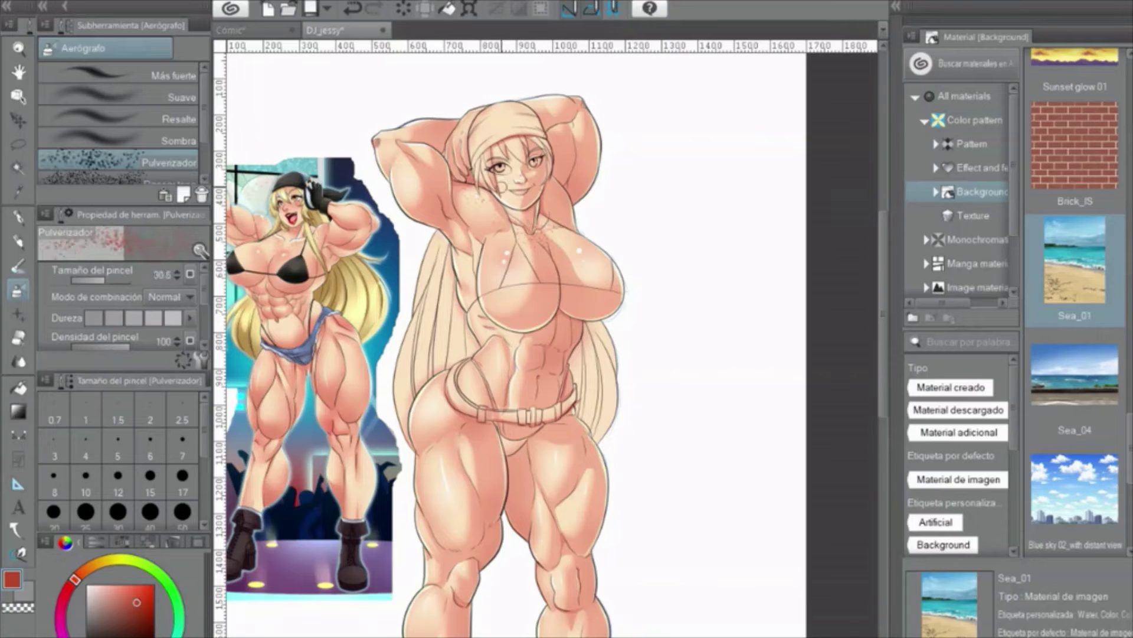
Ink darker salmon shadows on the toes and feet with the G pen
scroll(680, 165, "up", 1)
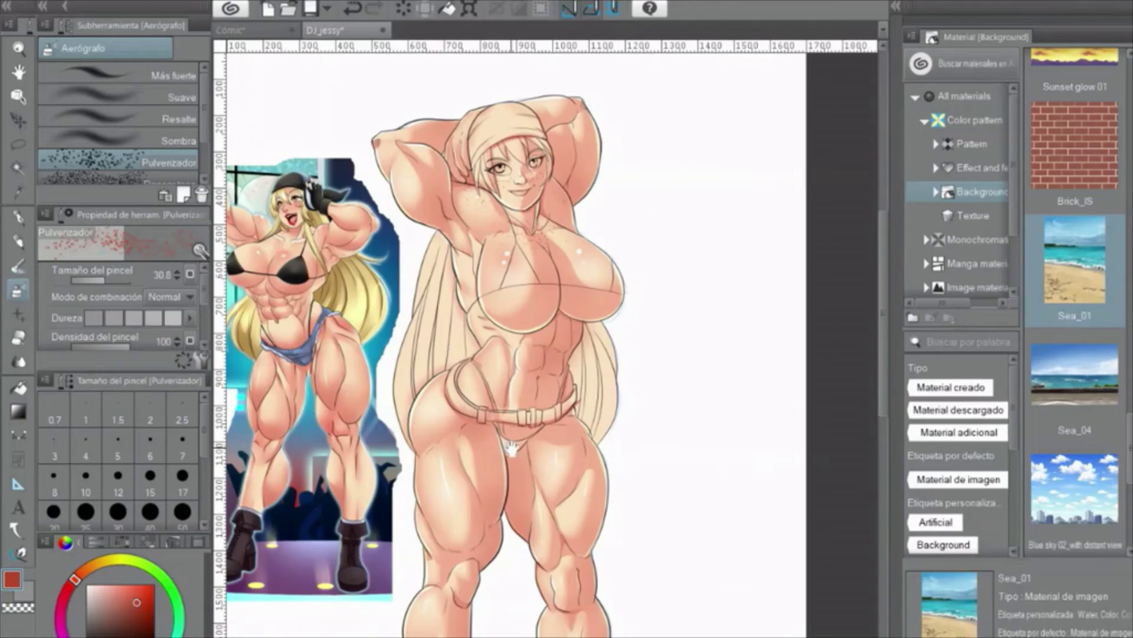
scroll(680, 166, "down", 1)
scroll(677, 392, "up", 1)
scroll(513, 299, "down", 2)
scroll(511, 299, "down", 1)
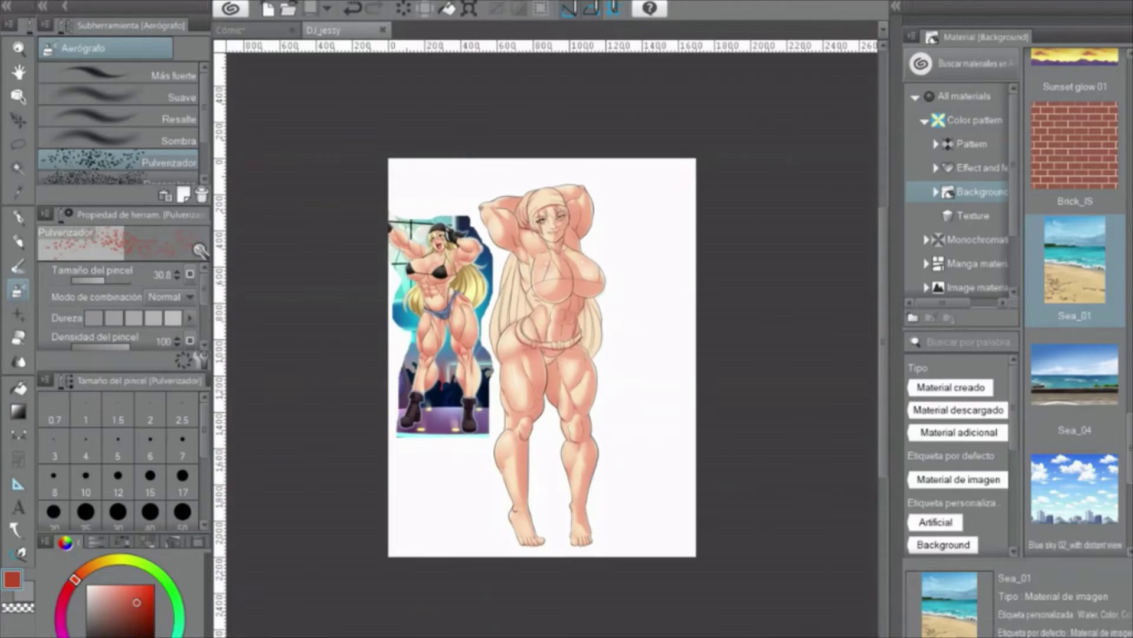
scroll(534, 333, "up", 4)
scroll(726, 445, "down", 2)
scroll(726, 446, "up", 3)
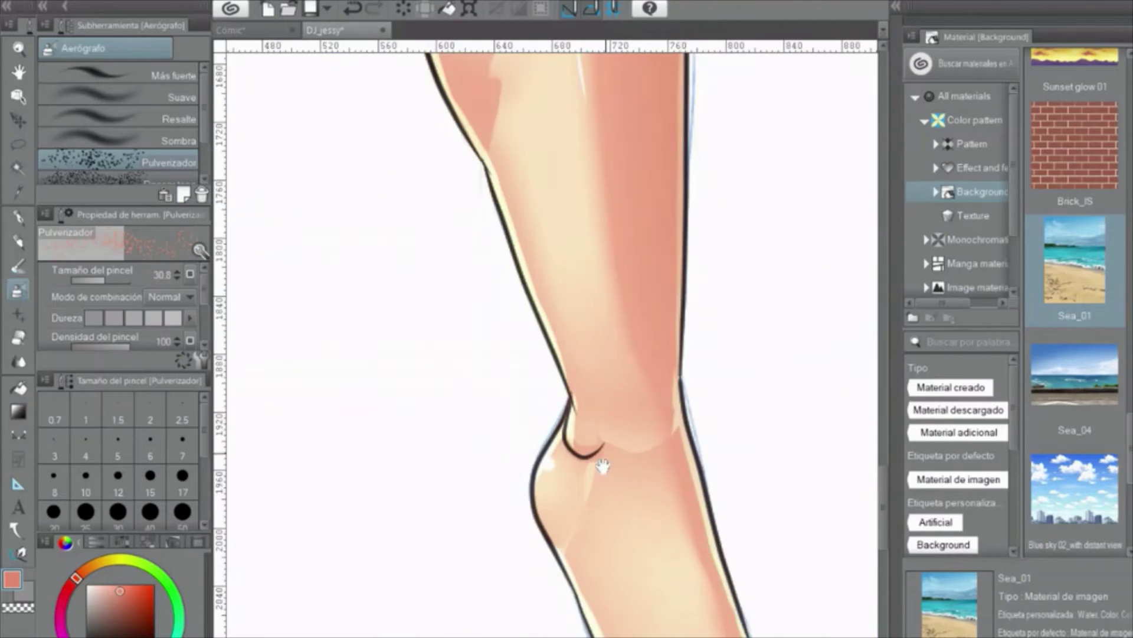
scroll(585, 458, "up", 2)
key("p")
left_click_drag(791, 352, 613, 308)
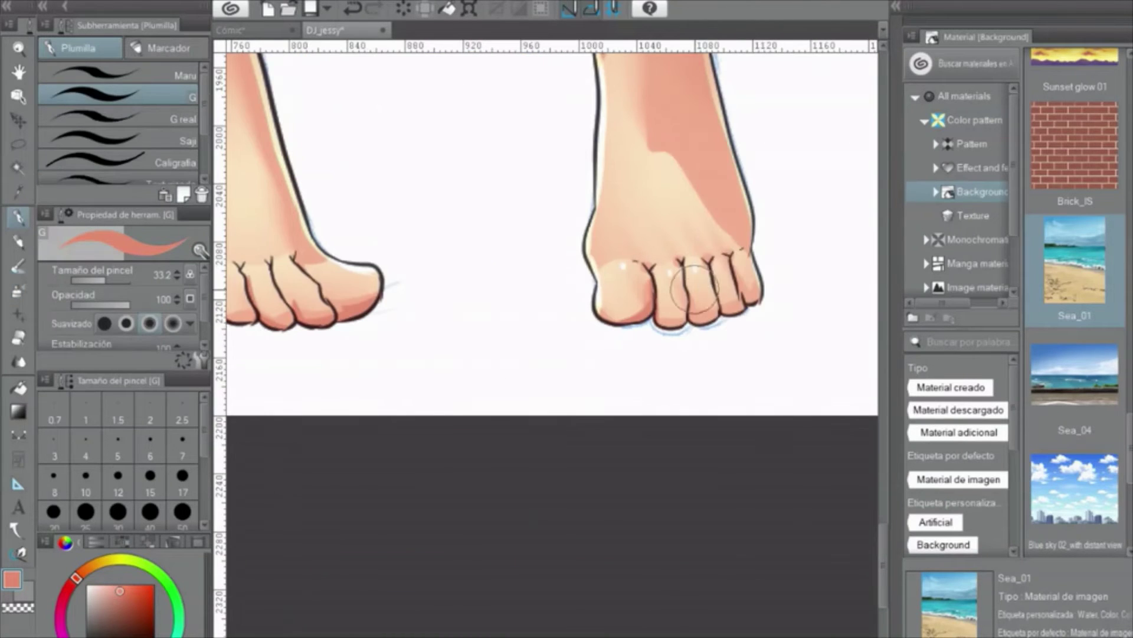
left_click_drag(746, 316, 725, 375)
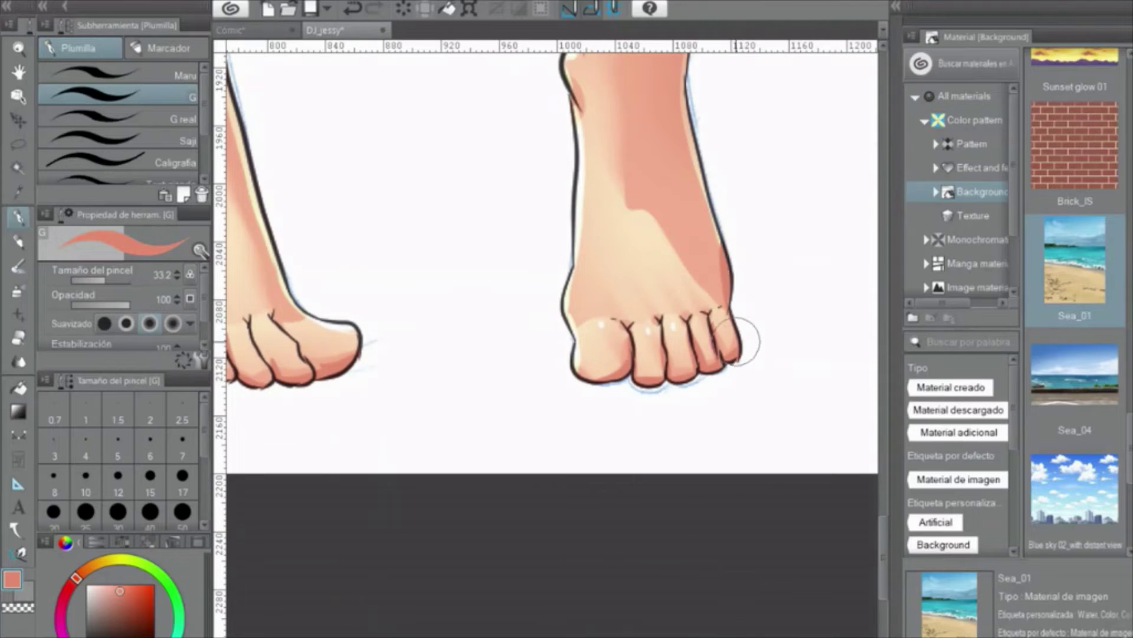
scroll(738, 341, "down", 3)
scroll(590, 174, "up", 1)
scroll(566, 151, "up", 1)
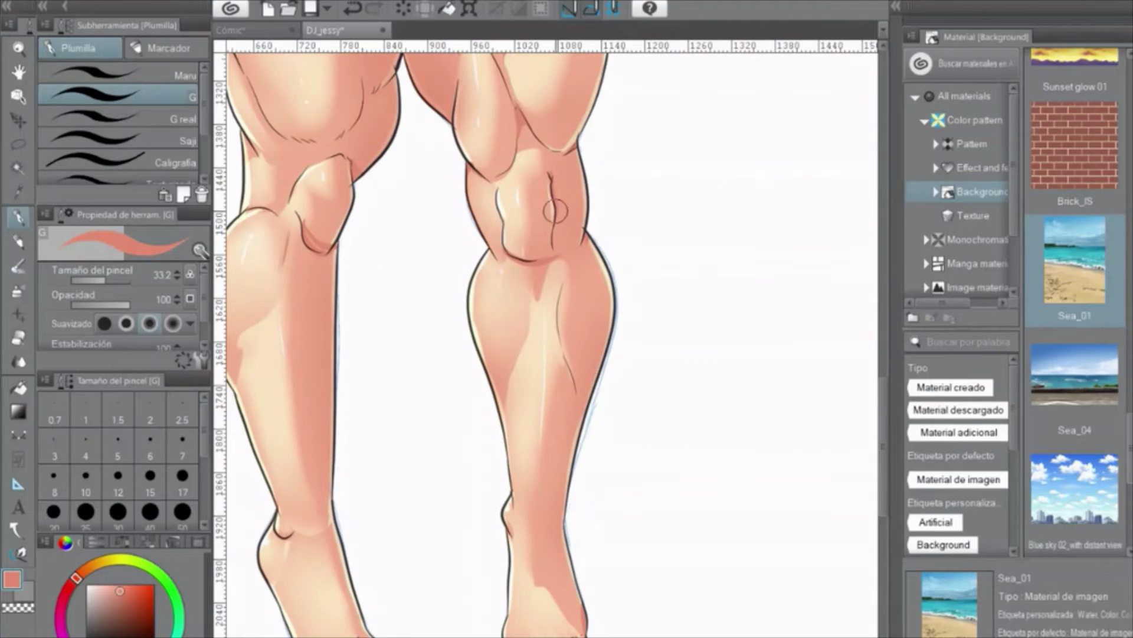
scroll(554, 211, "up", 5)
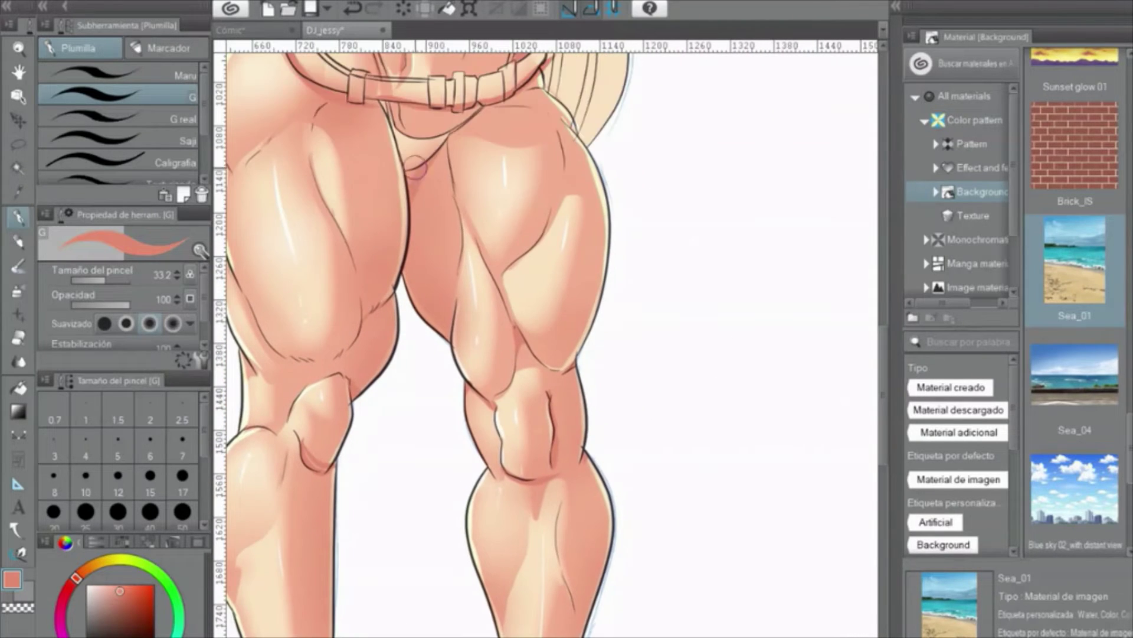
scroll(415, 168, "down", 4)
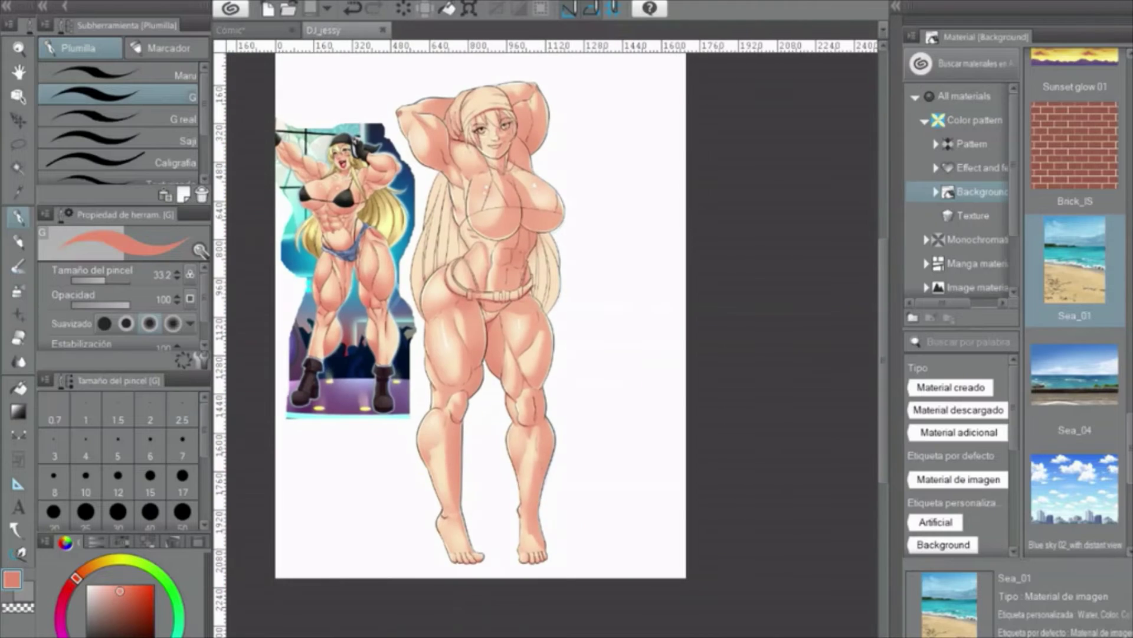
Fill the bikini bottom and its side straps with black, painting the narrow strap gaps with a small G pen
scroll(584, 225, "up", 4)
scroll(585, 224, "down", 3)
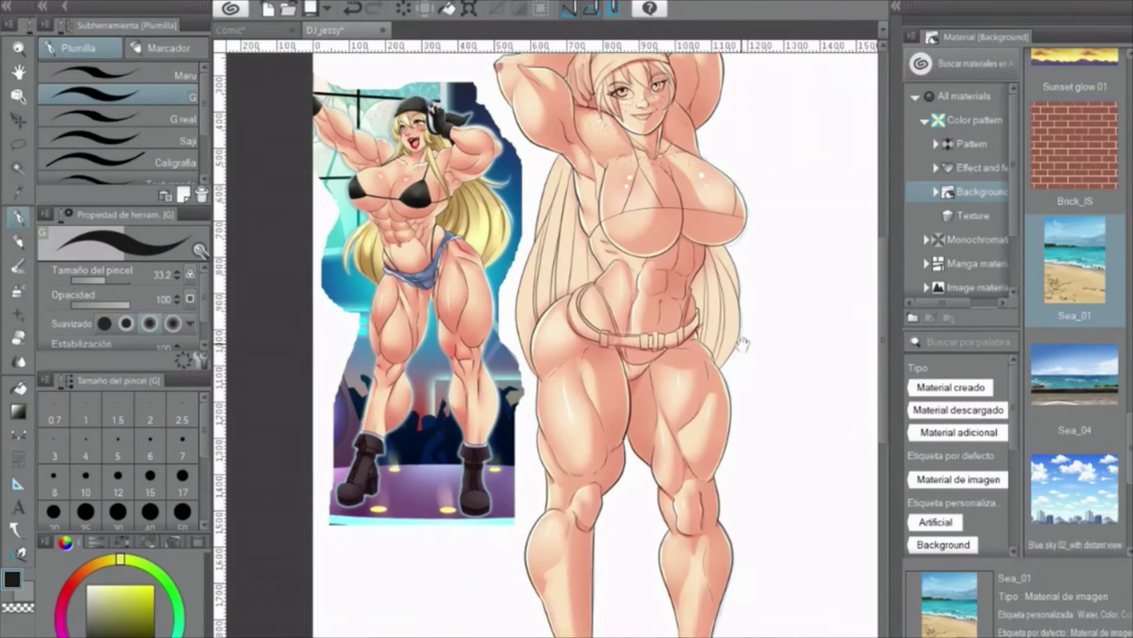
key("g")
left_click(589, 223)
scroll(531, 295, "up", 3)
left_click(331, 324)
left_click(554, 307)
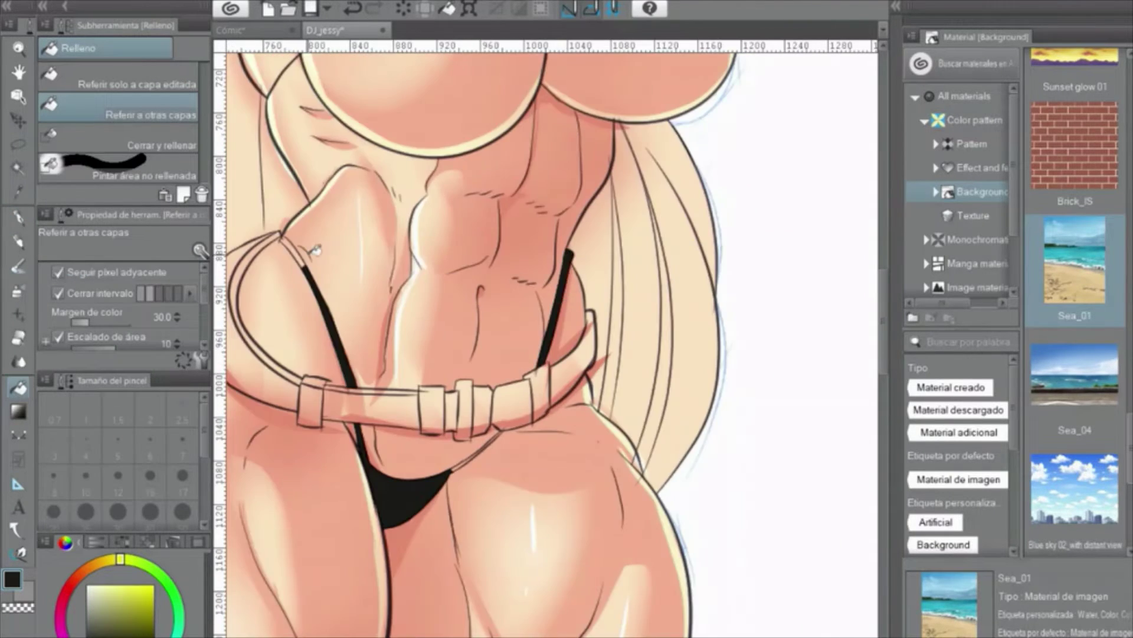
scroll(473, 354, "down", 2)
scroll(474, 434, "up", 3)
scroll(472, 434, "down", 1)
key("p")
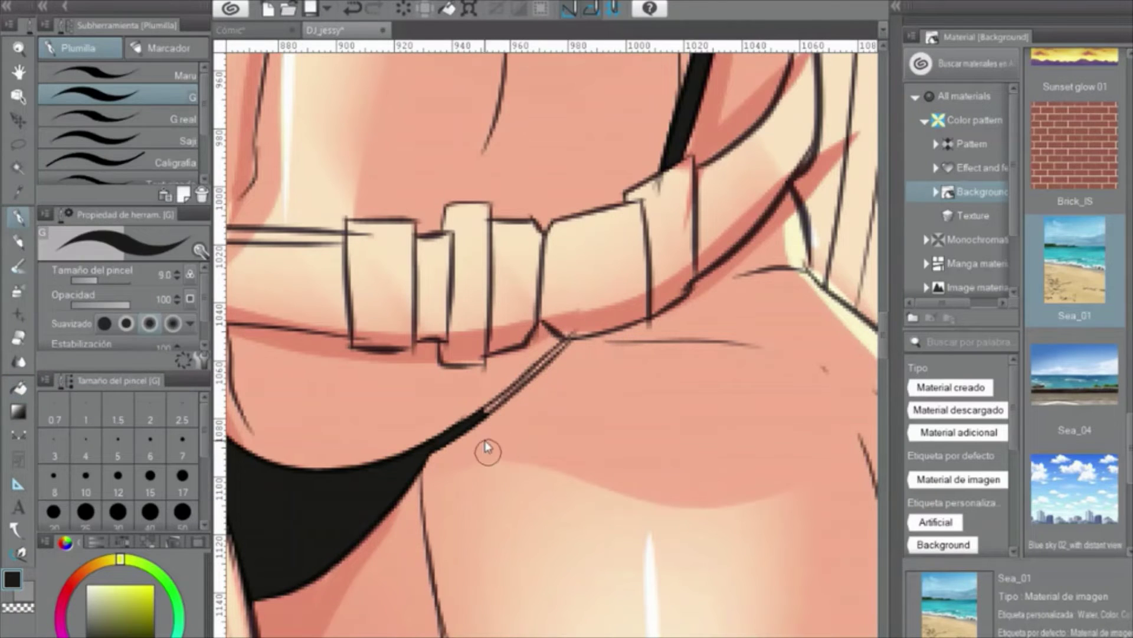
scroll(492, 433, "down", 3)
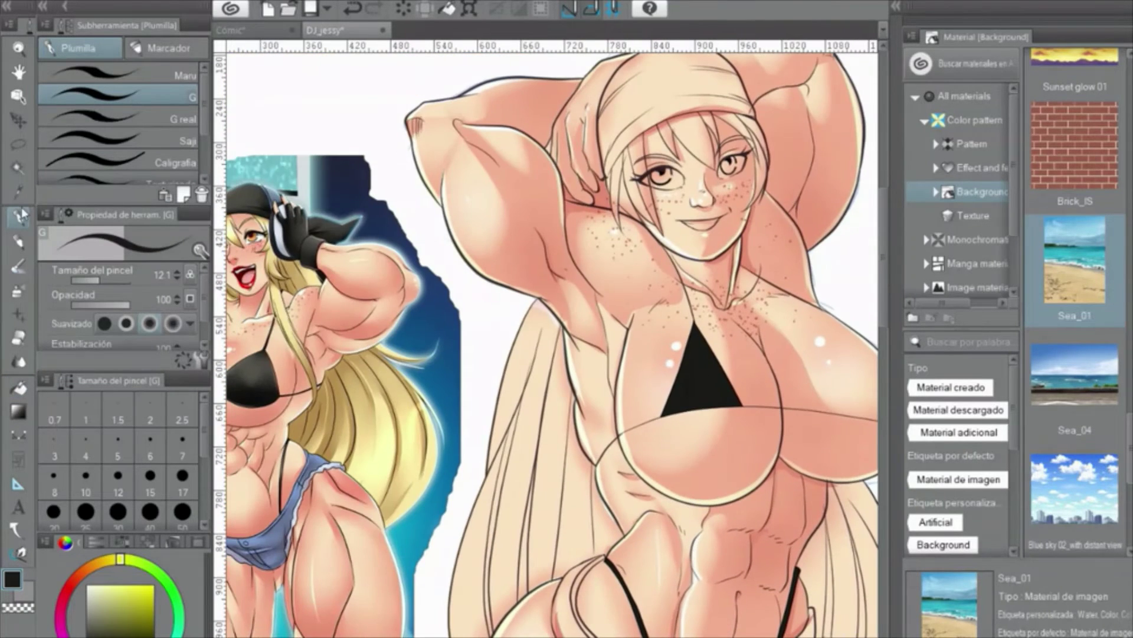
Fill in the bikini top and the headscarf, recolouring the whole bikini to the headscarf's dark grey
key("g")
scroll(531, 112, "up", 5)
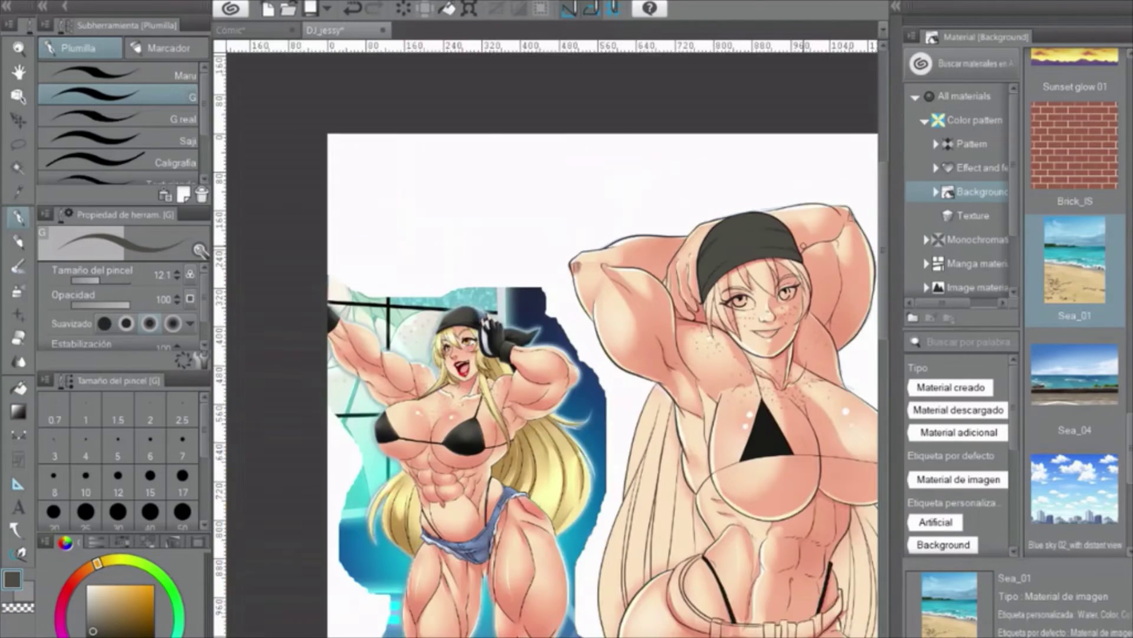
scroll(679, 331, "up", 2)
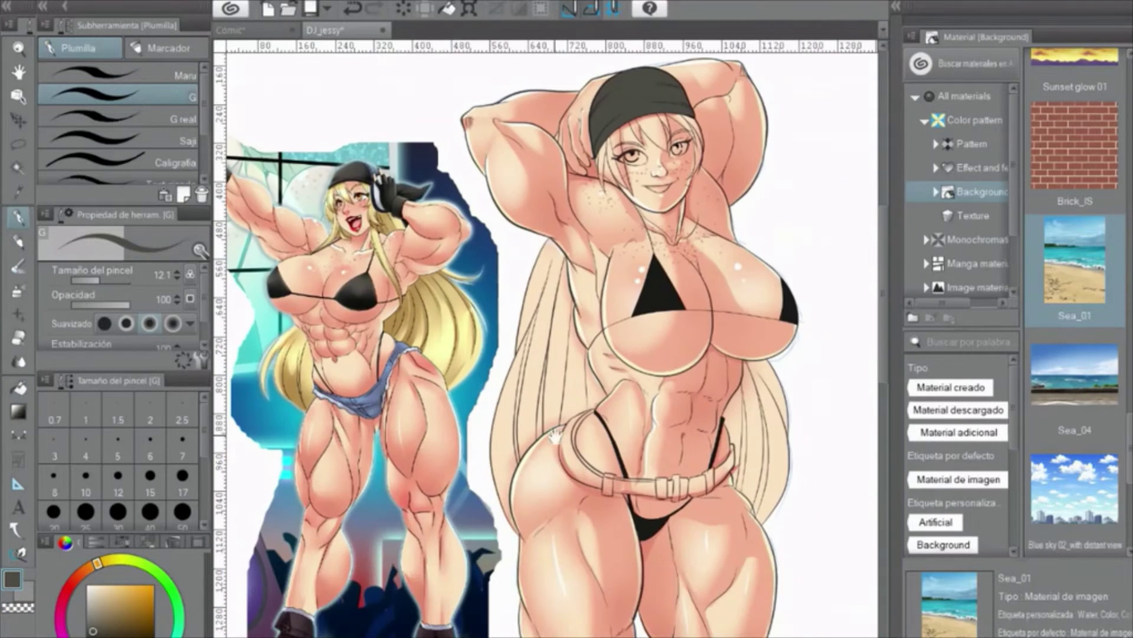
scroll(678, 330, "down", 2)
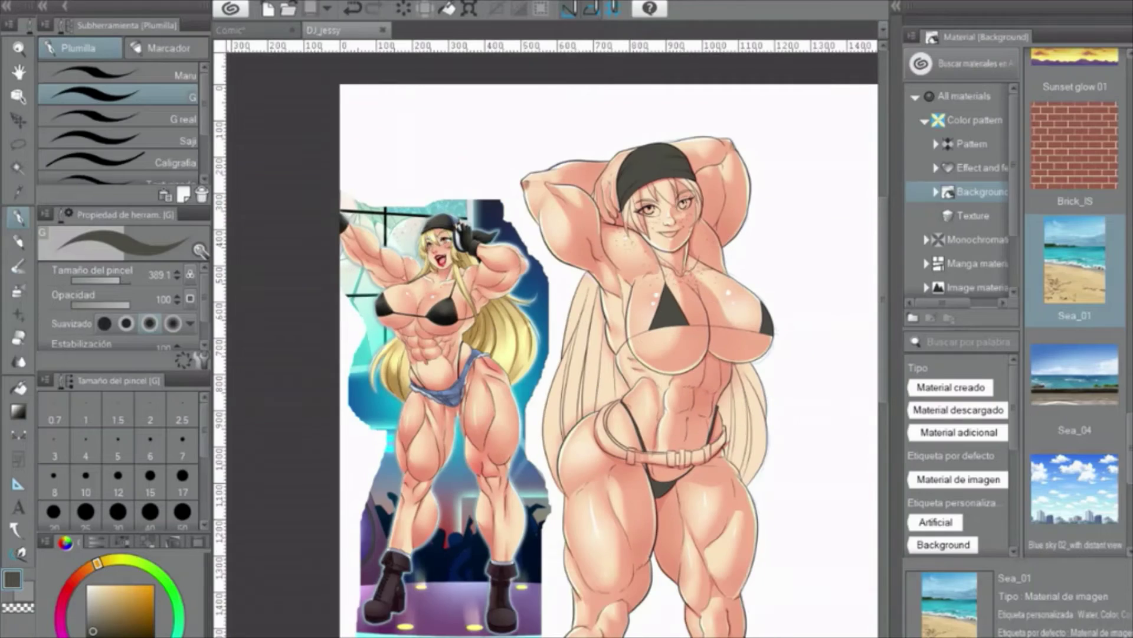
Paint the eyes and teeth pale blue-grey with the G pen and brighten them with white using the Acuarela opaca brush
scroll(555, 331, "up", 3)
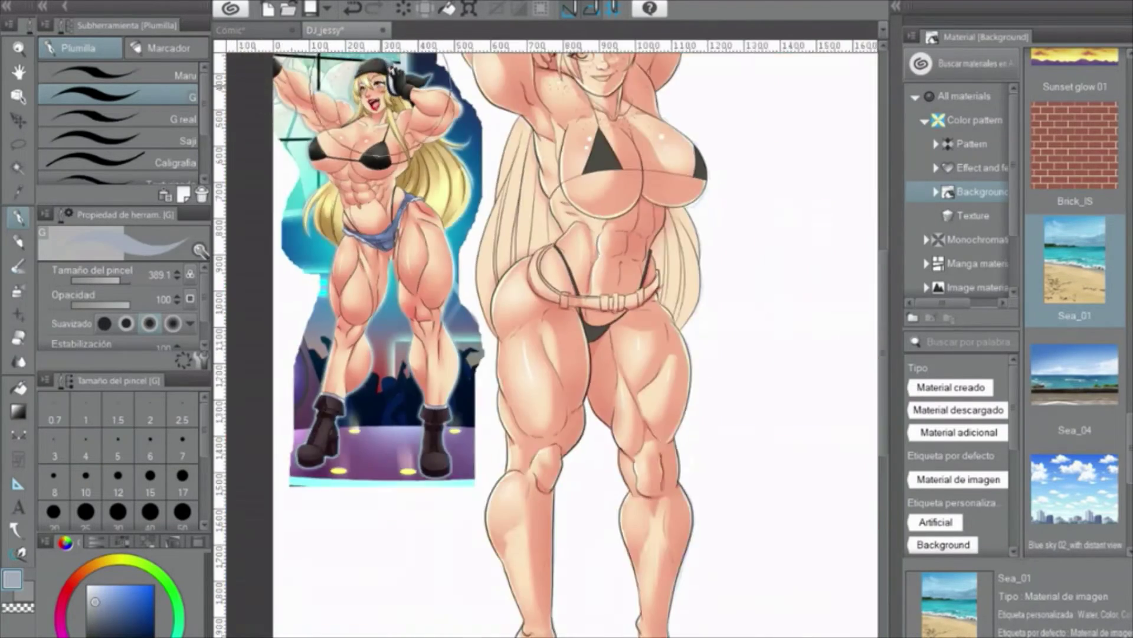
scroll(632, 383, "up", 2)
scroll(633, 383, "up", 2)
scroll(522, 258, "up", 3)
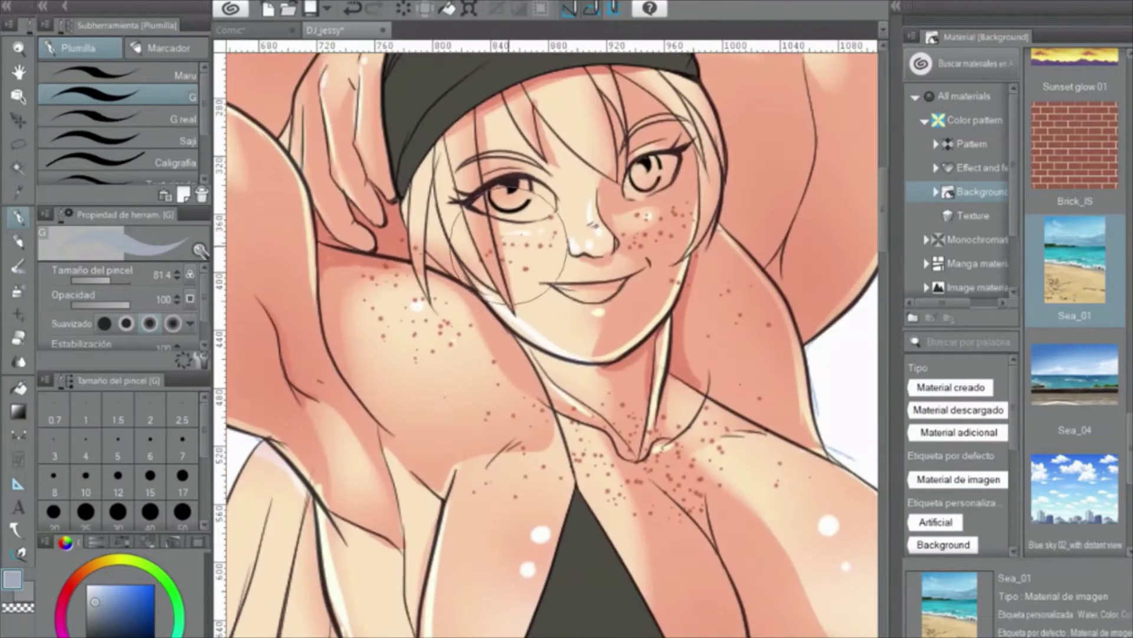
key("bracketleft")
key("bracketleft")
key("bracketleft")
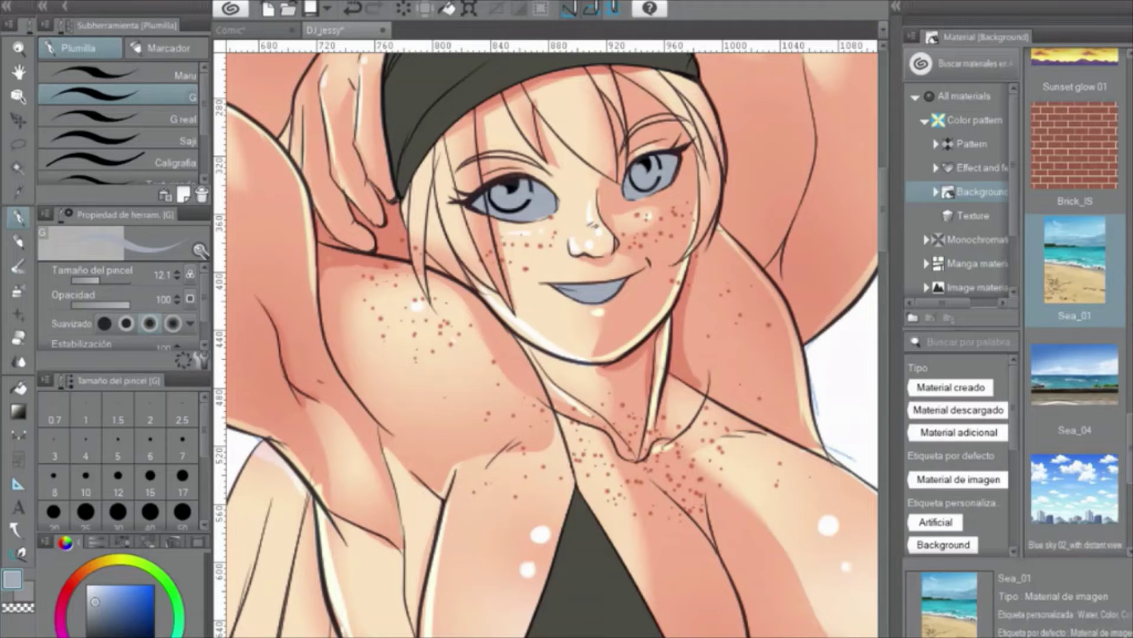
left_click(18, 269)
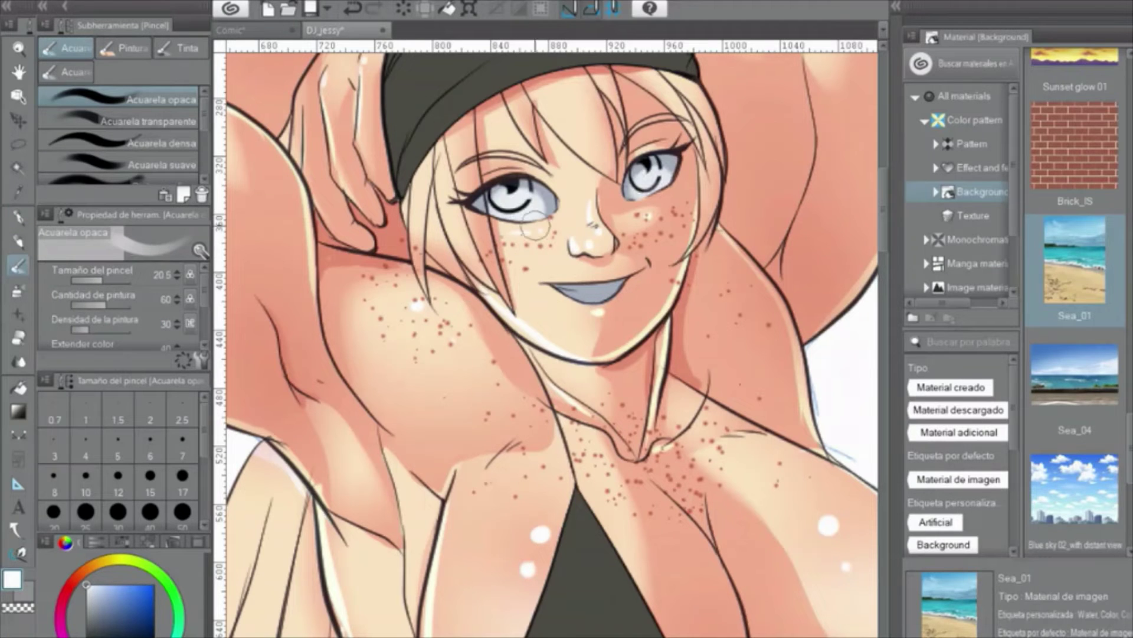
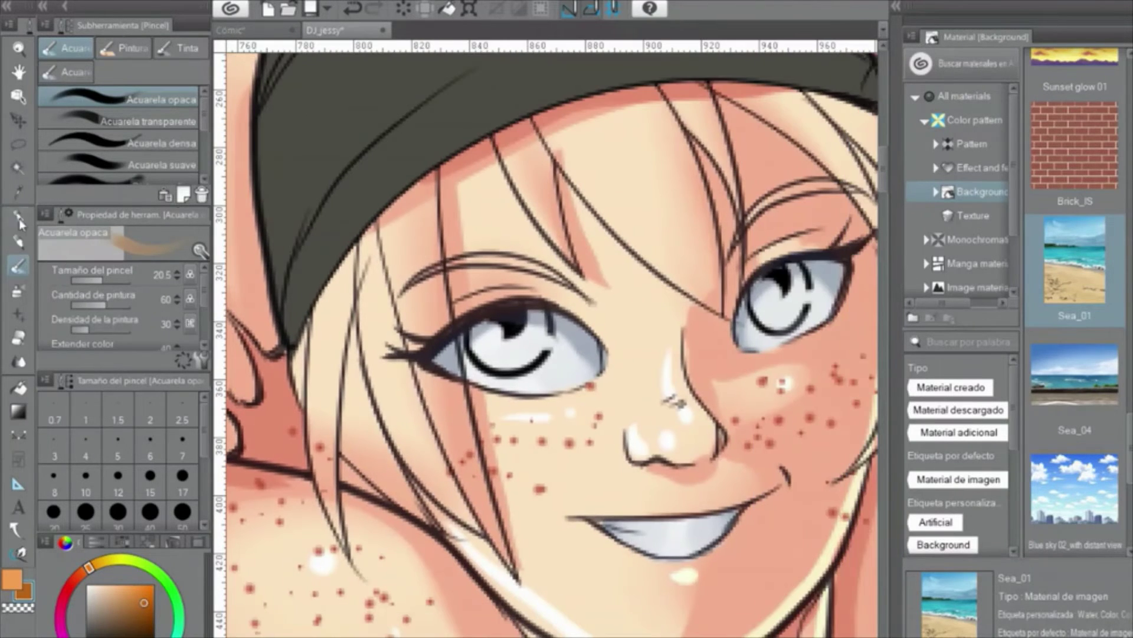
Colour both irises dark orange with the G pen and add lighter orange in their lower parts
left_click(18, 218)
mouse_move(490, 340)
left_mouse_down()
mouse_move(523, 357)
mouse_move(487, 343)
left_mouse_up()
left_click_drag(762, 304, 787, 266)
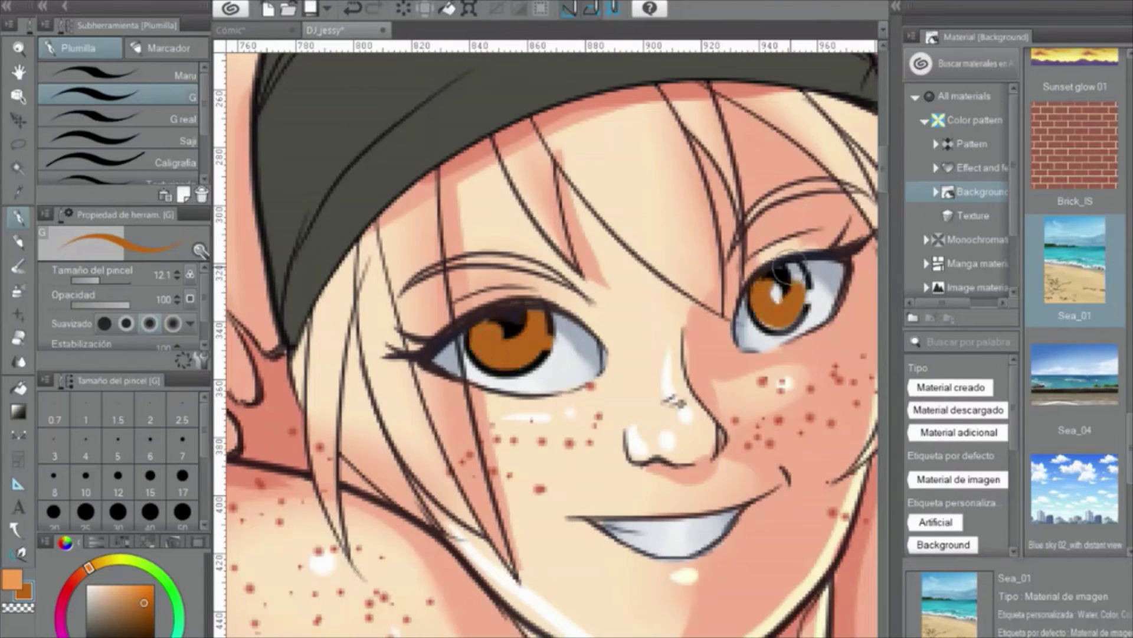
left_click_drag(546, 357, 499, 345)
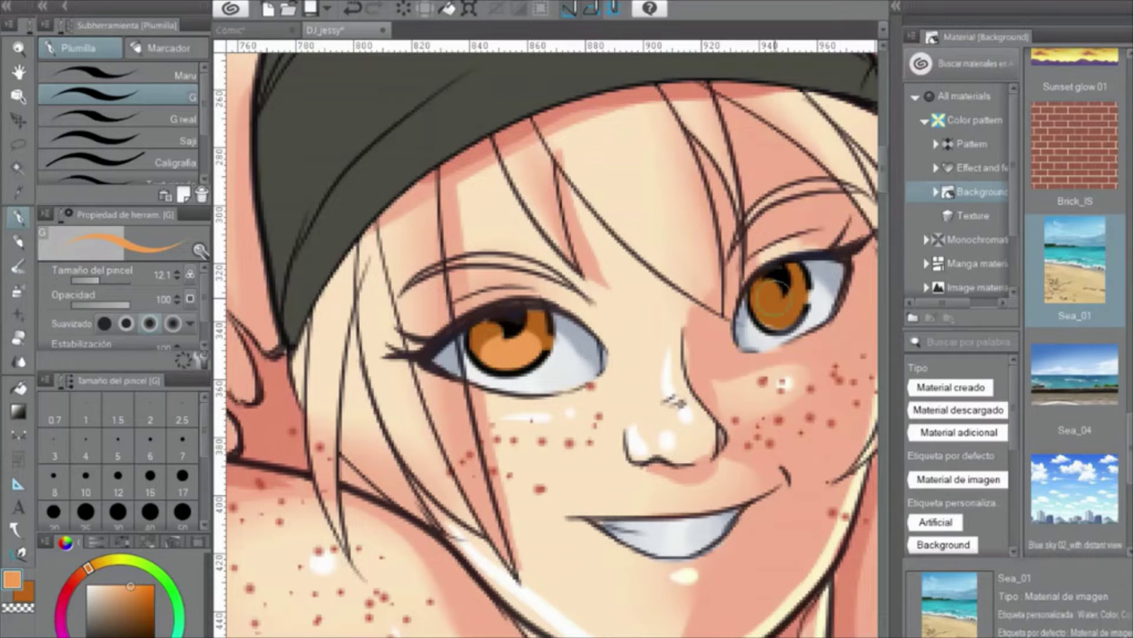
Add white highlight dots to both irises with the G pen
scroll(754, 248, "down", 5)
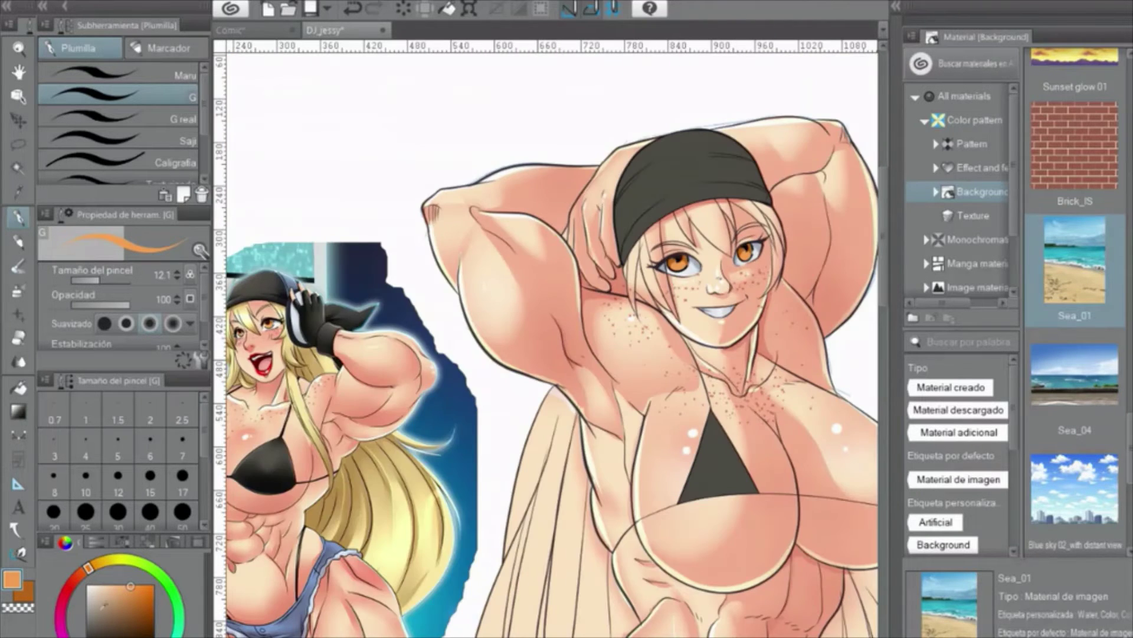
scroll(679, 265, "up", 6)
scroll(537, 383, "down", 3)
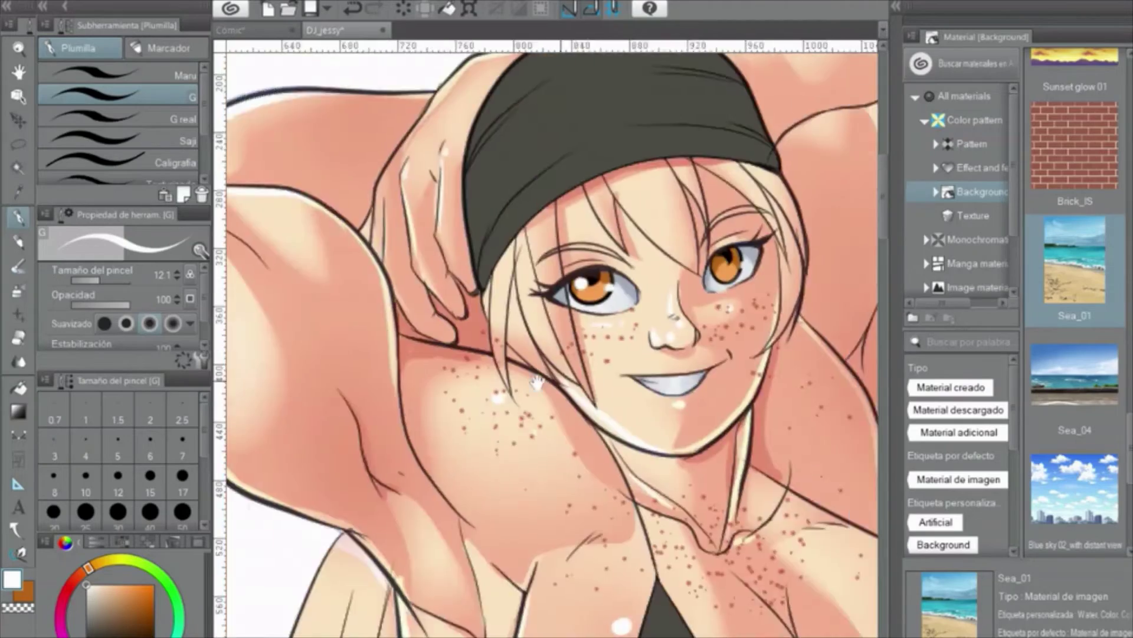
scroll(590, 284, "up", 4)
left_click_drag(564, 253, 590, 277)
Sample the lip reds from the reference and paint the upper lip dark red and the lower lip's edge bright red
scroll(578, 271, "down", 6)
scroll(367, 323, "up", 4)
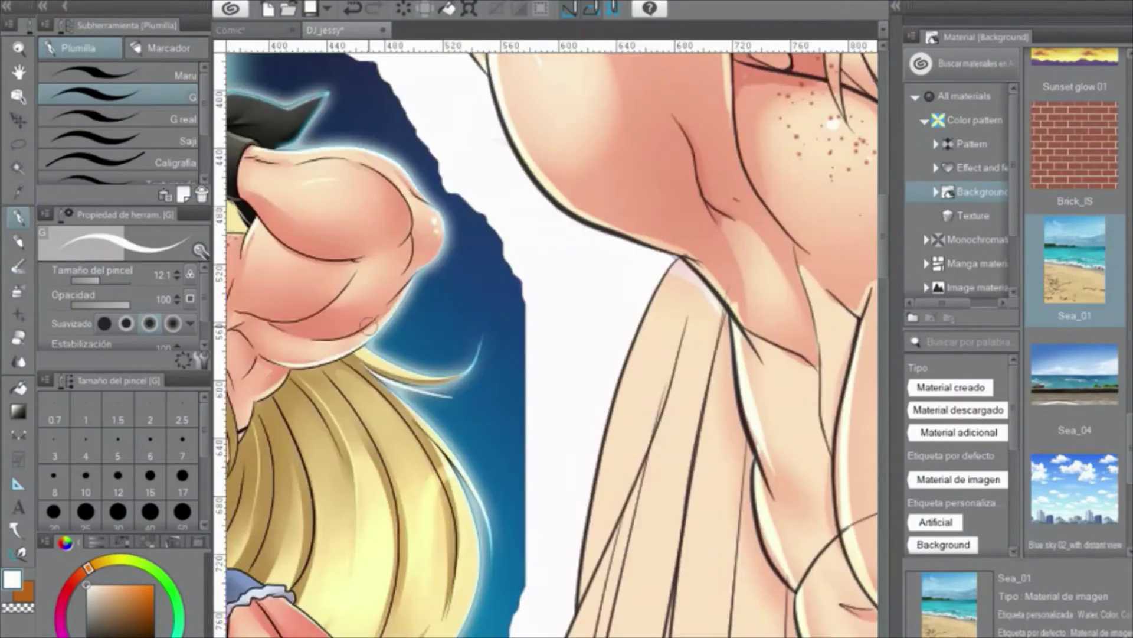
scroll(367, 324, "down", 5)
scroll(267, 423, "up", 5)
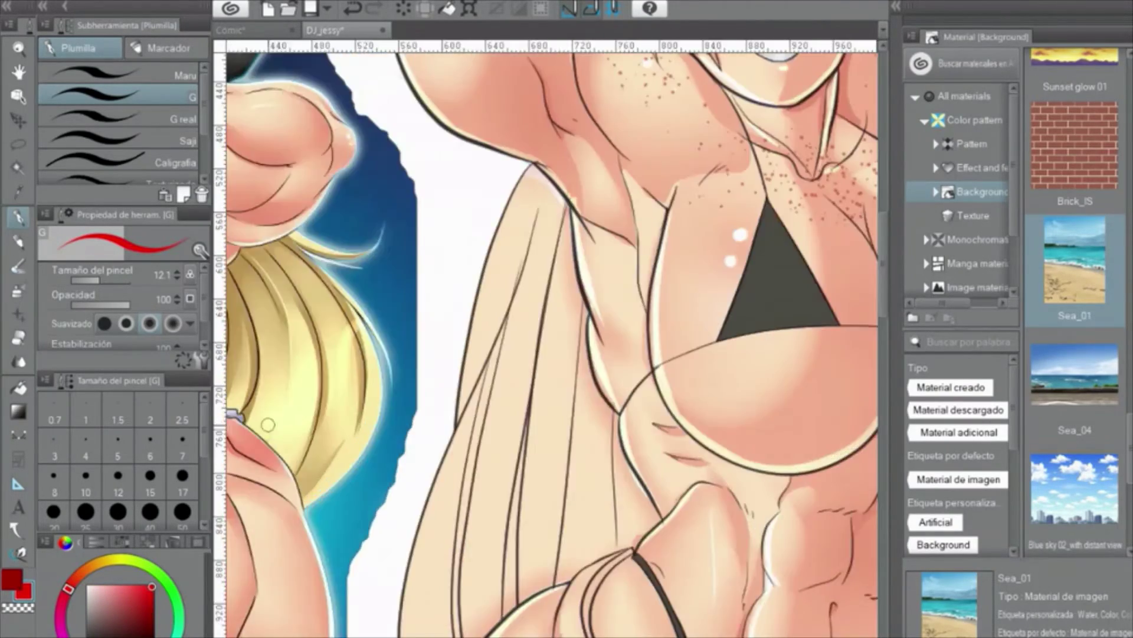
scroll(268, 423, "down", 5)
scroll(649, 295, "up", 3)
scroll(362, 299, "up", 3)
mouse_move(361, 298)
left_mouse_down()
mouse_move(521, 281)
mouse_move(521, 294)
mouse_move(409, 284)
mouse_move(591, 260)
left_mouse_up()
left_click(379, 317, "alt")
mouse_move(378, 307)
left_mouse_down()
mouse_move(484, 345)
mouse_move(563, 275)
left_mouse_up()
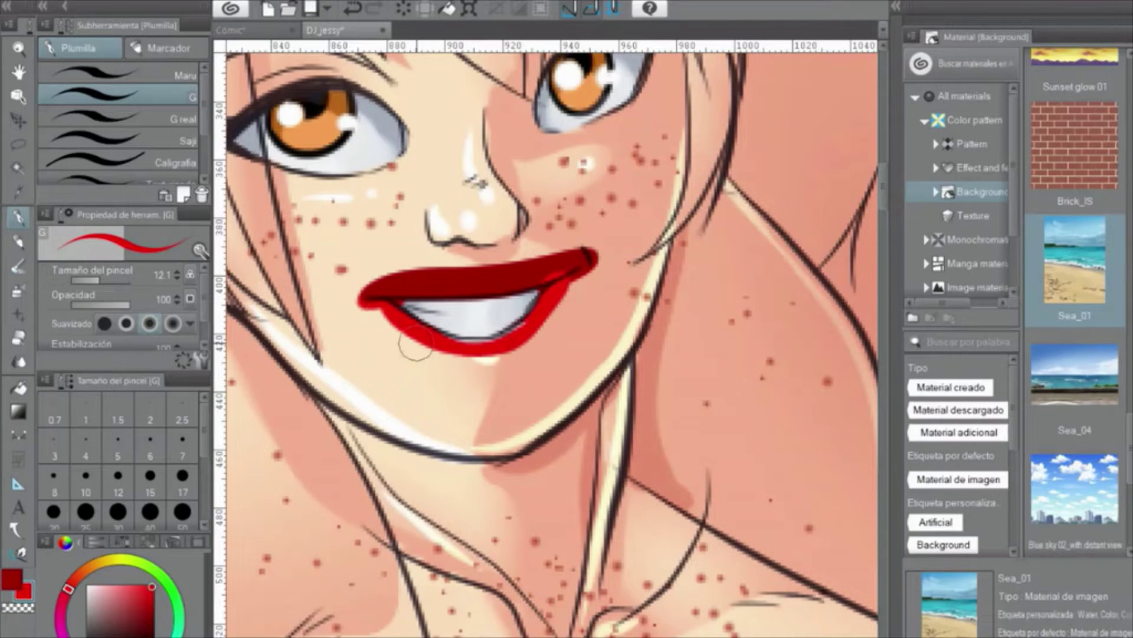
Fill out a full bright red lower lip and trim the upper lip to a thin shape with transparent colour
mouse_move(416, 346)
left_mouse_down()
mouse_move(502, 366)
mouse_move(549, 331)
left_mouse_up()
key("c")
mouse_move(355, 304)
left_mouse_down()
mouse_move(367, 266)
mouse_move(419, 276)
mouse_move(600, 251)
left_mouse_up()
key("c")
key("c")
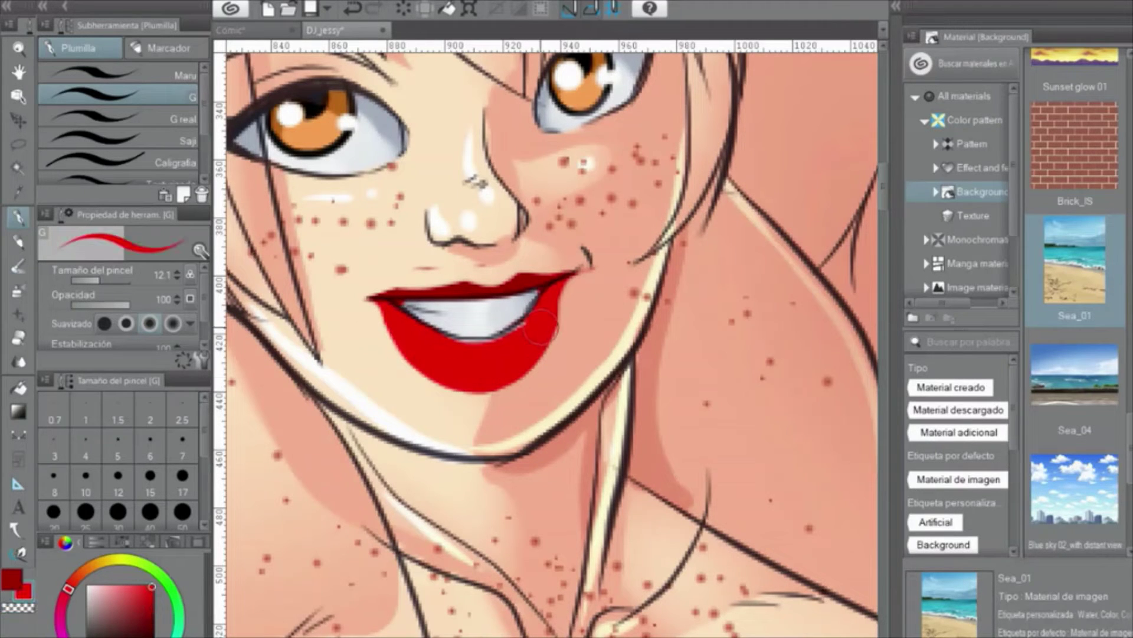
key("c")
Narrow the sides of the lower lip with transparent colour and add small white highlights to it
scroll(573, 275, "down", 3)
scroll(573, 275, "up", 5)
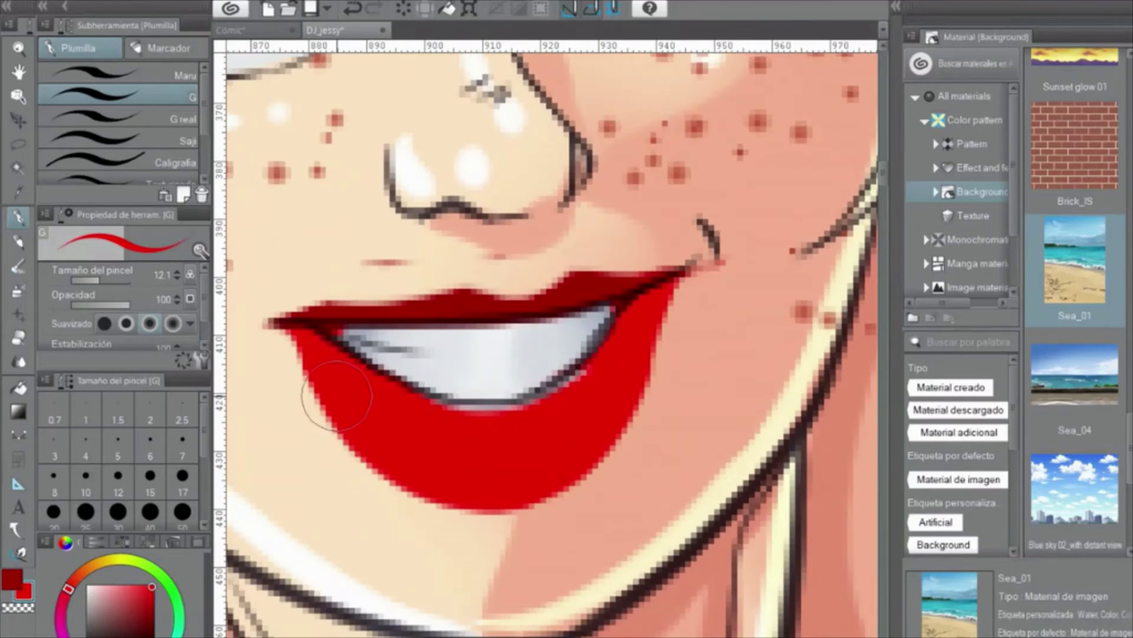
key("c")
left_click_drag(303, 379, 345, 451)
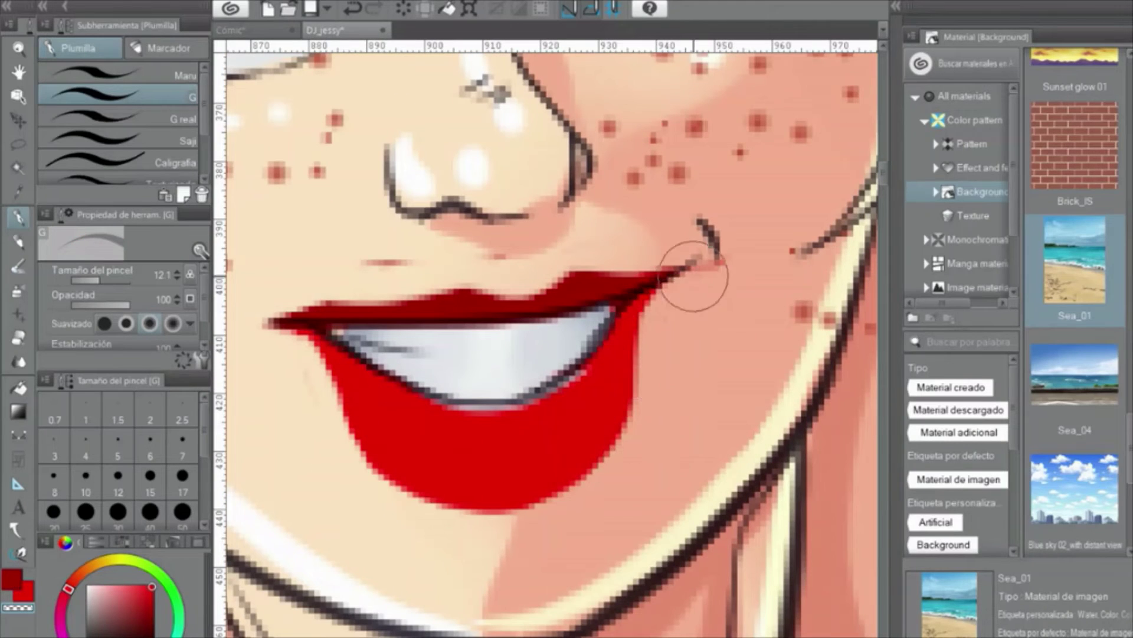
scroll(643, 239, "down", 5)
left_click(469, 273, "alt")
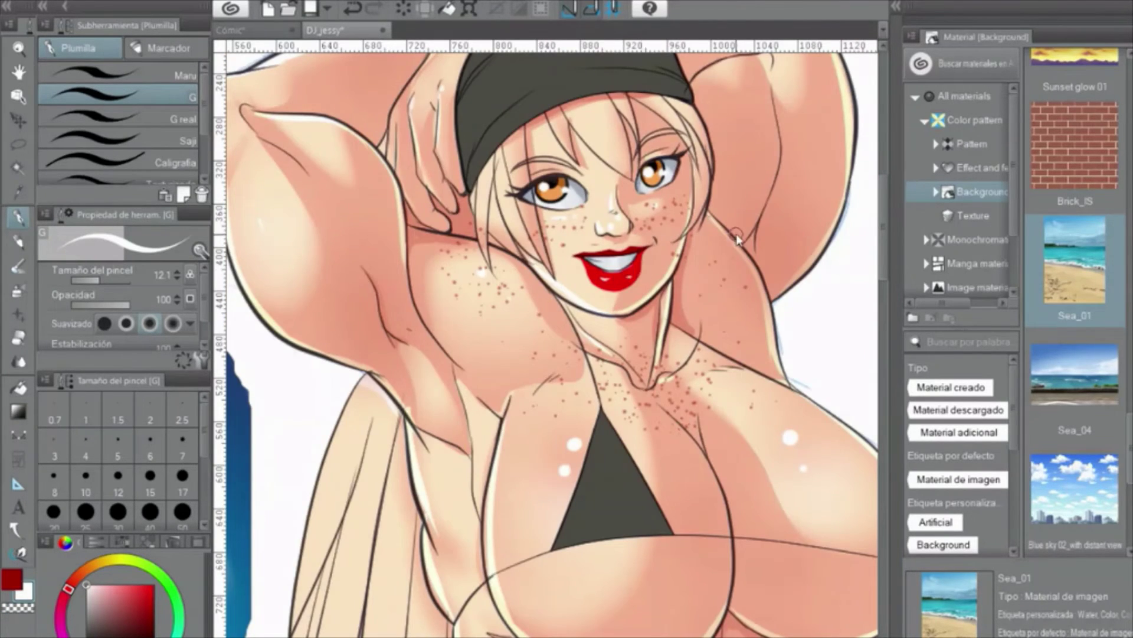
Airbrush soft dark red shading onto the lower lip with the Suave airbrush
scroll(737, 238, "down", 5)
scroll(792, 235, "up", 5)
key("b")
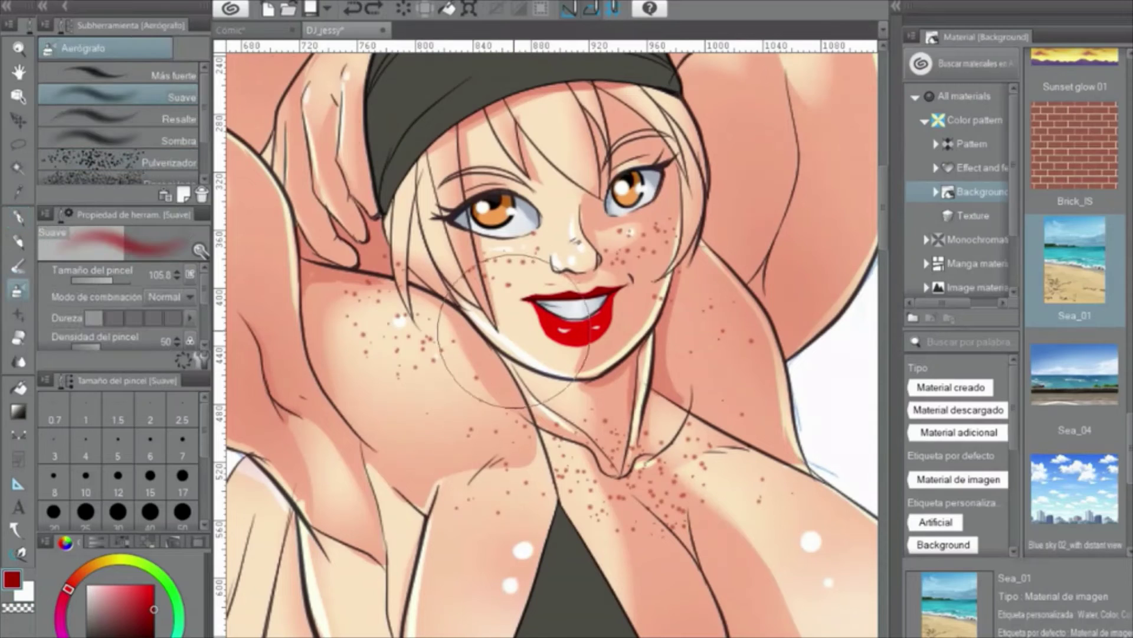
left_click_drag(509, 337, 532, 322)
Paint near-black shading along the edge of the bikini top's triangle with the G pen
scroll(616, 305, "down", 5)
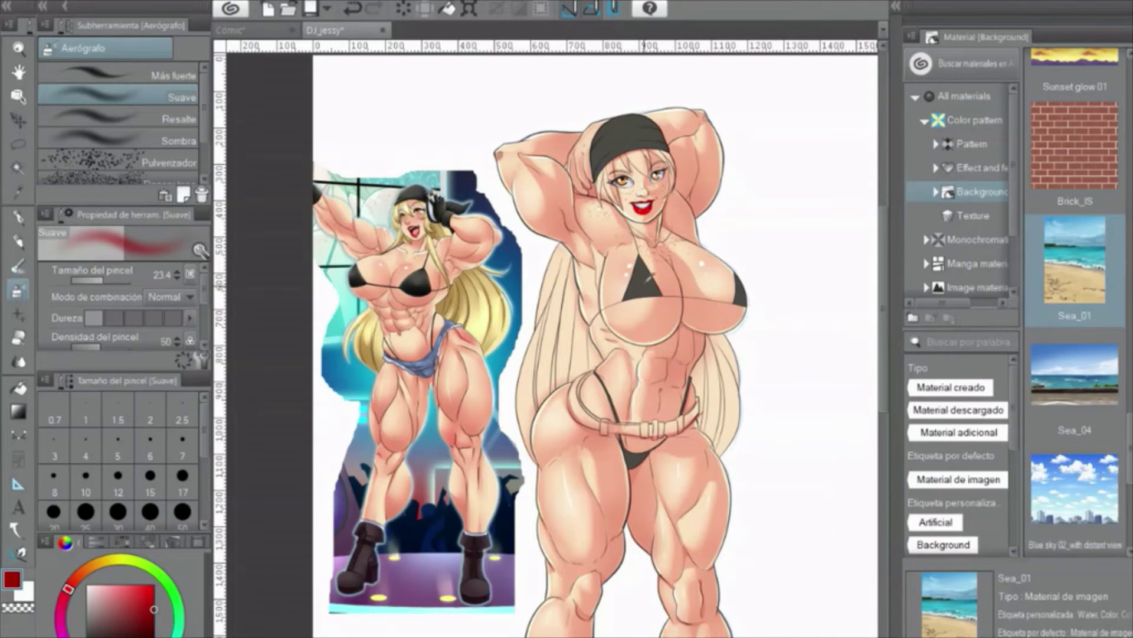
key("p")
scroll(649, 276, "up", 4)
left_click_drag(579, 415, 642, 342)
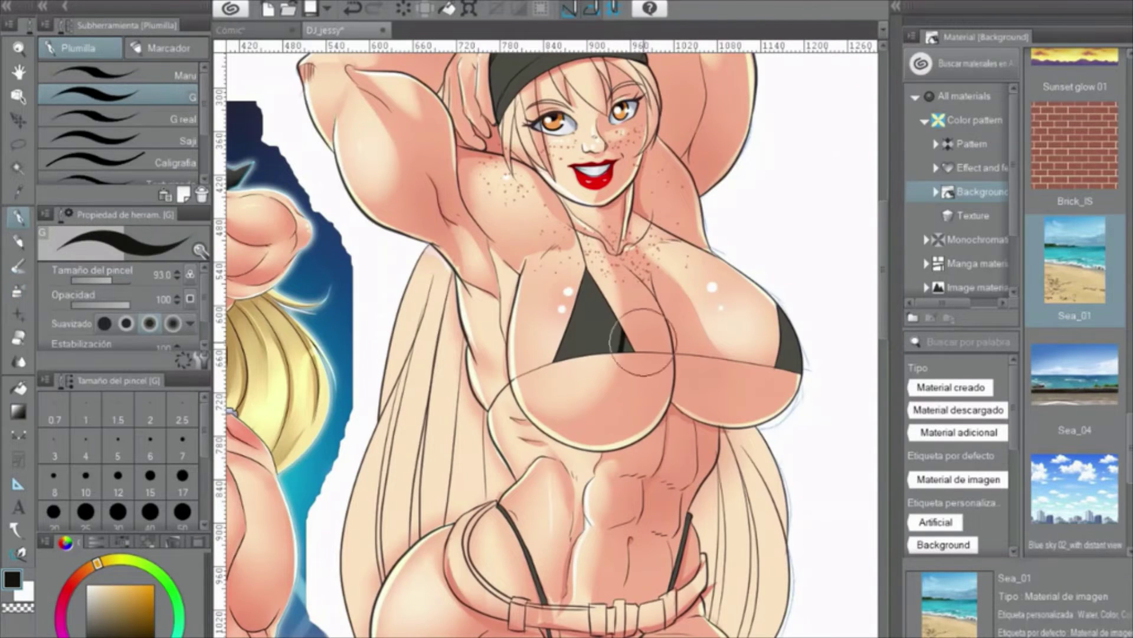
Paint near-black shadows and curved fabric folds across the headscarf with the G pen
mouse_move(507, 103)
left_mouse_down()
mouse_move(518, 196)
mouse_move(608, 259)
mouse_move(588, 276)
left_mouse_up()
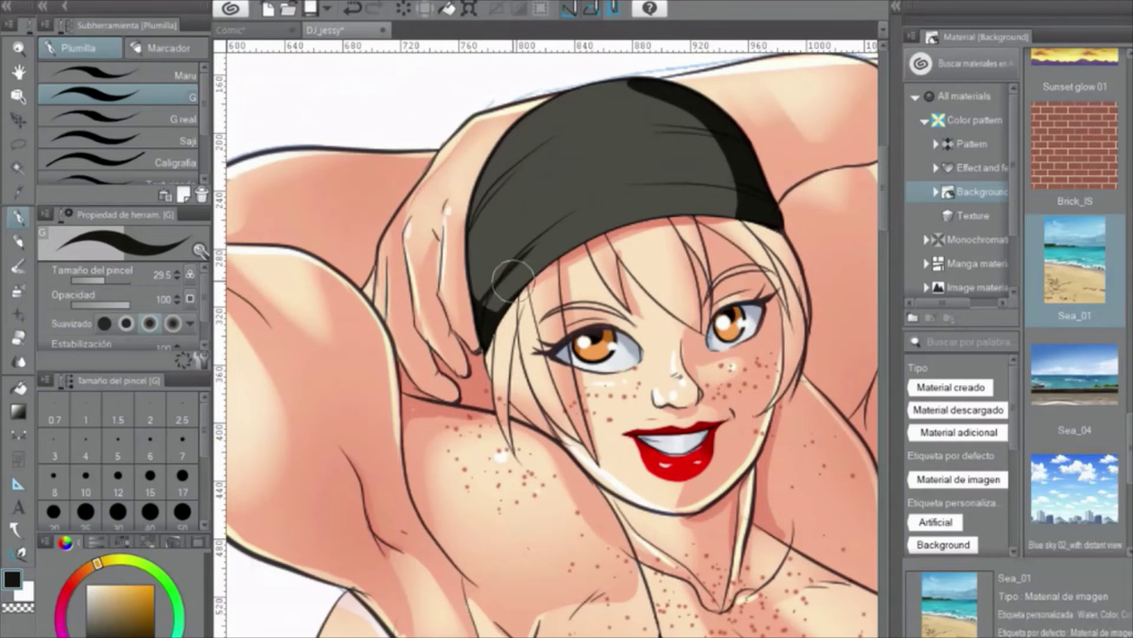
left_click_drag(716, 139, 645, 137)
mouse_move(520, 188)
left_mouse_down()
mouse_move(494, 318)
mouse_move(721, 234)
mouse_move(685, 207)
left_mouse_up()
mouse_move(640, 83)
left_mouse_down()
mouse_move(671, 78)
mouse_move(647, 99)
mouse_move(758, 151)
mouse_move(607, 143)
mouse_move(742, 142)
mouse_move(719, 121)
mouse_move(622, 92)
mouse_move(550, 183)
mouse_move(721, 148)
left_mouse_up()
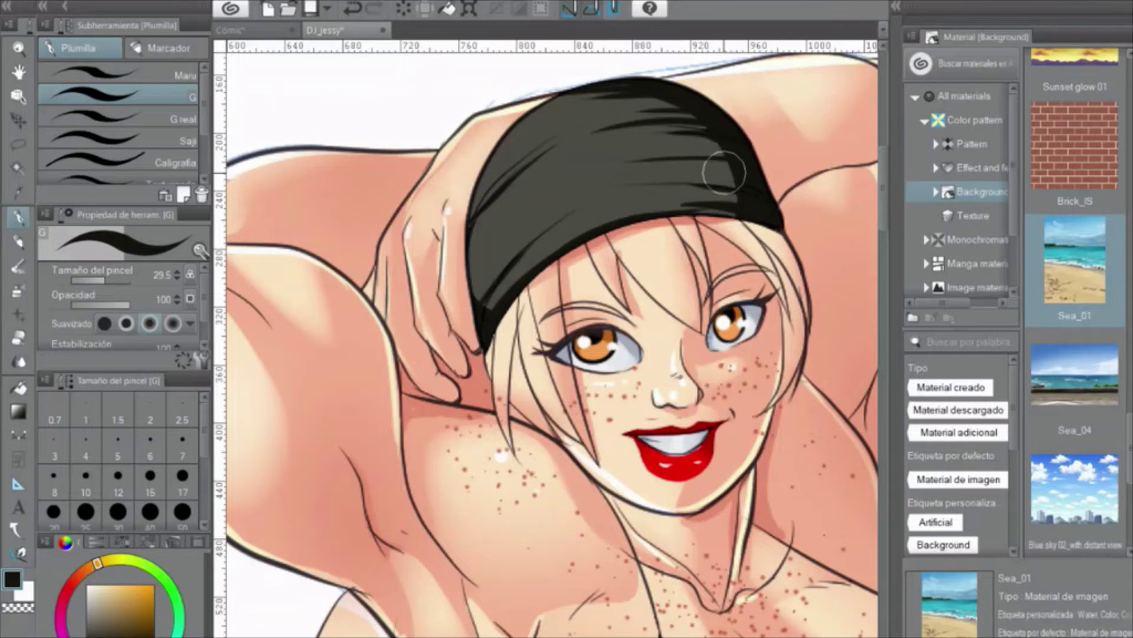
scroll(720, 148, "down", 2)
left_click_drag(679, 602, 678, 348)
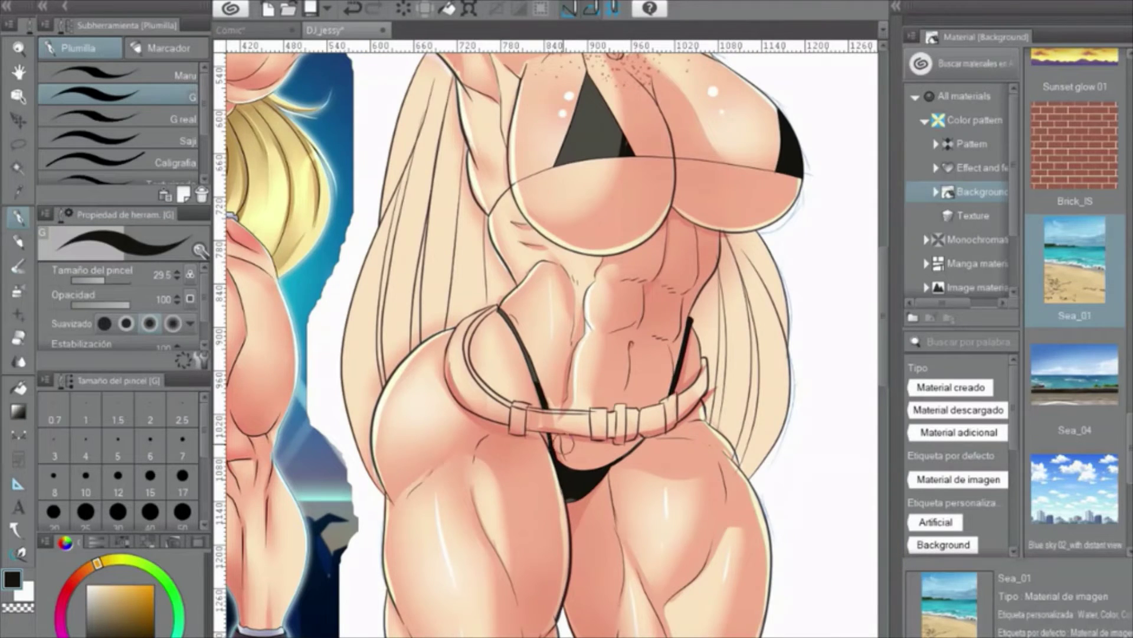
Soften the headscarf and bikini shading with near-black gradients using the Suave airbrush
left_click_drag(591, 237, 600, 508)
key("b")
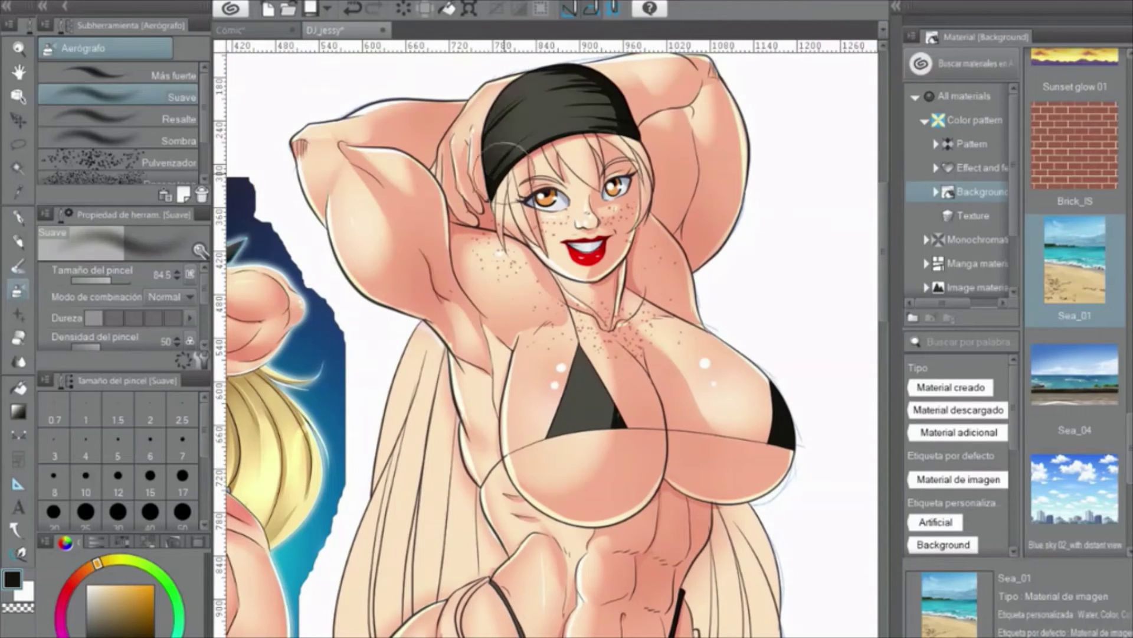
left_click_drag(618, 417, 596, 407)
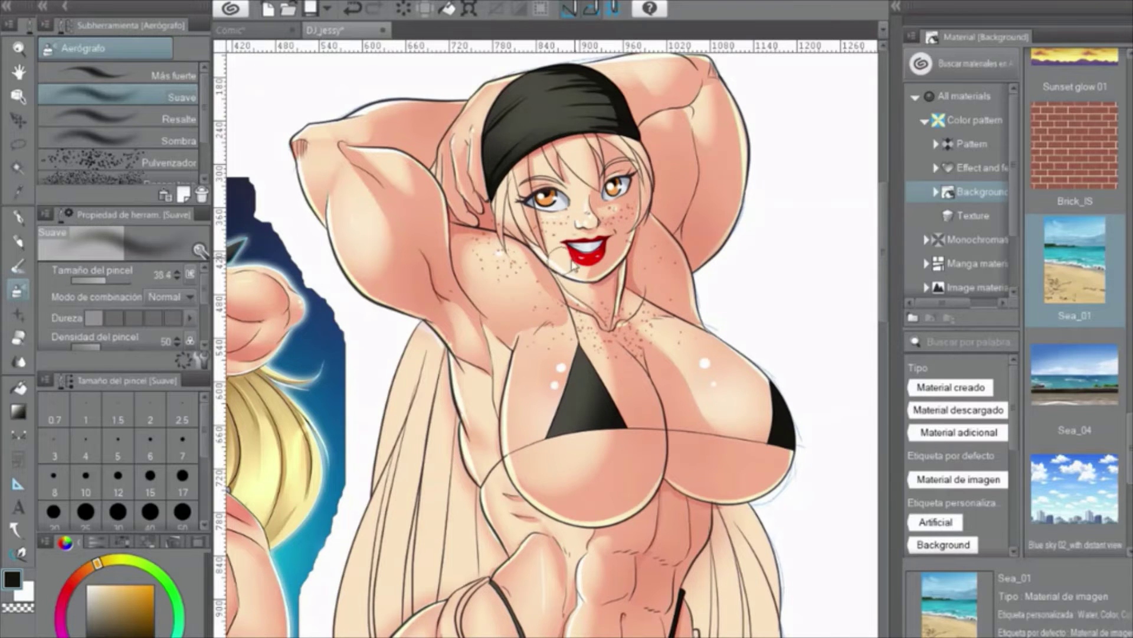
left_click_drag(590, 532, 678, 590)
scroll(547, 305, "down", 2)
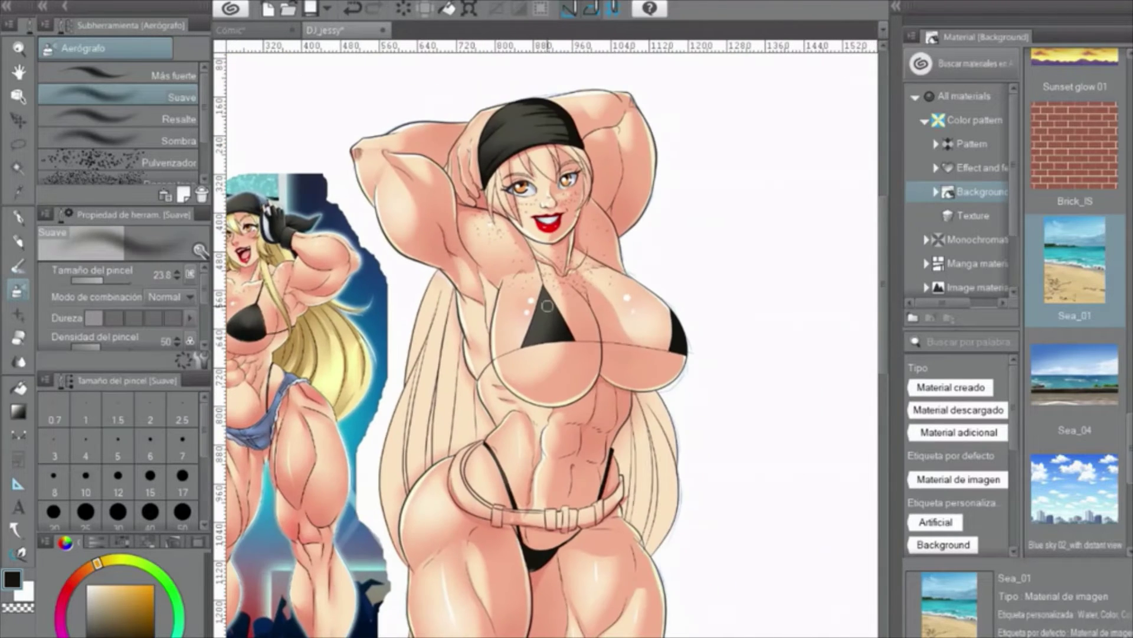
Choose a mid grey and add a soft sheen and fine G pen highlight strokes to the headscarf
left_click(93, 630)
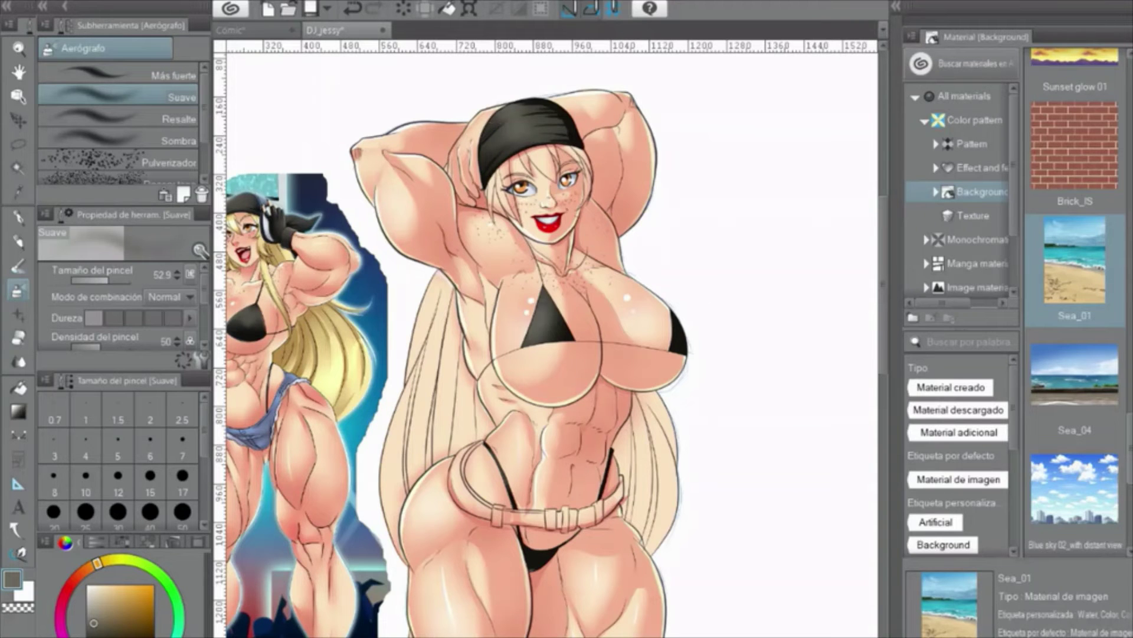
scroll(560, 75, "up", 3)
key("p")
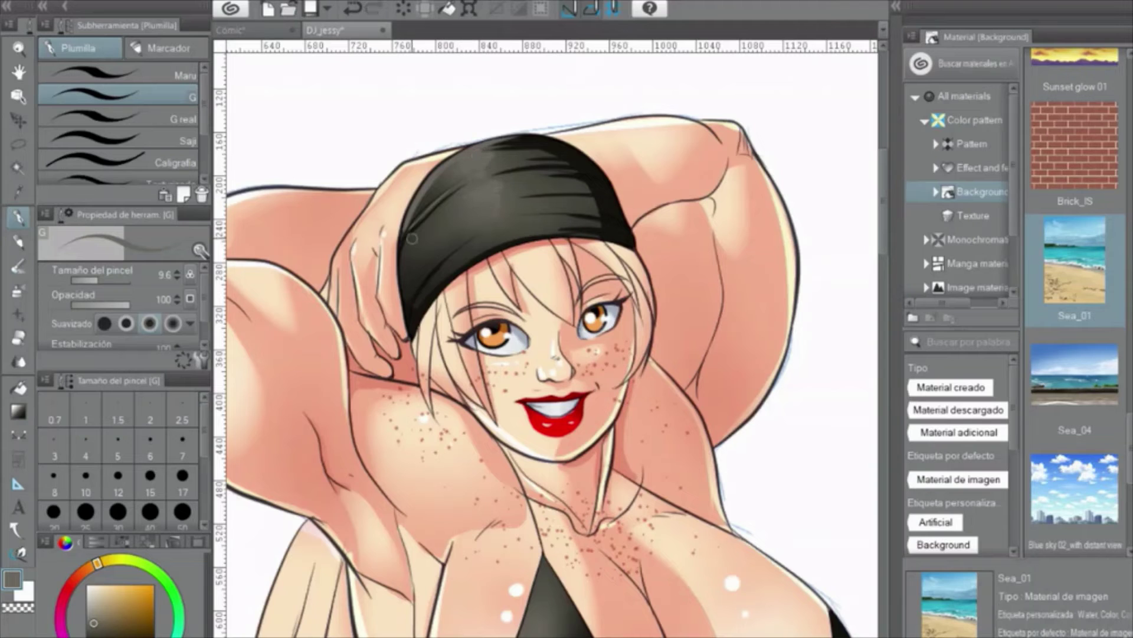
left_click_drag(470, 269, 437, 323)
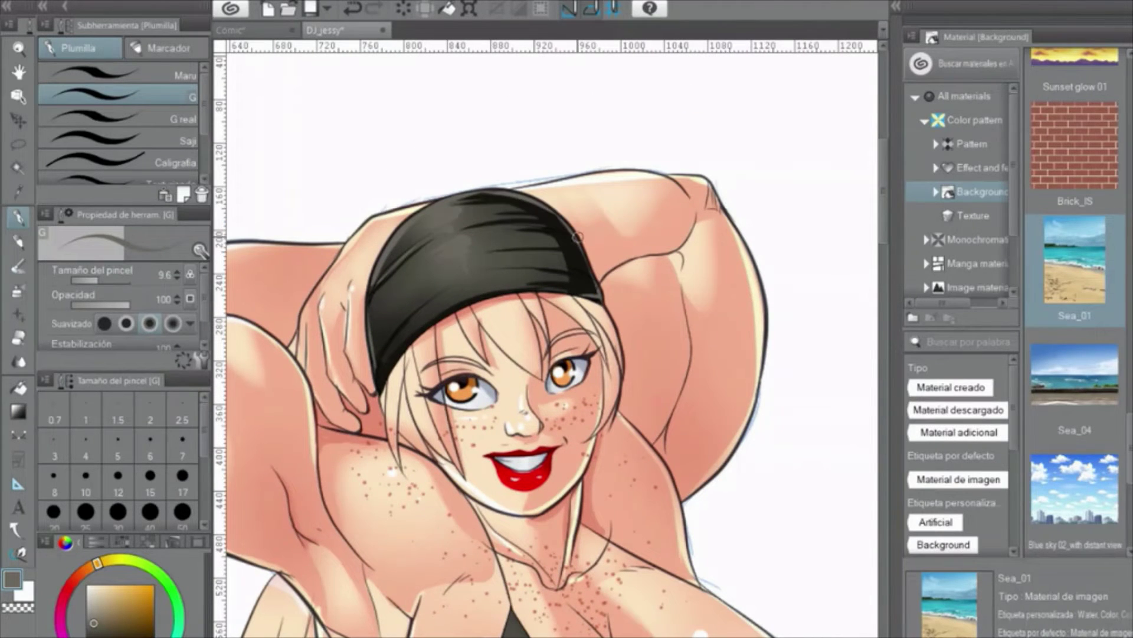
left_click_drag(401, 377, 412, 349)
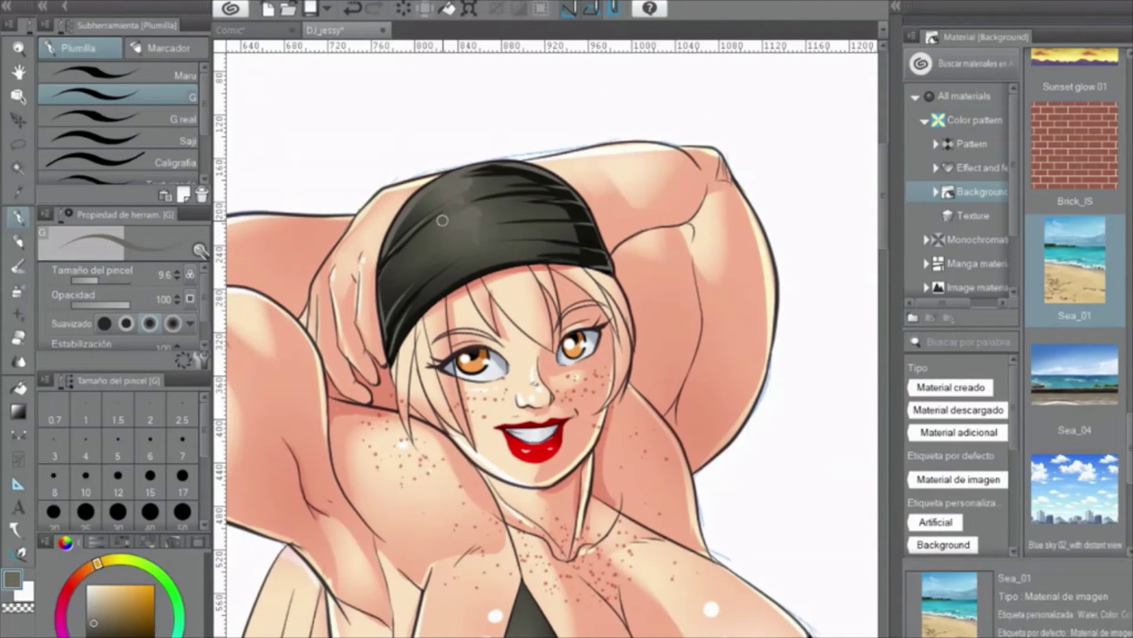
Add a small grey highlight spot to the bikini top's triangle with the G pen
scroll(458, 209, "down", 4)
scroll(538, 310, "up", 3)
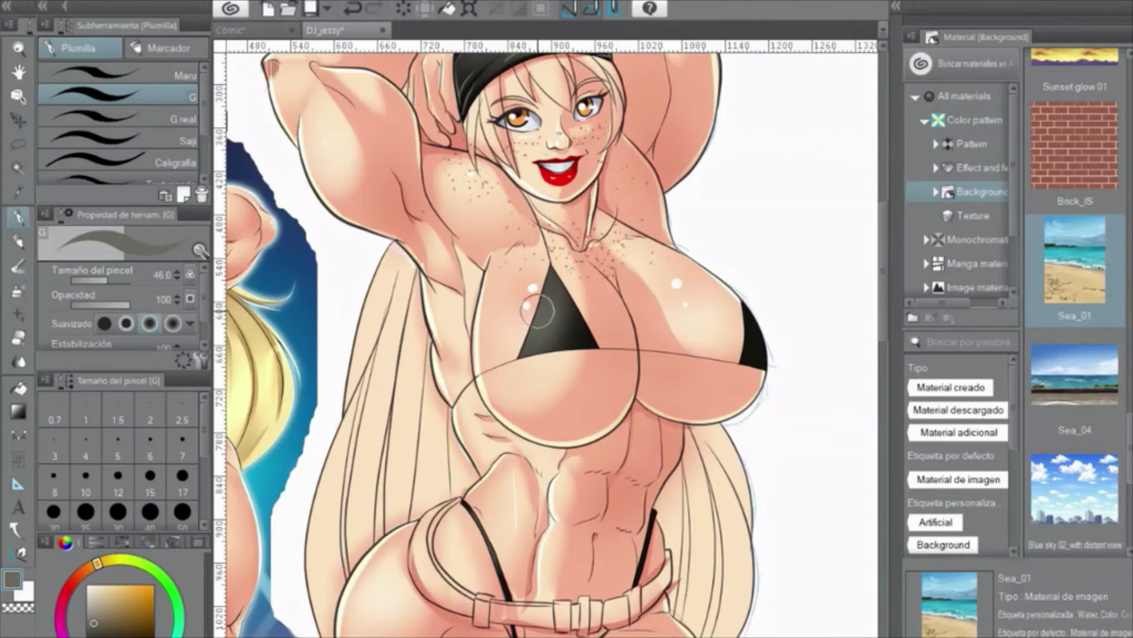
left_click_drag(544, 381, 520, 355)
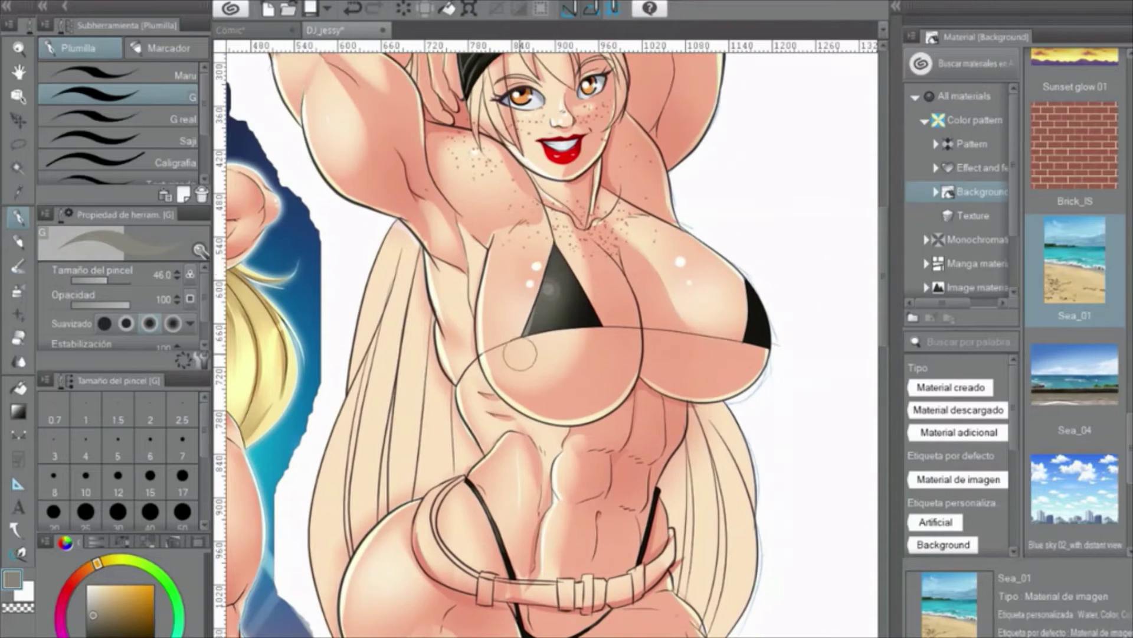
Sample the blonde from the reference's hair and fill the character's long hair and fringe with it
scroll(598, 273, "down", 4)
scroll(539, 413, "down", 1)
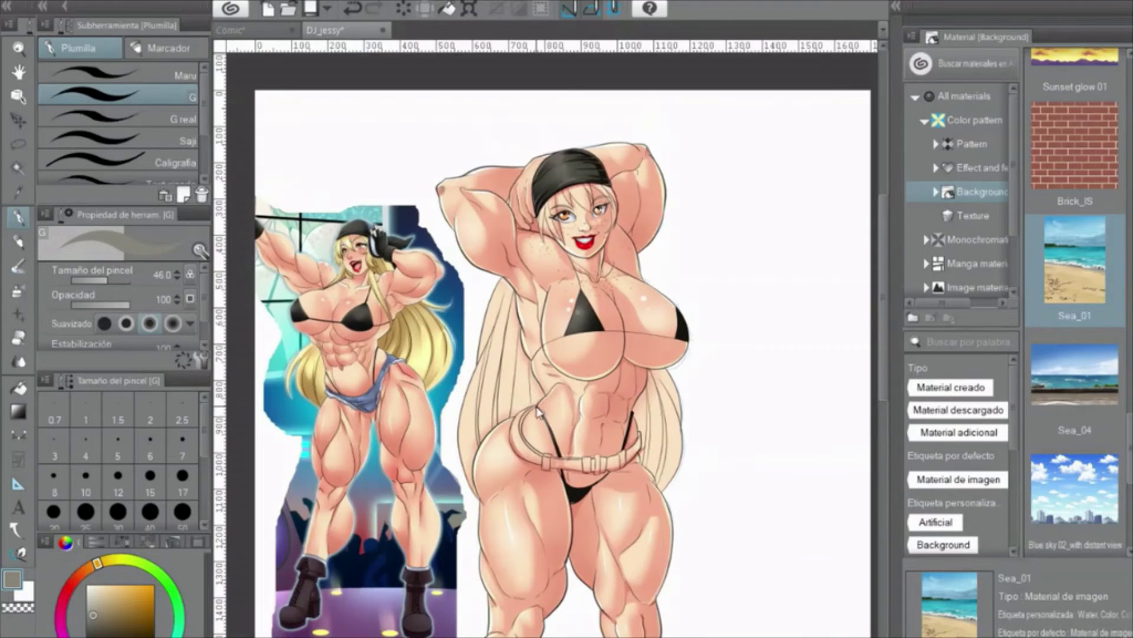
left_click(429, 318, "alt")
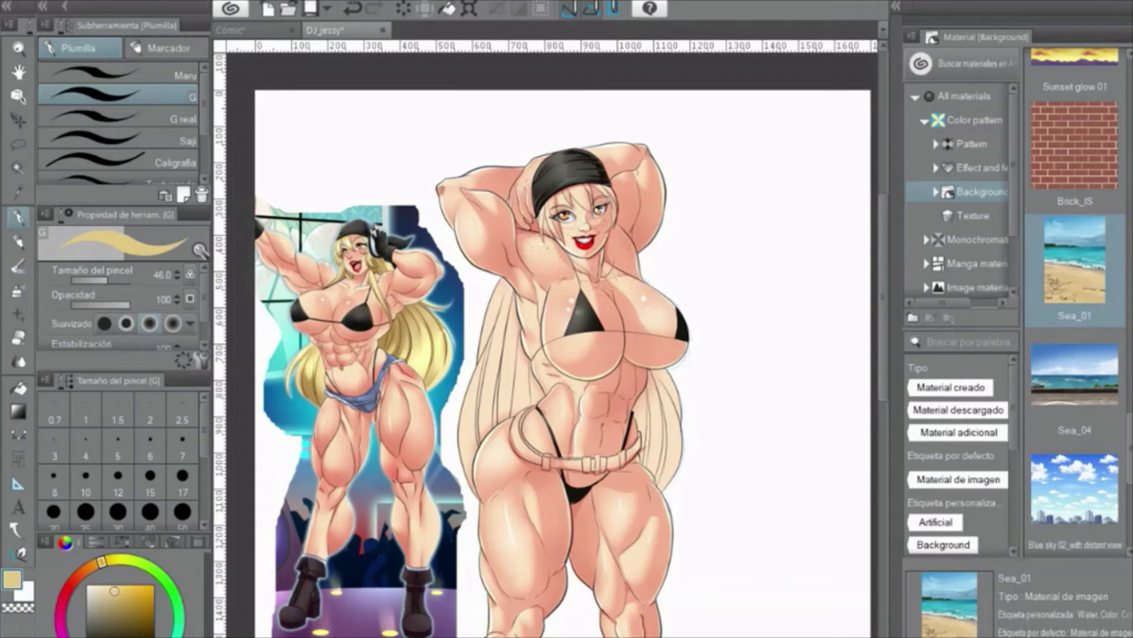
scroll(631, 467, "up", 3)
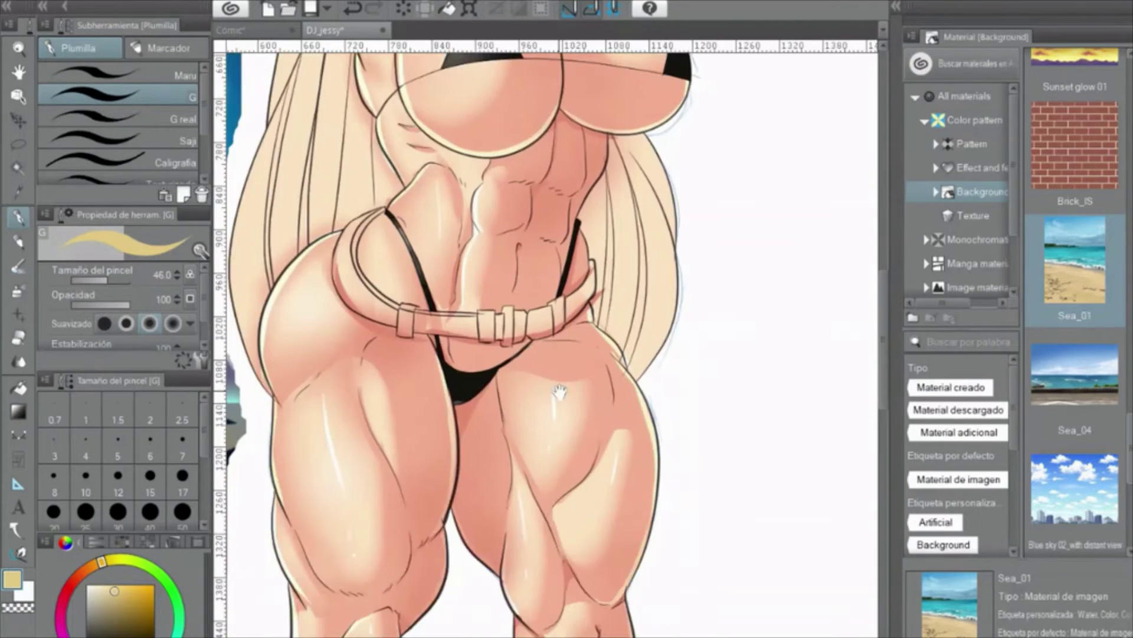
key("g")
left_click(437, 296)
left_click(338, 397)
left_click(666, 378)
scroll(567, 330, "up", 5)
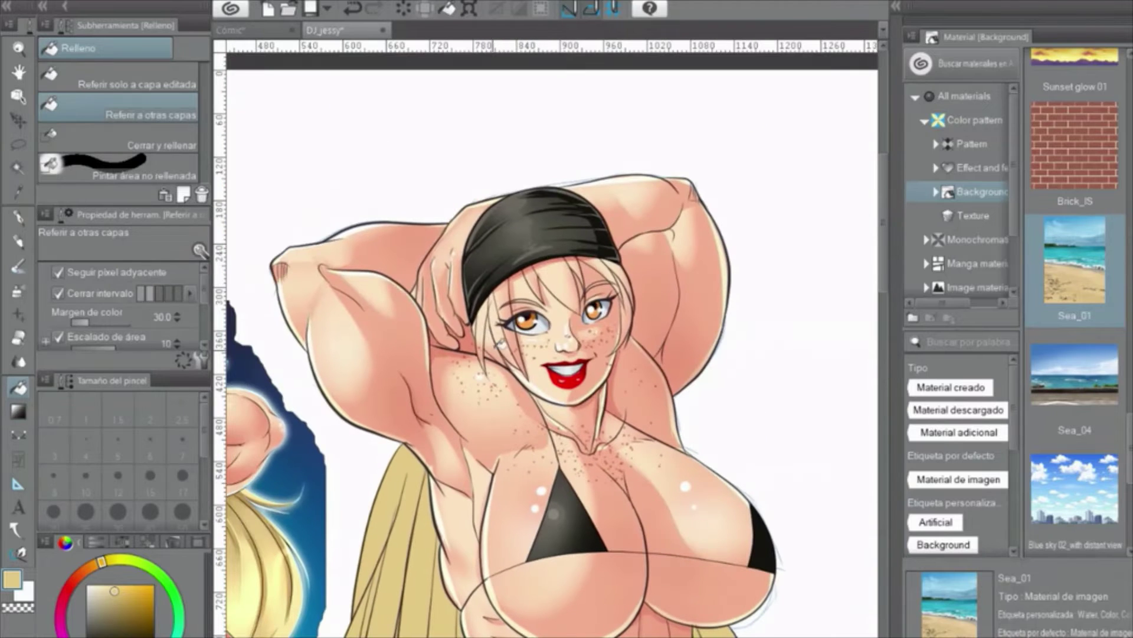
scroll(625, 285, "up", 3)
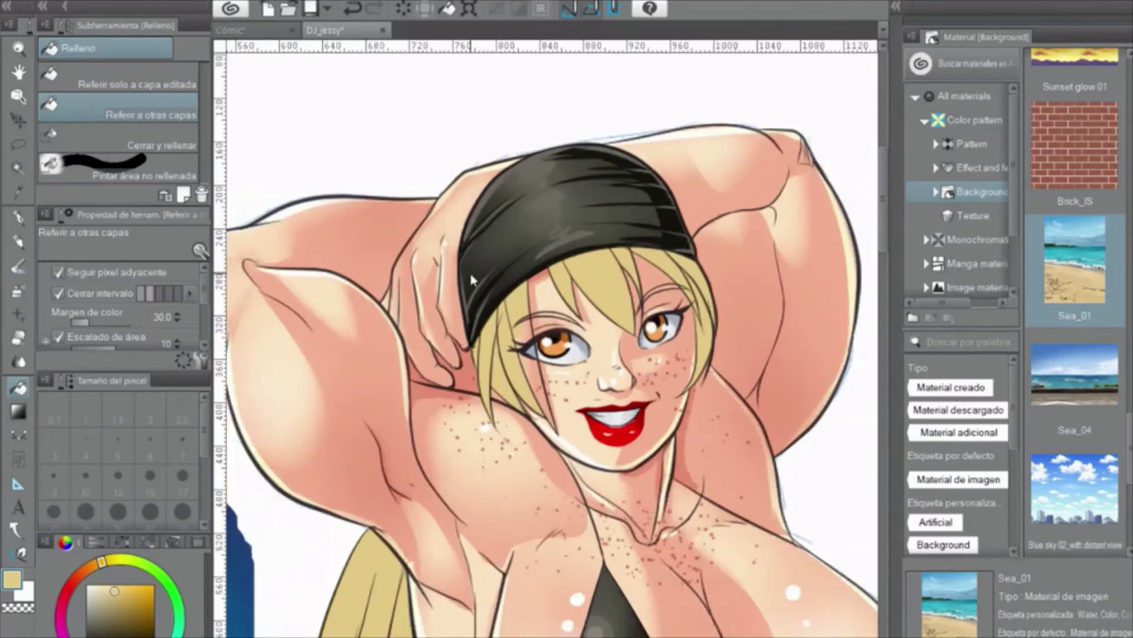
Sample a darker golden brown from the reference's hair and fill the hair sections behind the torso
scroll(625, 381, "down", 4)
scroll(624, 380, "down", 4)
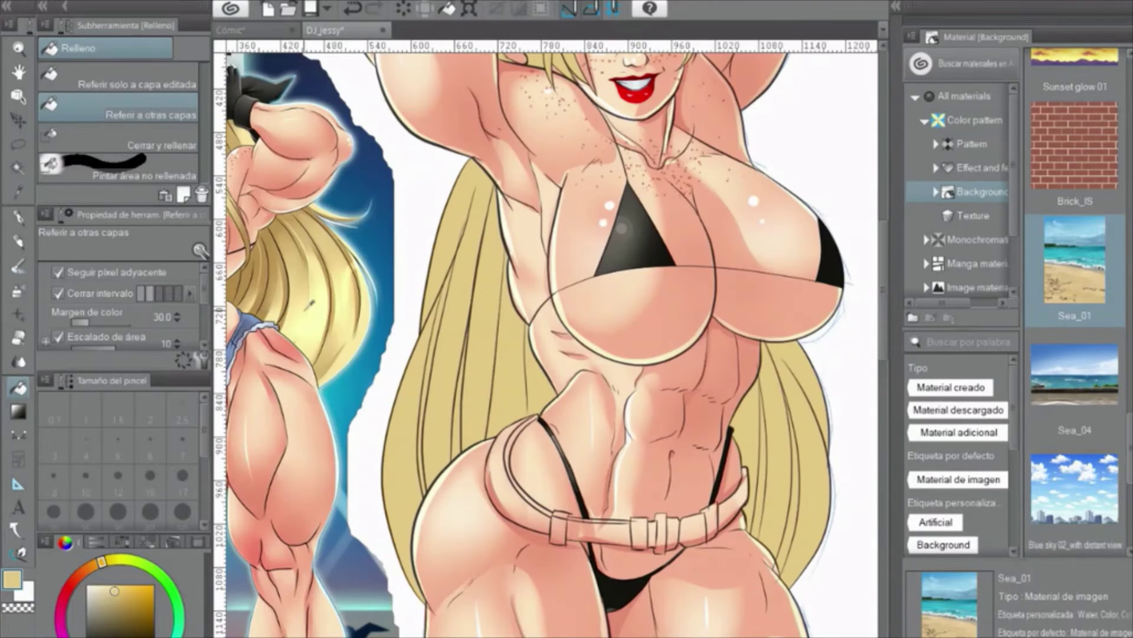
scroll(566, 331, "up", 3)
left_click(296, 307, "alt")
key("p")
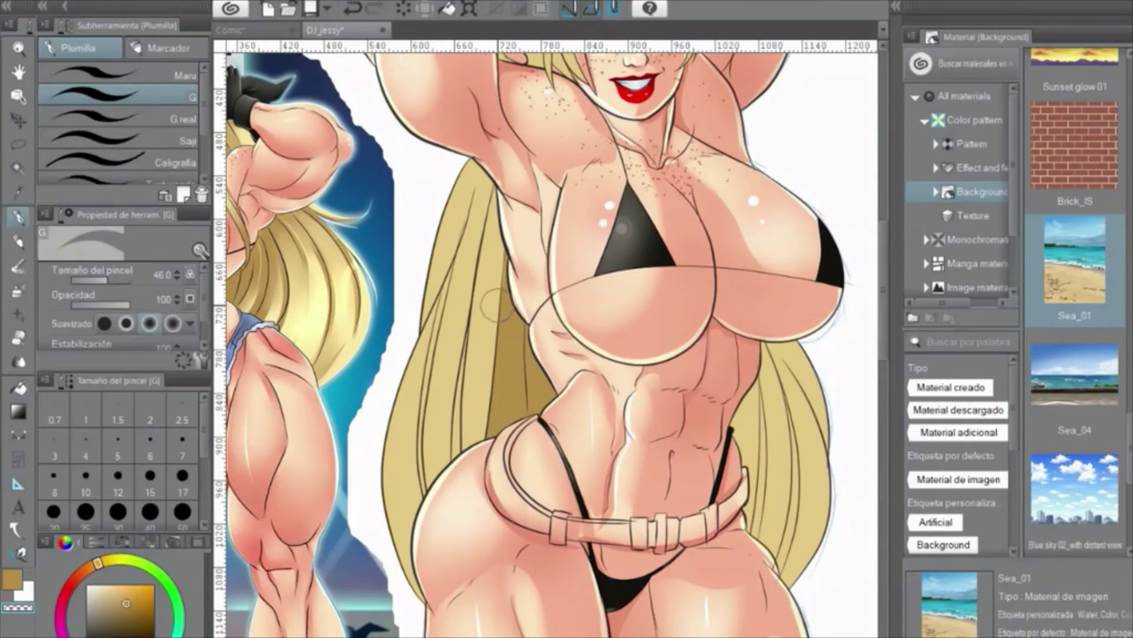
key("g")
left_click(778, 452)
left_click(792, 472)
scroll(664, 405, "down", 3)
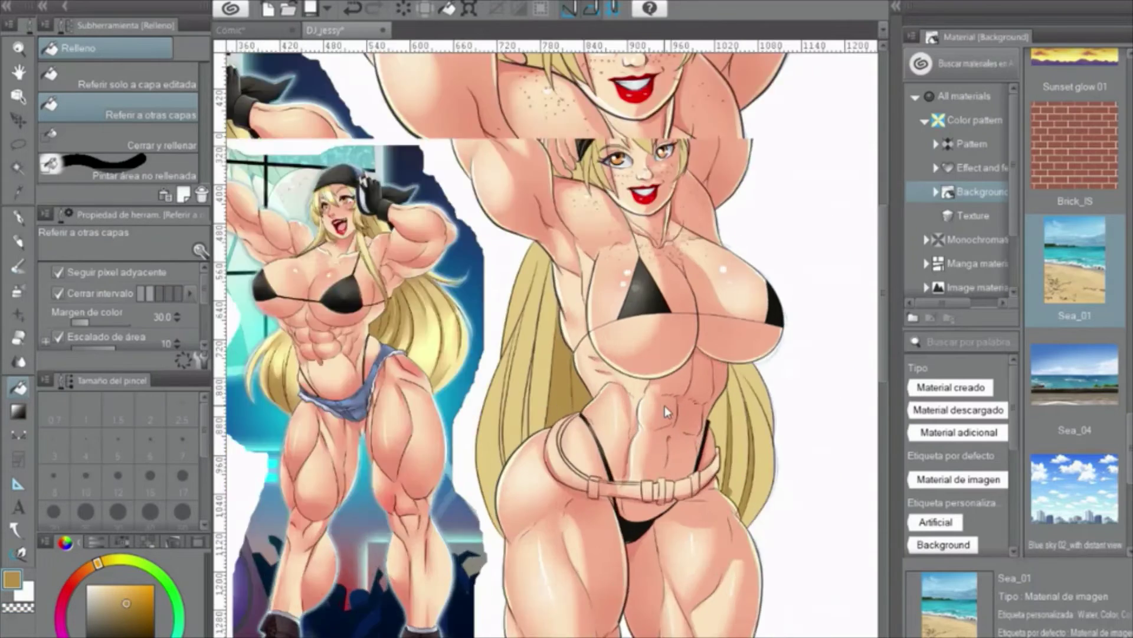
Fill the remaining hair gap between the raised hand and the cheek with golden brown
scroll(665, 406, "up", 4)
key("p")
scroll(558, 404, "down", 3)
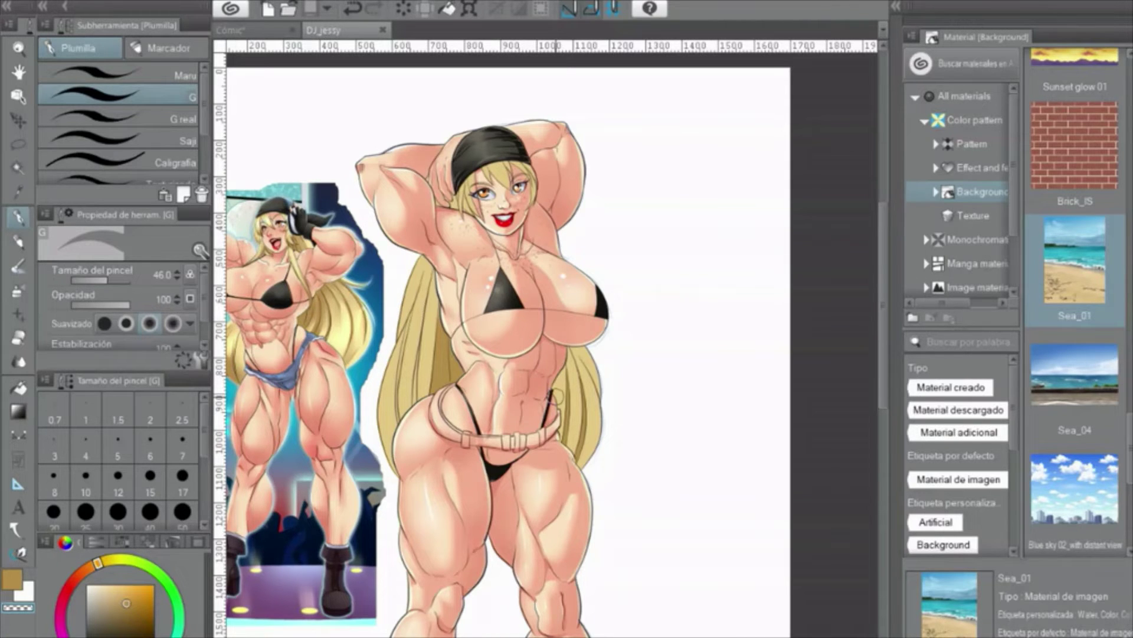
scroll(400, 357, "up", 4)
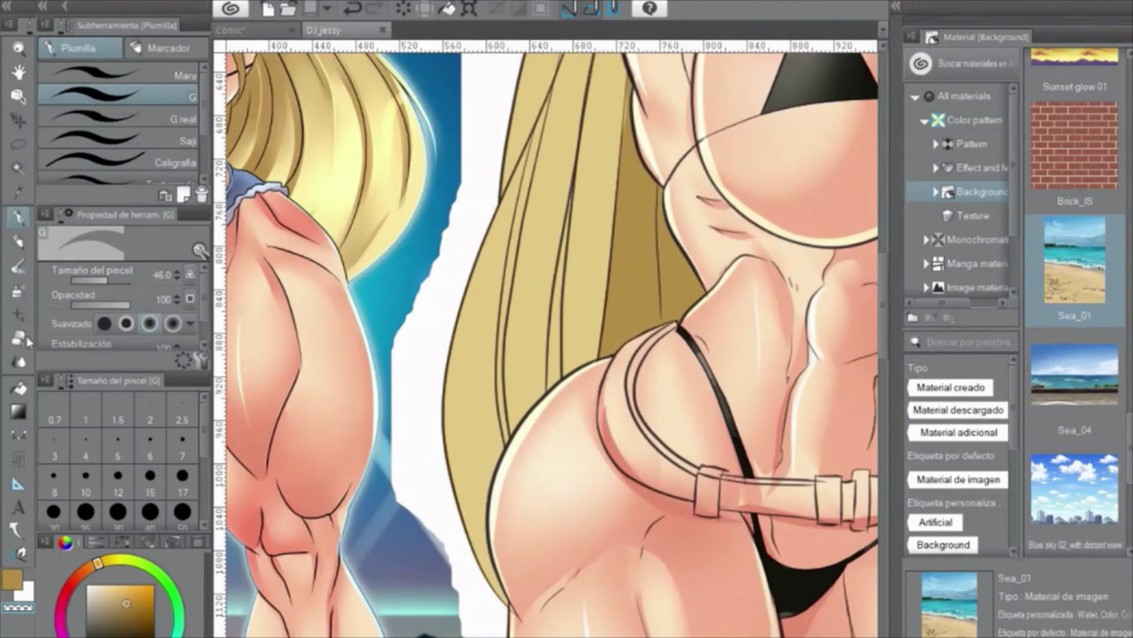
left_click(19, 389)
scroll(488, 429, "down", 4)
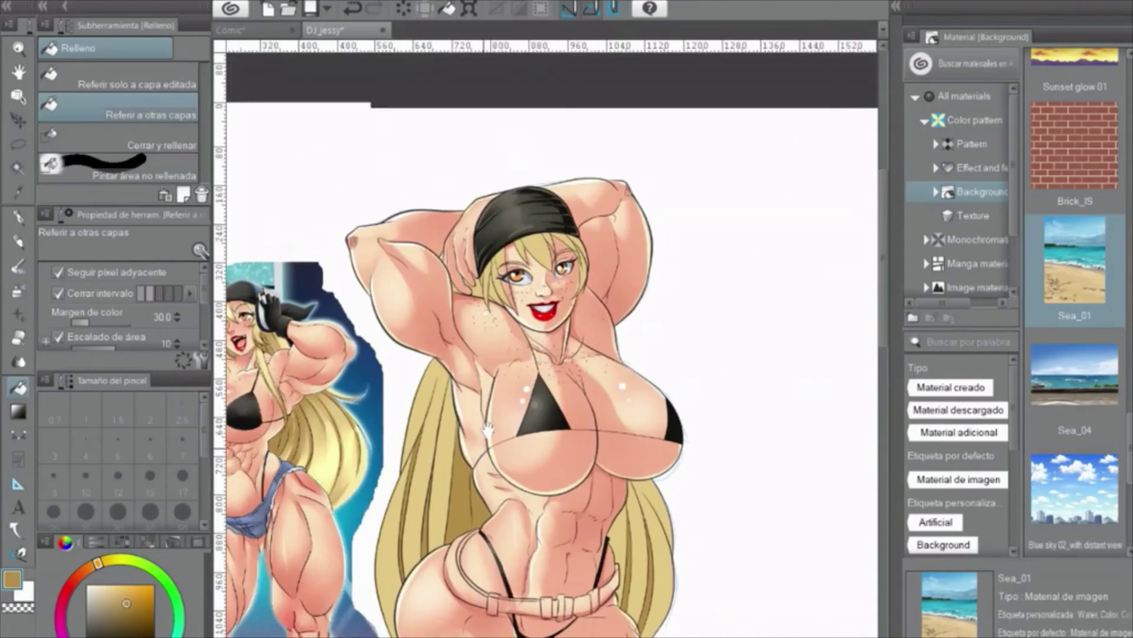
scroll(487, 429, "up", 4)
scroll(587, 302, "down", 4)
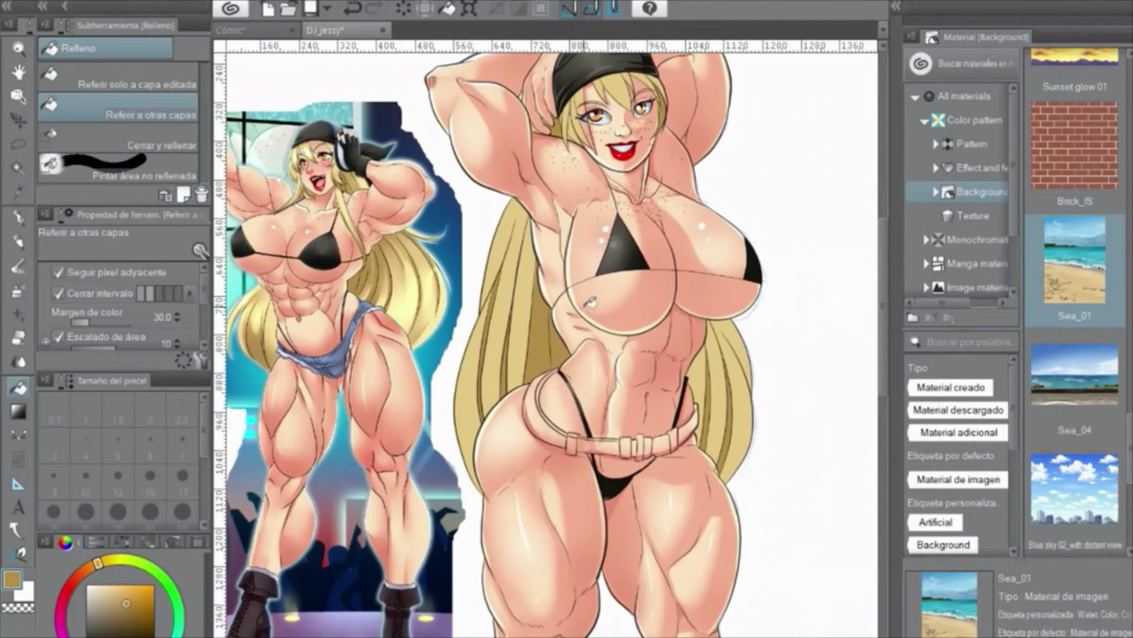
Paint golden-brown shadow strands into the long hair beside the raised hip with the G pen
key("p")
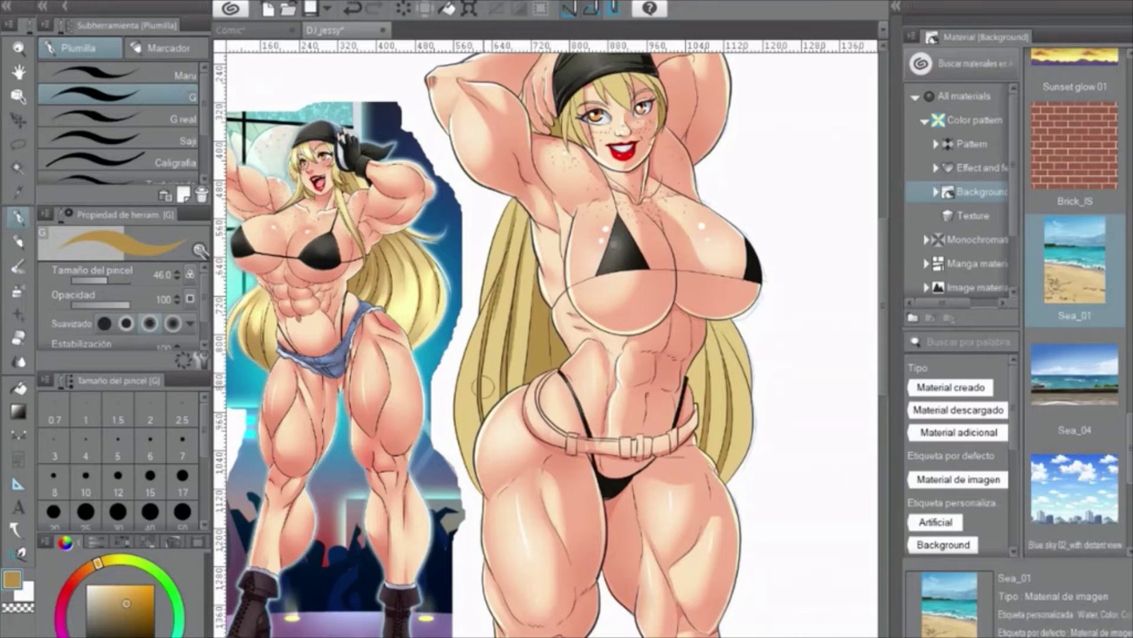
left_click_drag(491, 430, 483, 403)
left_click_drag(500, 320, 484, 353)
scroll(535, 178, "up", 4)
key("x")
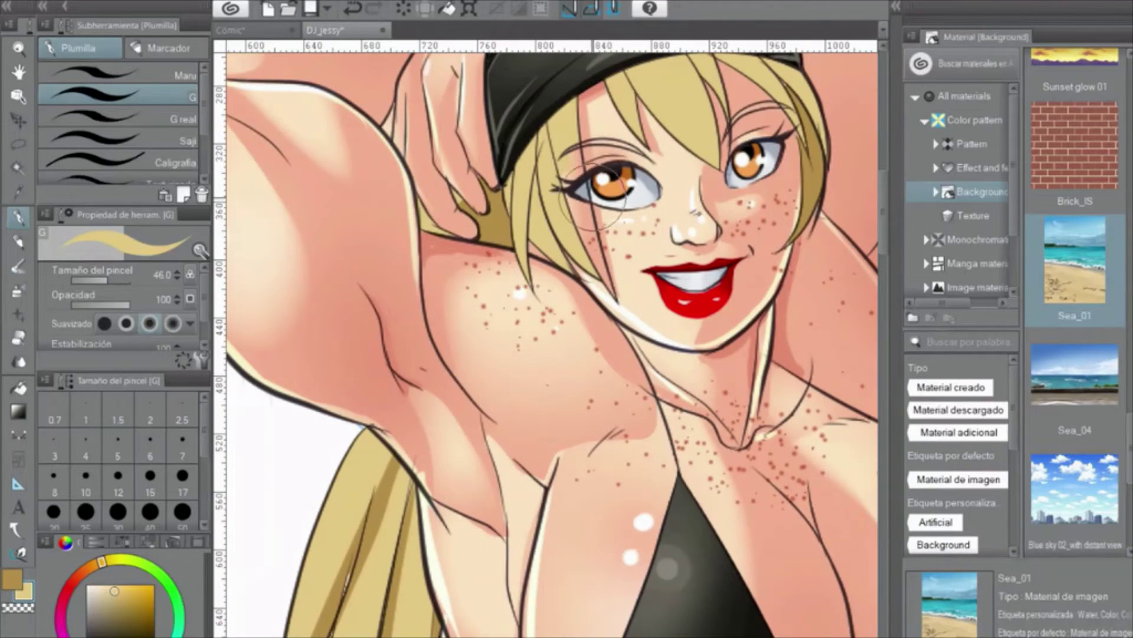
key("g")
scroll(450, 305, "down", 3)
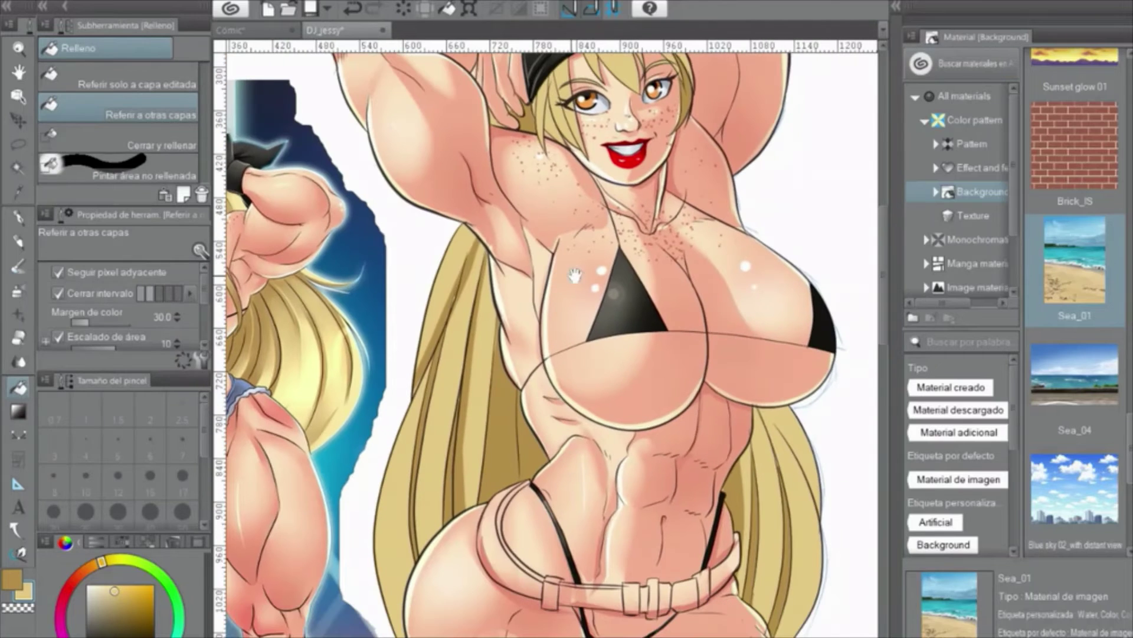
key("p")
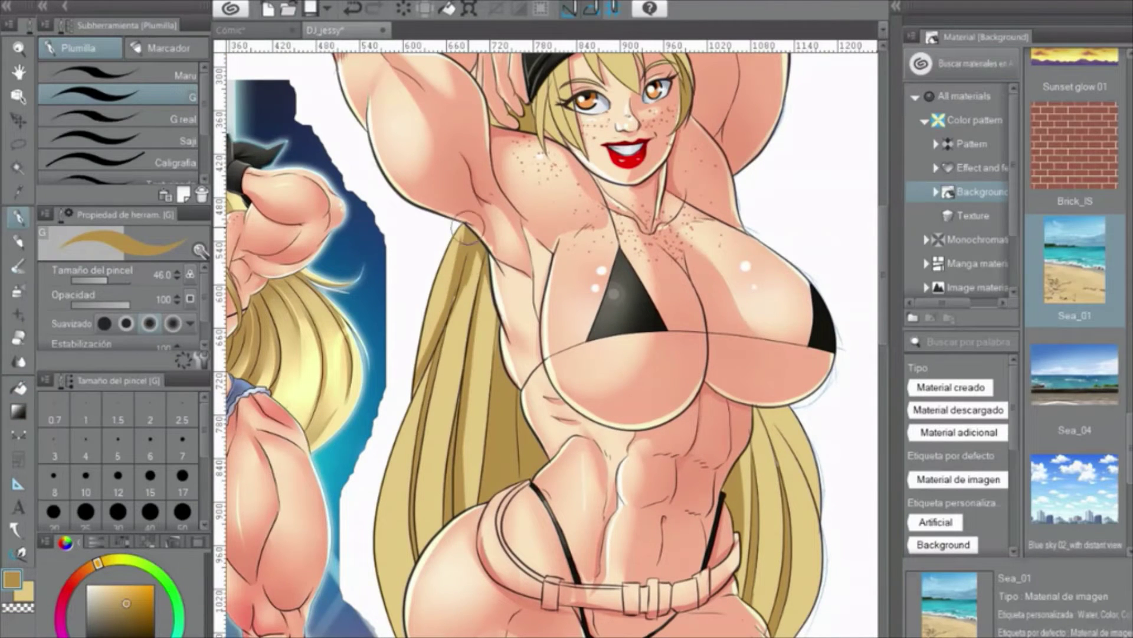
Paint golden-brown shadows into the hair below the far breast with the G pen
scroll(402, 390, "down", 2)
scroll(369, 266, "up", 3)
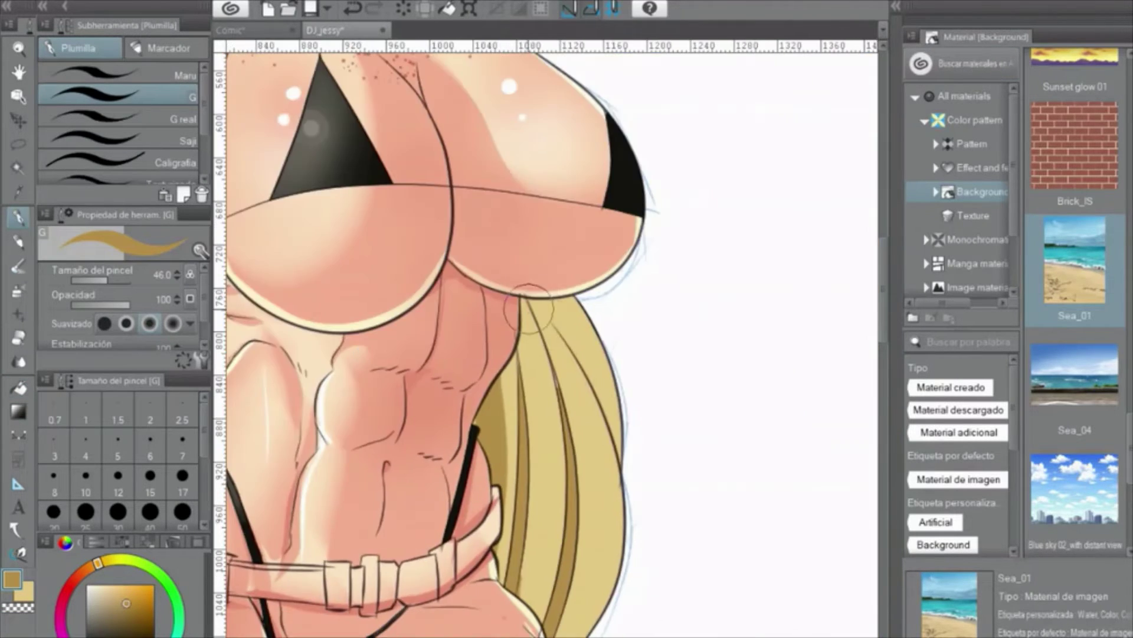
left_click_drag(528, 292, 614, 440)
mouse_move(526, 301)
left_mouse_down()
mouse_move(567, 428)
mouse_move(626, 441)
left_mouse_up()
Airbrush soft golden-brown shading over both sides of the long hair with the Suave airbrush
scroll(539, 324, "down", 4)
key("b")
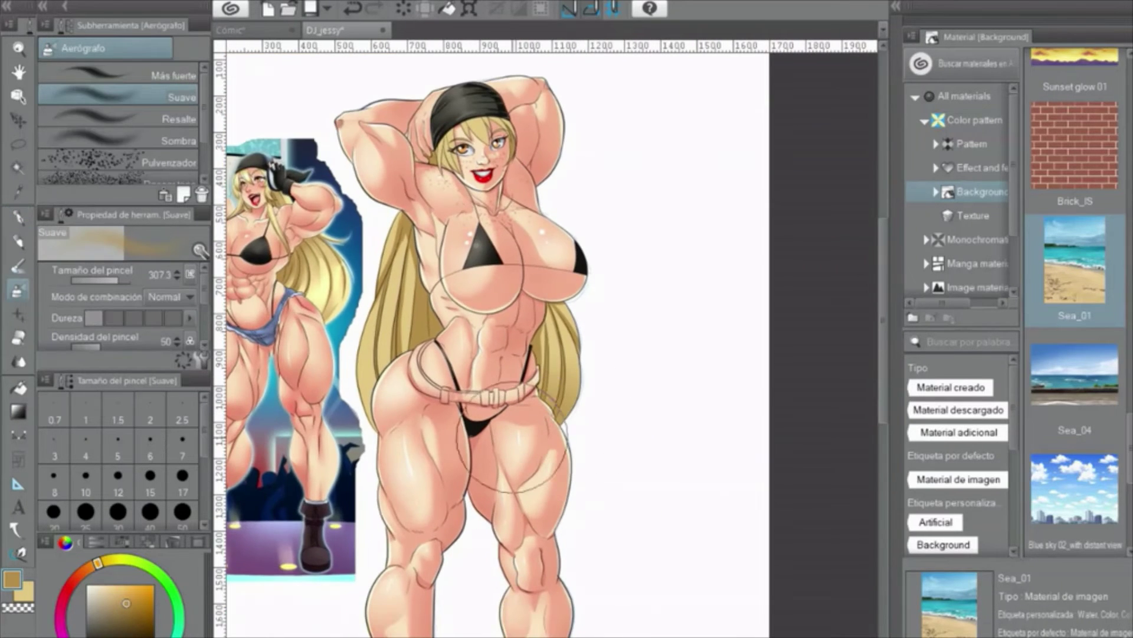
scroll(400, 345, "up", 1)
left_click_drag(400, 345, 433, 455)
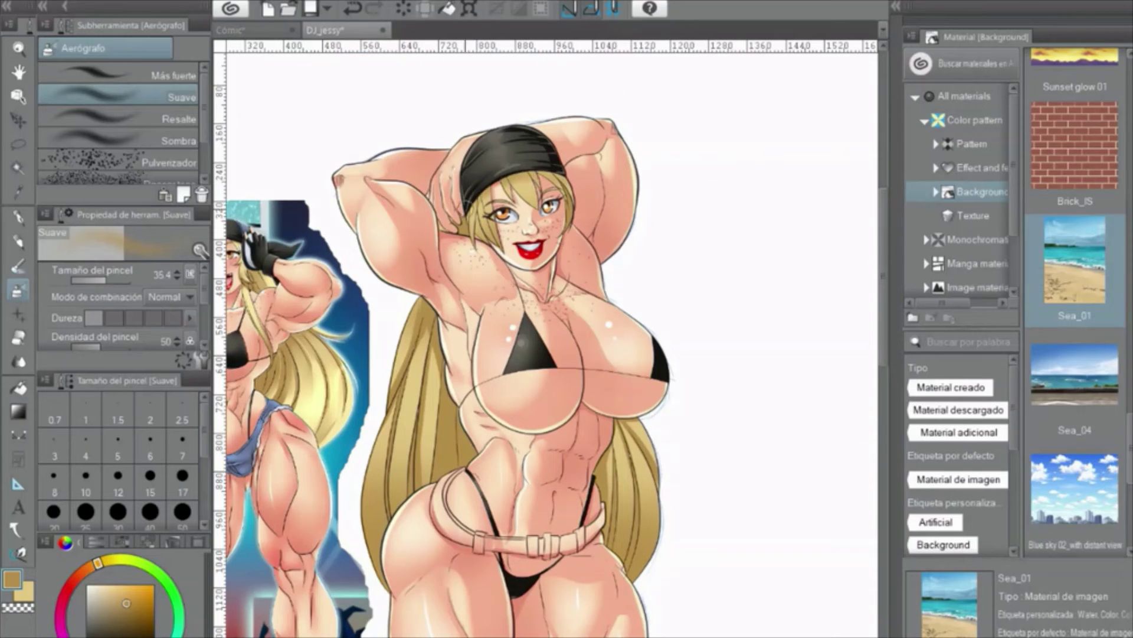
Paint pale-yellow highlight strands into the fringe and face-framing hair with the G pen
key("ctrl+minus")
left_click(18, 217)
key("ctrl+plus")
key("ctrl+minus")
key("ctrl+plus")
key("ctrl+plus")
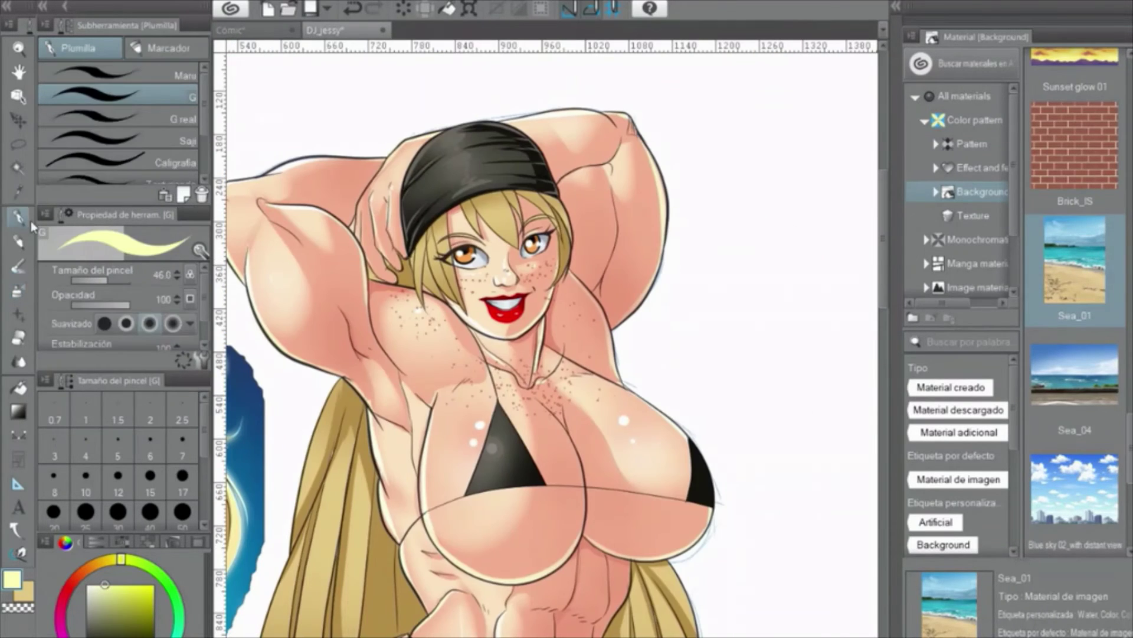
key("ctrl+minus")
key("ctrl+plus")
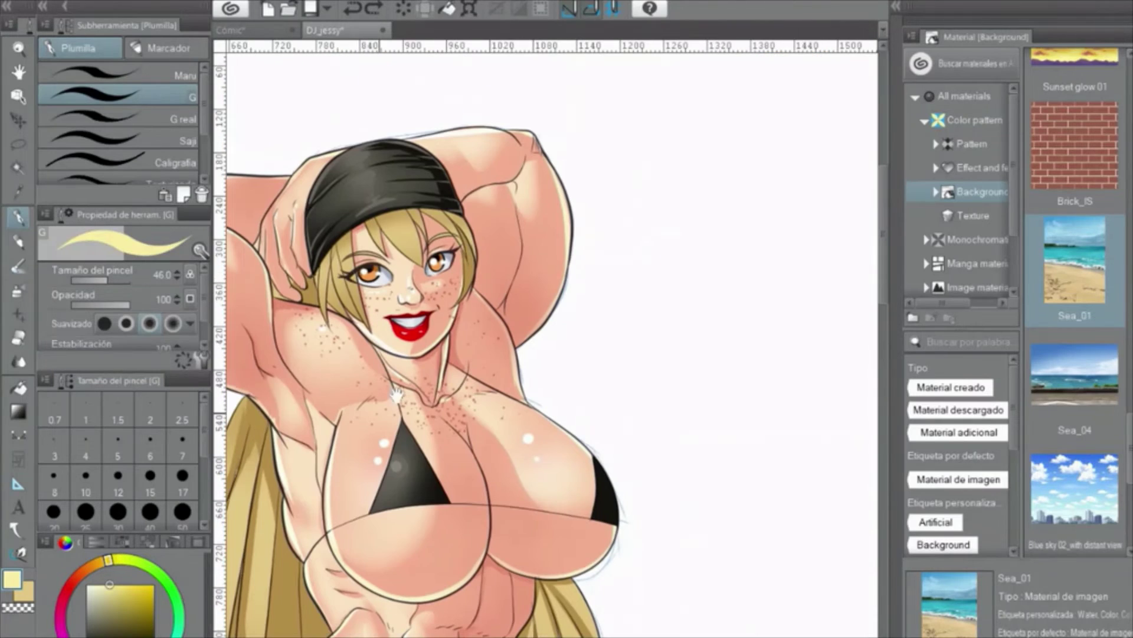
key("b")
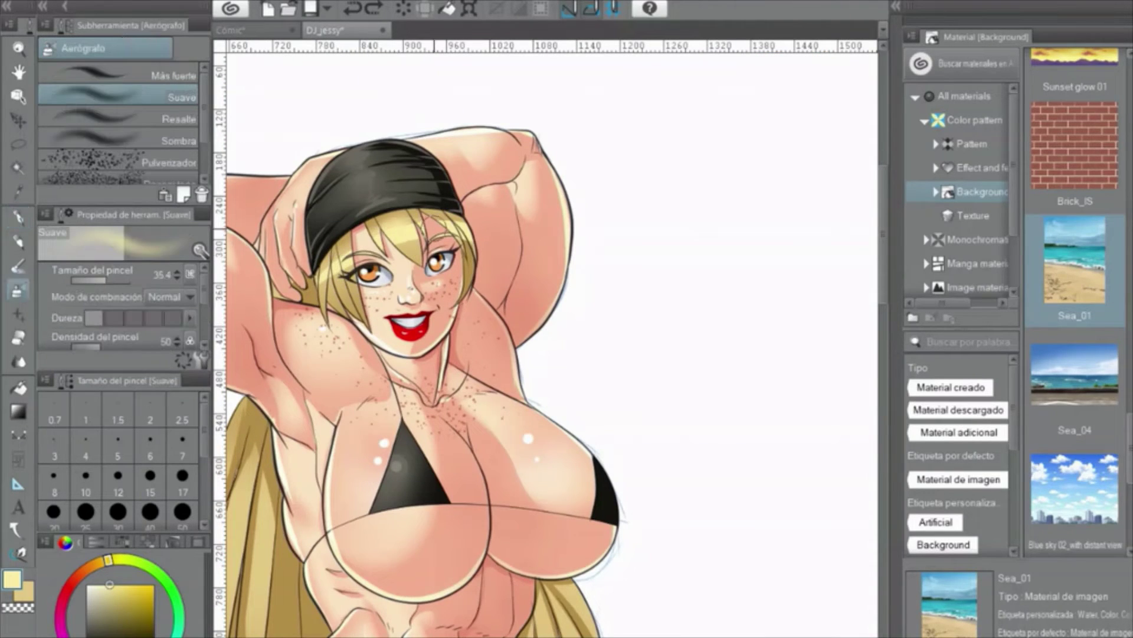
left_click_drag(295, 502, 498, 265)
Paint pale-yellow highlight strands into the long hair falling behind the body with the G pen
key("p")
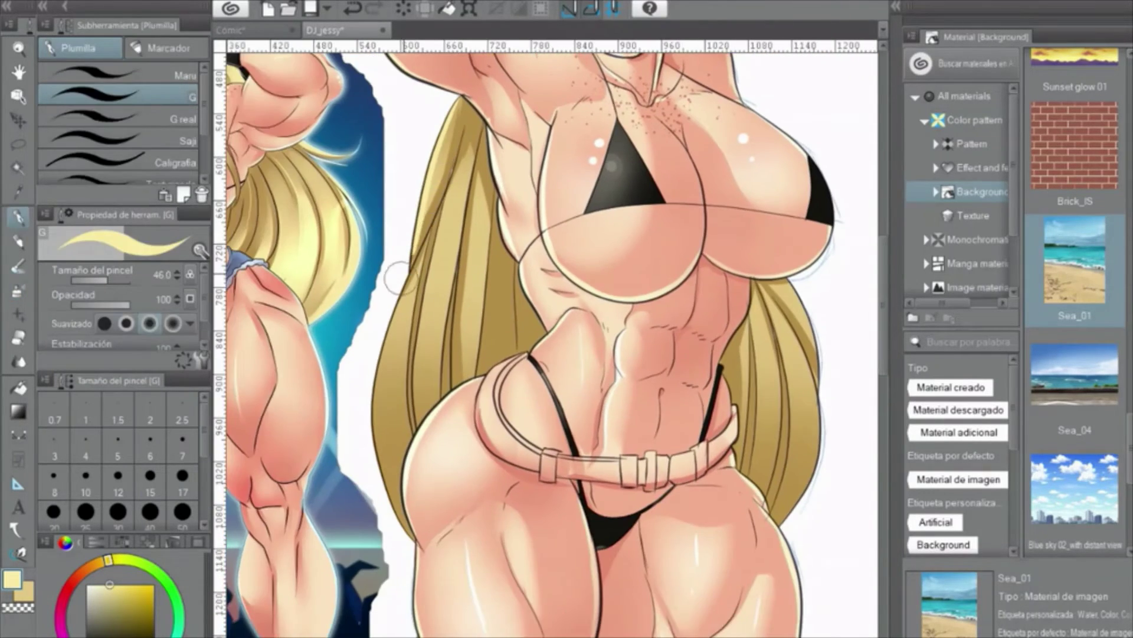
mouse_move(388, 257)
left_mouse_down()
mouse_move(477, 325)
mouse_move(456, 208)
mouse_move(516, 348)
mouse_move(415, 496)
left_mouse_up()
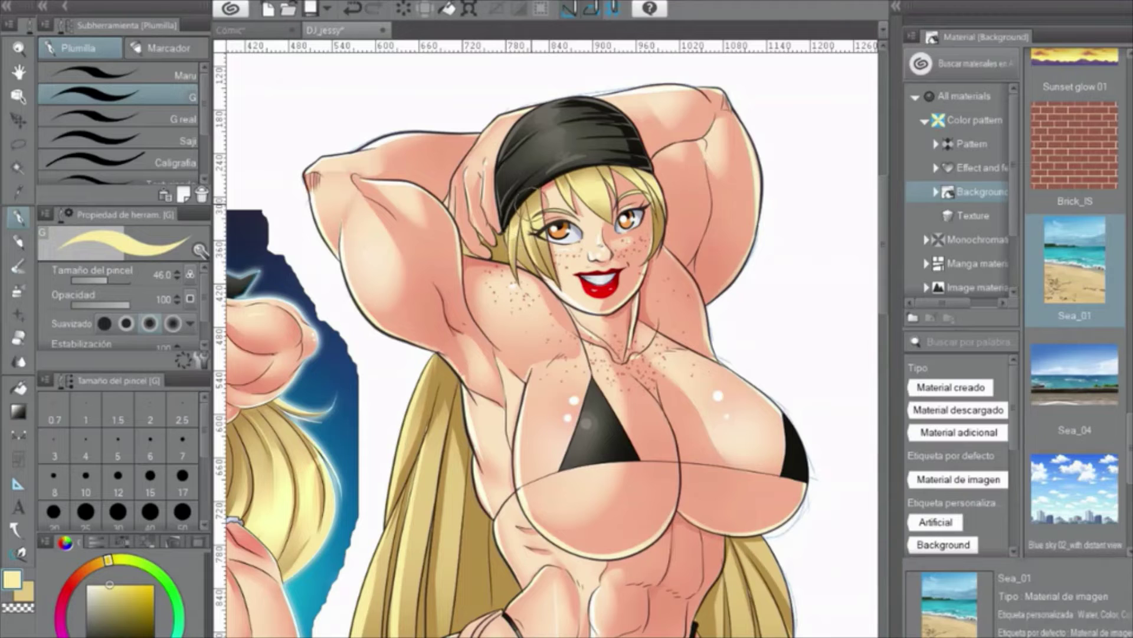
scroll(555, 342, "down", 2)
scroll(555, 341, "up", 1)
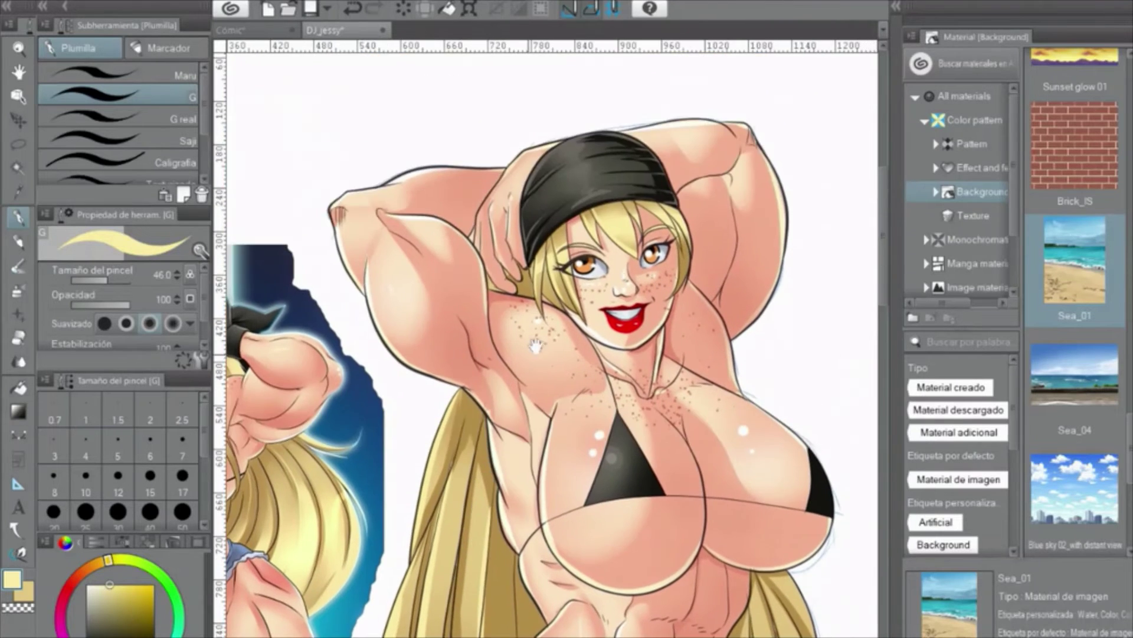
scroll(555, 341, "down", 2)
Brighten the long hair with the Suave airbrush at size 168.9 and light G pen strokes at size 70.2
key("b")
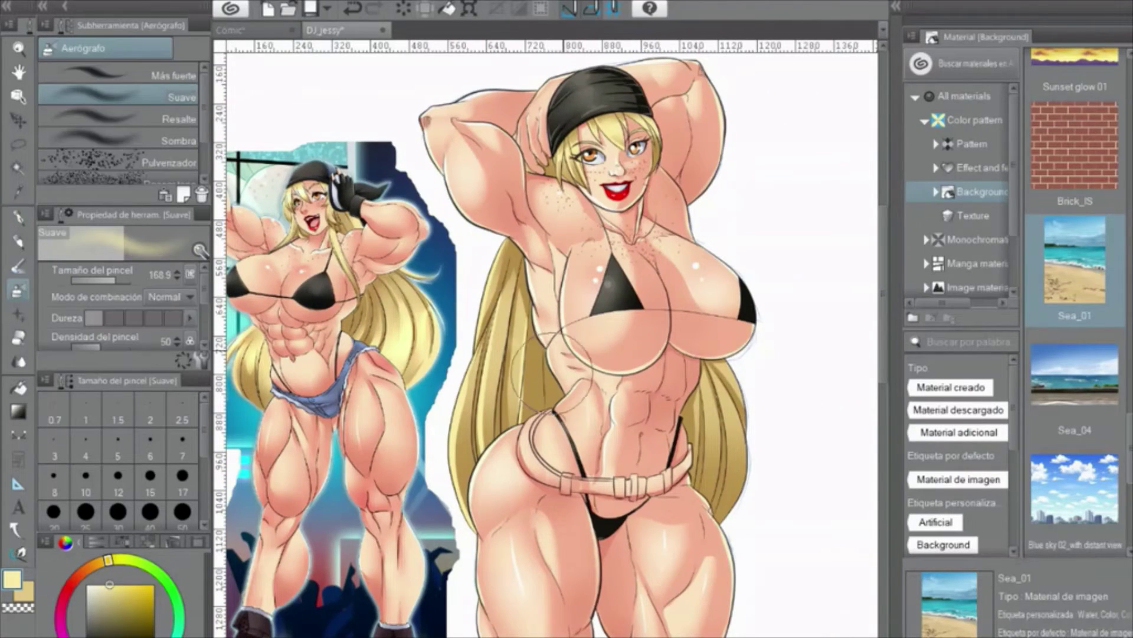
scroll(550, 338, "up", 1)
key("p")
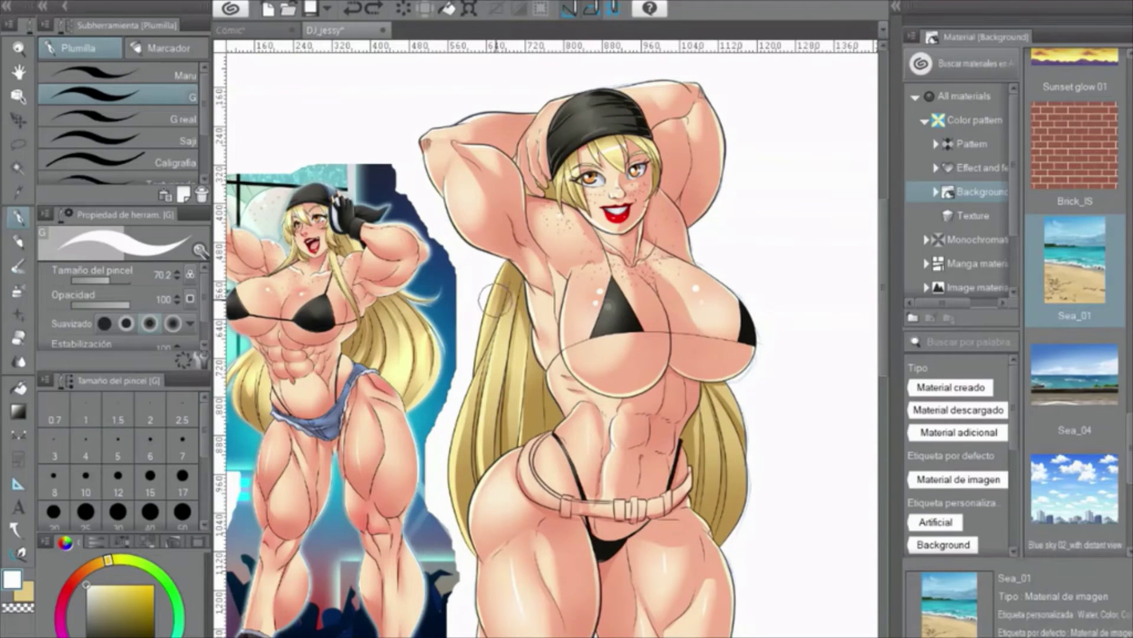
scroll(444, 356, "down", 2)
left_click_drag(443, 356, 468, 410)
Soften the lower long hair beside the far hip with the Suave airbrush and save the drawing
key("b")
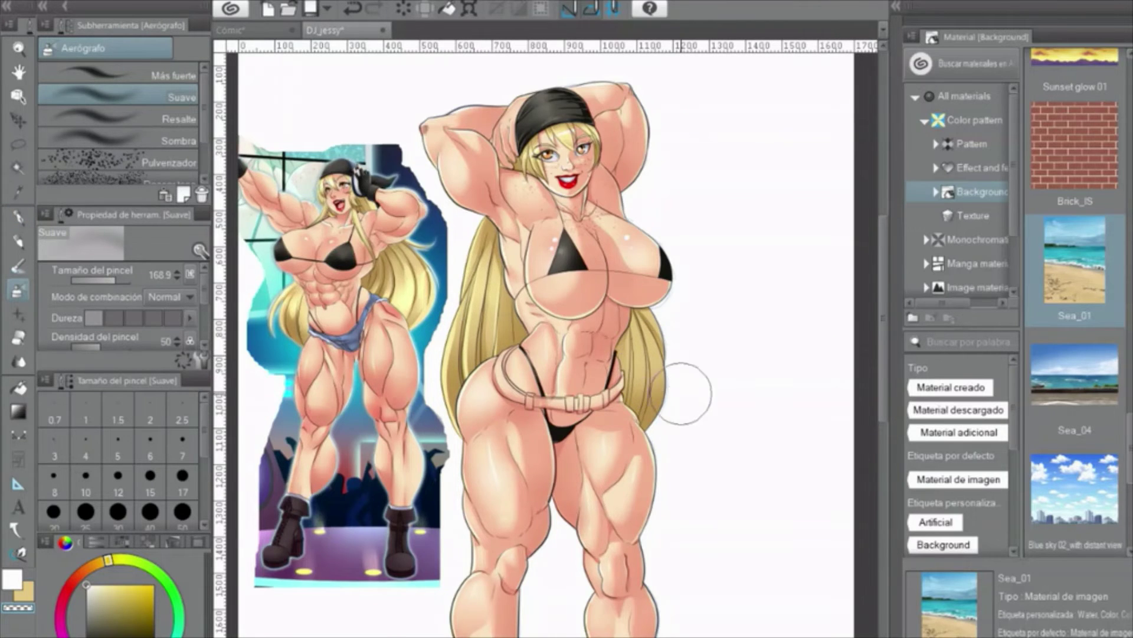
left_click_drag(690, 378, 685, 408)
left_click(475, 236, "alt")
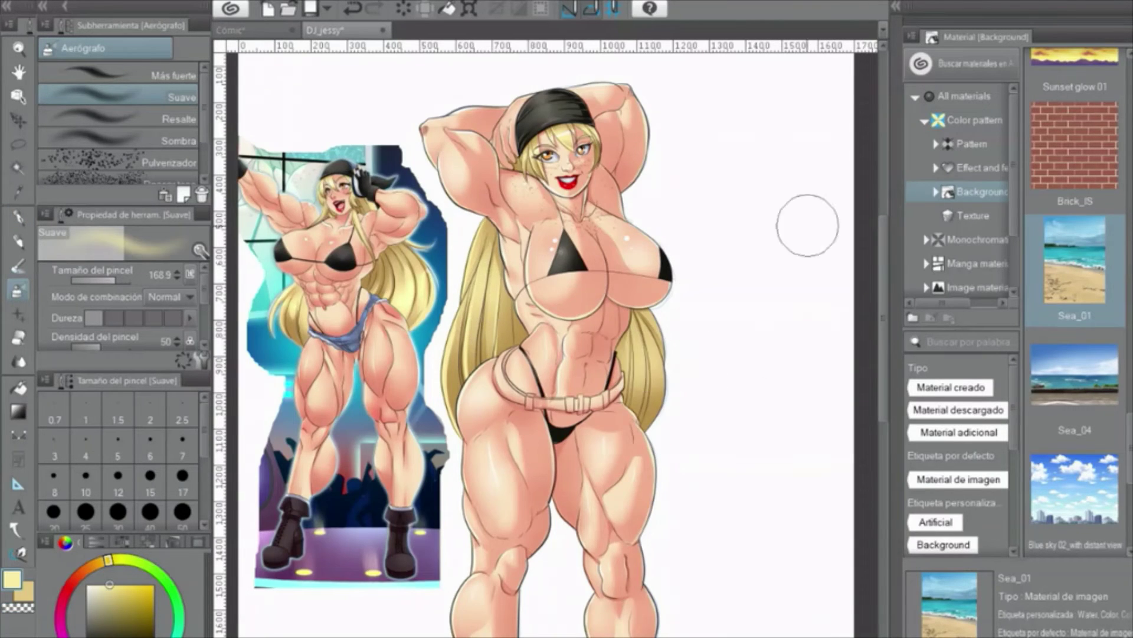
scroll(791, 226, "up", 1)
left_click(605, 447, "alt")
key("g")
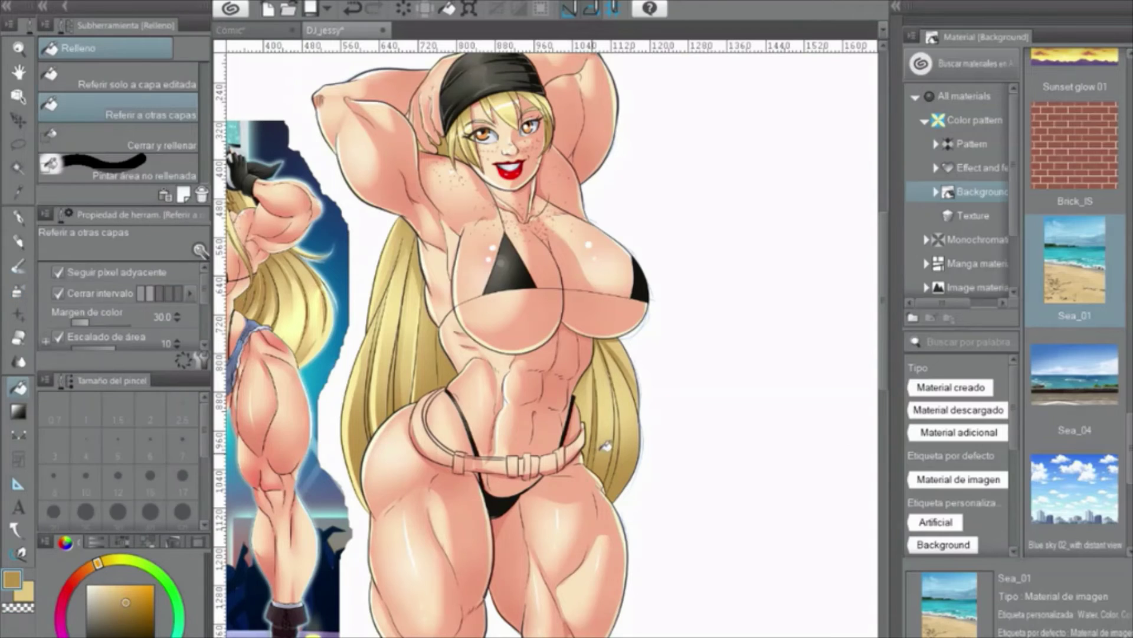
scroll(485, 303, "down", 3)
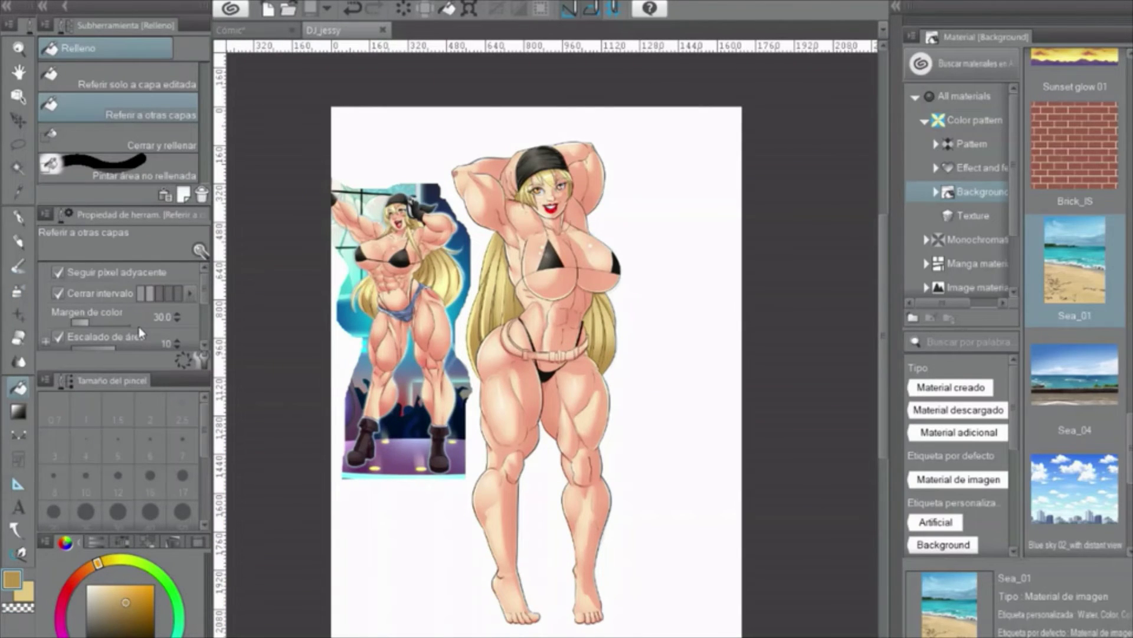
Place the Sea_04 background image behind the character so that it covers the whole canvas
left_click(1075, 375)
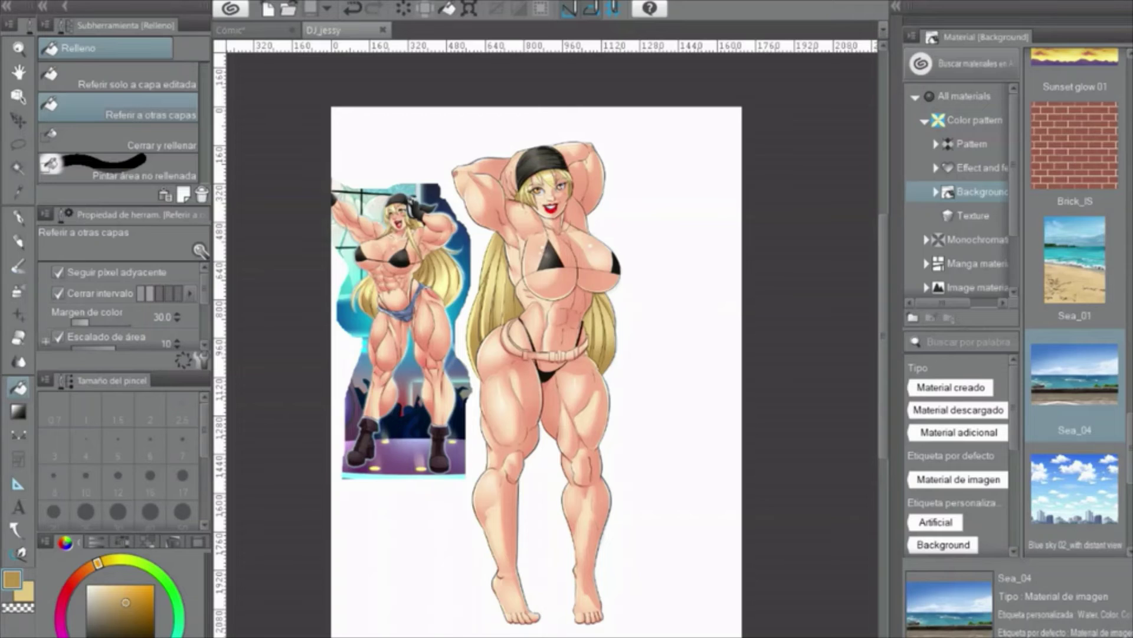
left_click_drag(1075, 375, 868, 496)
scroll(823, 423, "down", 5)
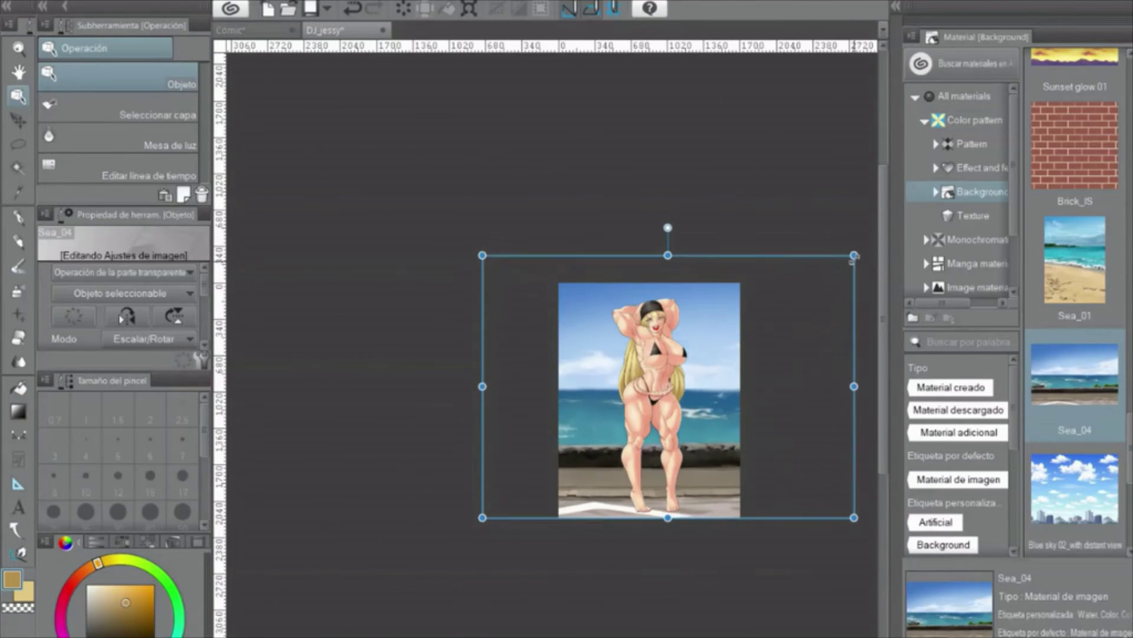
scroll(815, 270, "up", 3)
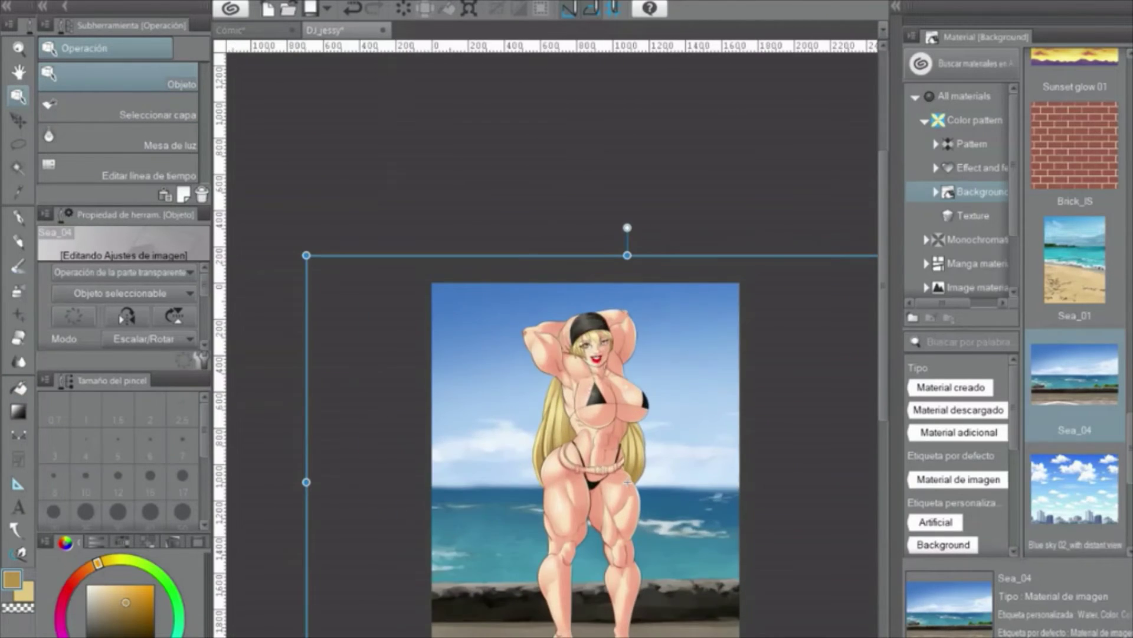
Duplicate the main line-art layer of the character
left_click(627, 481)
key("ctrl+c")
key("ctrl+v")
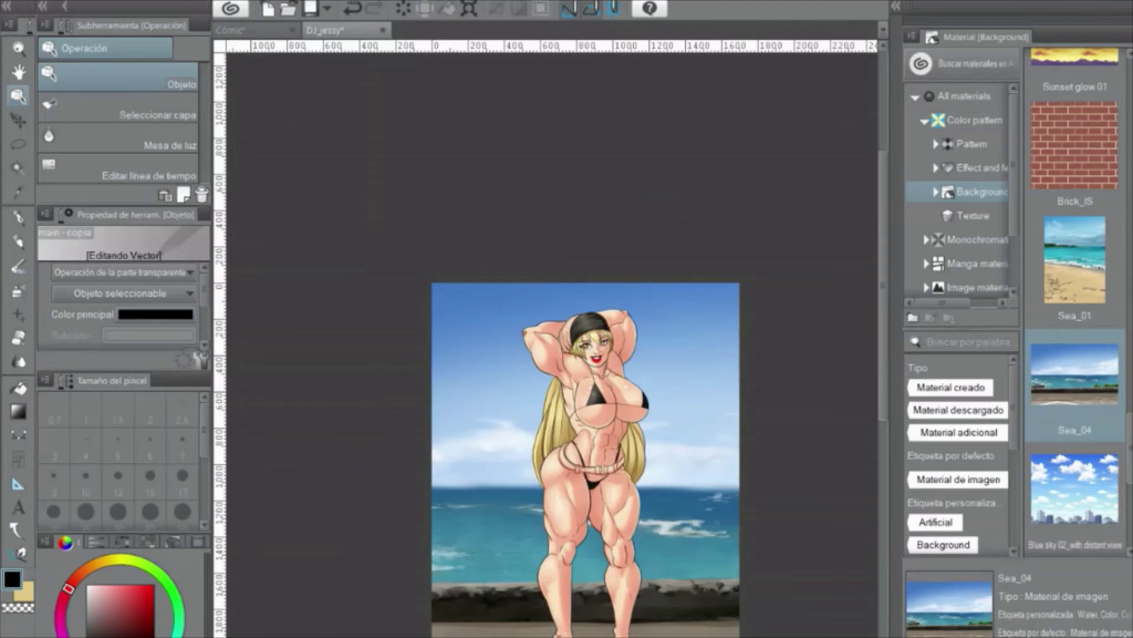
Fill the whole belt, including its loop and buckle pieces, with dark grey
scroll(657, 289, "up", 5)
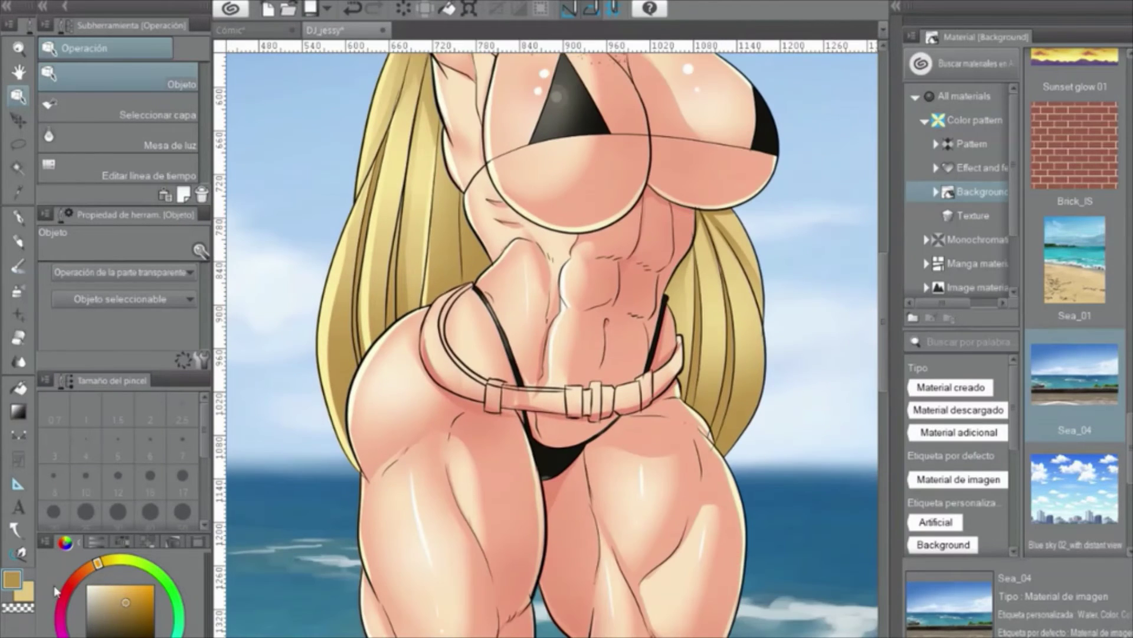
key("g")
left_click(486, 370)
left_click(531, 394)
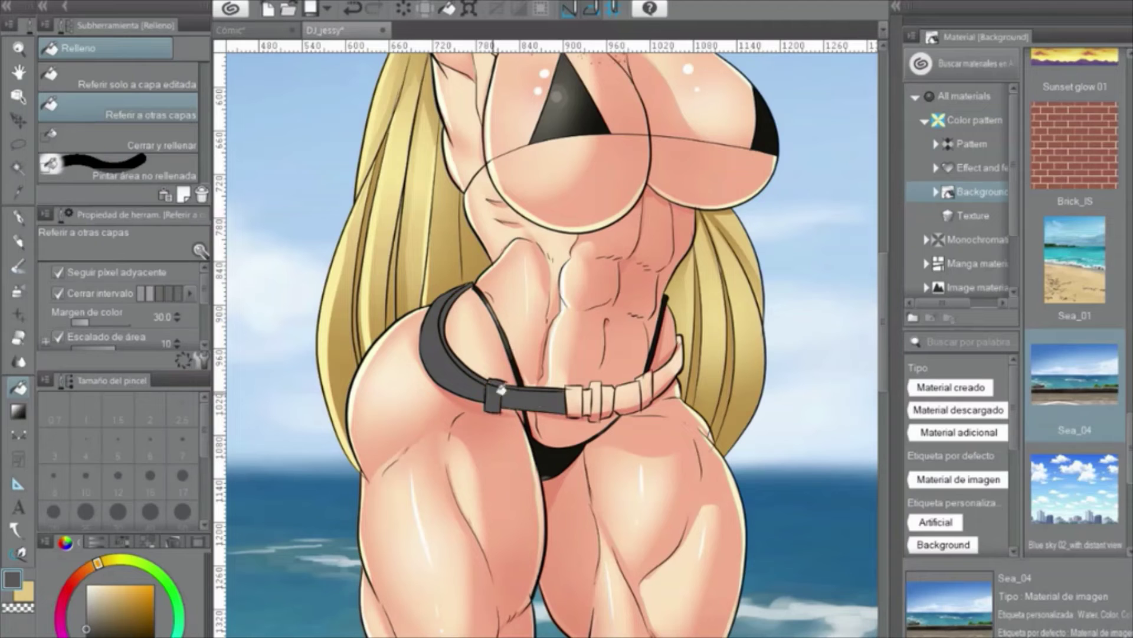
left_click(608, 401)
left_click(661, 378)
left_click(484, 392)
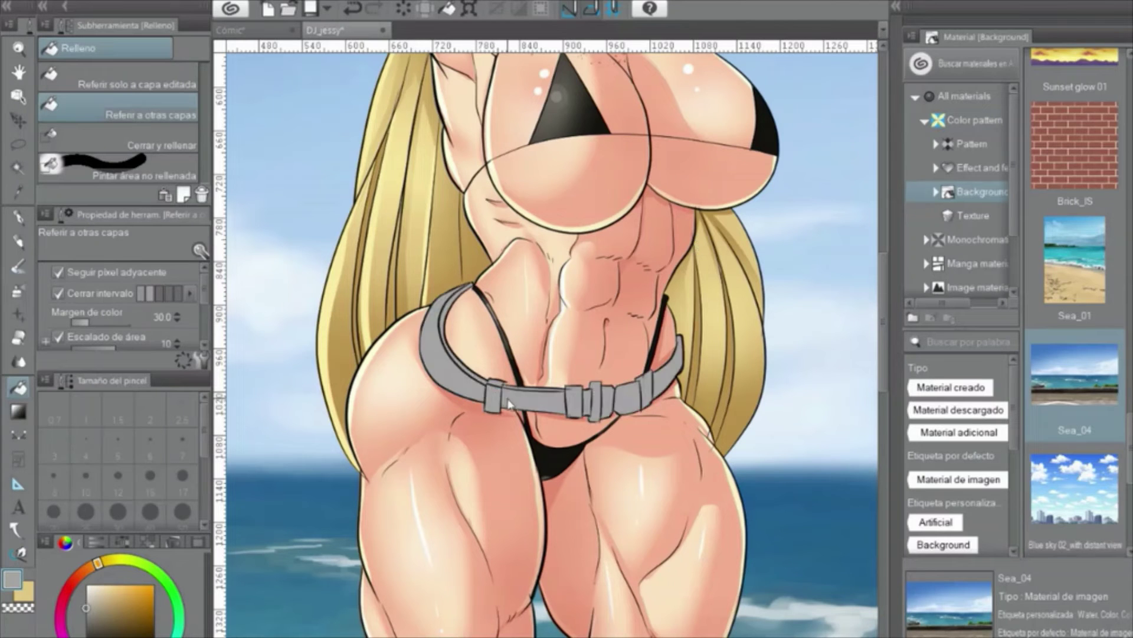
key("ctrl+z")
left_click(502, 402)
key("ctrl+z")
scroll(559, 460, "up", 5)
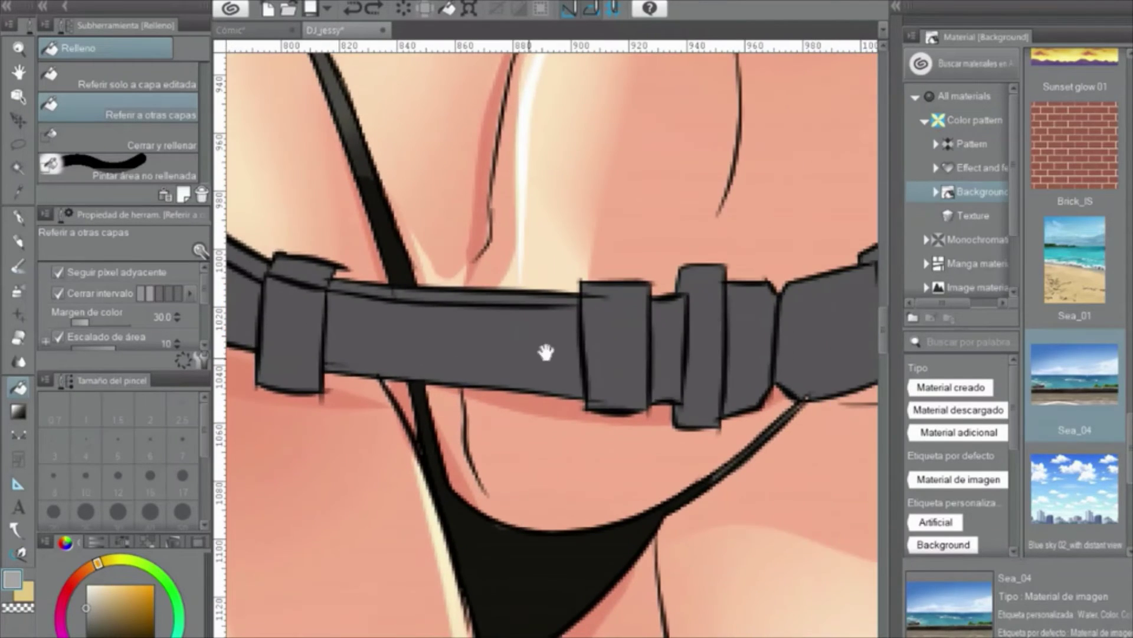
left_click(548, 346)
key("ctrl+z")
Fill the metal buckle pieces of the belt with light grey
left_click(614, 346)
left_click(702, 331)
left_click(667, 348)
left_click(749, 348)
scroll(645, 379, "down", 8)
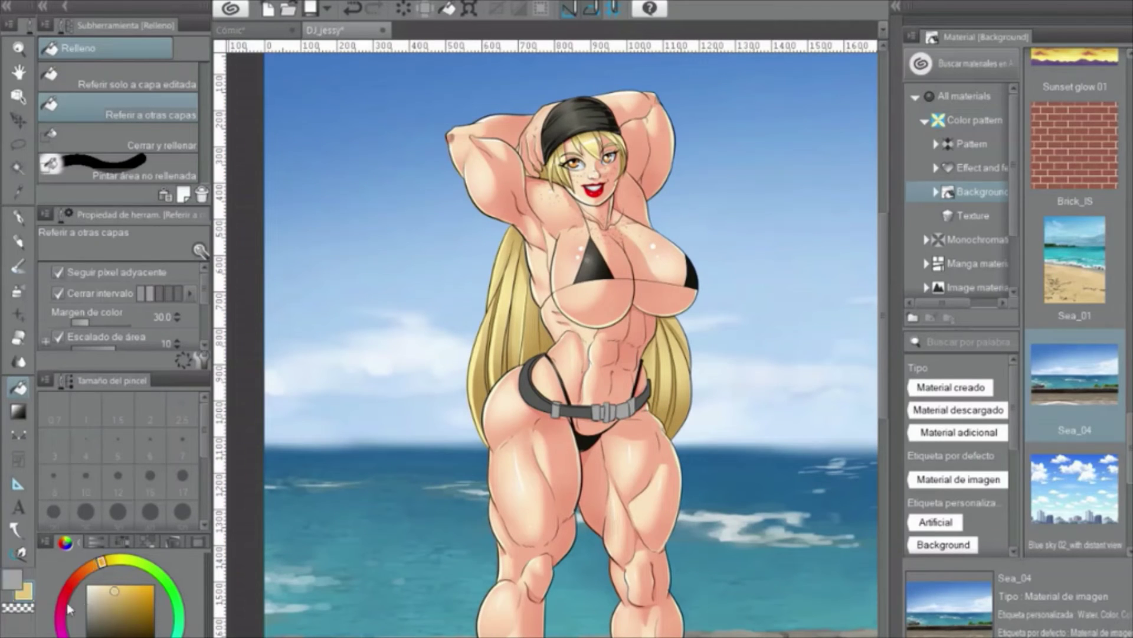
Paint a lighter grey highlight on the belt's curve over the raised hip with the G pen at size 23.3
left_click(87, 596)
key("p")
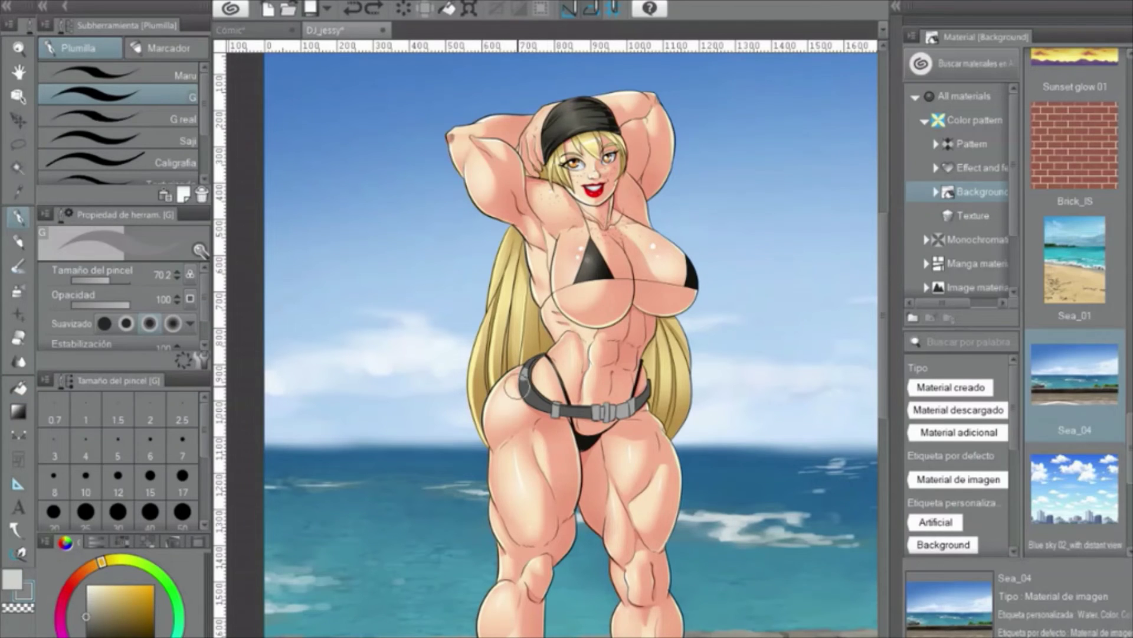
scroll(519, 417, "up", 3)
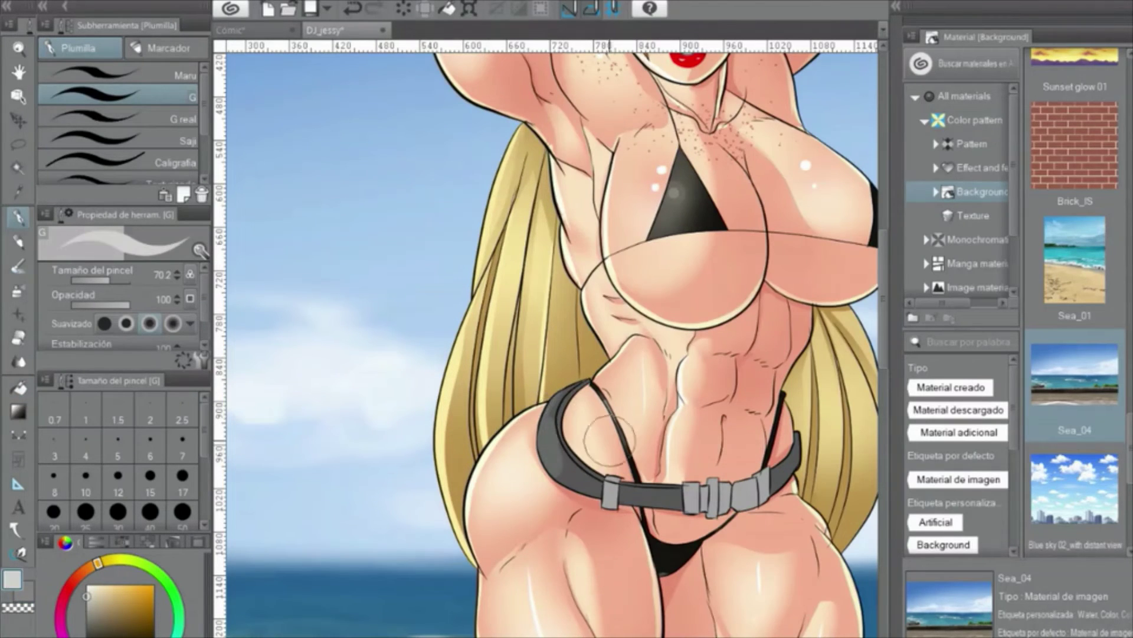
key("bracketleft")
key("bracketleft")
key("bracketleft")
left_click(565, 395, "alt")
scroll(472, 476, "up", 3)
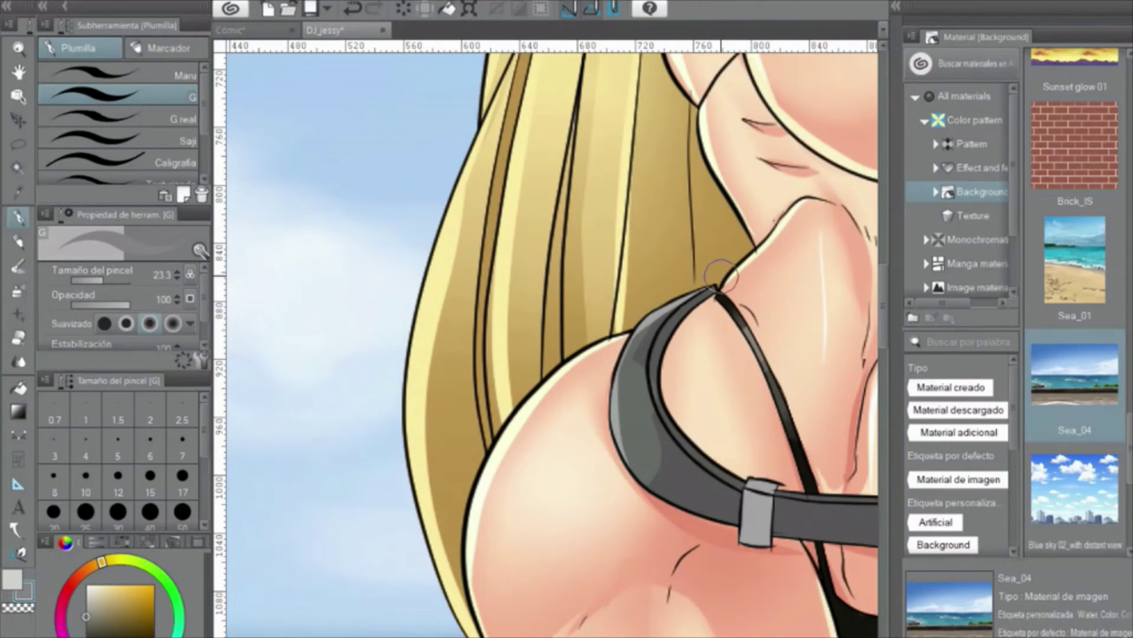
Continue the grey highlights along the rest of the belt and blend its shading with the Suave airbrush at size 92.8
scroll(427, 403, "down", 3)
scroll(426, 403, "right", 3)
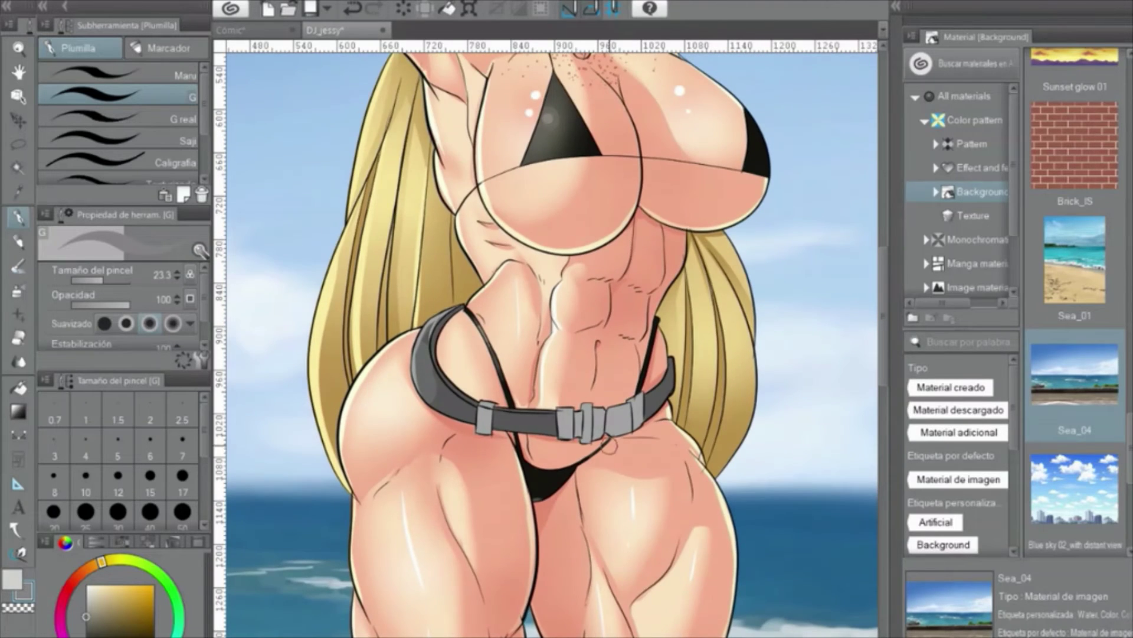
key("b")
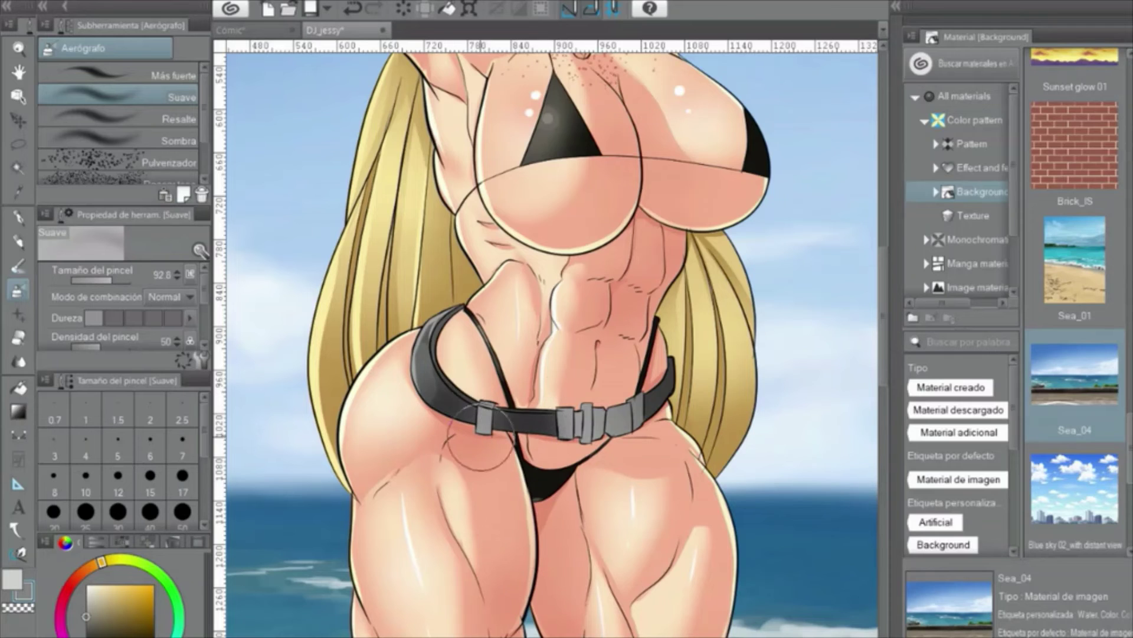
Paint light and shadow tones on the belt's metal loop and buckle with the G pen at size 23.3, and save the drawing
key("p")
scroll(581, 382, "up", 1)
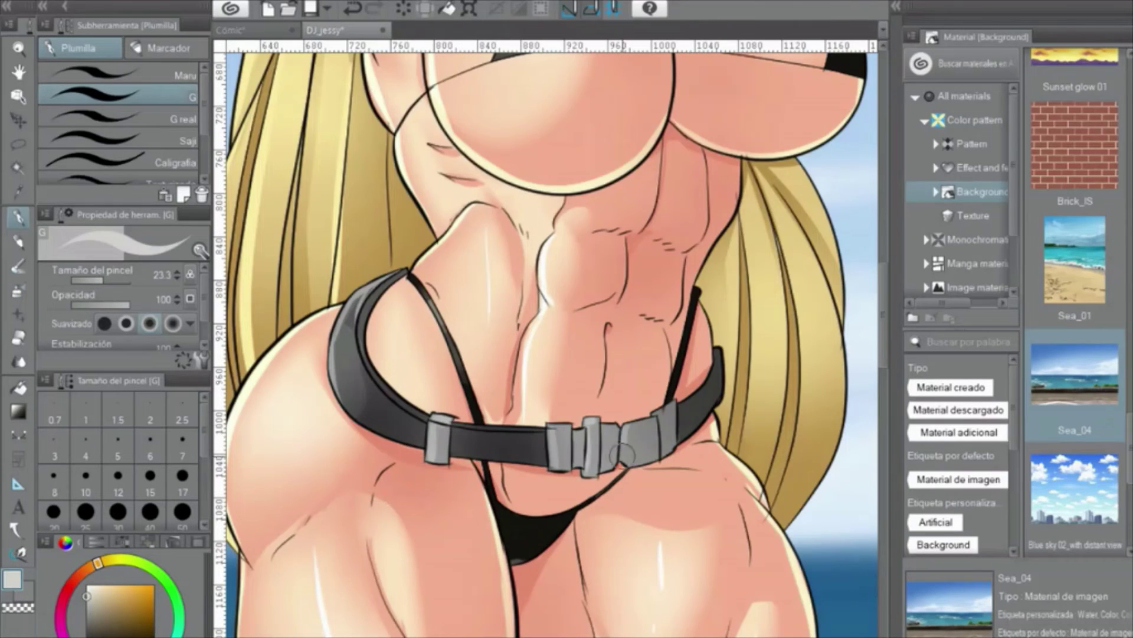
left_click(417, 425, "alt")
left_click(417, 425, "alt")
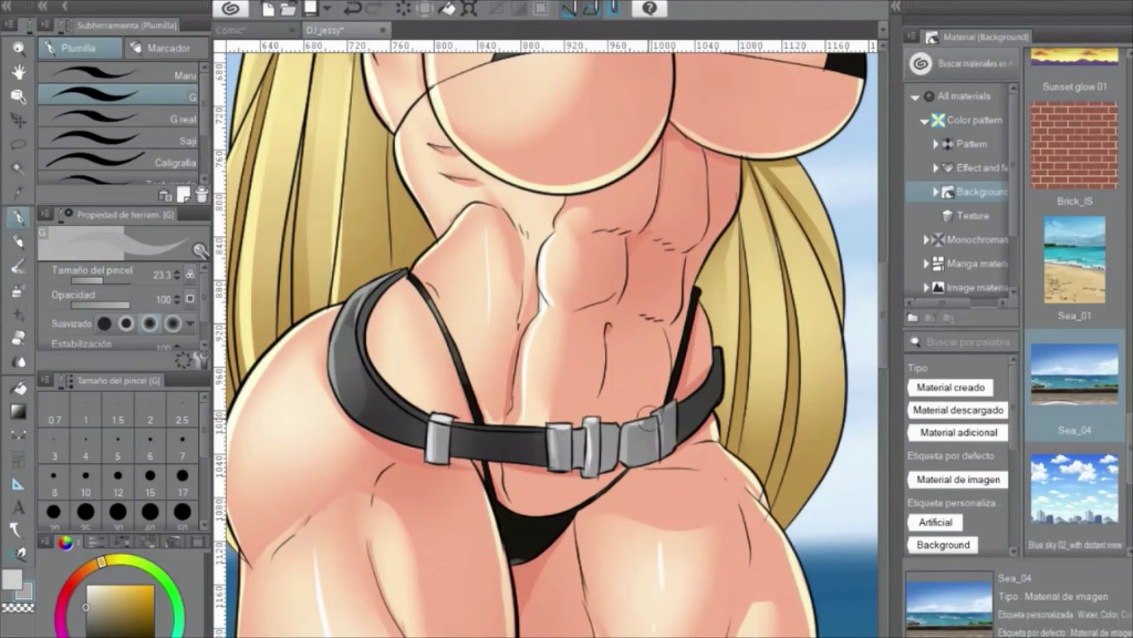
scroll(614, 437, "down", 5)
scroll(690, 418, "up", 5)
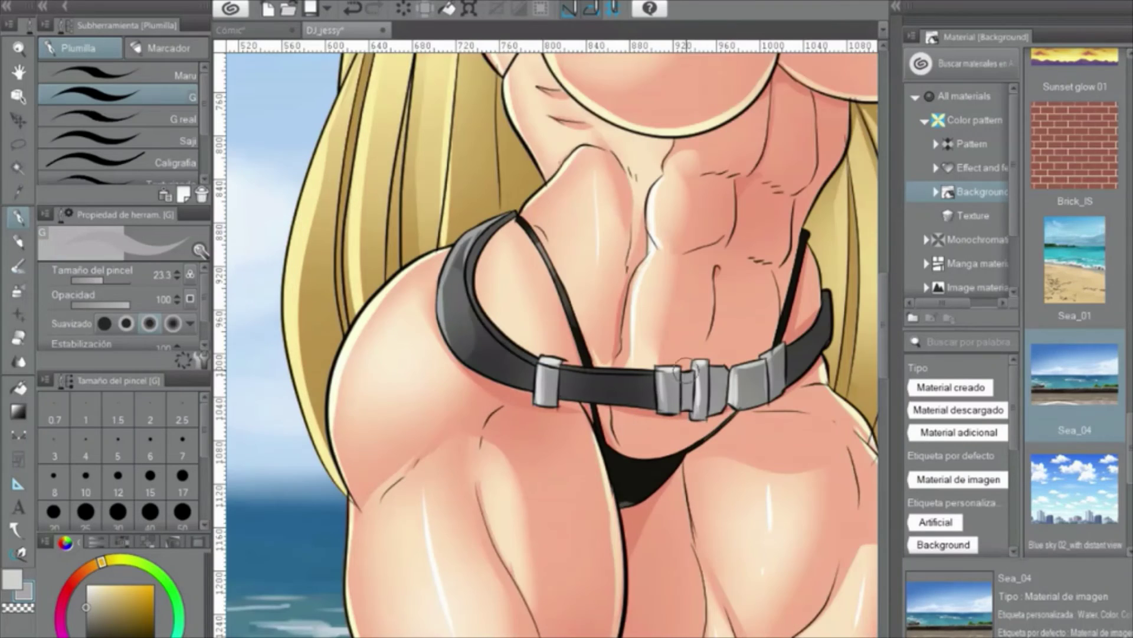
scroll(693, 416, "down", 2)
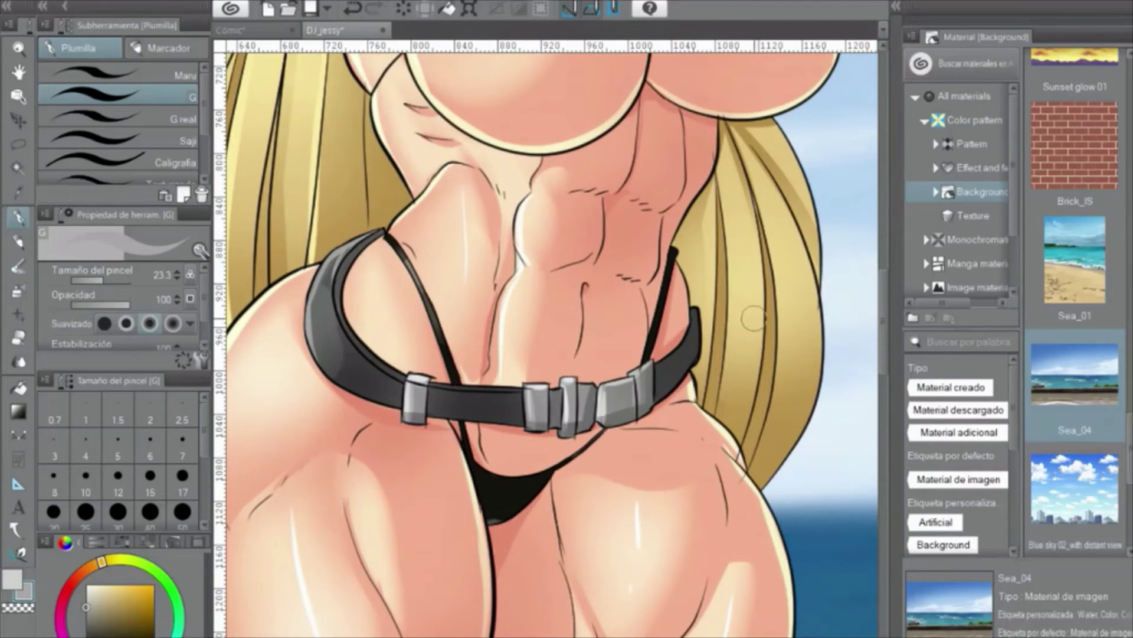
scroll(614, 349, "down", 1)
scroll(461, 401, "down", 3)
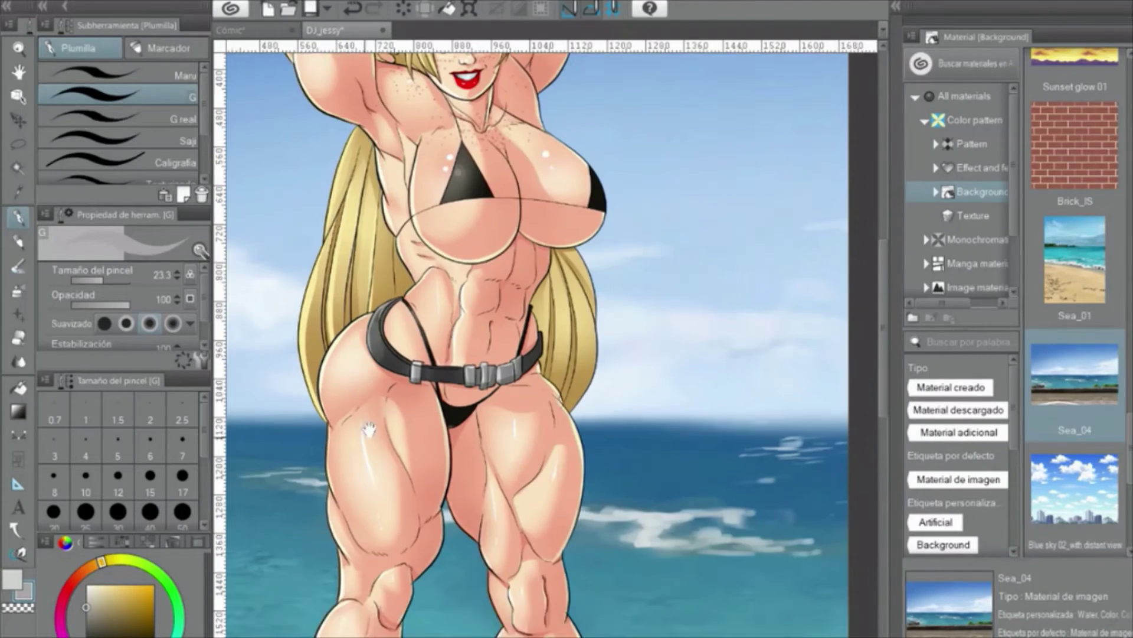
key("ctrl+s")
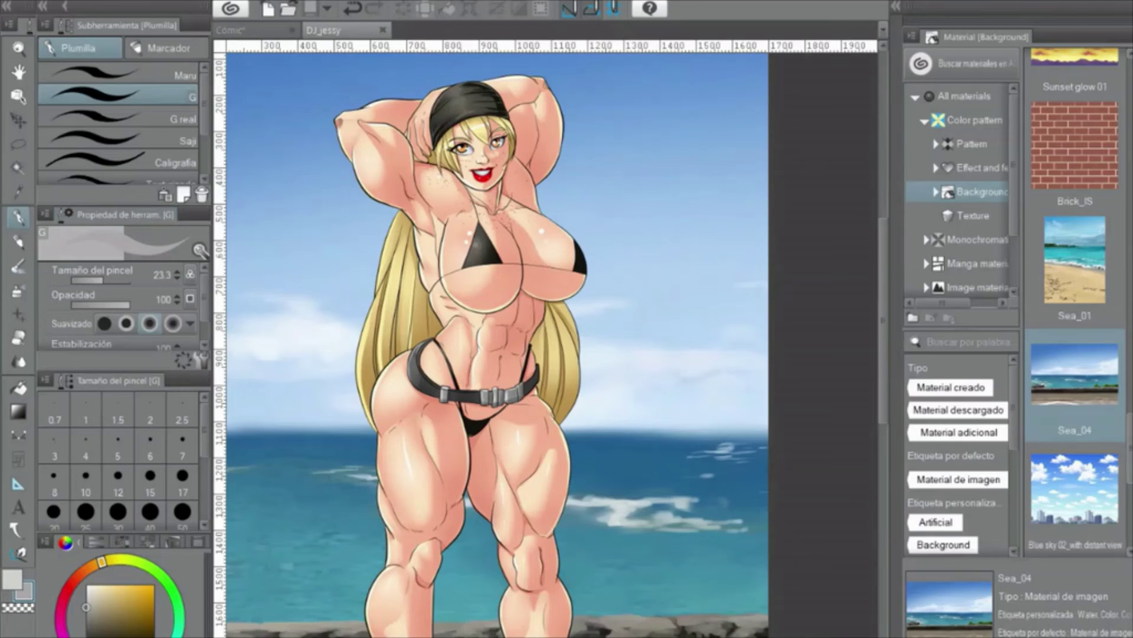
Touch up the headscarf and face with the G pen at size 23.3
left_click_drag(486, 125, 515, 146)
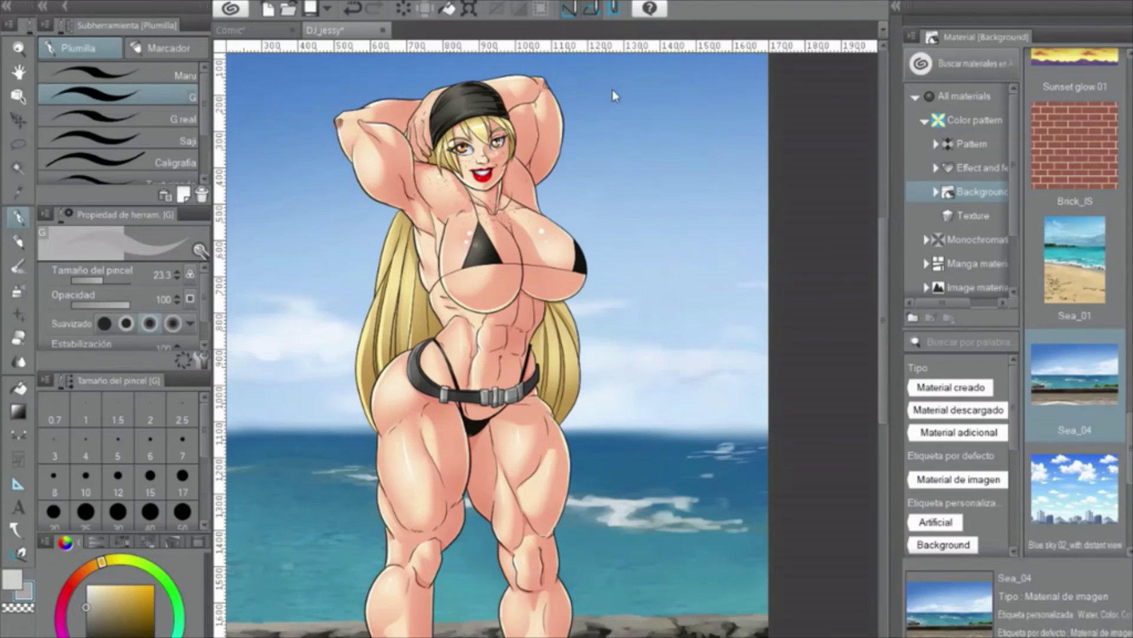
scroll(519, 185, "up", 4)
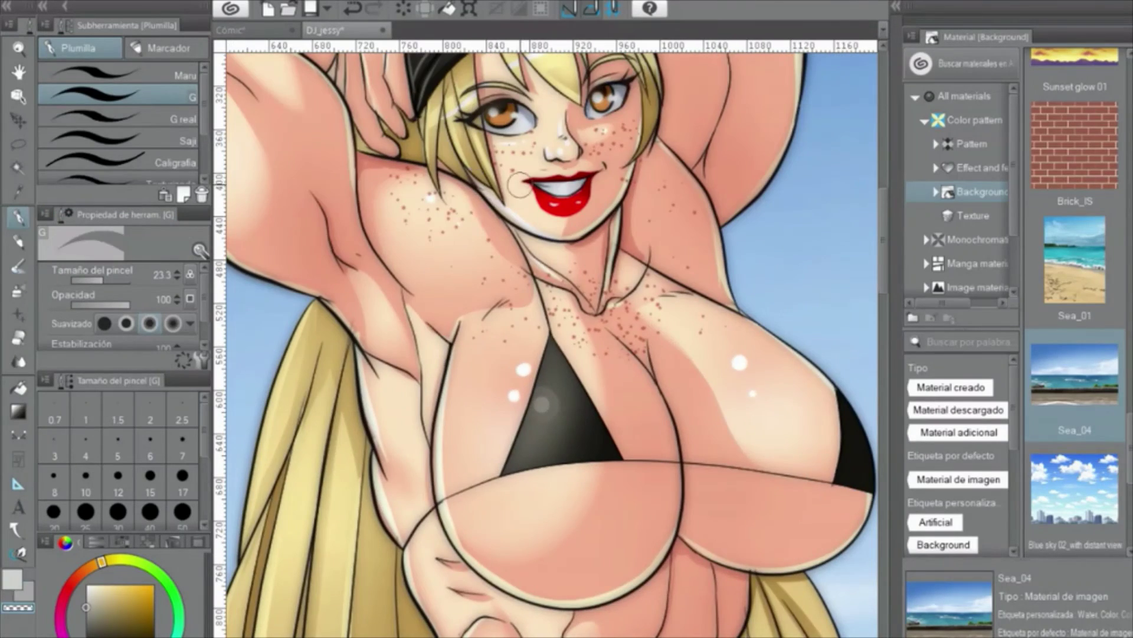
scroll(570, 185, "down", 4)
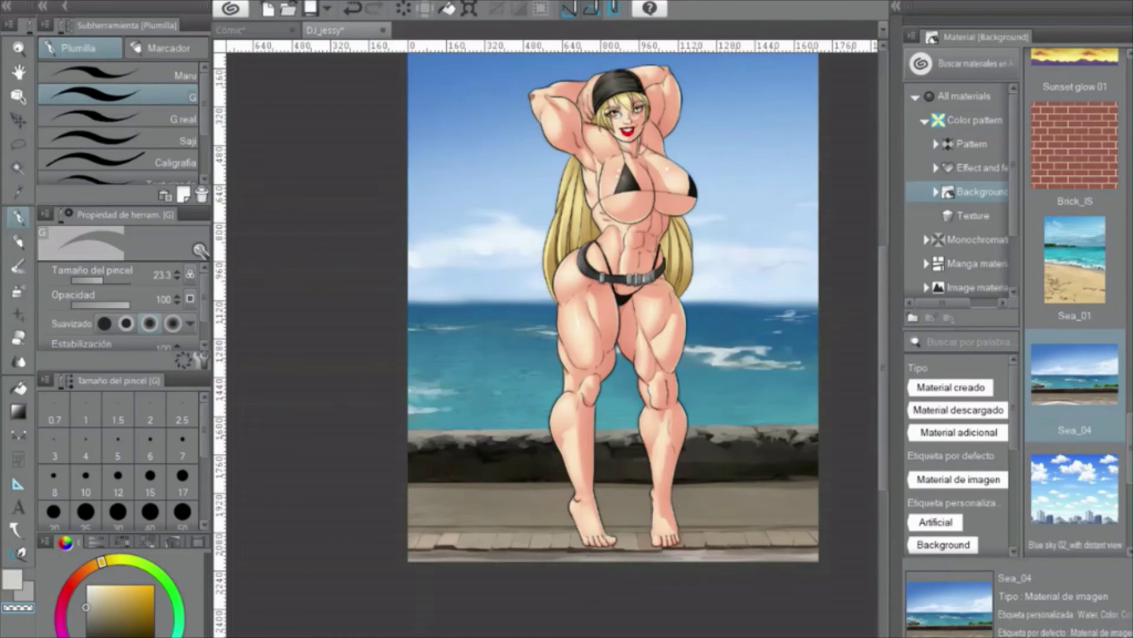
Paint a muted purple ground shadow around the feet with the Acuarela opaca brush at size 250 and the Suave airbrush
left_click(100, 614)
left_click(18, 265)
mouse_move(661, 525)
left_mouse_down()
mouse_move(539, 455)
mouse_move(590, 495)
left_mouse_up()
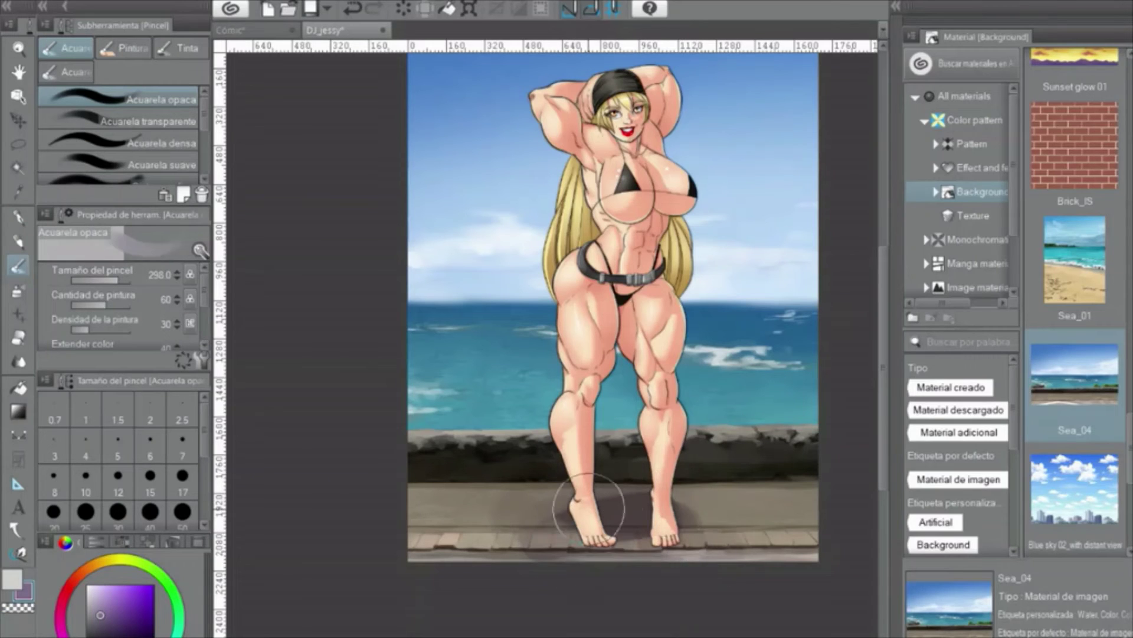
key("b")
mouse_move(520, 487)
left_mouse_down()
mouse_move(550, 557)
mouse_move(673, 510)
mouse_move(568, 499)
mouse_move(673, 533)
mouse_move(610, 487)
left_mouse_up()
Fade the edges of the ground shadow with the Suave airbrush in transparent colour at sizes 238.1 and 122.4, and save the drawing
left_click(18, 606)
left_click_drag(539, 505, 691, 520)
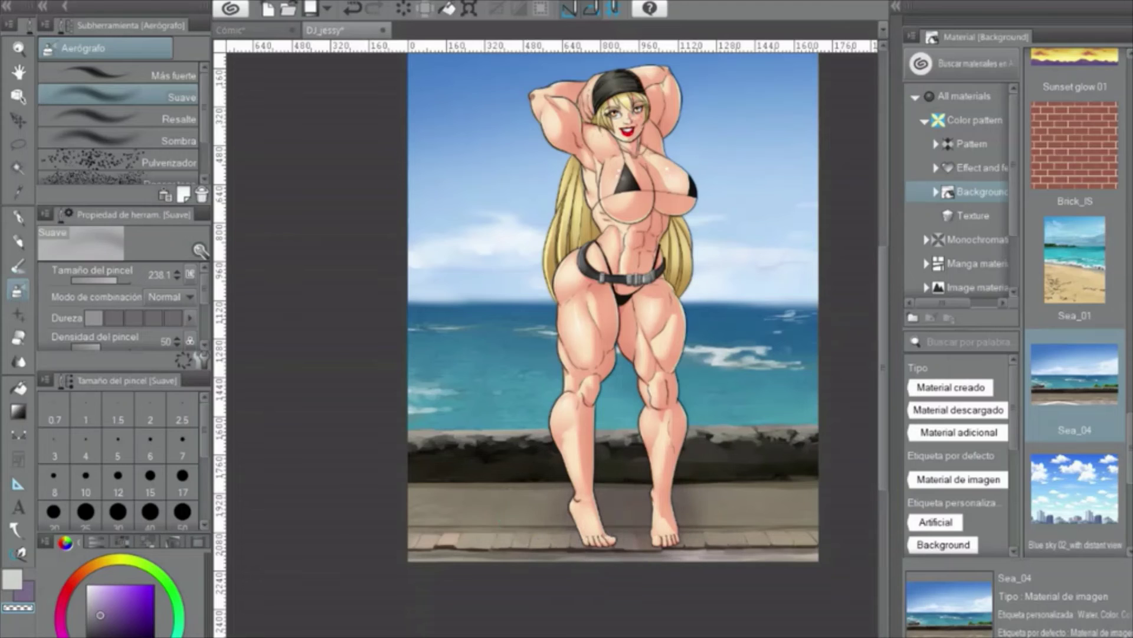
mouse_move(614, 520)
left_mouse_down()
mouse_move(596, 524)
mouse_move(632, 577)
mouse_move(627, 551)
left_mouse_up()
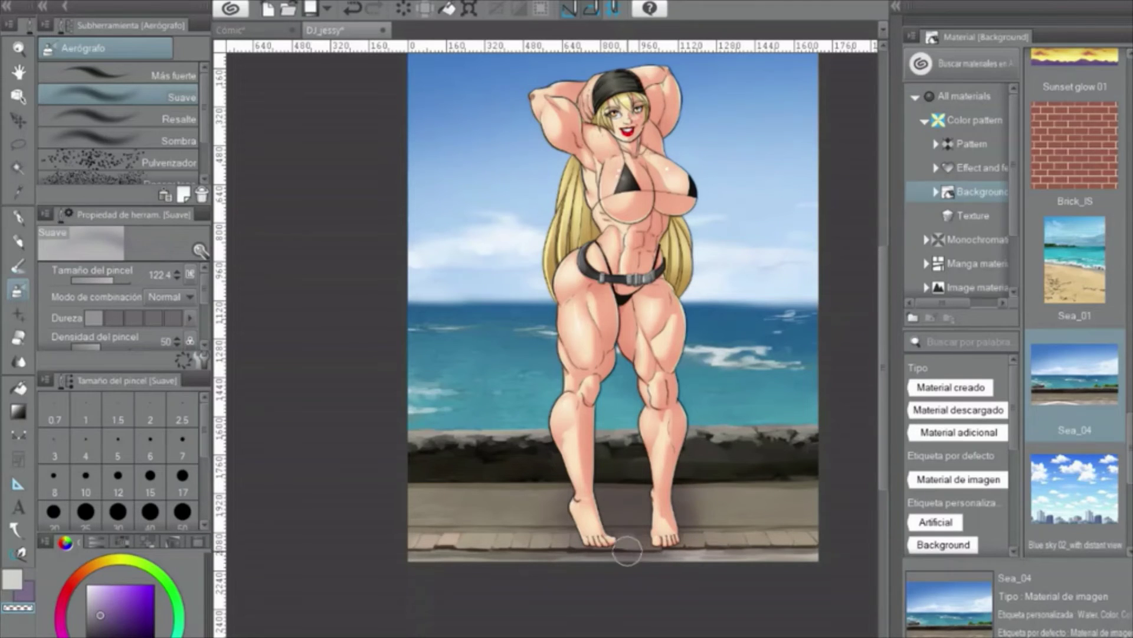
key("c")
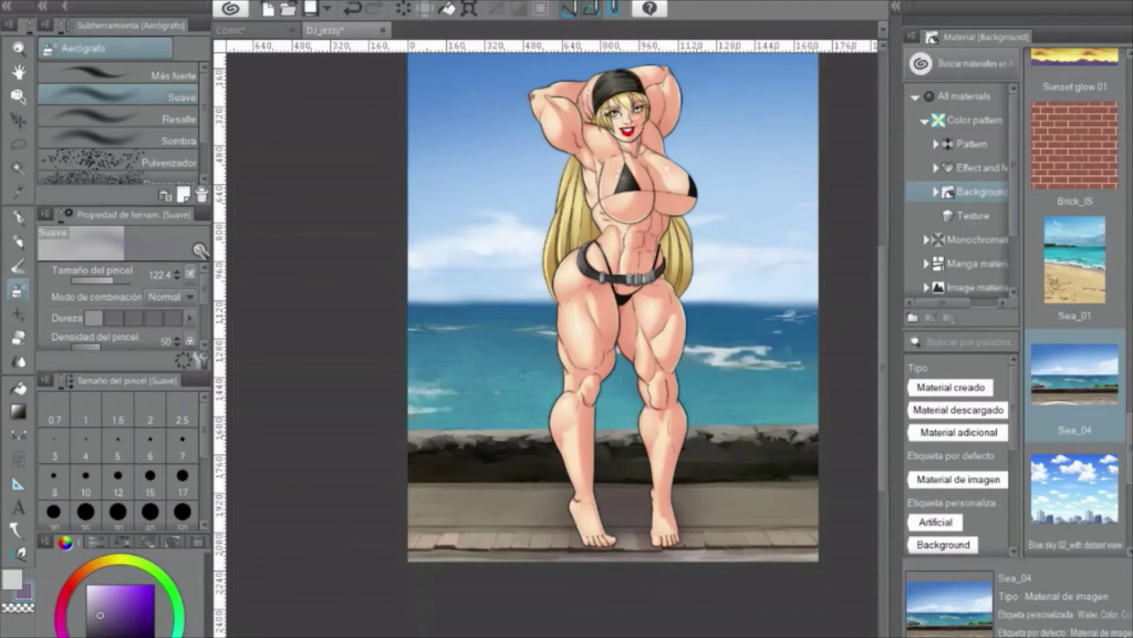
scroll(626, 513, "down", 2)
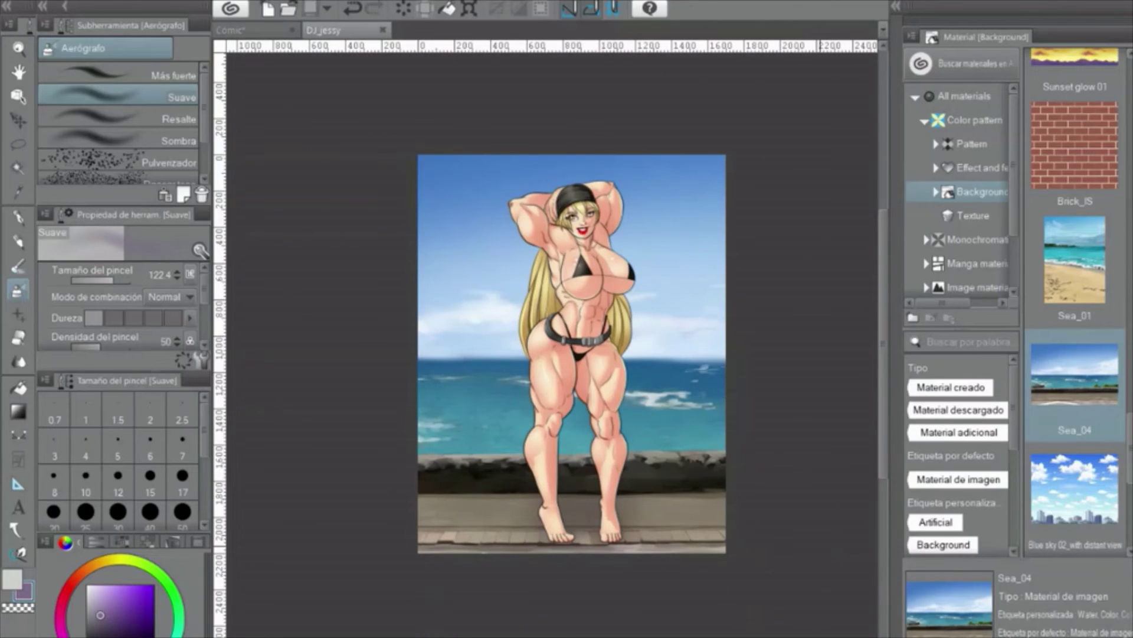